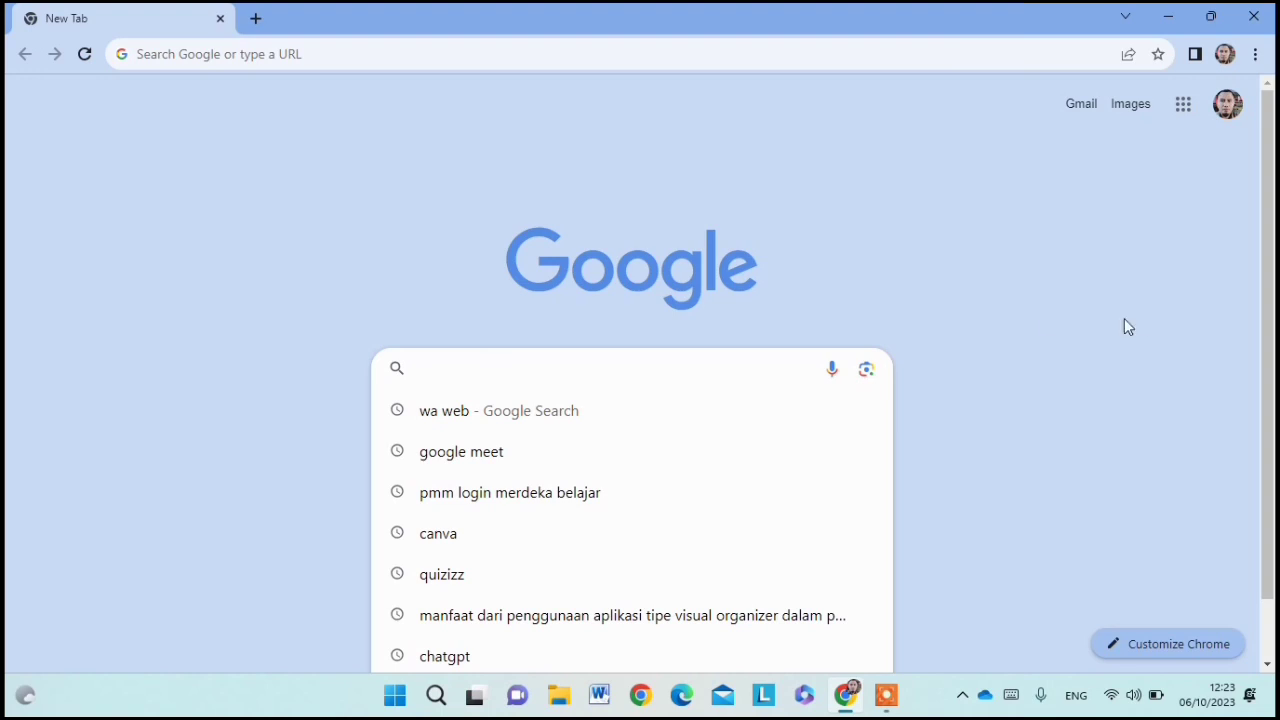
Step: Search Google for "google form" and open the Google Forms: Sign-in result
left_click(1143, 326)
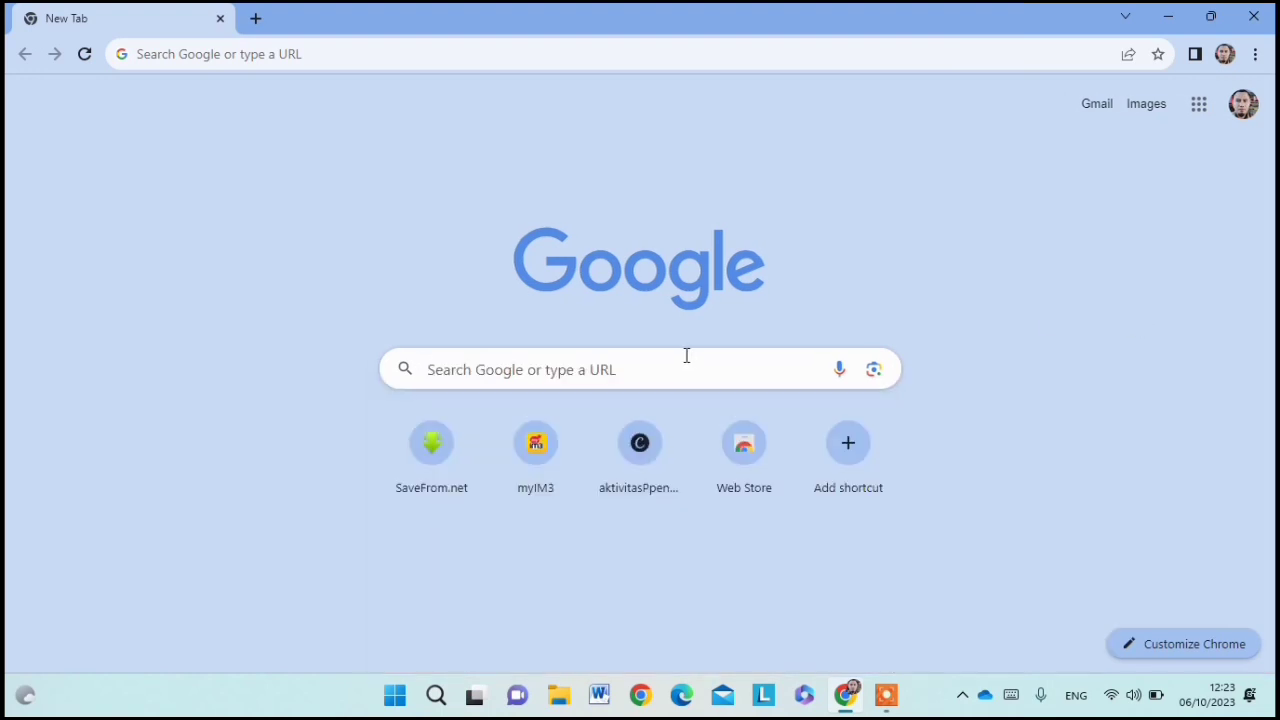
left_click(434, 366)
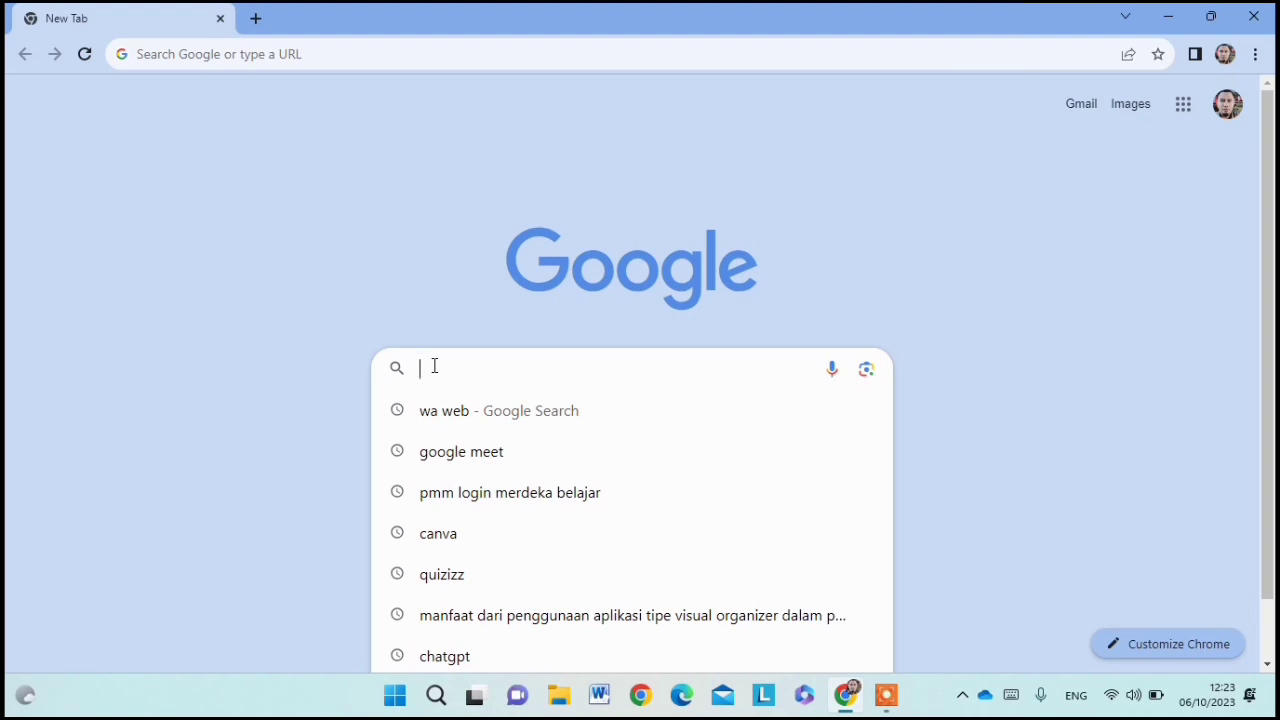
type("g")
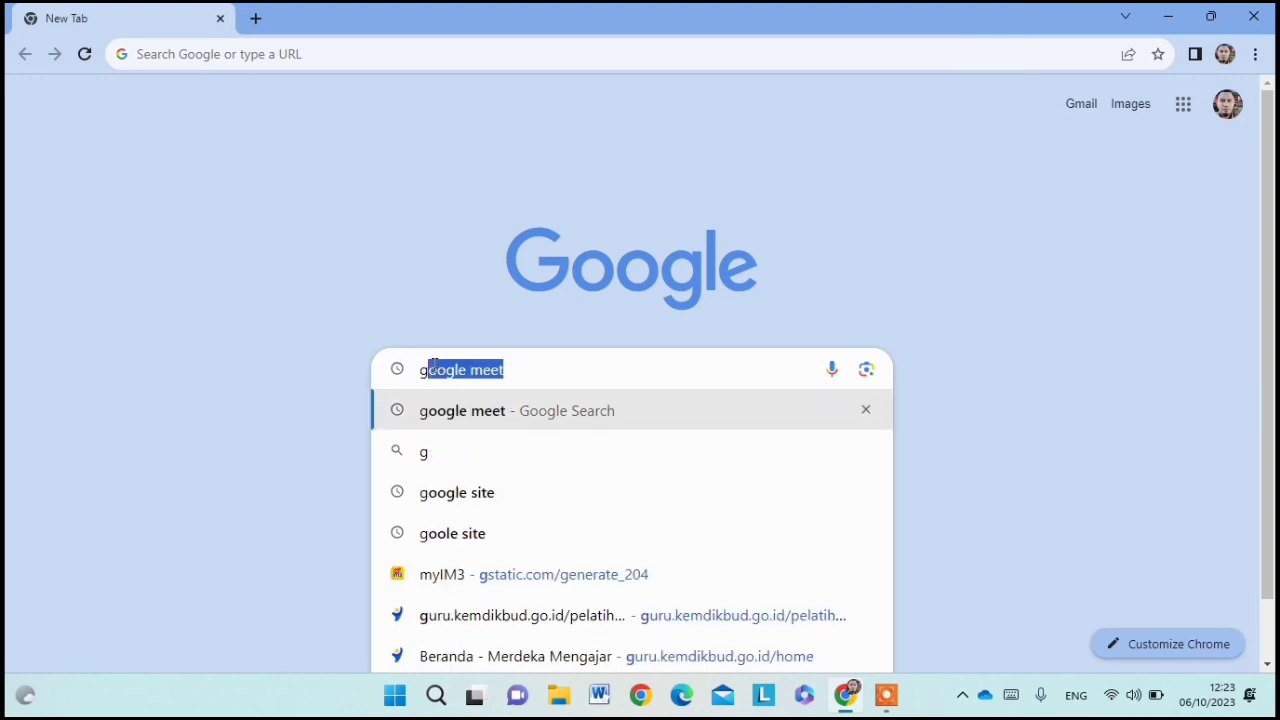
type("oog")
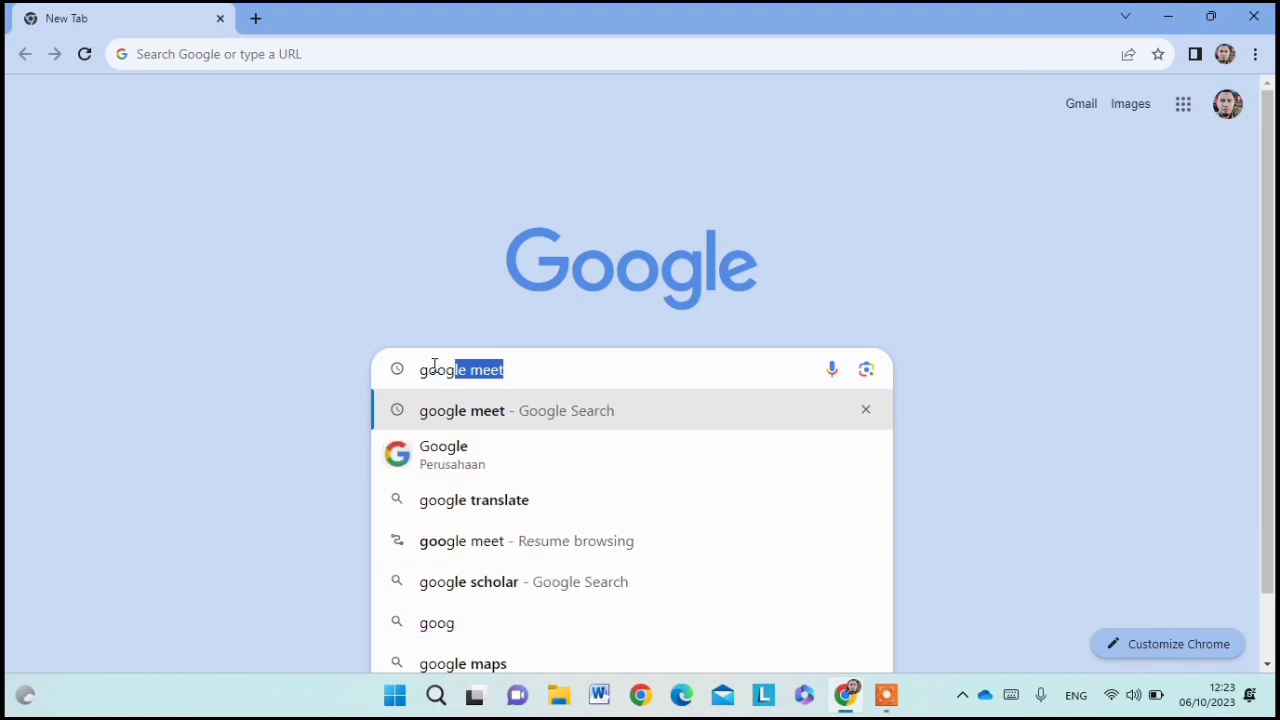
type("le fo")
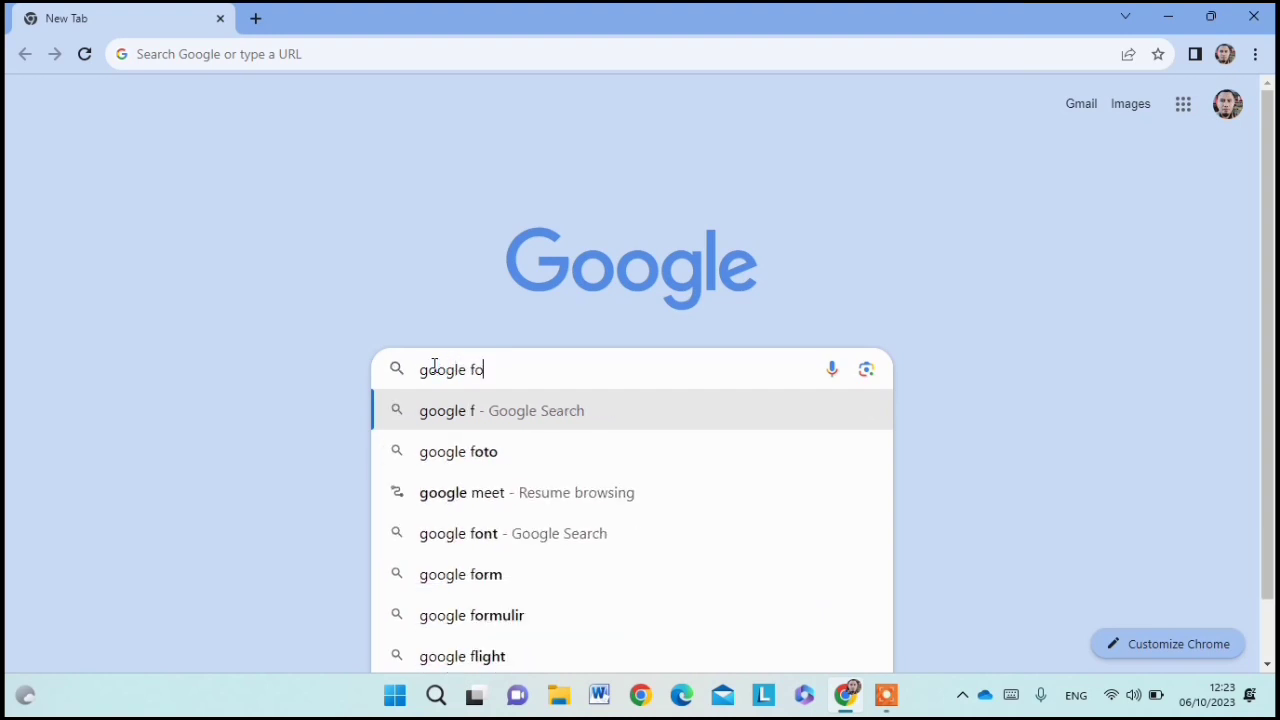
type("rm")
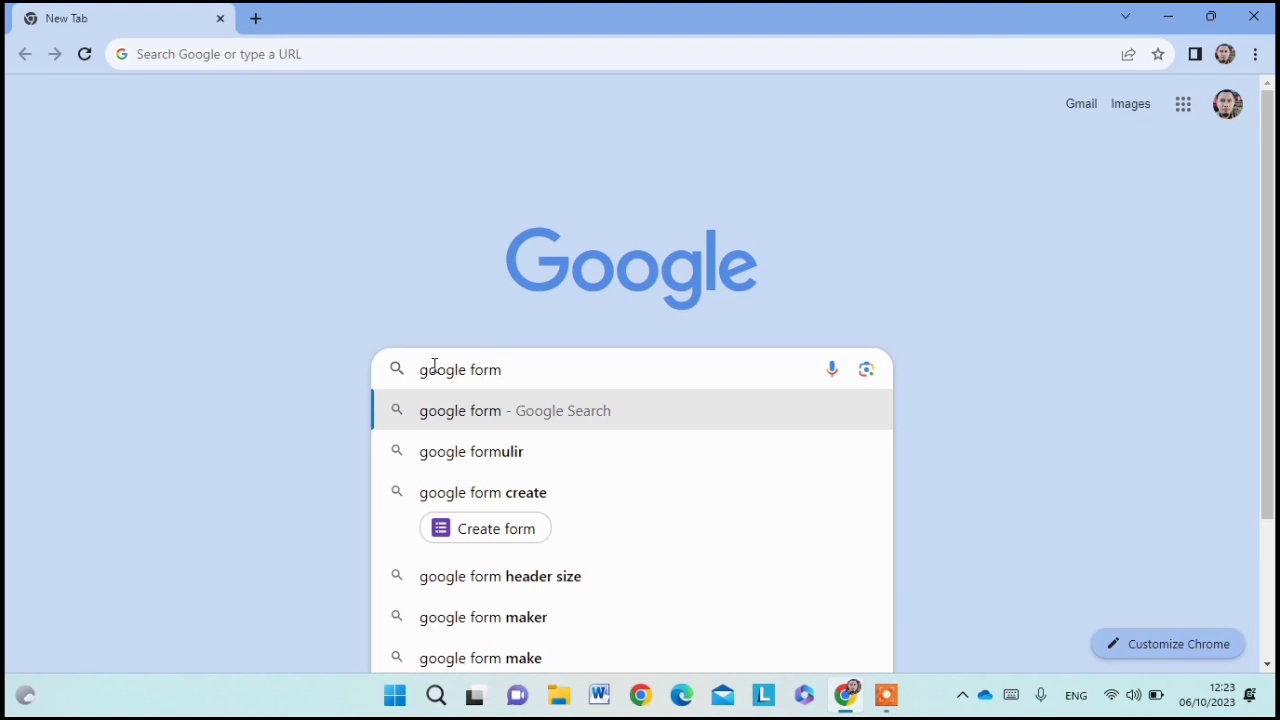
key("Return")
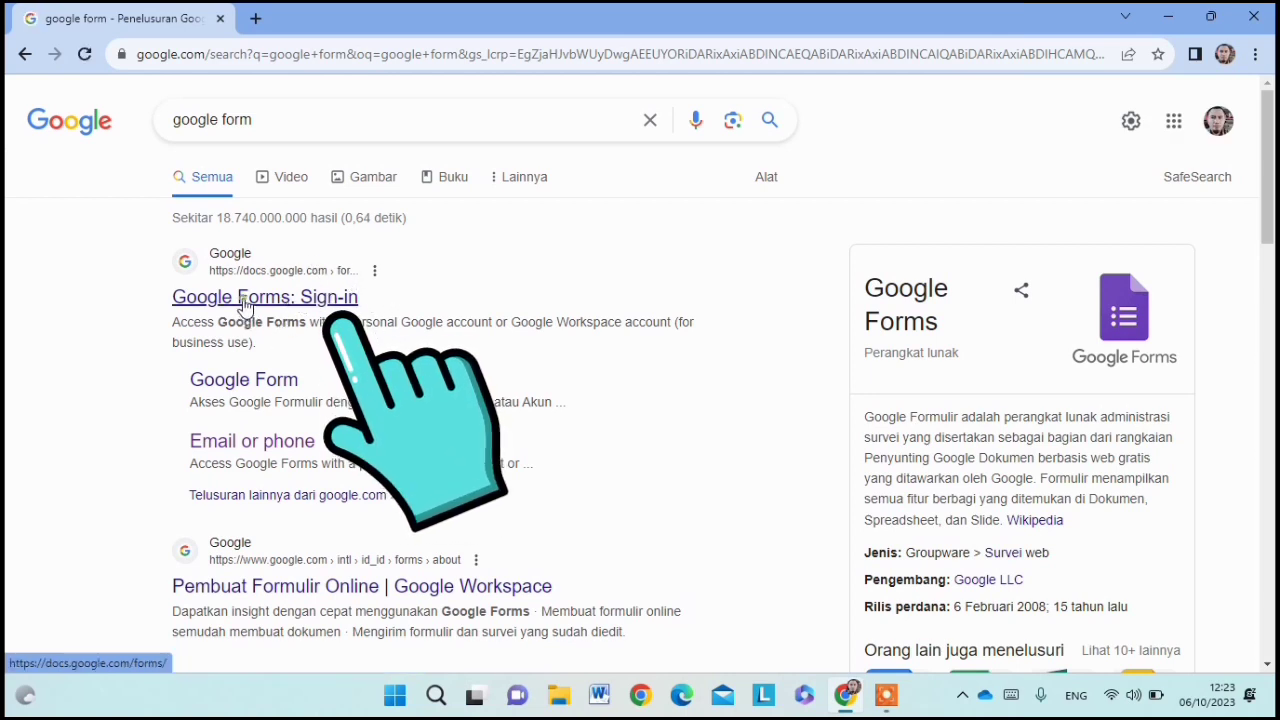
left_click(245, 298)
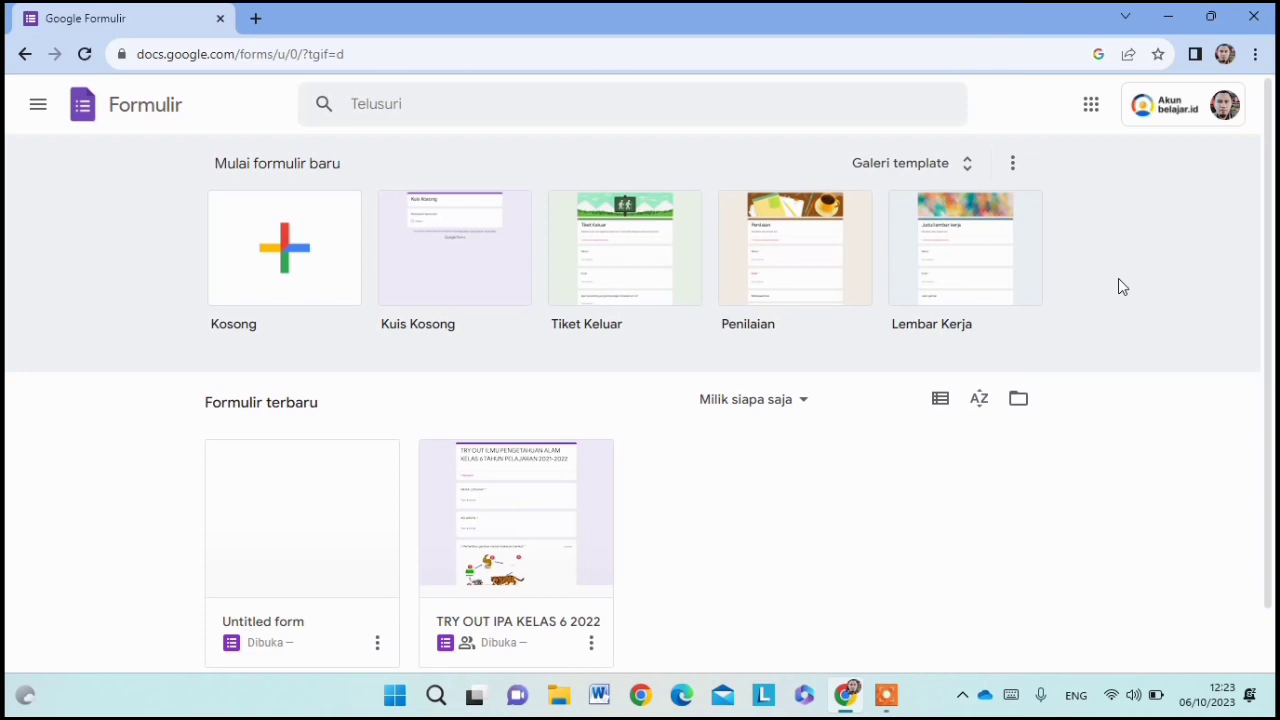
Step: Return to the new tab page and open Forms from the list of Google apps
left_click(23, 56)
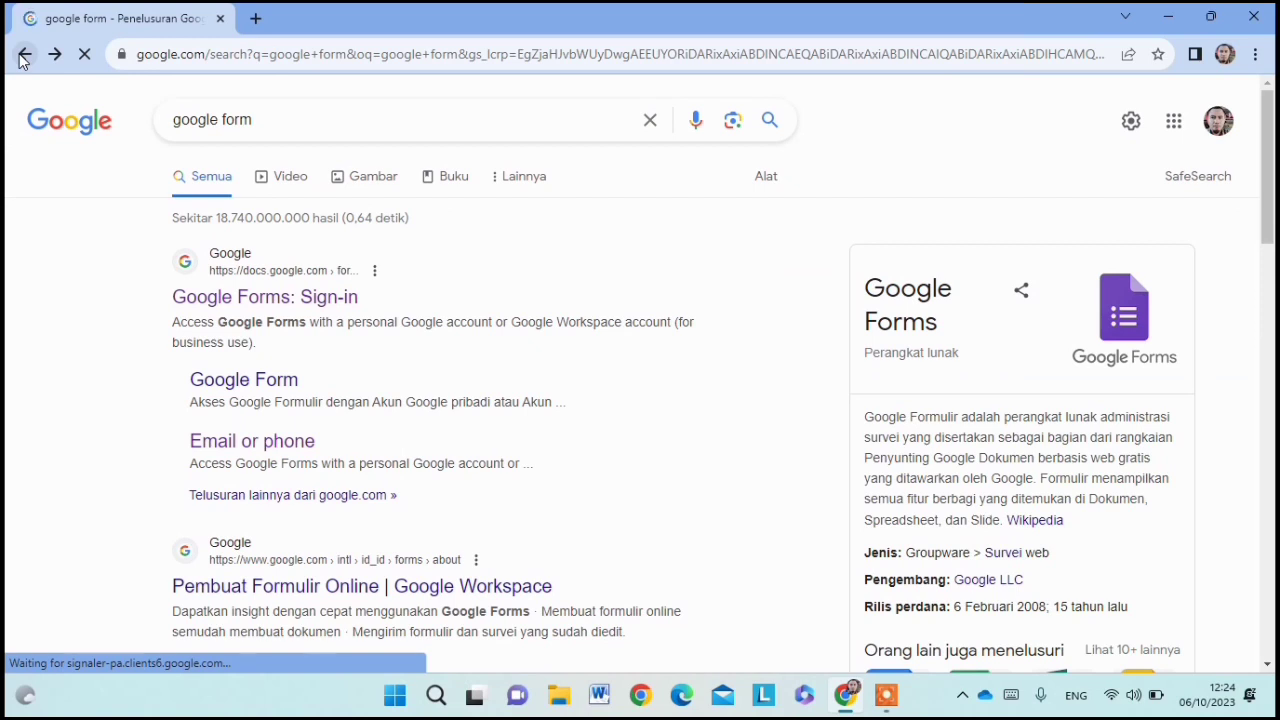
left_click(23, 57)
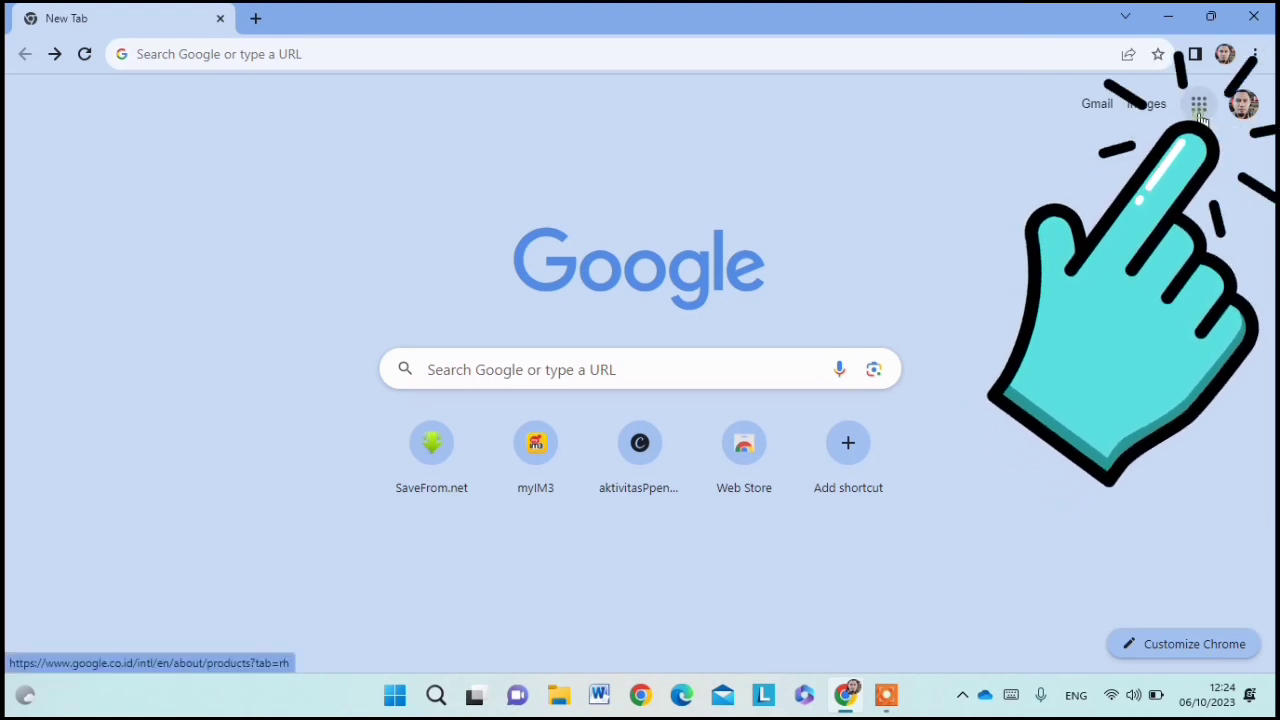
left_click(1199, 106)
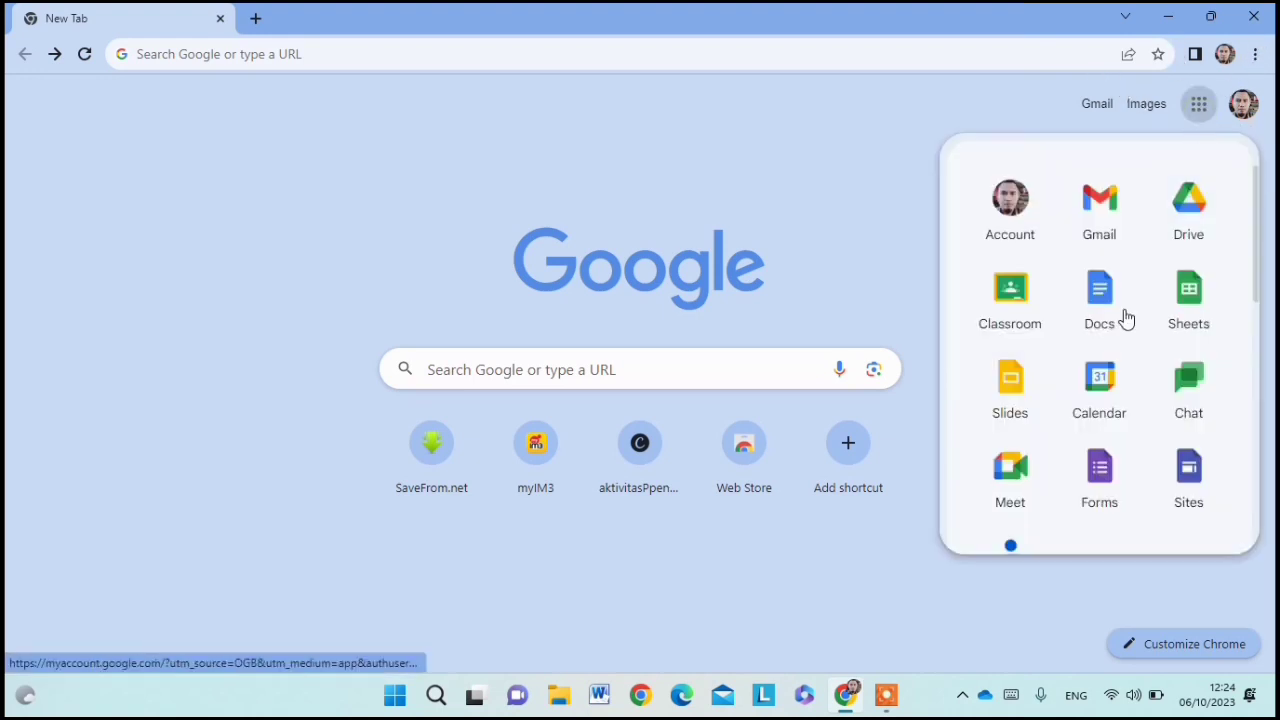
left_click(1094, 495)
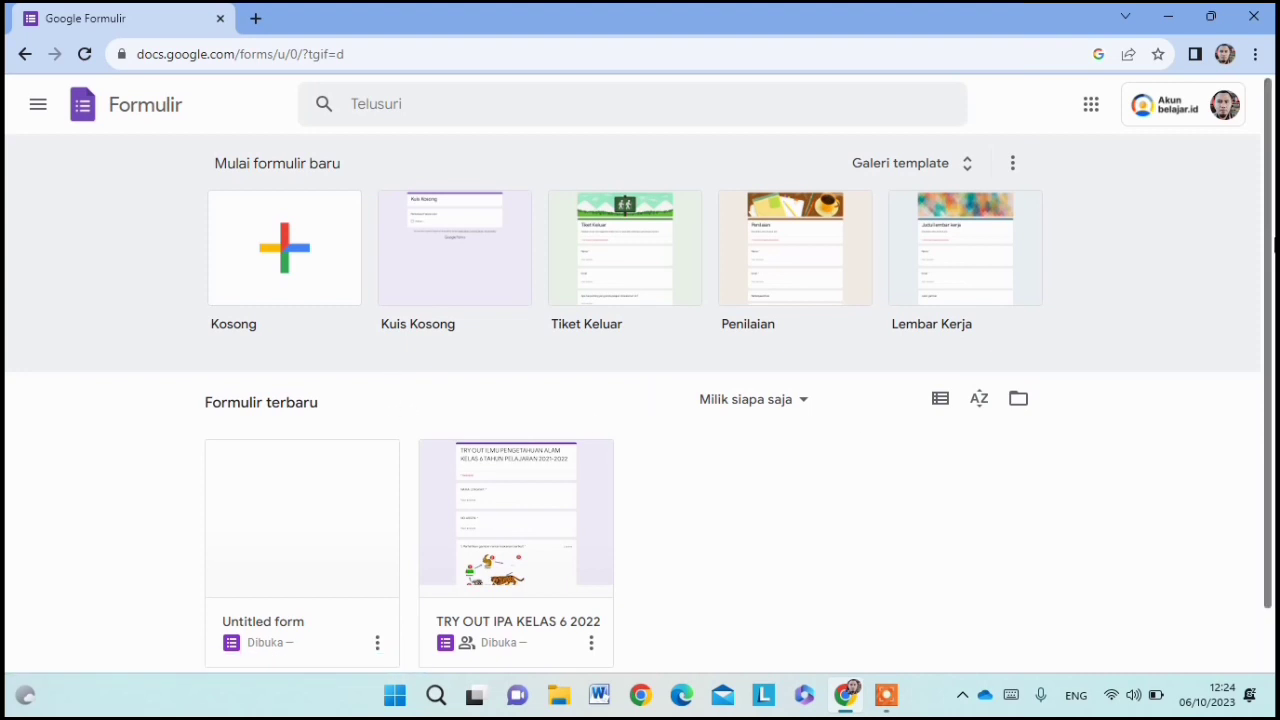
Step: Open the recent form TRY OUT IPA KELAS 6 2022, dismiss the text-style tip, and look through its questions
mouse_move(1273, 235)
left_mouse_down()
mouse_move(1273, 308)
mouse_move(1274, 235)
left_mouse_up()
scroll(1268, 262, "down", 1)
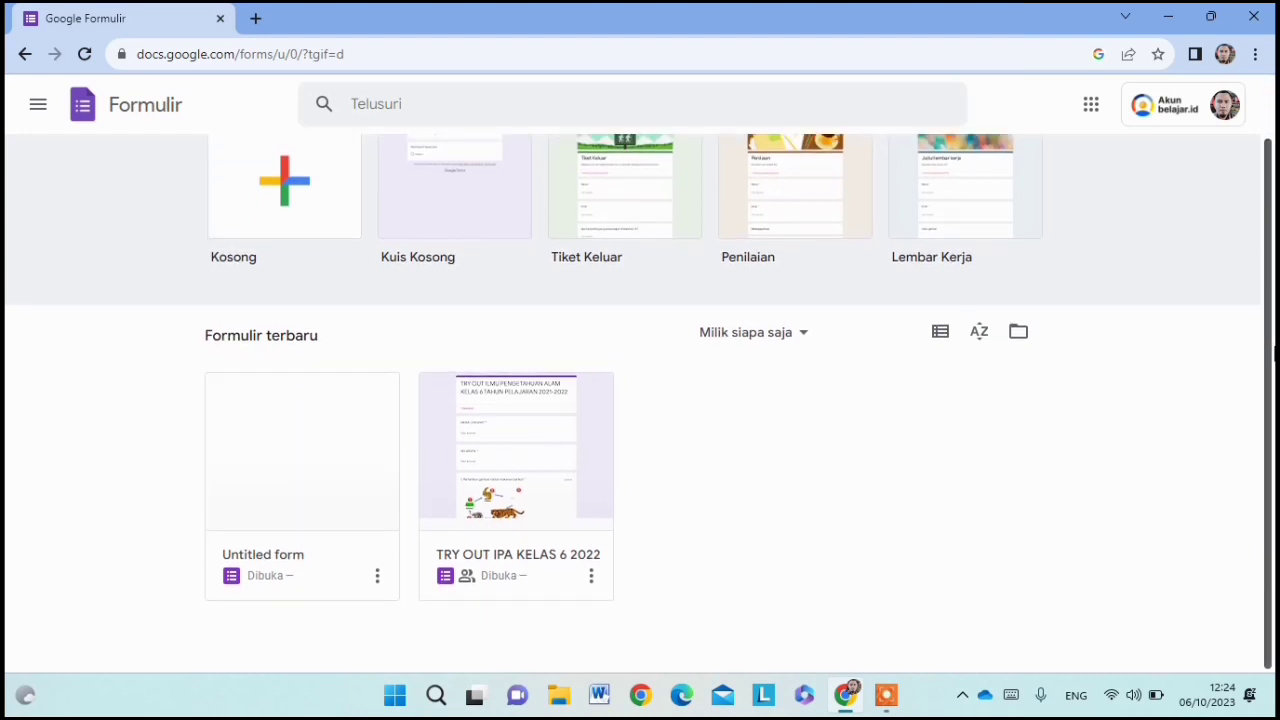
scroll(1274, 318, "up", 1)
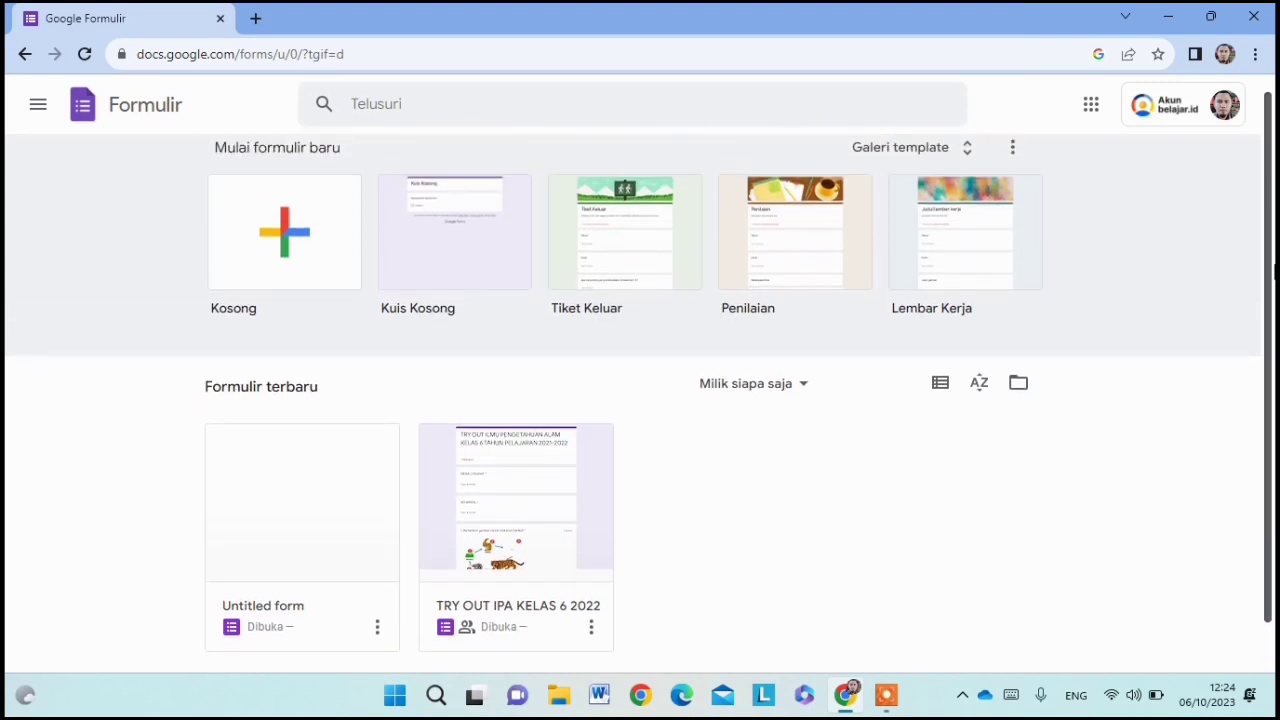
scroll(1273, 345, "down", 1)
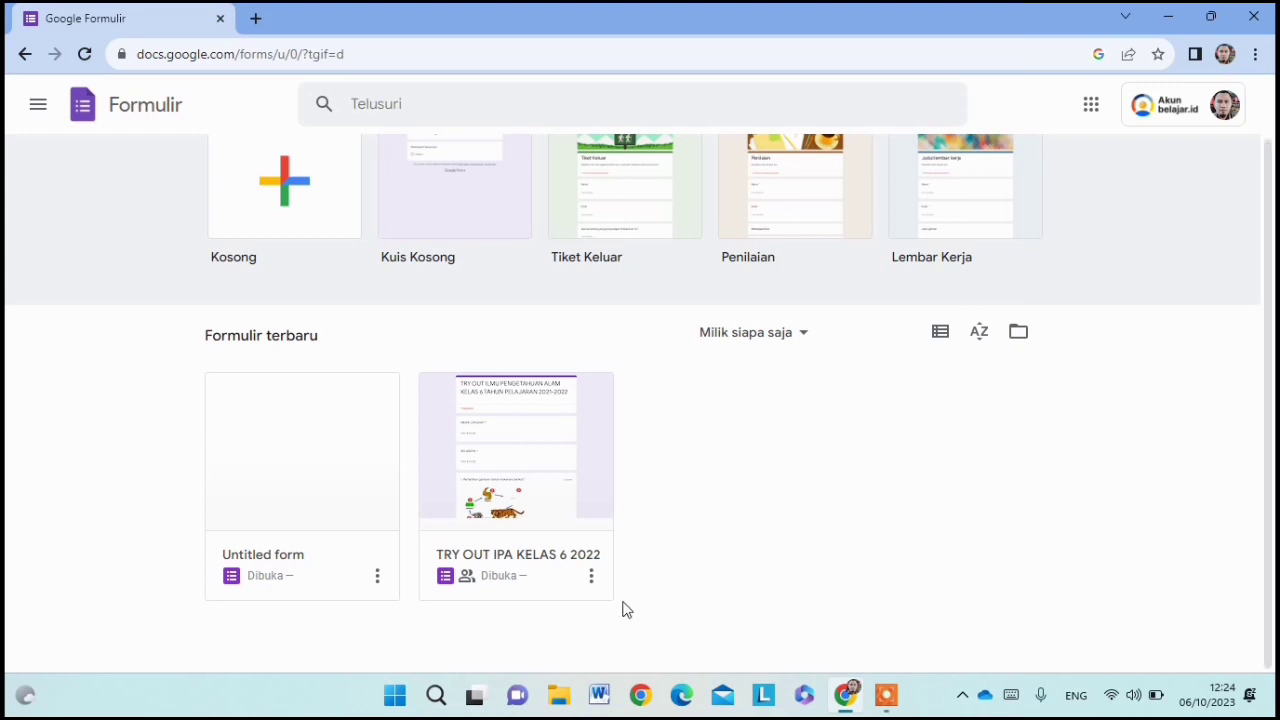
left_click(476, 428)
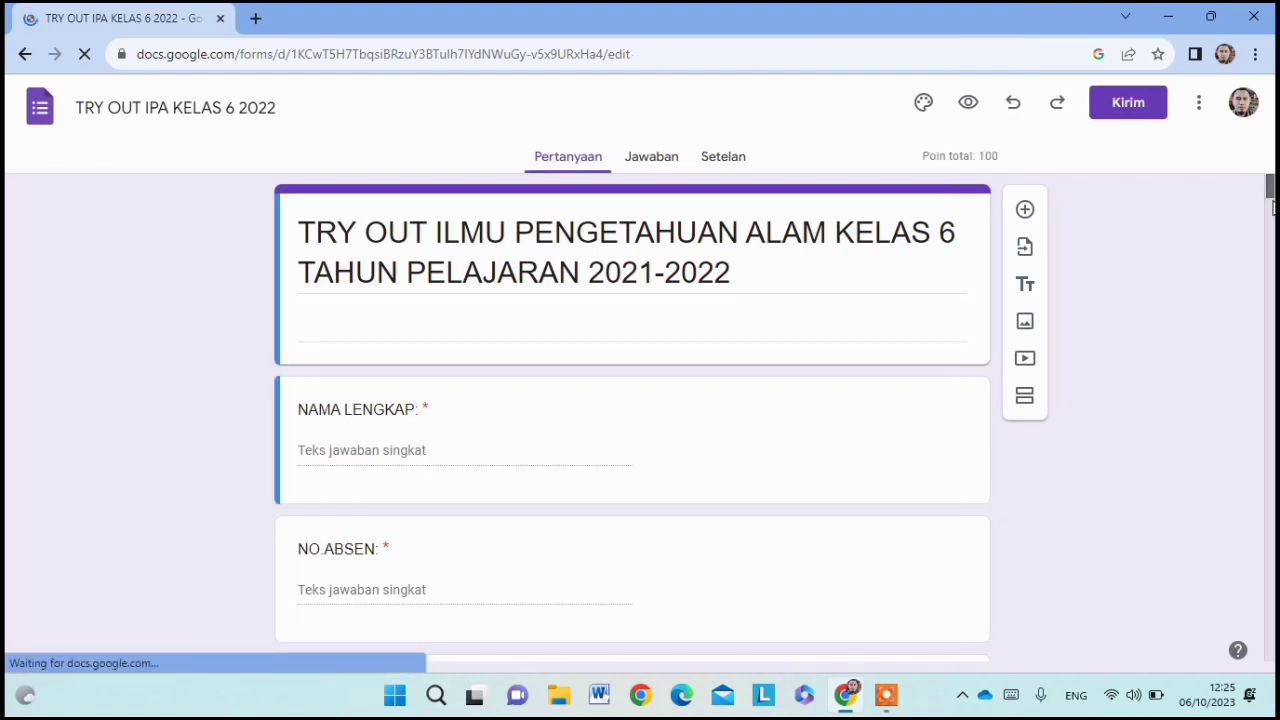
left_click_drag(1273, 202, 1271, 178)
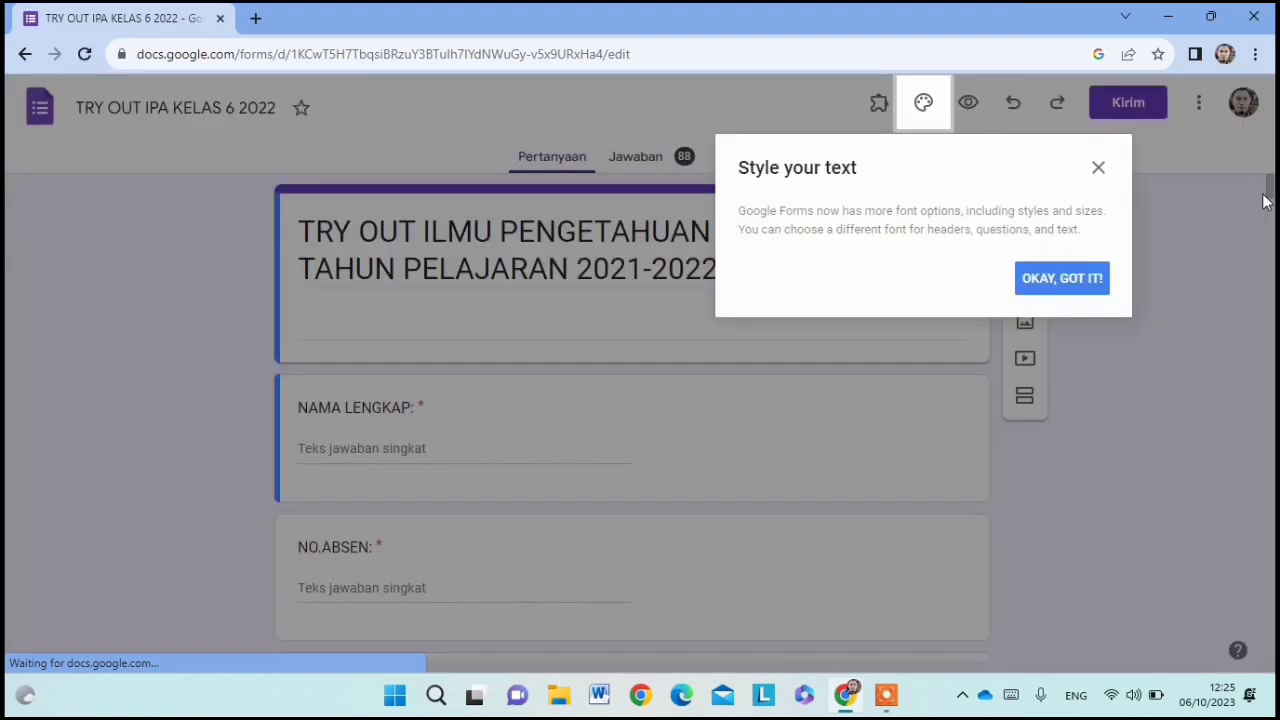
left_click(1048, 285)
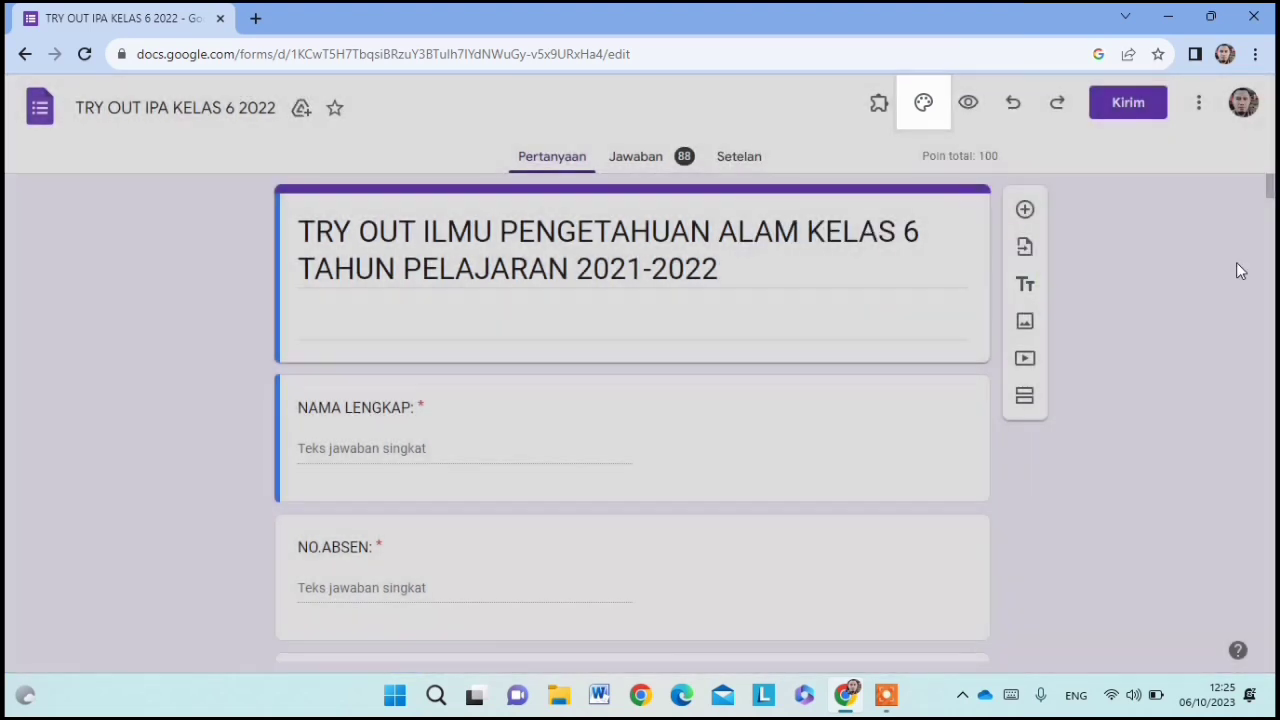
left_click_drag(1270, 186, 1270, 158)
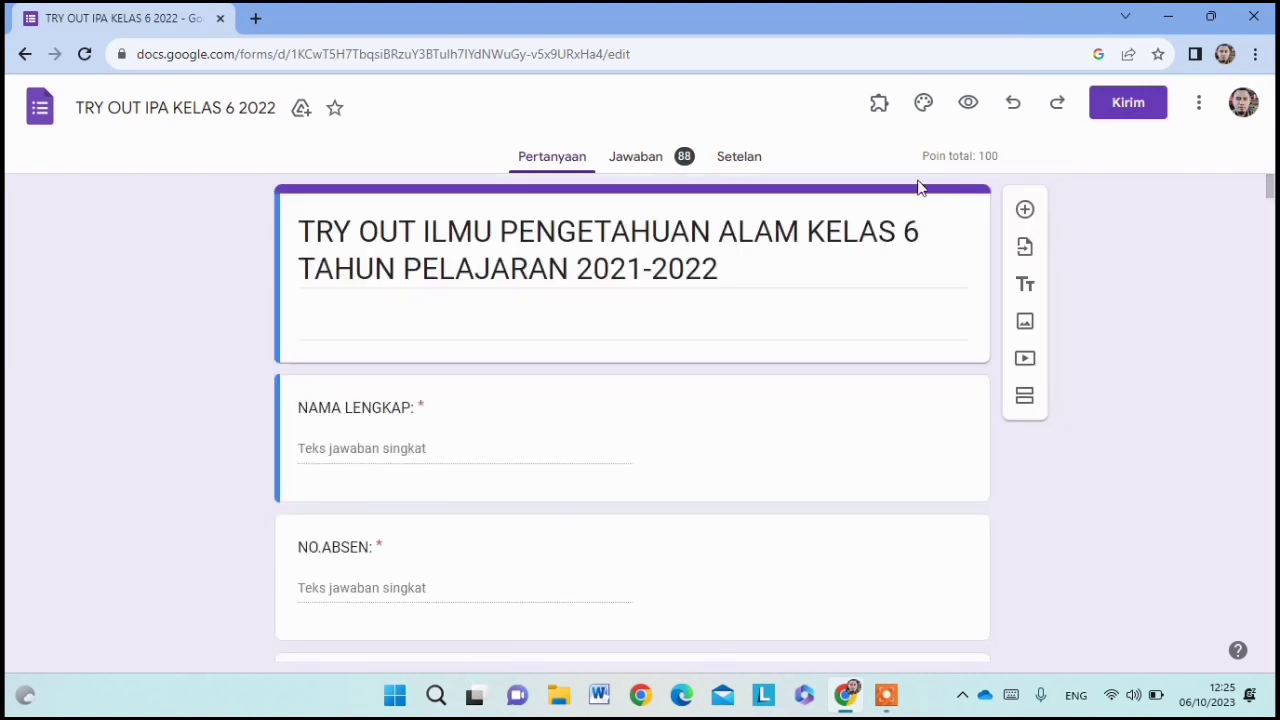
Step: Go back to the Forms home page and create a new form from the Kuis Kosong template
left_click(24, 57)
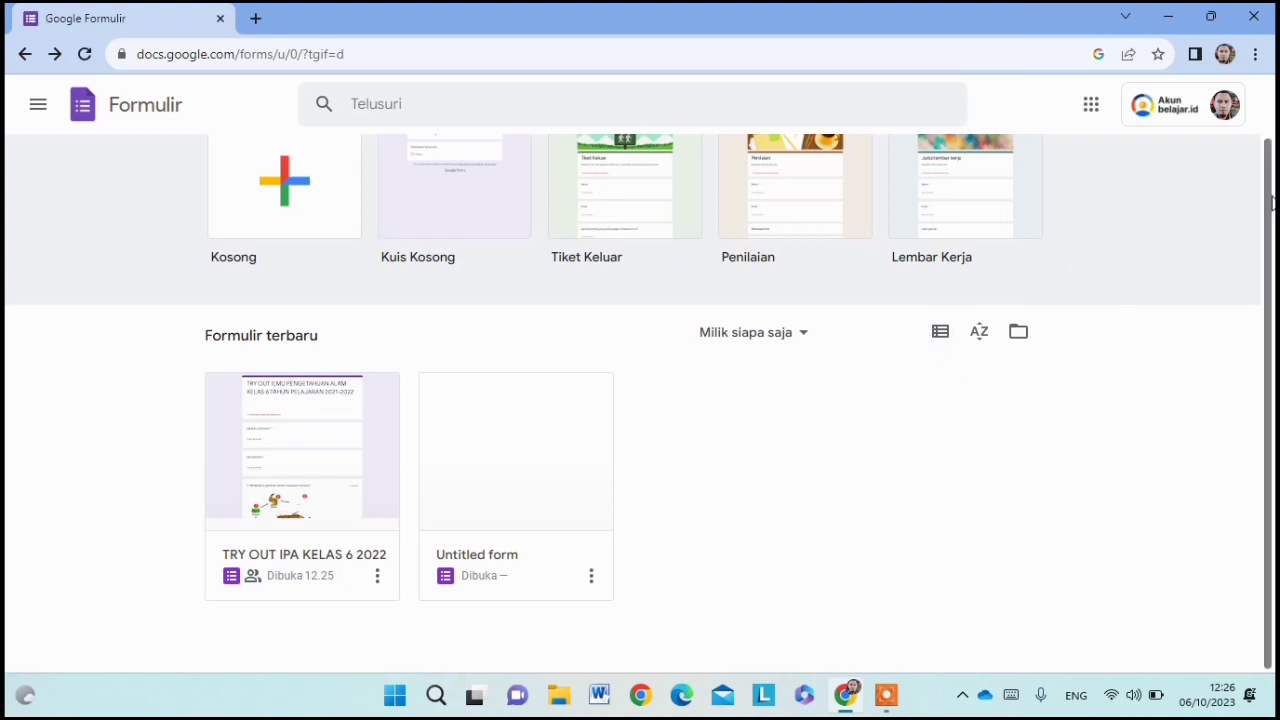
scroll(714, 257, "up", 1)
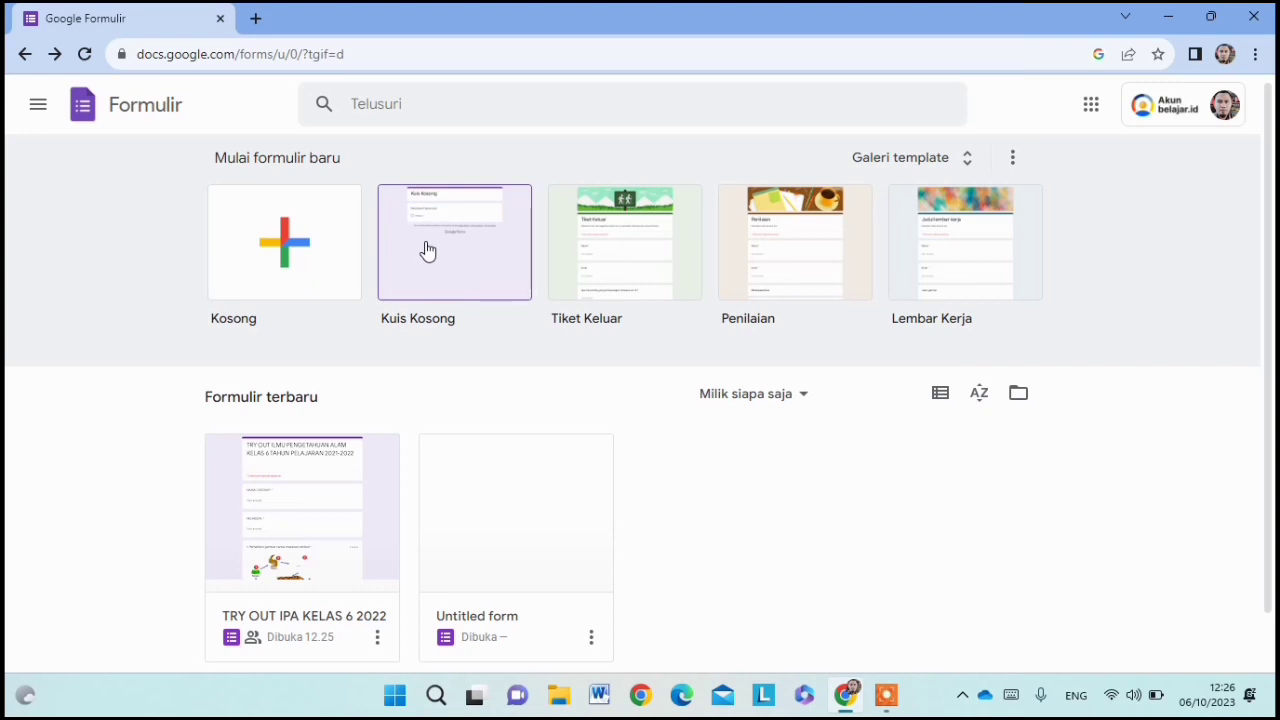
left_click(427, 248)
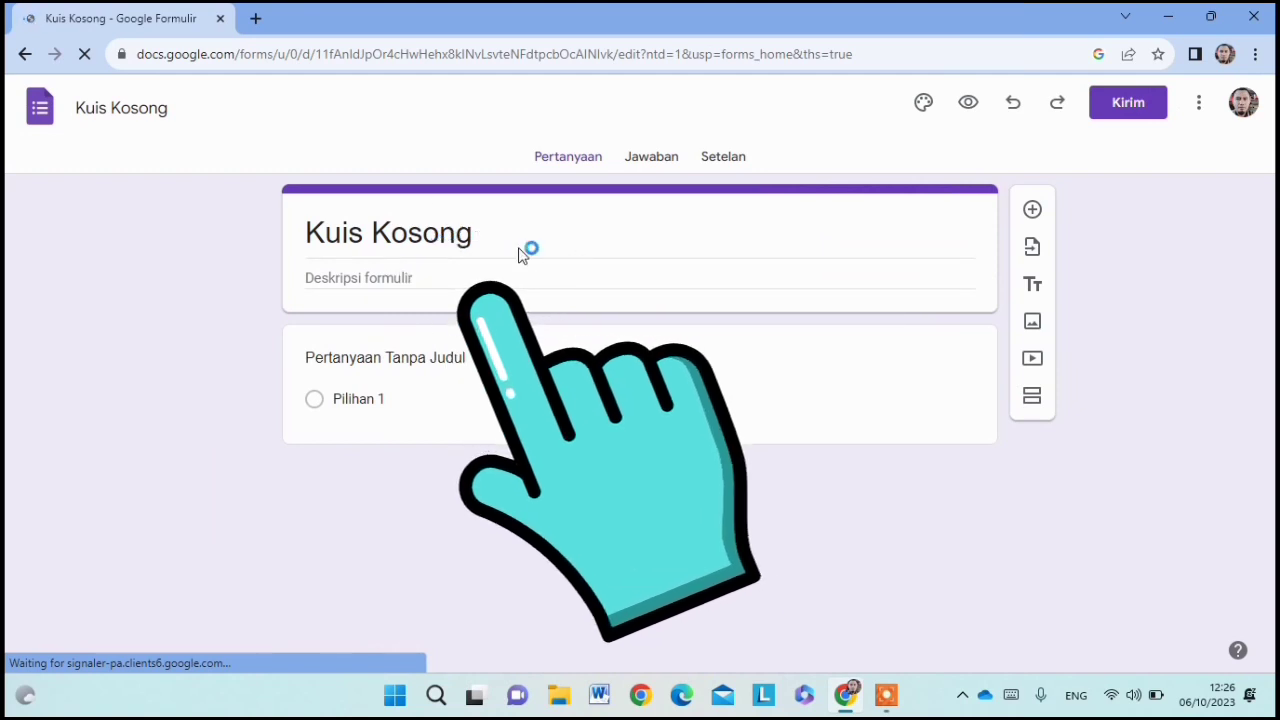
Step: Replace the form title Kuis Kosong with "Asesmen" as the first word
left_click(435, 241)
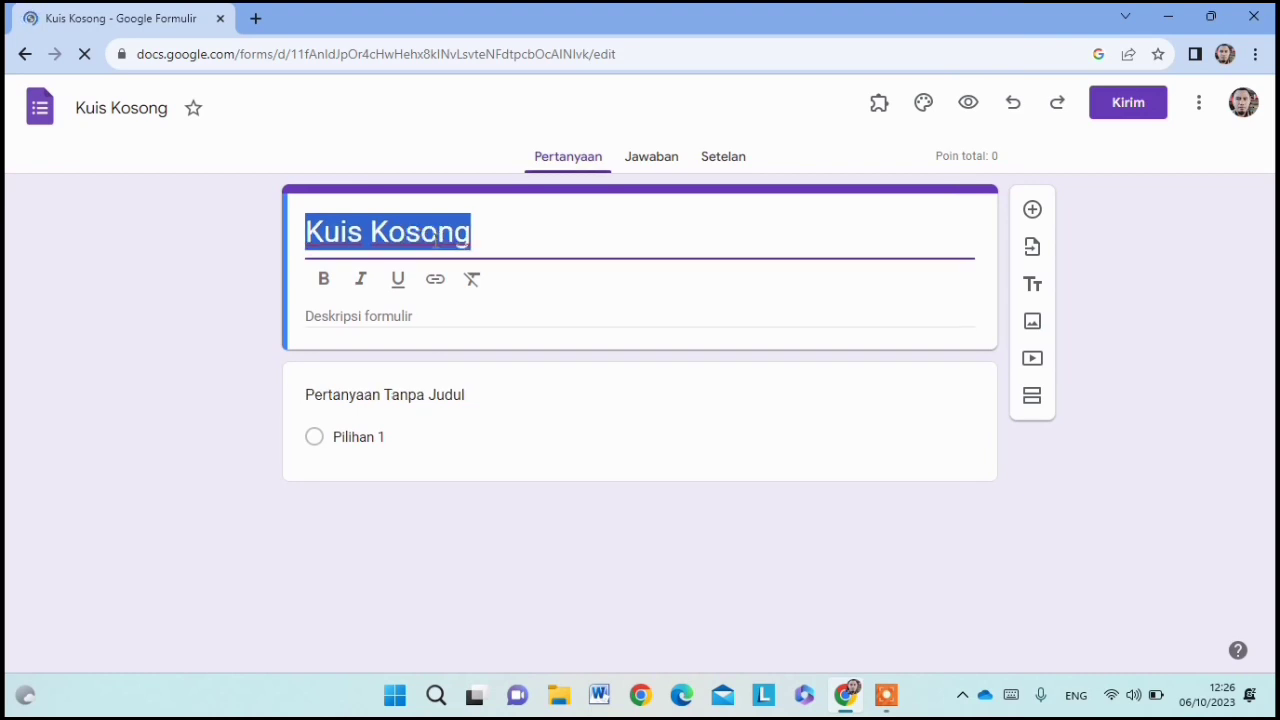
type("Ases")
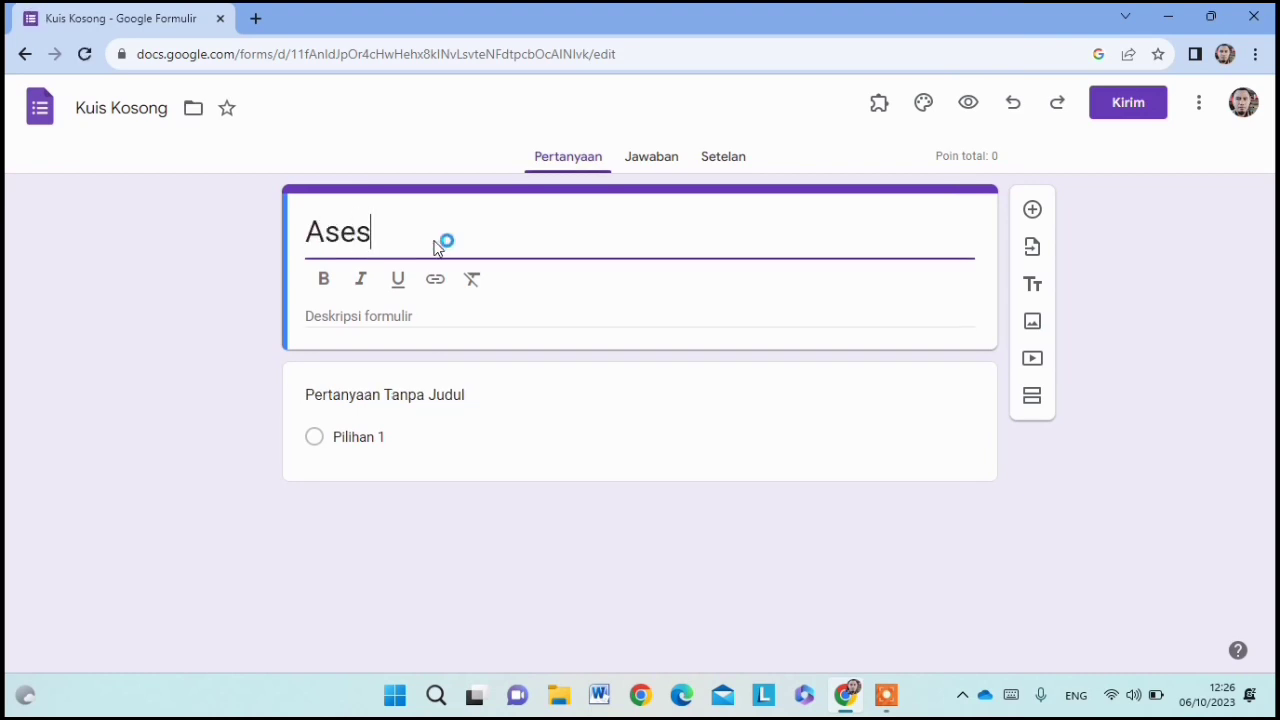
type("men ")
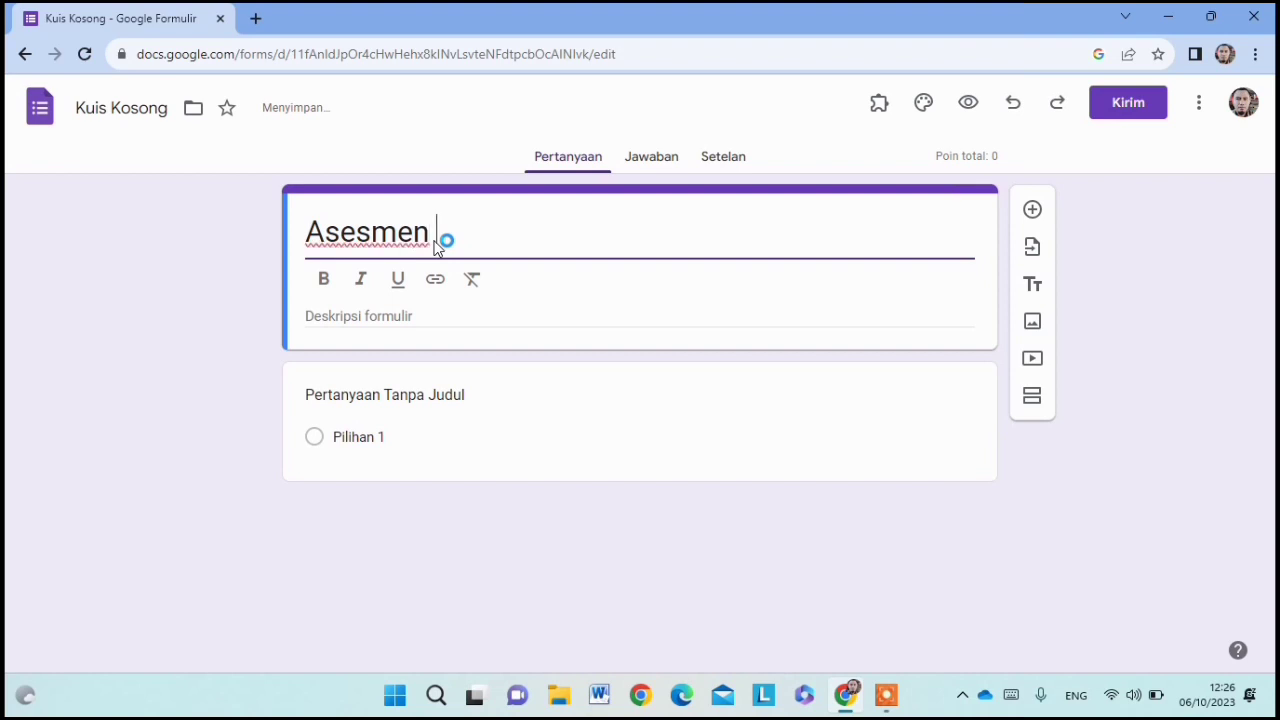
type("Formatif")
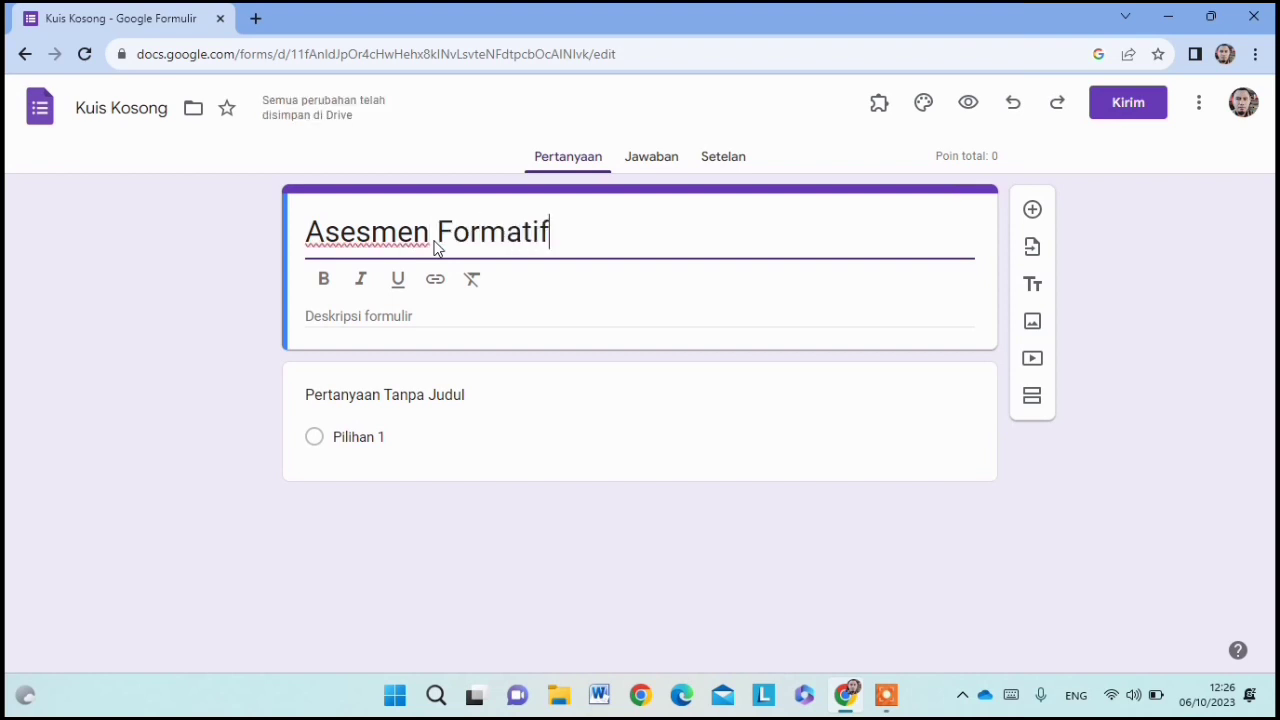
type(" Ke")
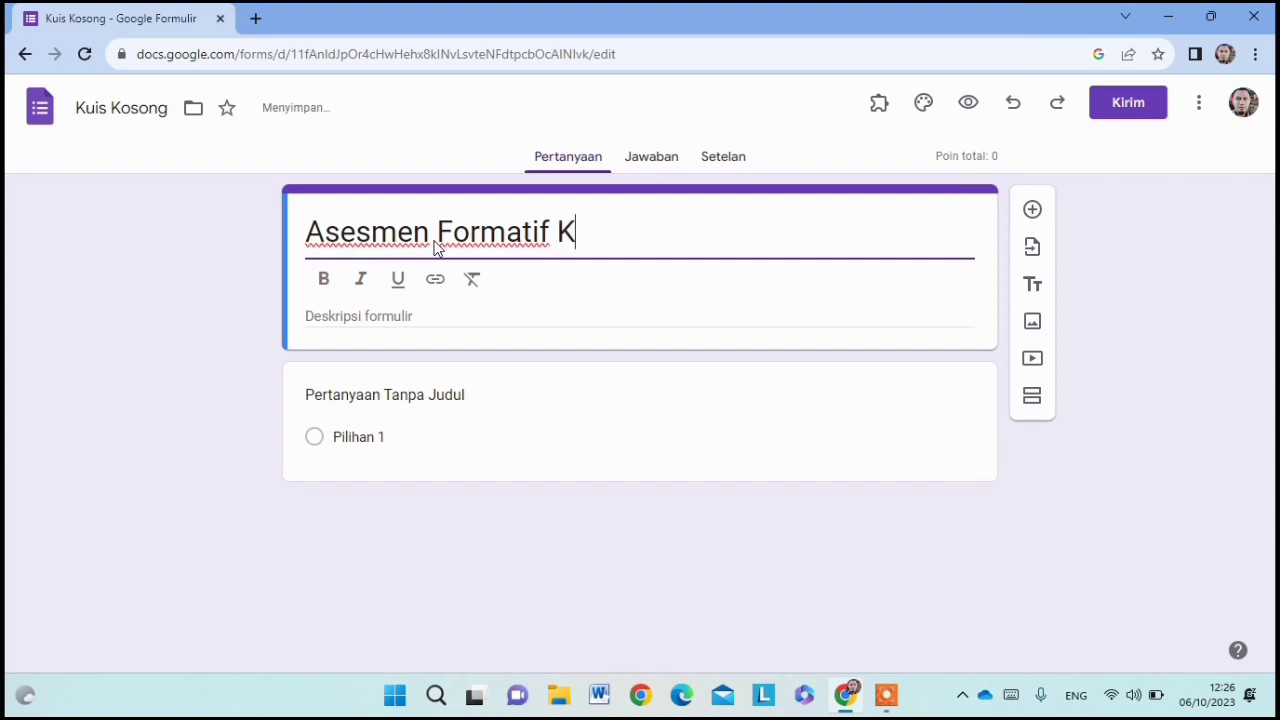
key("BackSpace")
key("BackSpace")
key("BackSpace")
key("BackSpace")
key("BackSpace")
key("BackSpace")
key("BackSpace")
key("BackSpace")
key("BackSpace")
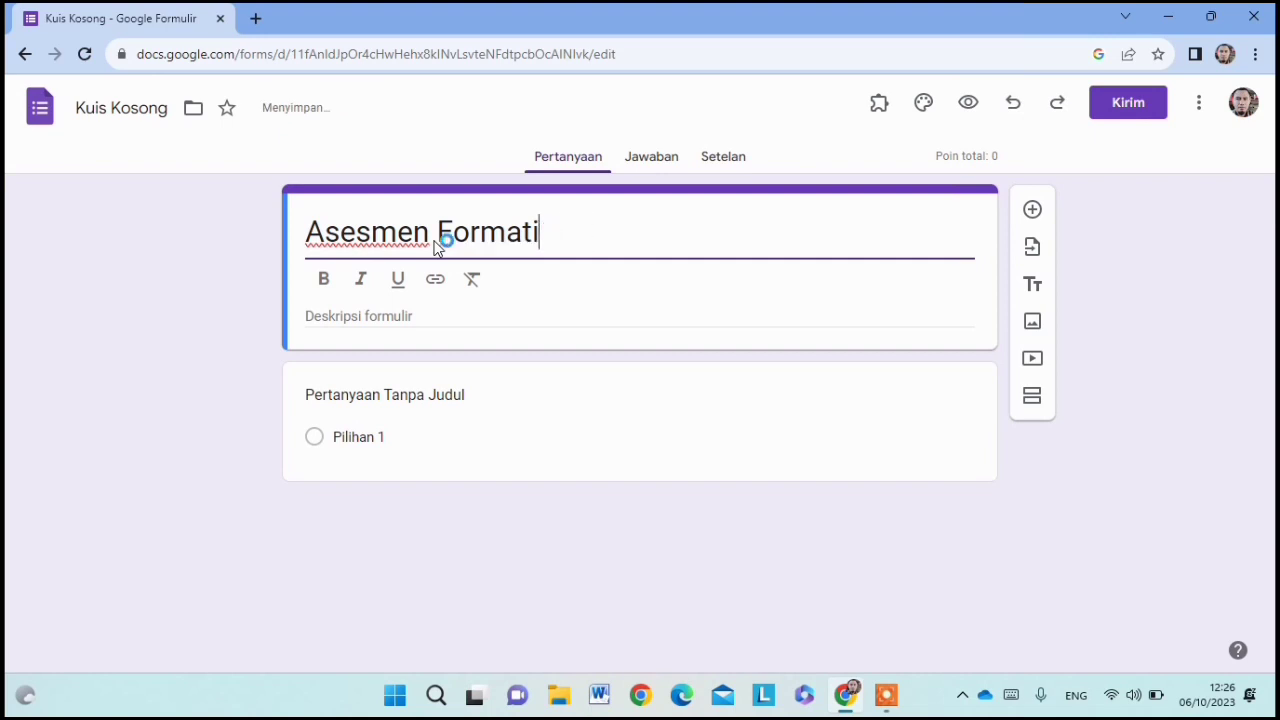
key("BackSpace")
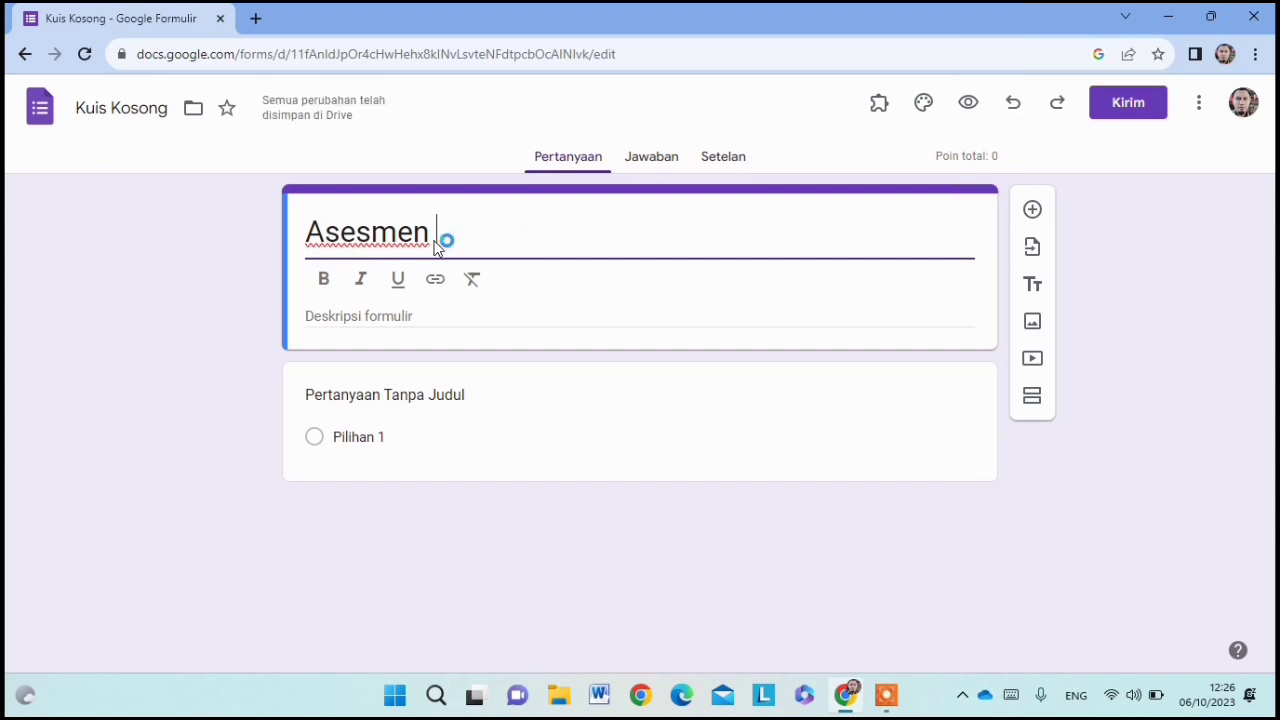
Step: Complete the form title so it reads "Asesmen Sumatif Tengah Semester 1"
type("Suma")
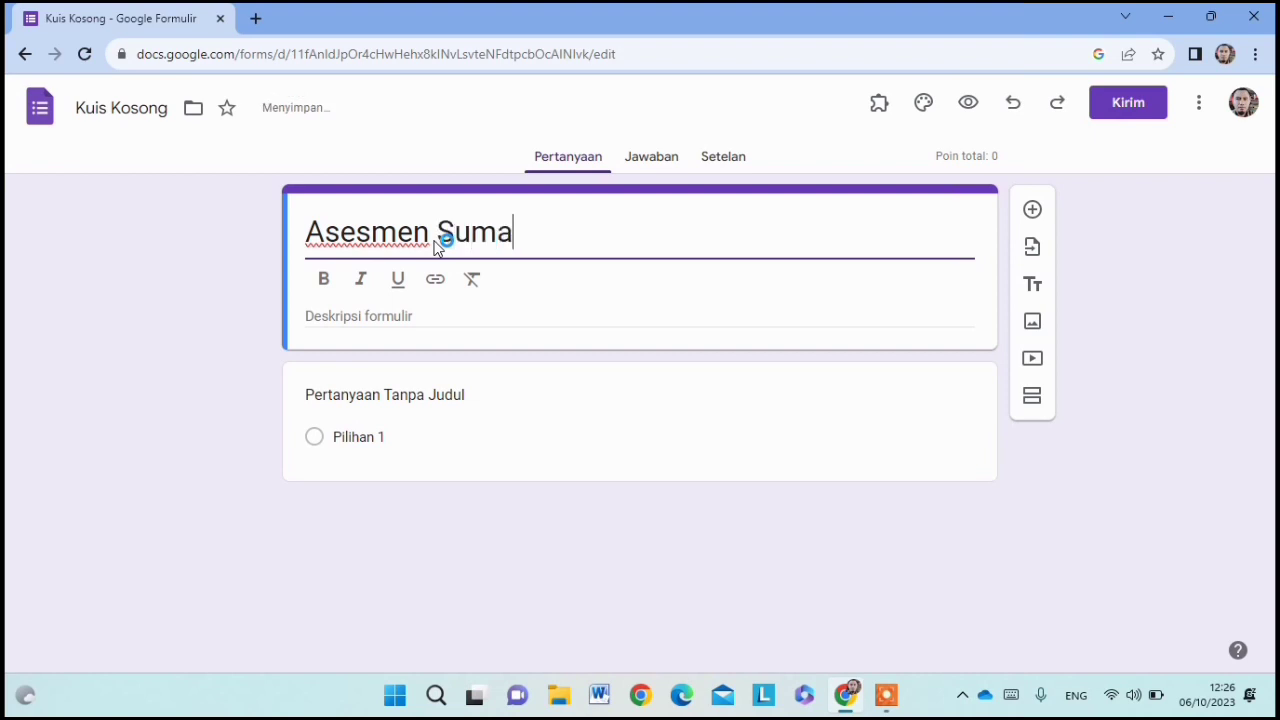
type("tif Ten")
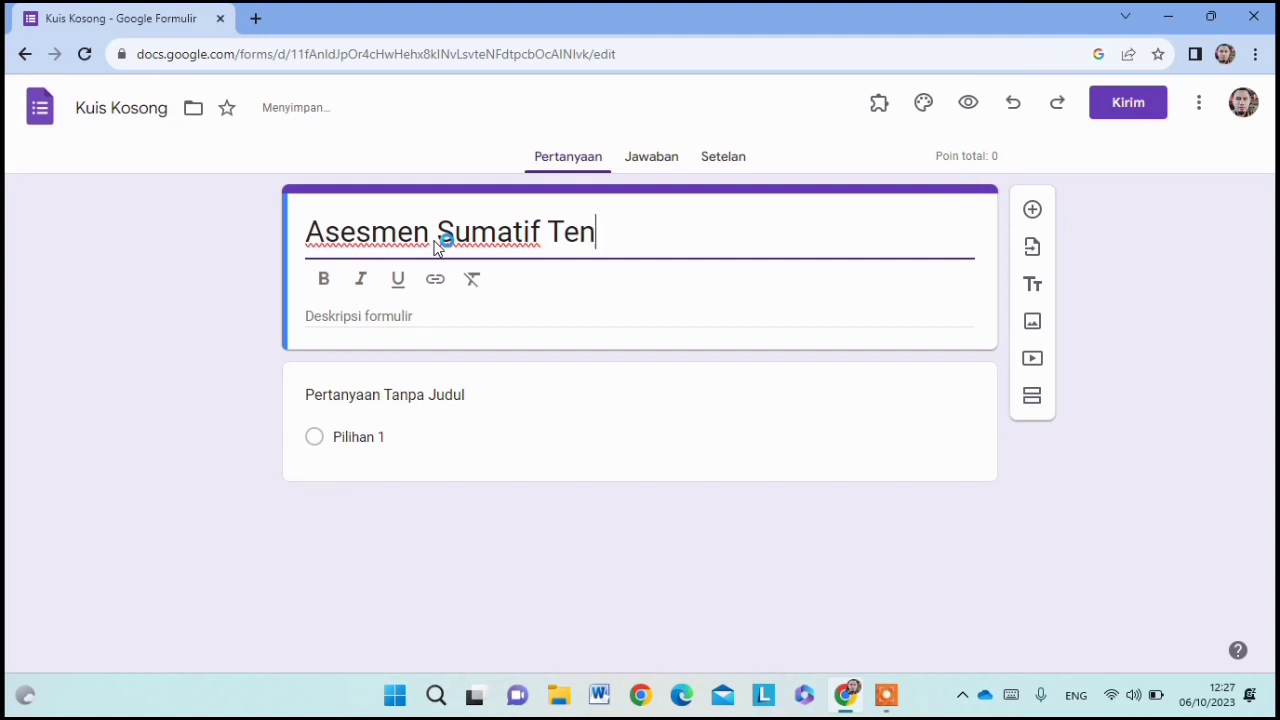
type("gah Se")
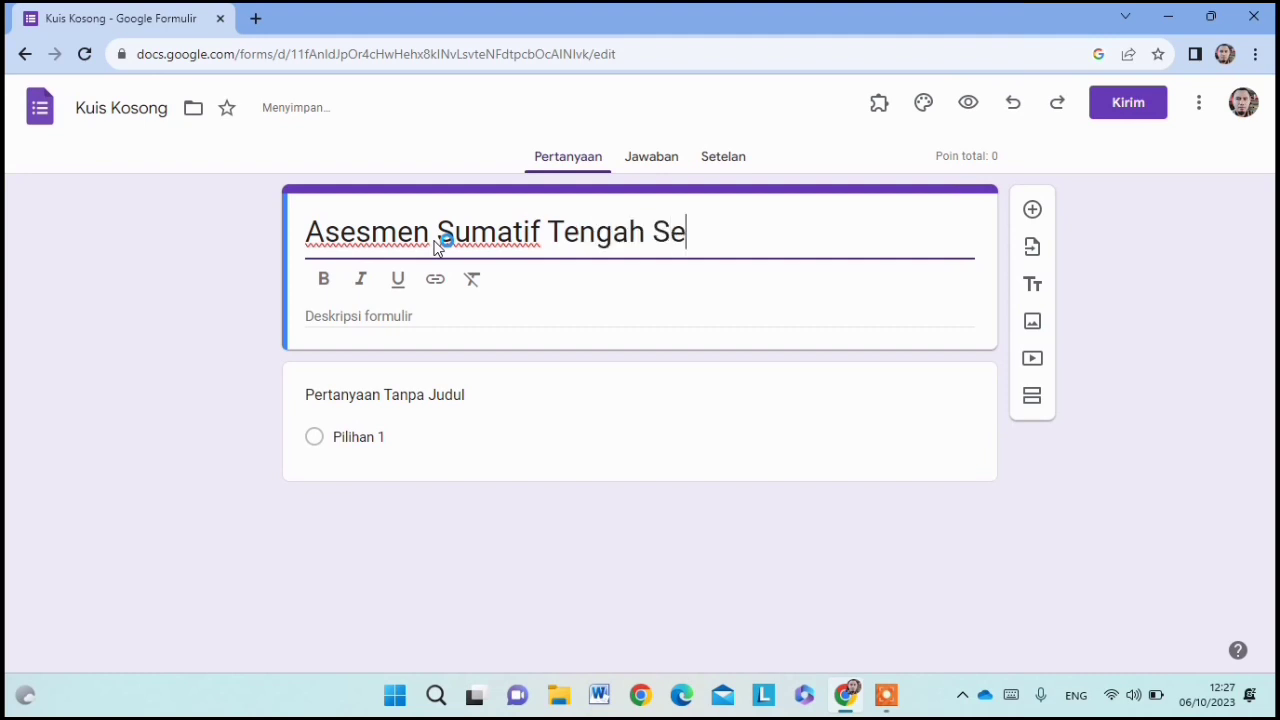
type("mester")
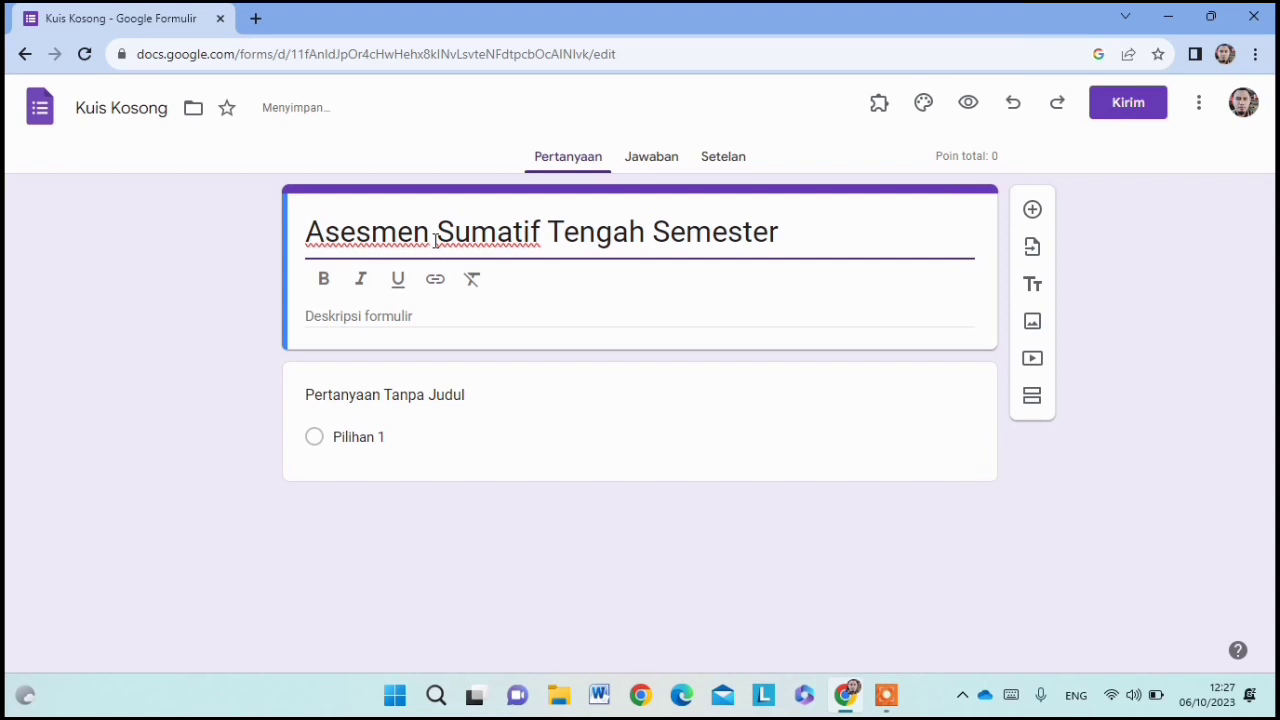
type(" 1")
Step: Enter "Mata Pelajaran : Bahasa Indonesia" and "Kelas 4" as the first two lines of the form description
left_click(342, 316)
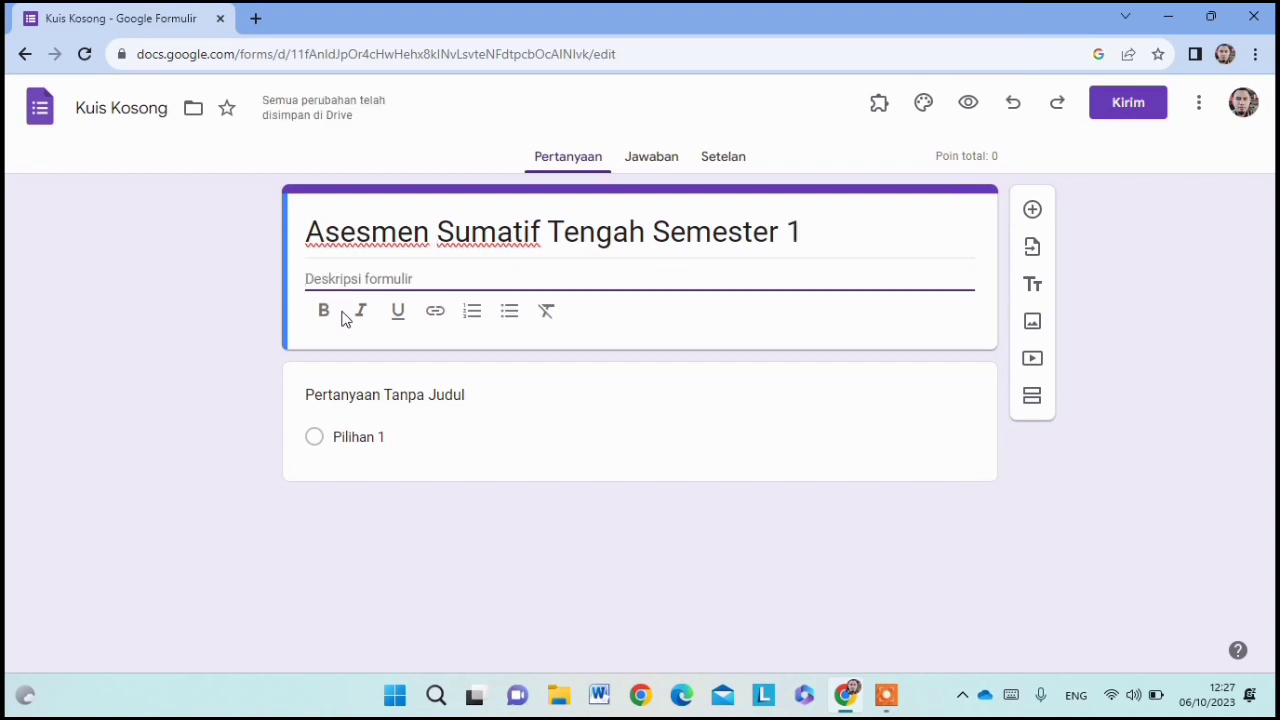
type("Kelas 4")
key("Return")
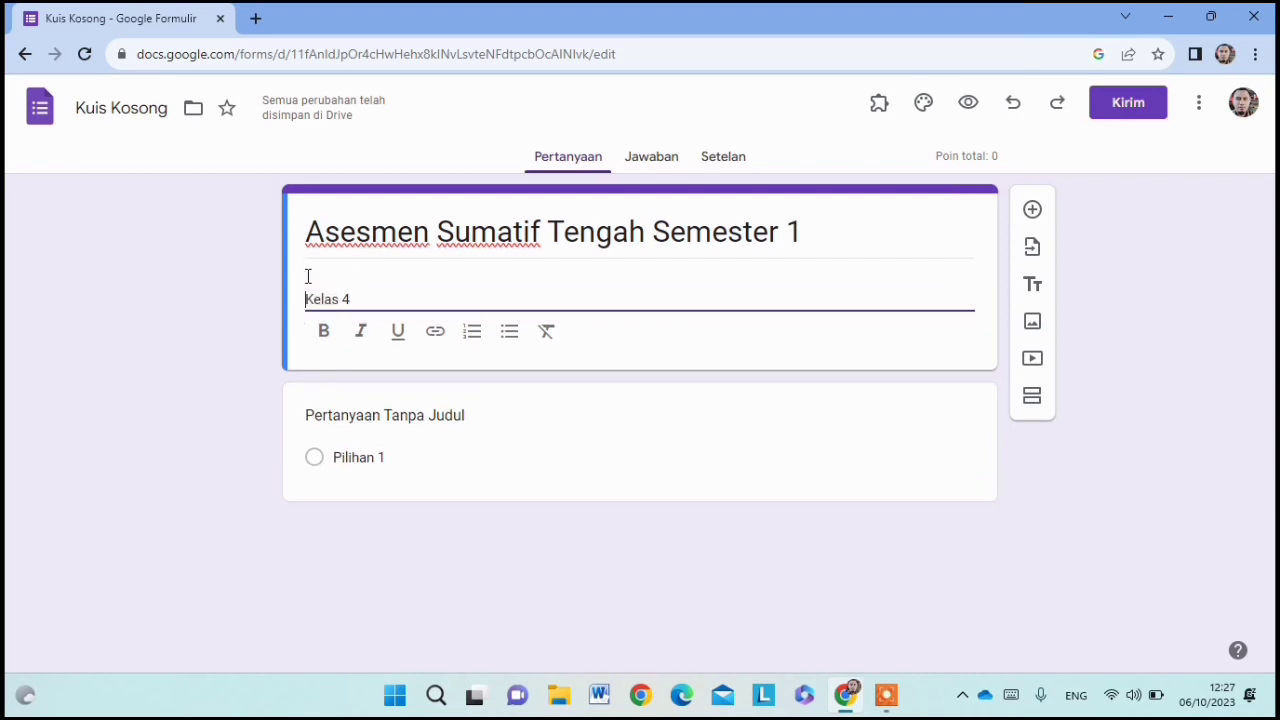
left_click(306, 276)
type("Mat")
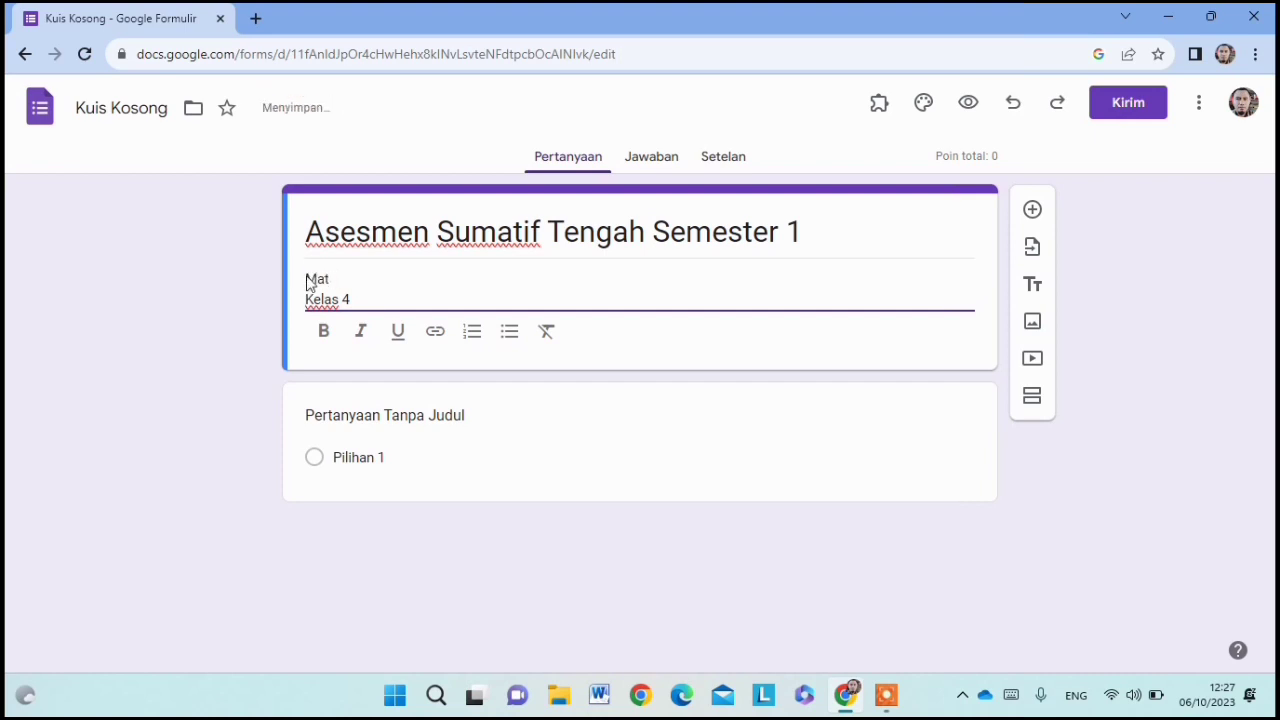
type("a Pelajaran")
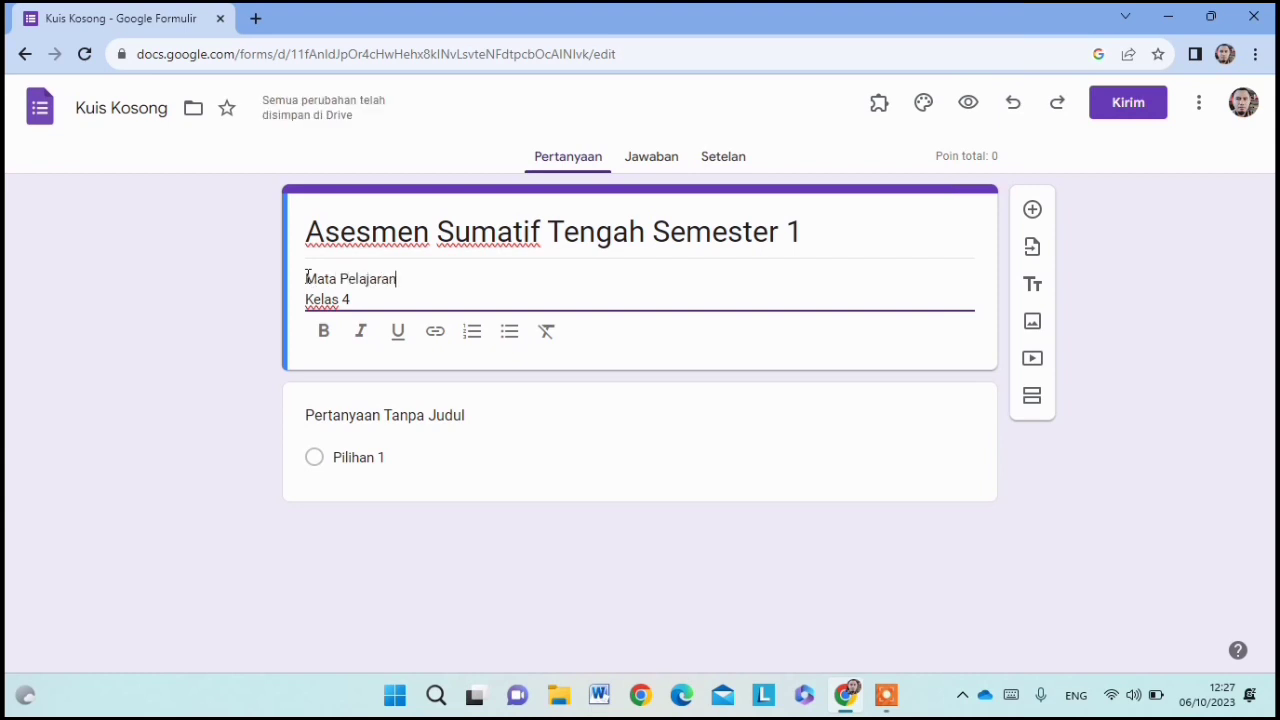
type(" : ")
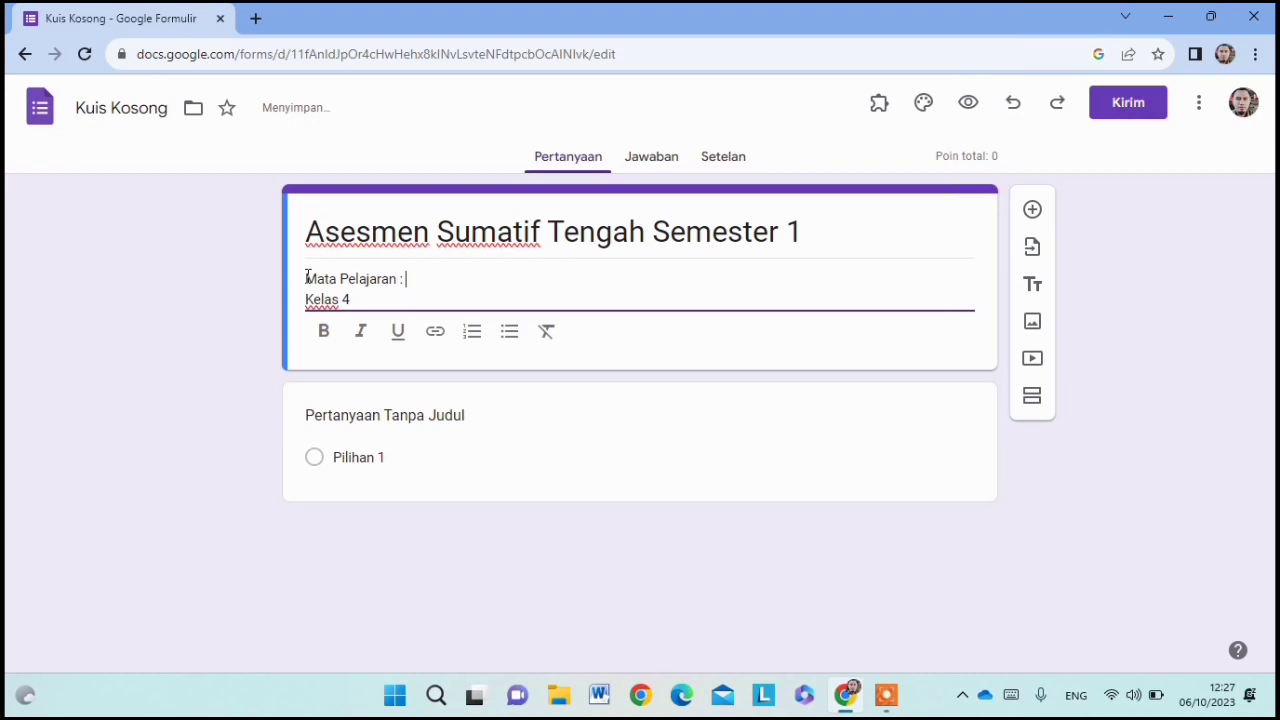
type("Bahasa Indonesia")
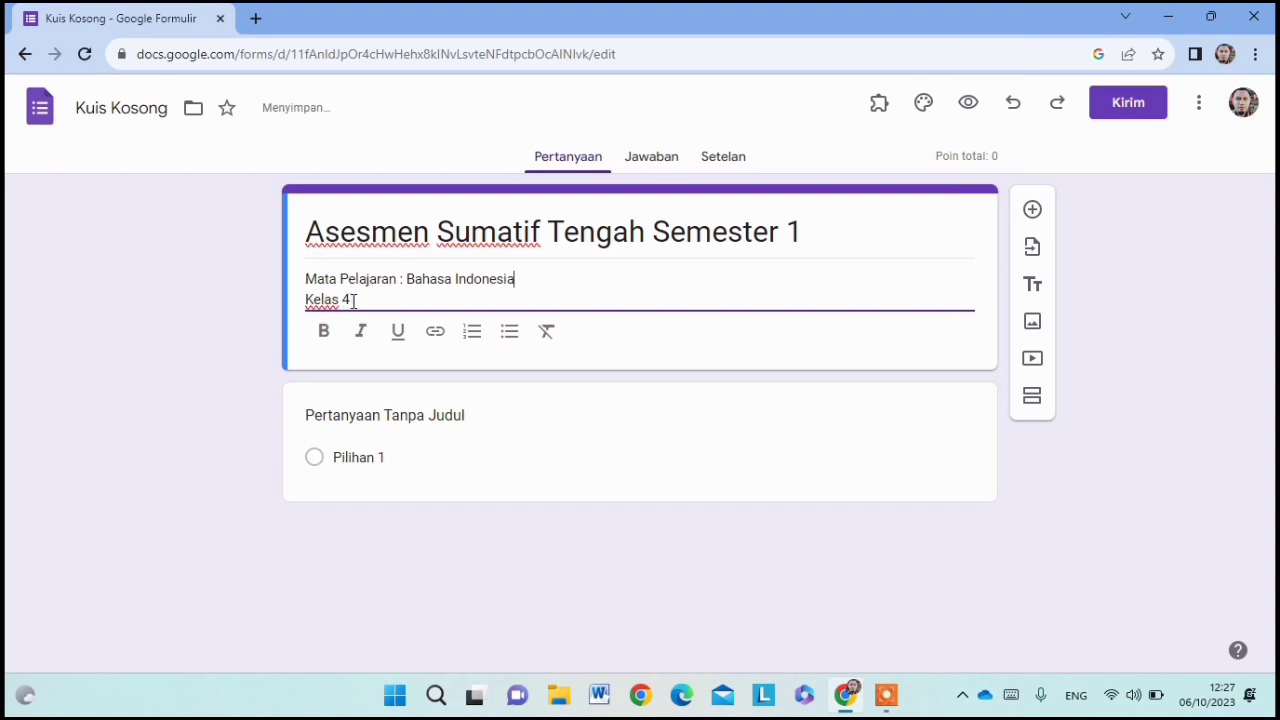
Step: Add the lines "UPT SD Negeri 76 Gresik" and "Tahun Pelajaran 2023-2024" below "Kelas 4" in the form description
key("Return")
type("U")
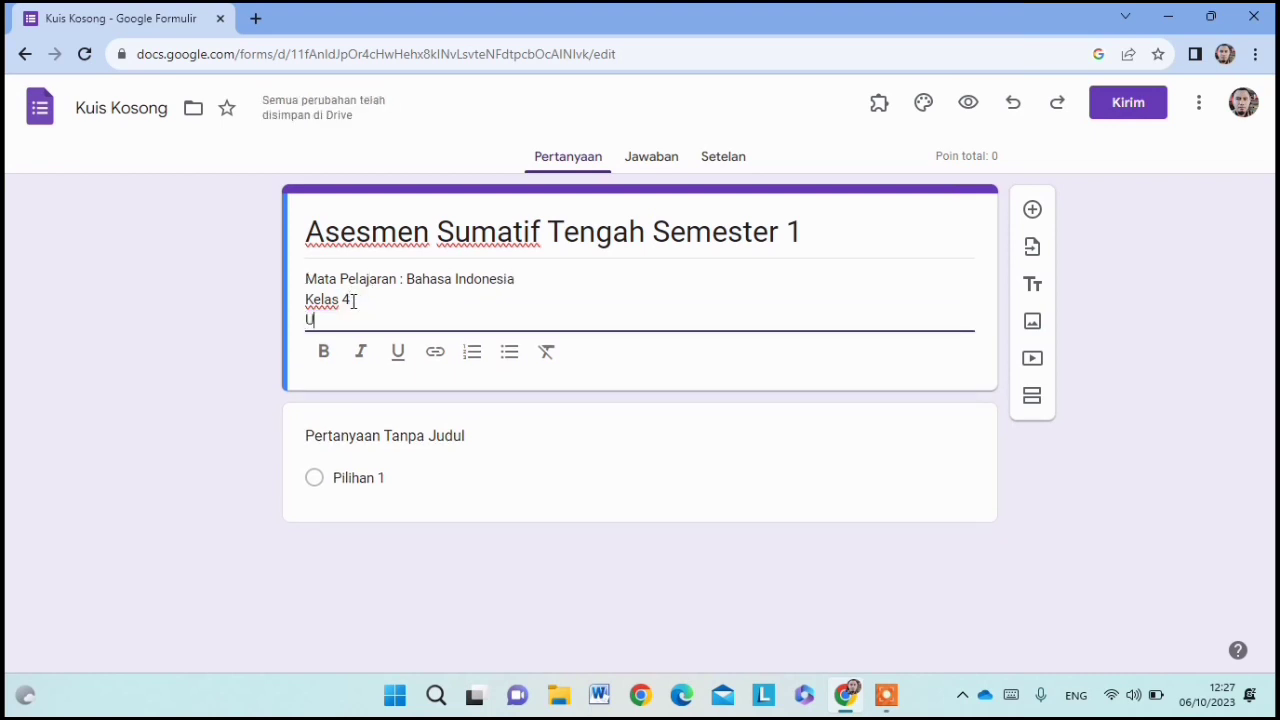
type("PT SD Negeri 76 Gresik")
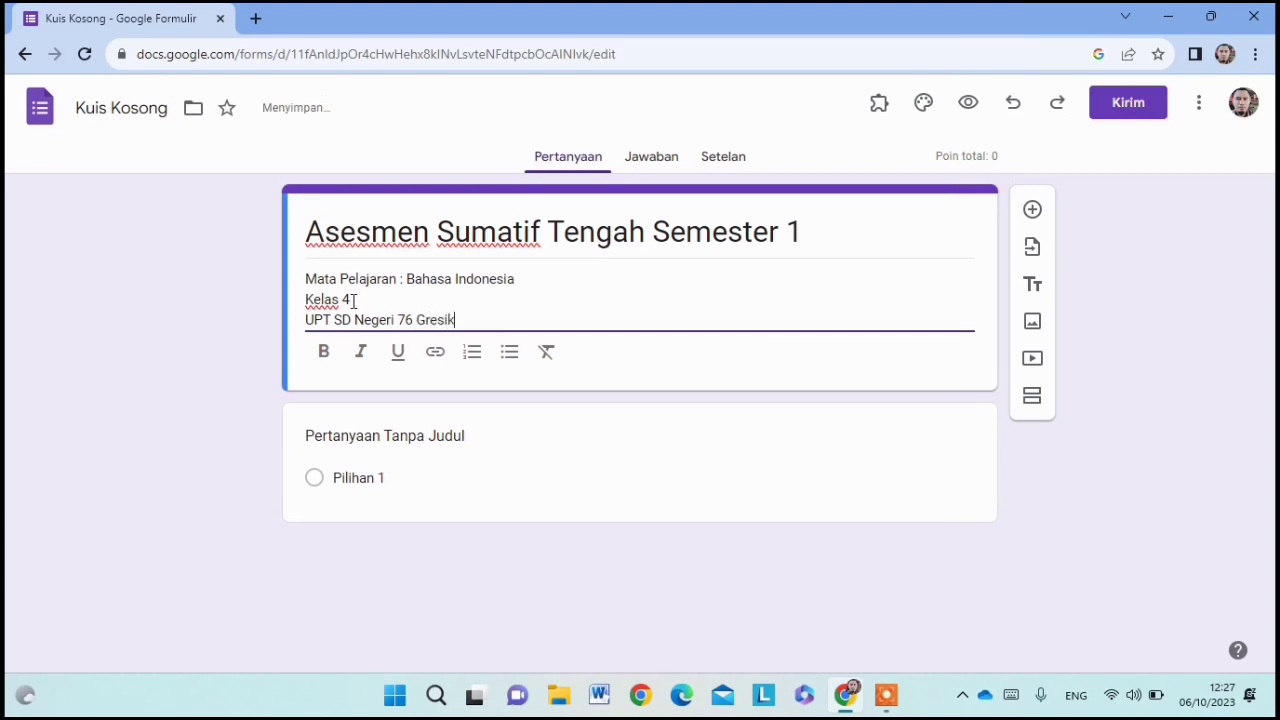
key("Return")
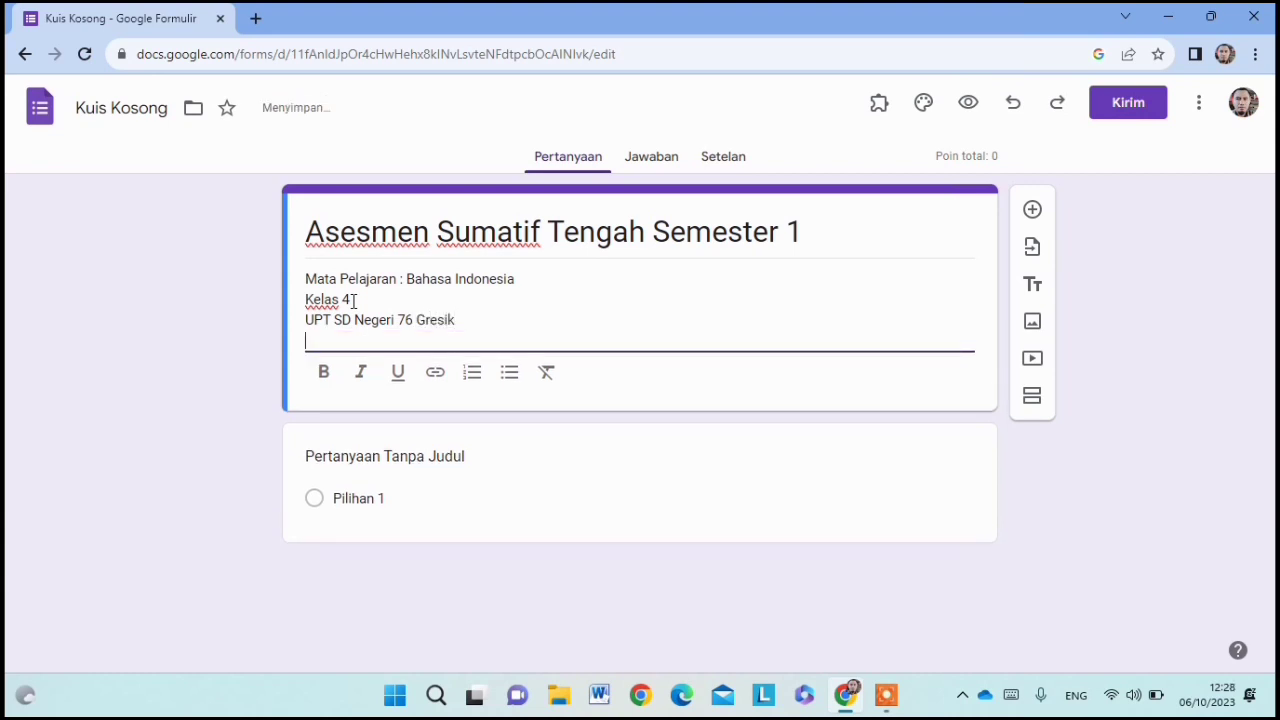
type("Tahun Pelaja")
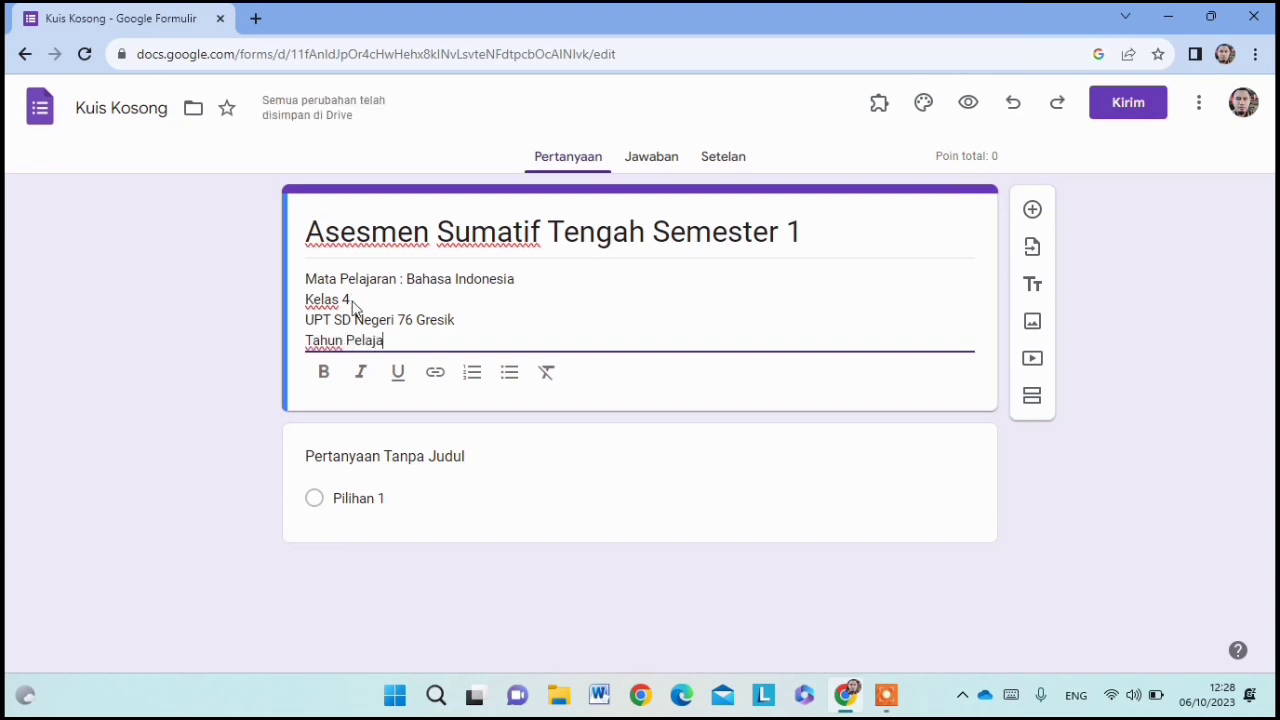
type("ran 2023")
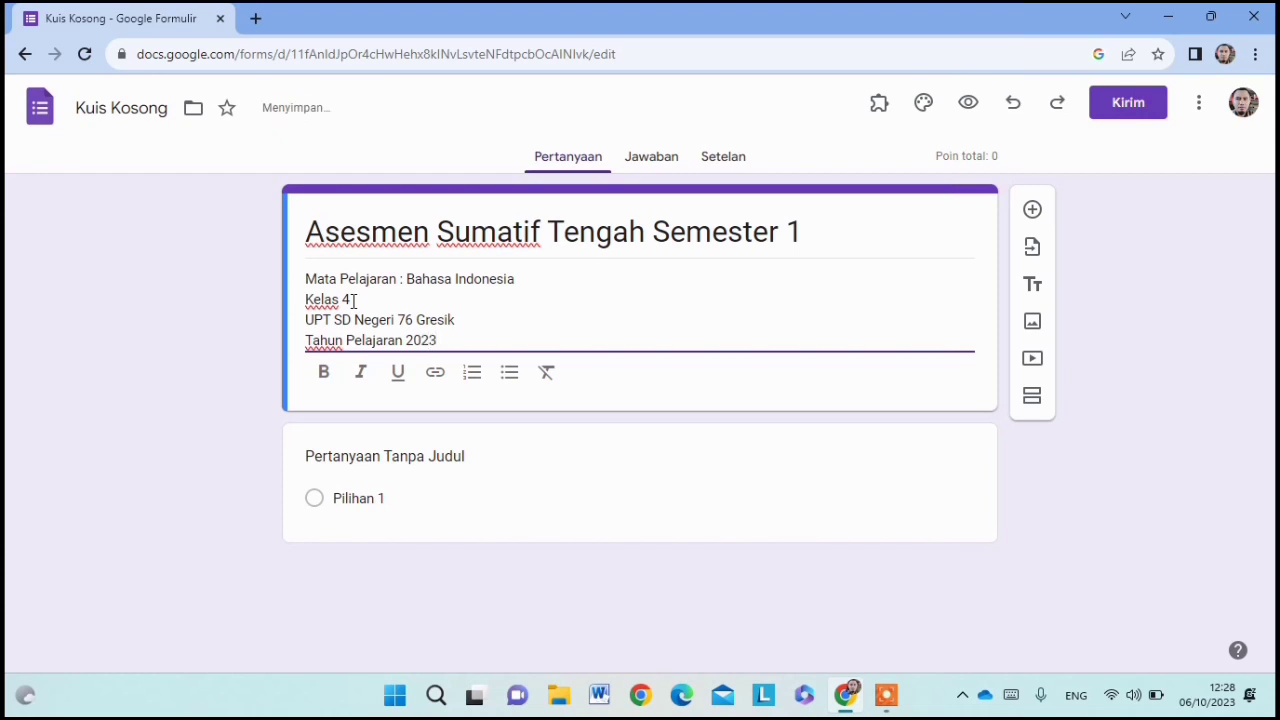
type("-2024")
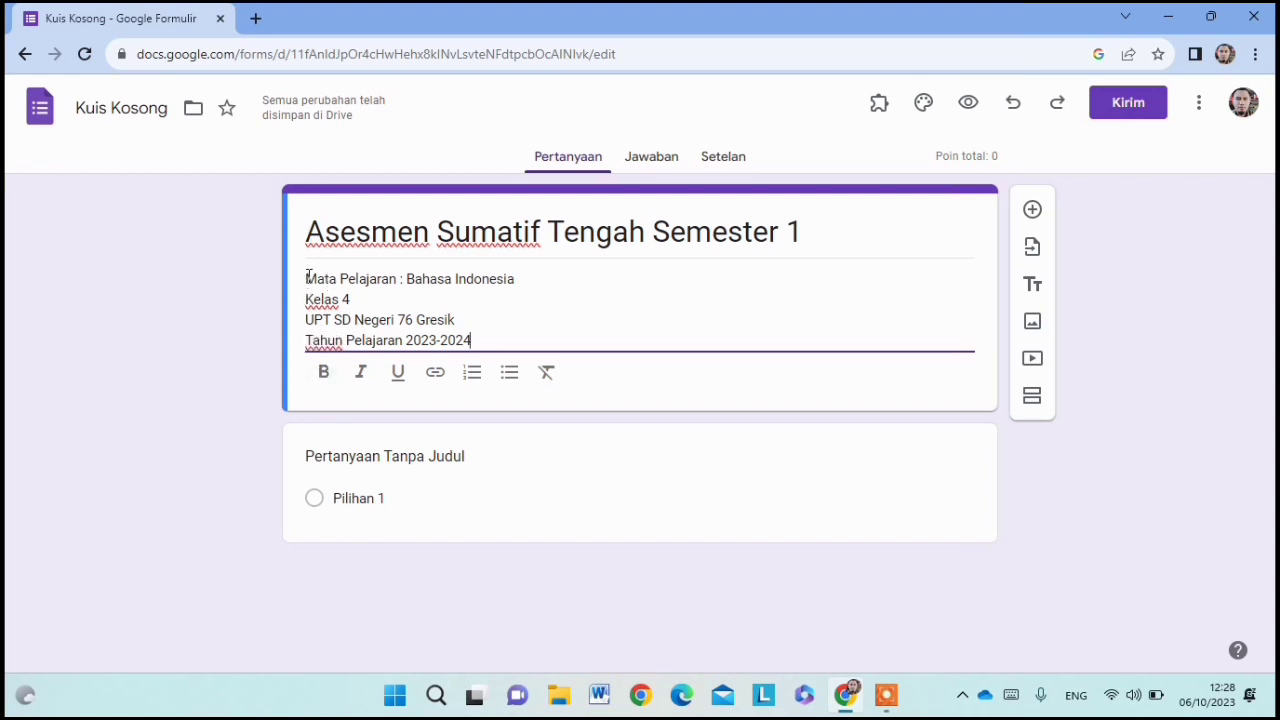
Step: Make all four lines of the form description bold
left_click_drag(306, 283, 490, 335)
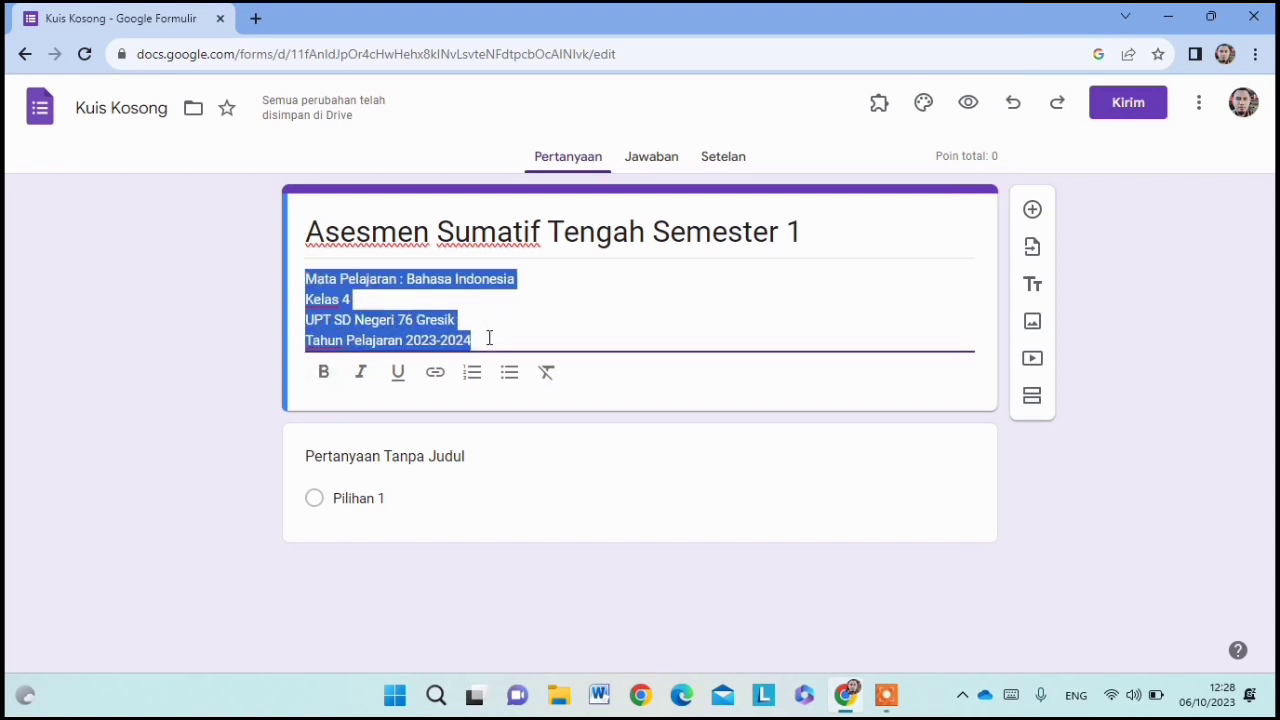
left_click(324, 384)
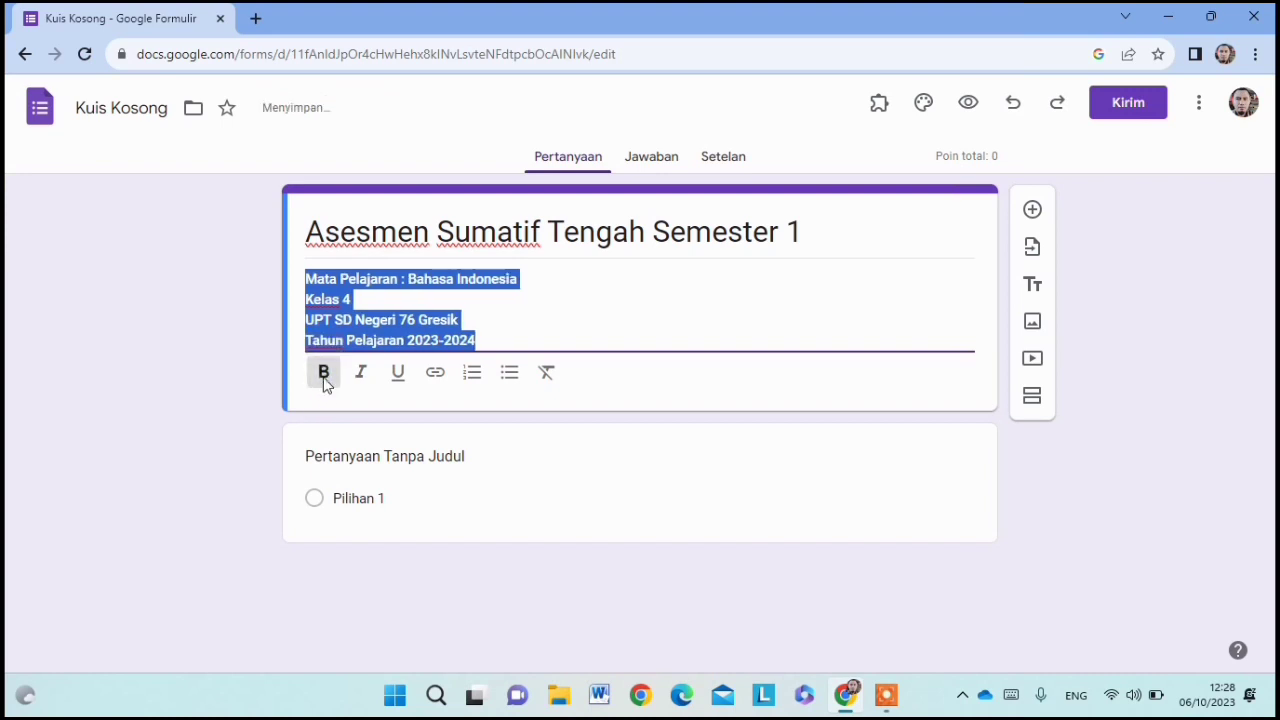
left_click(598, 292)
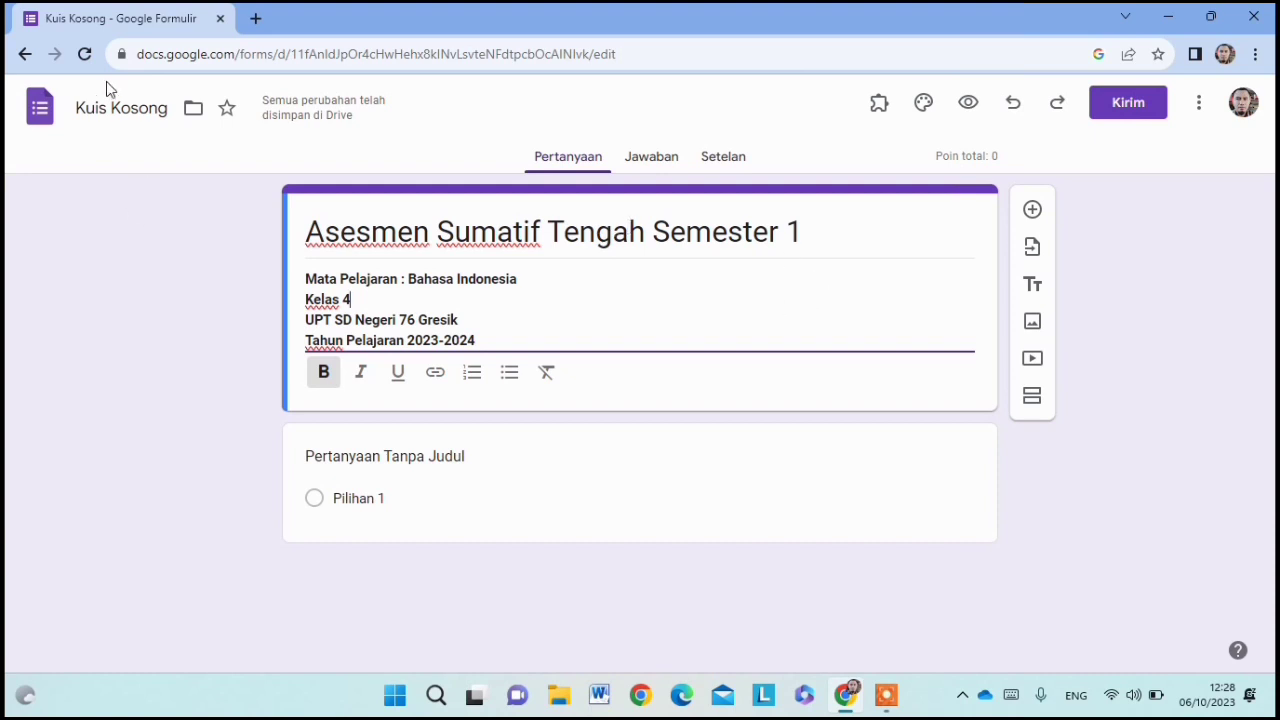
Step: Replace the form's file name Kuis Kosong with "ASTS 1 bahasa Indonesia"
left_click(91, 110)
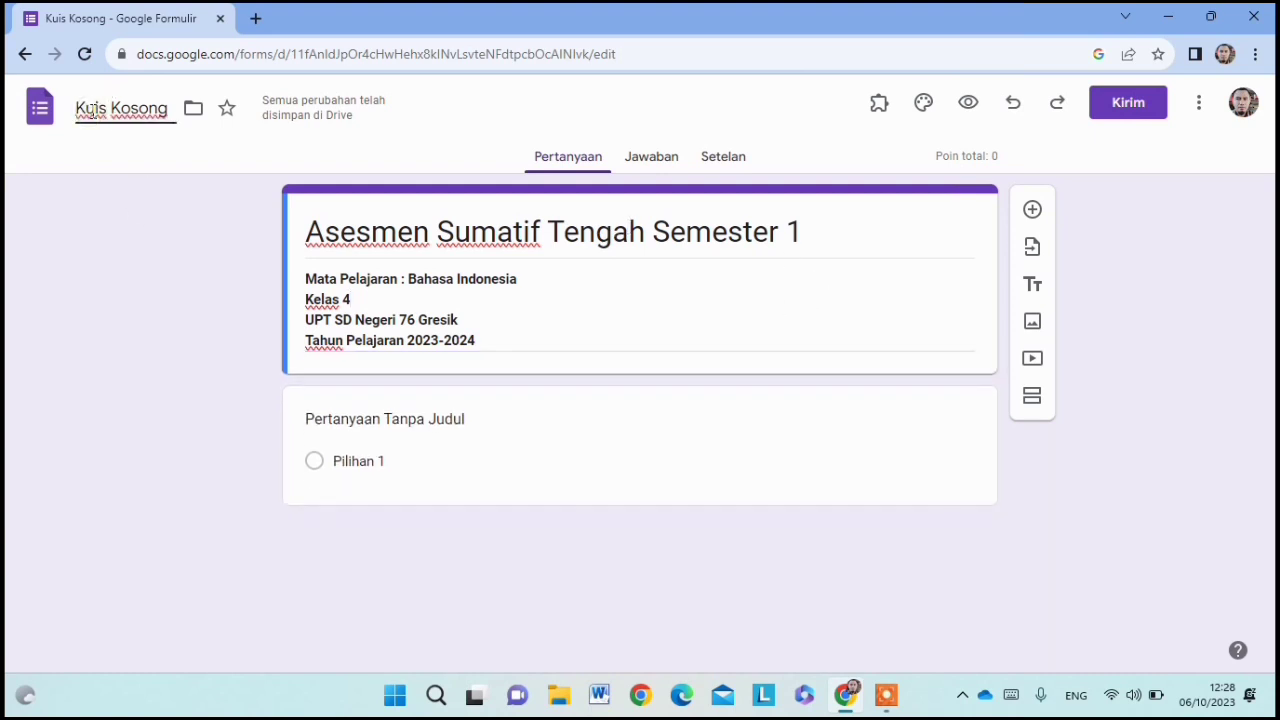
key("ctrl+a")
type("ASTS")
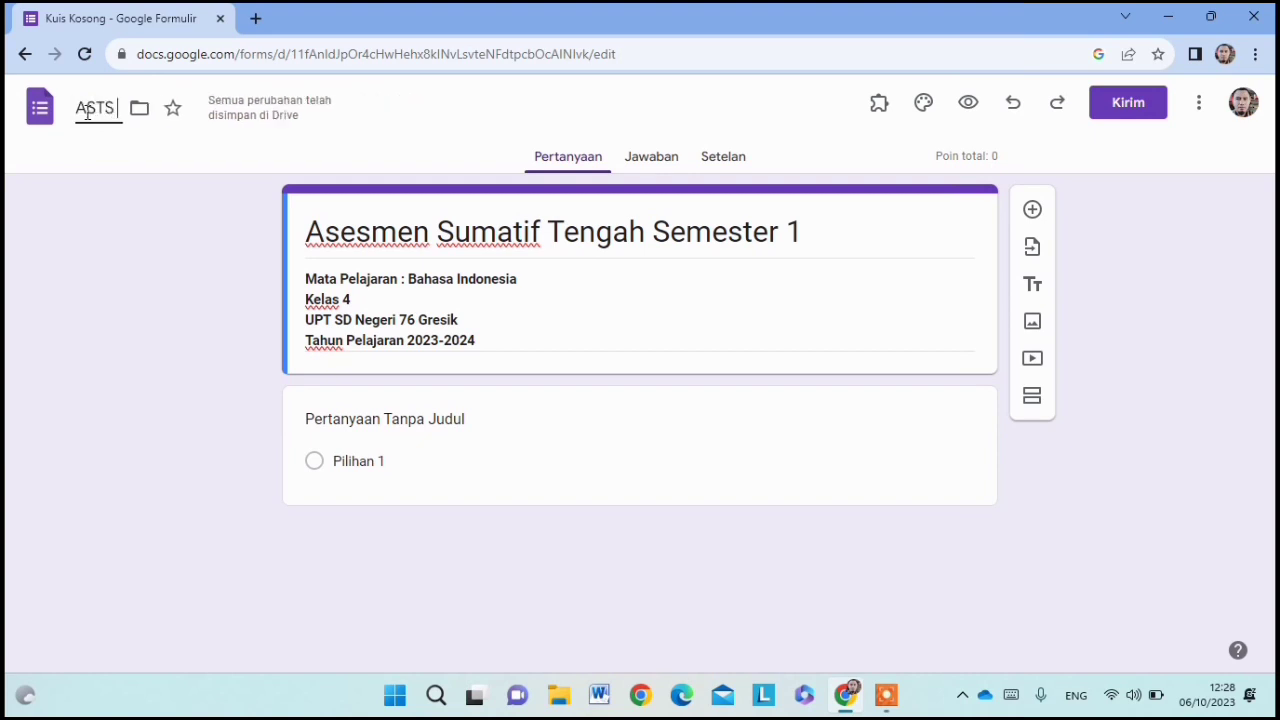
type(" 1")
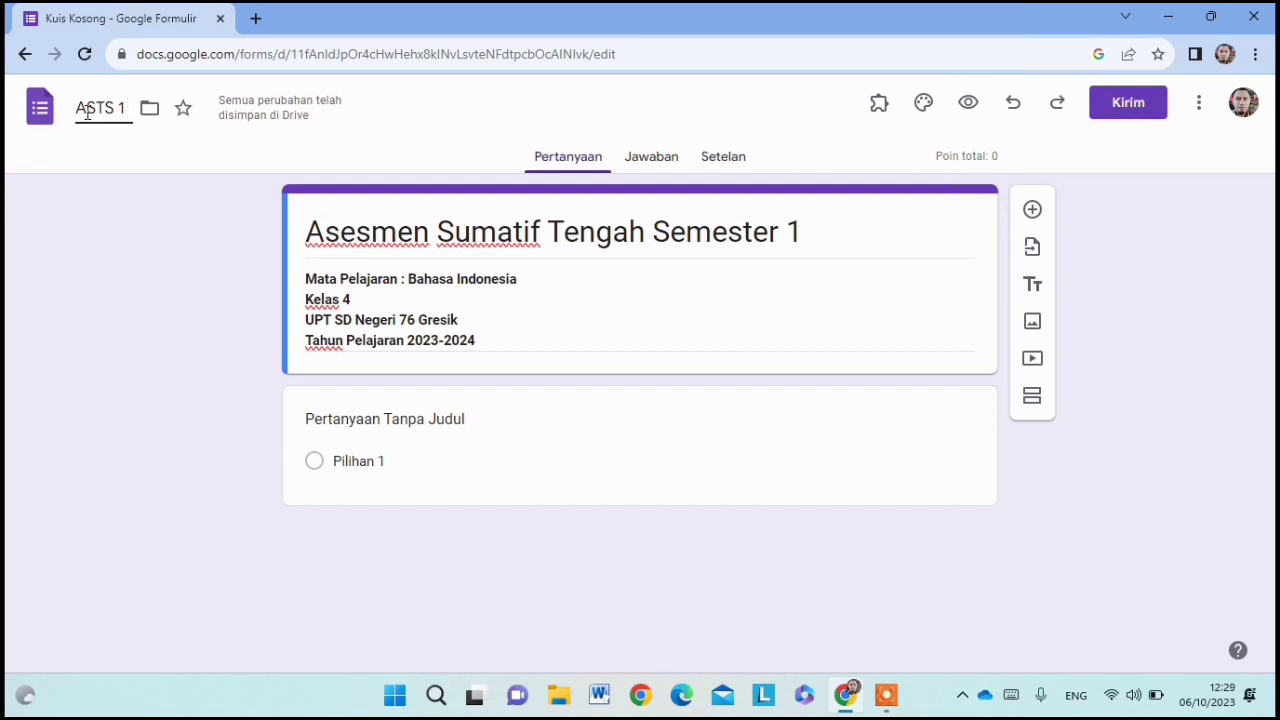
type("bahasa")
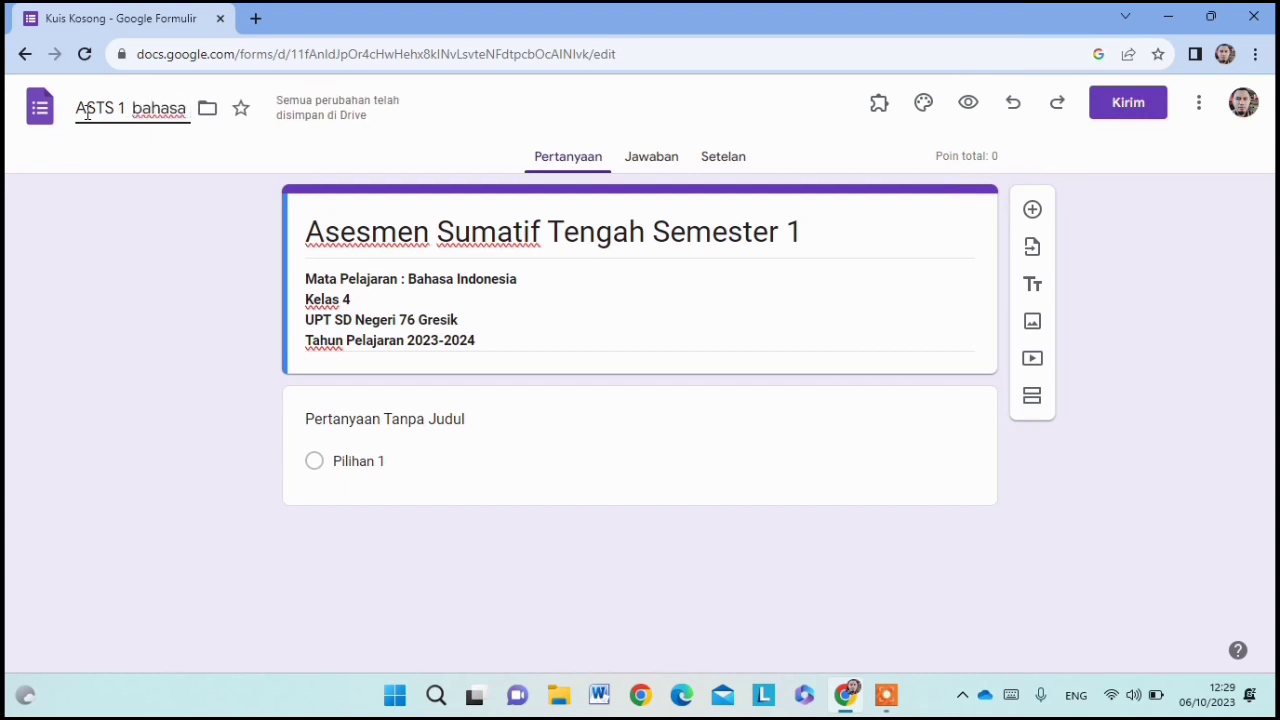
type(" Indon")
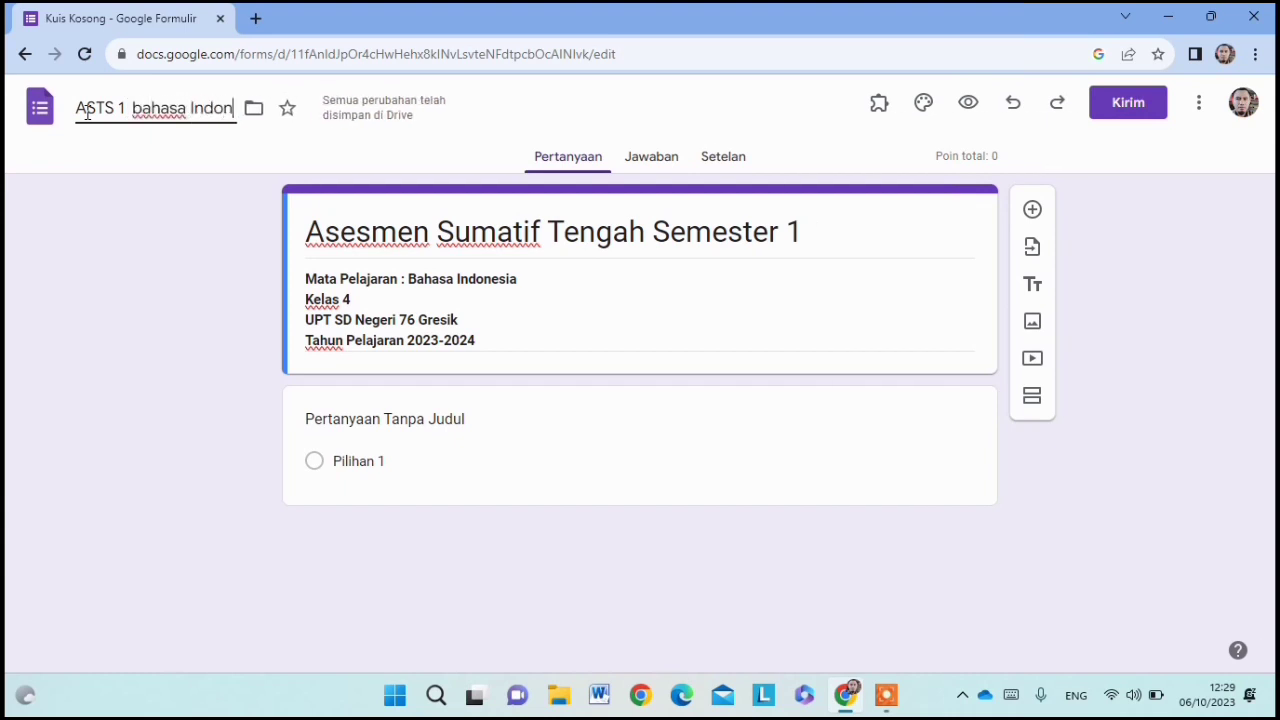
type("esia")
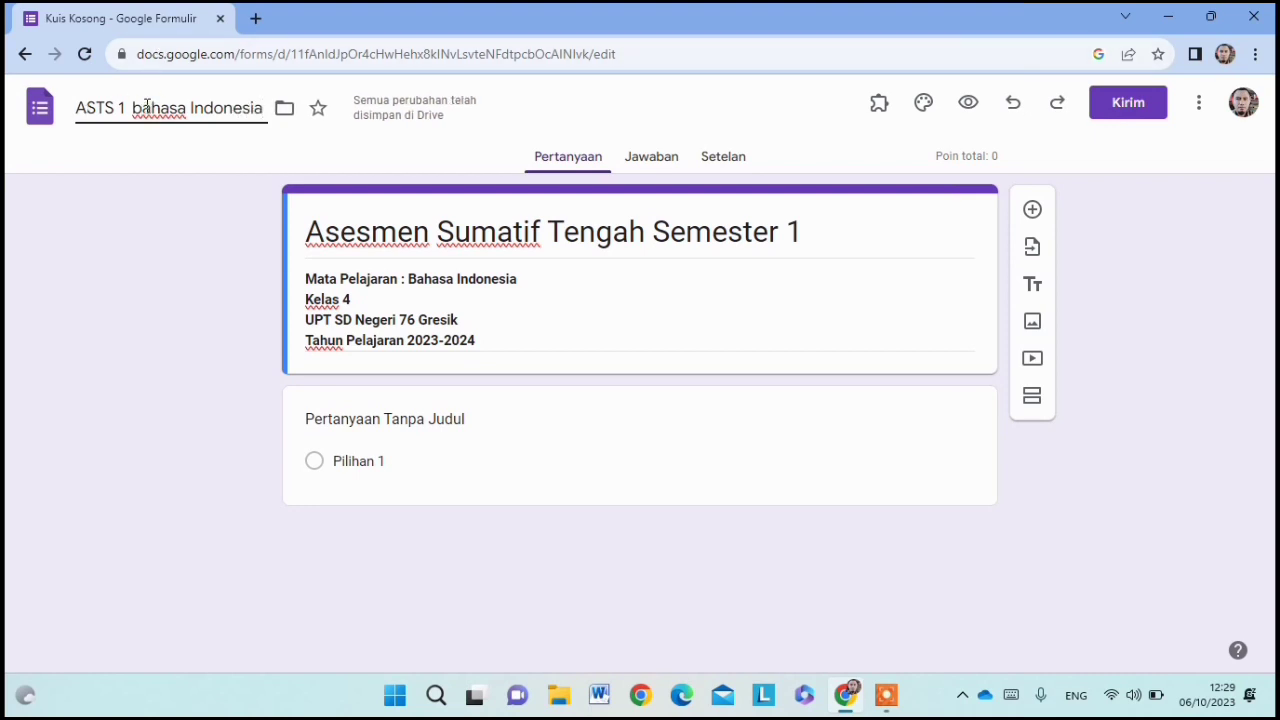
Step: Capitalize "Bahasa" in the form's file name and append "KLS 4" so it reads "ASTS 1 Bahasa Indonesia KLS 4"
left_click(141, 106)
key("BackSpace")
type("B")
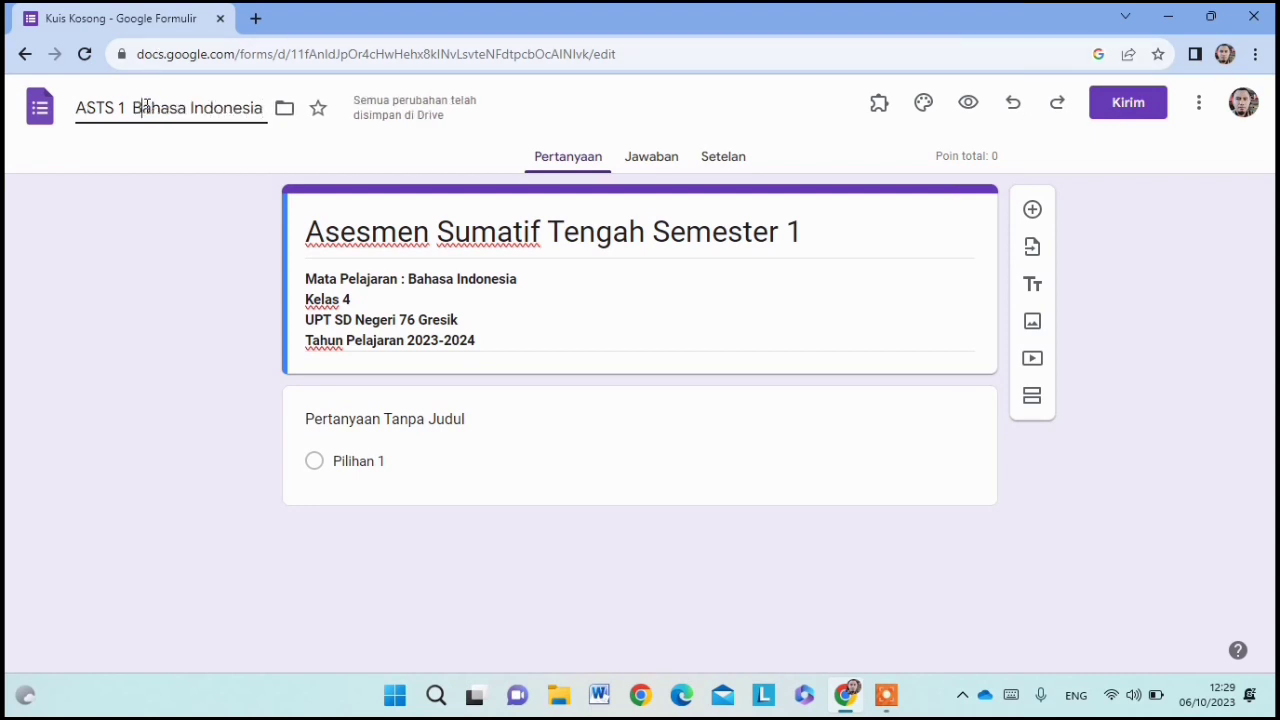
left_click(264, 106)
type("KL")
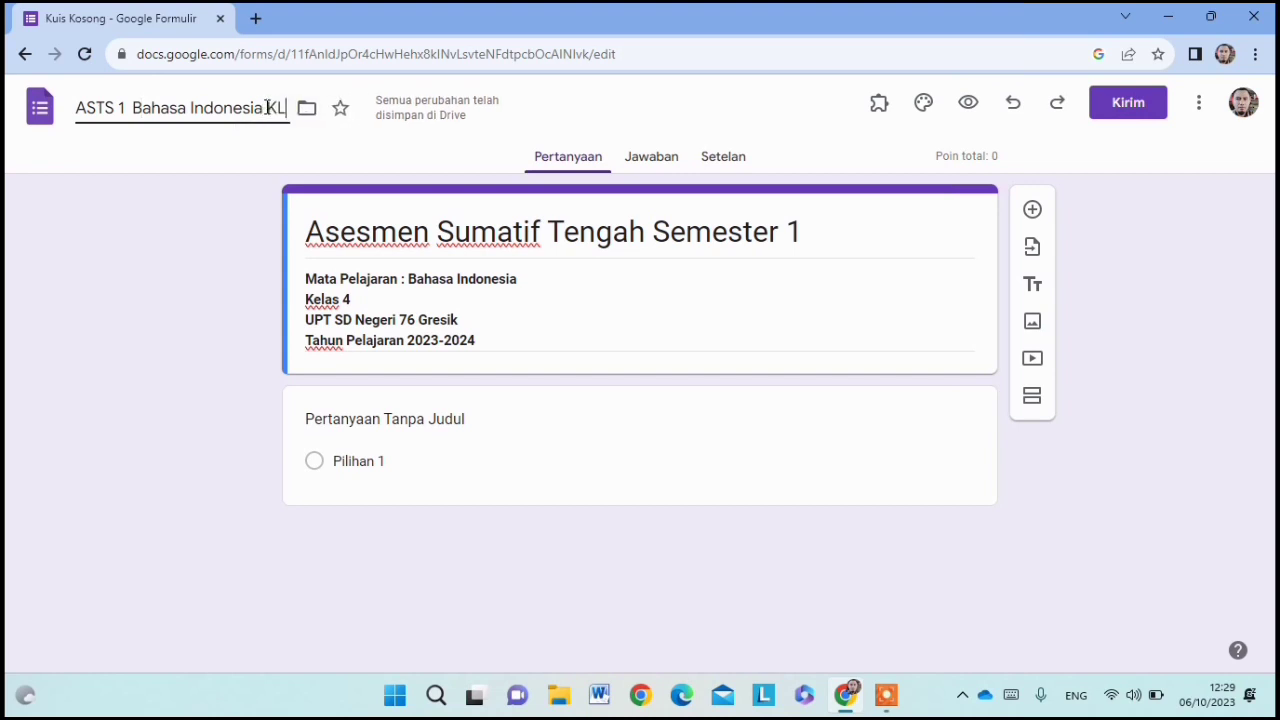
type("S 4")
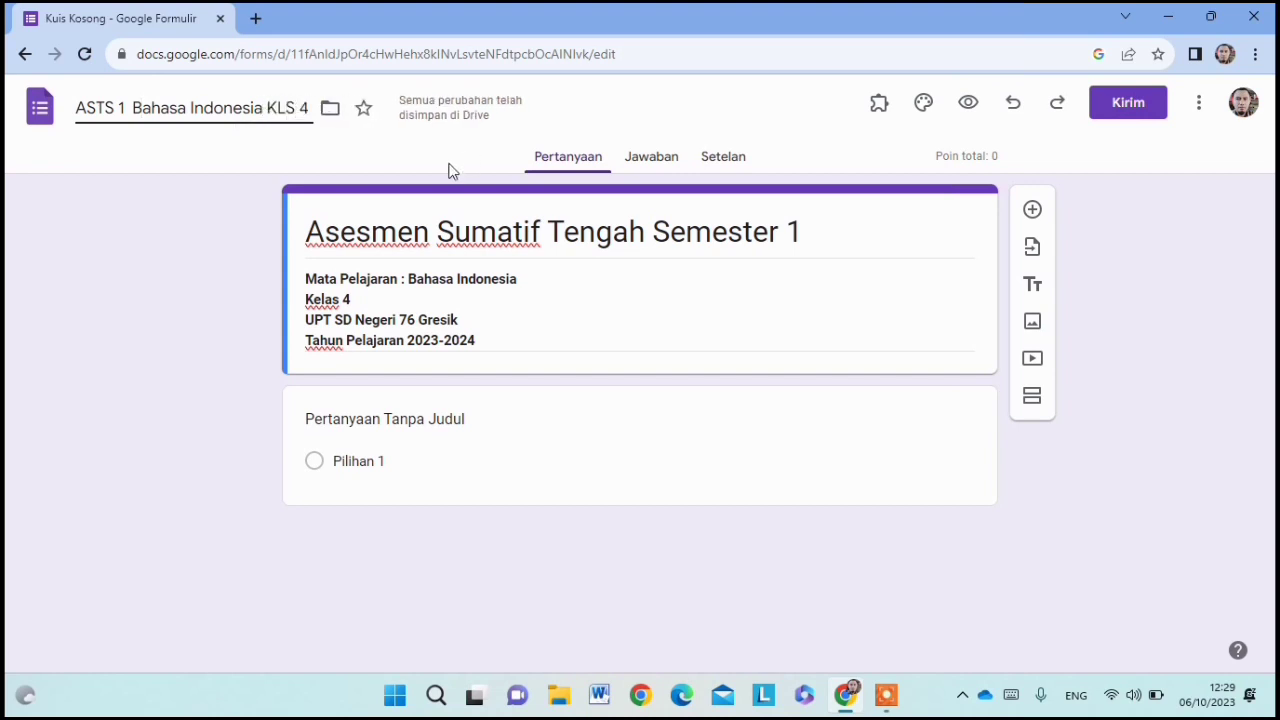
left_click(224, 243)
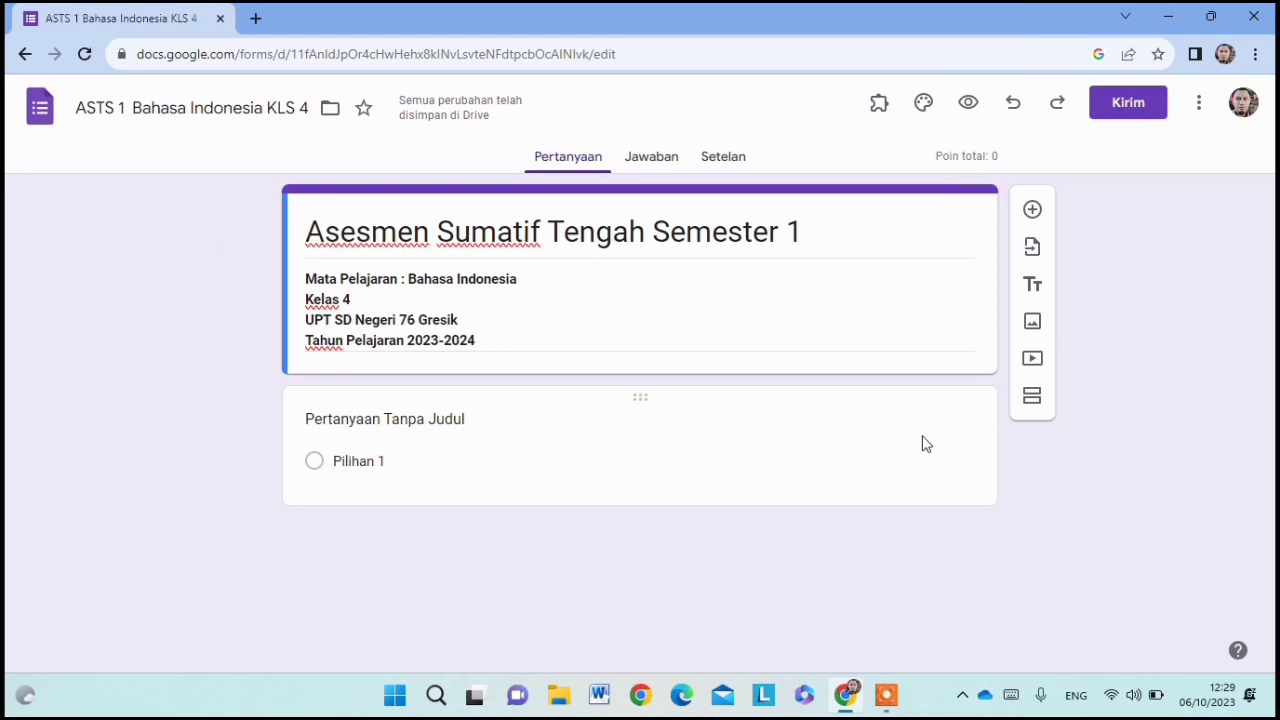
left_click(415, 421)
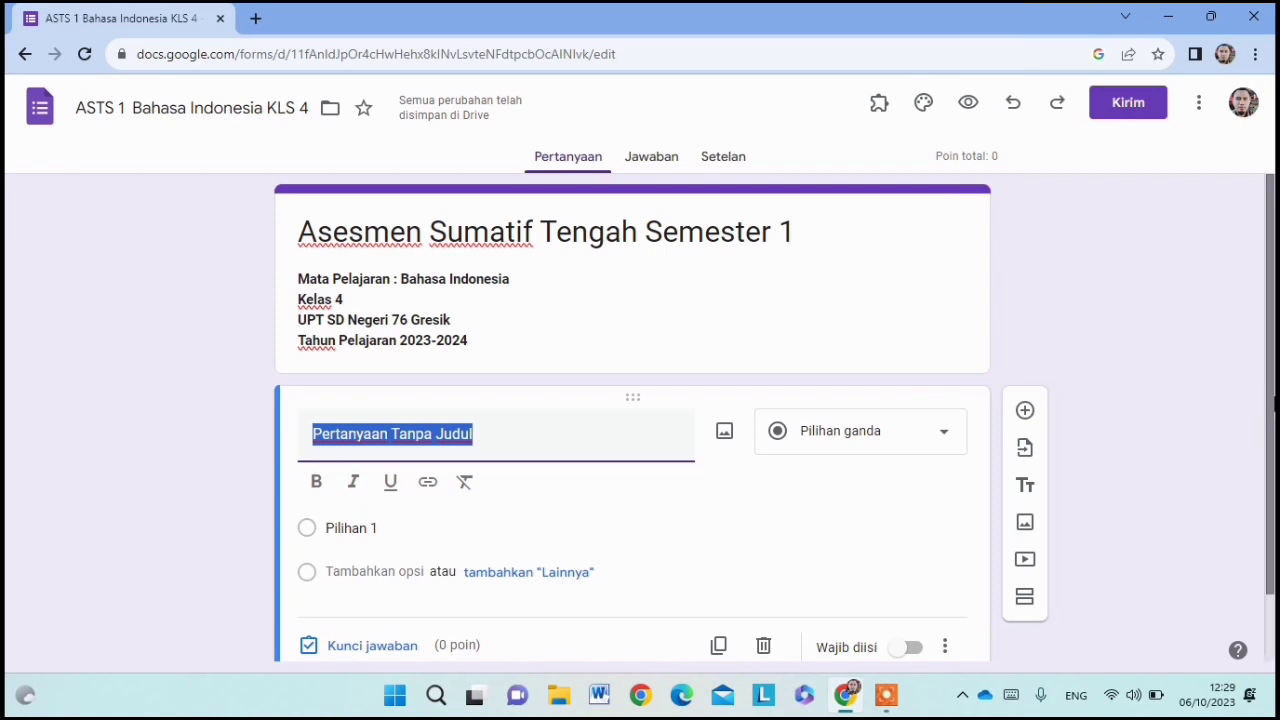
scroll(1270, 407, "down", 1)
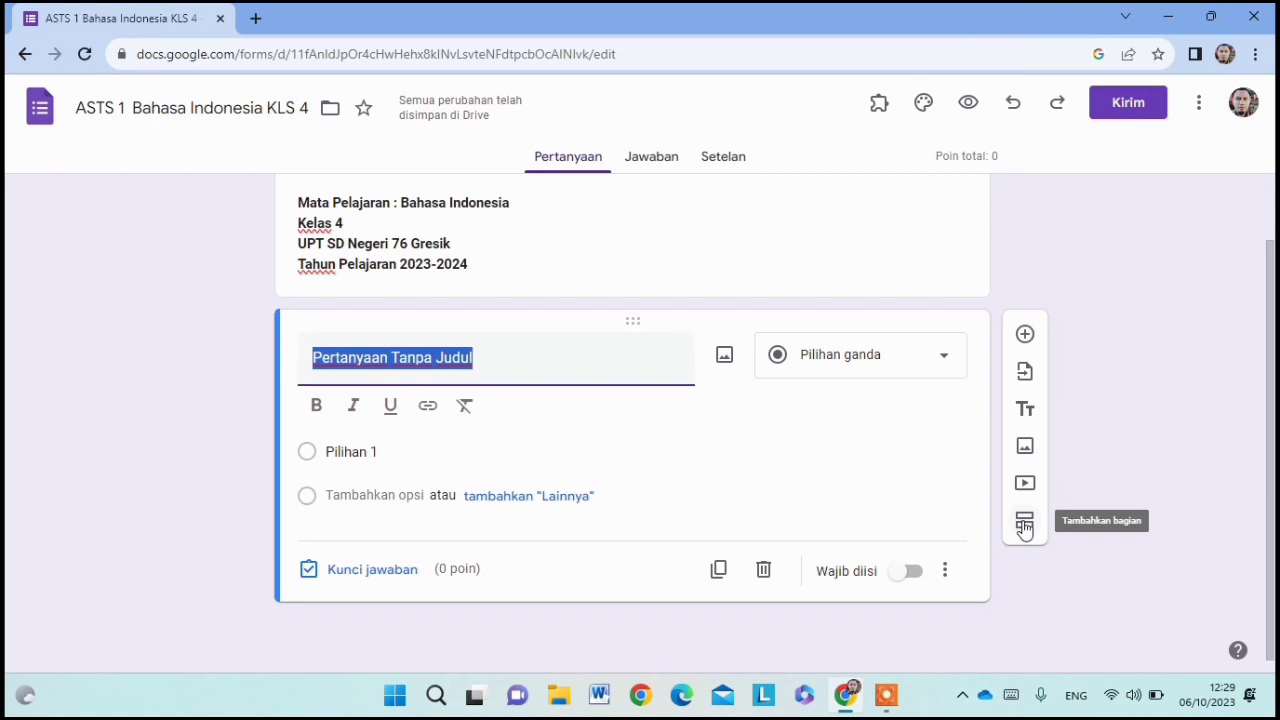
left_click(1025, 528)
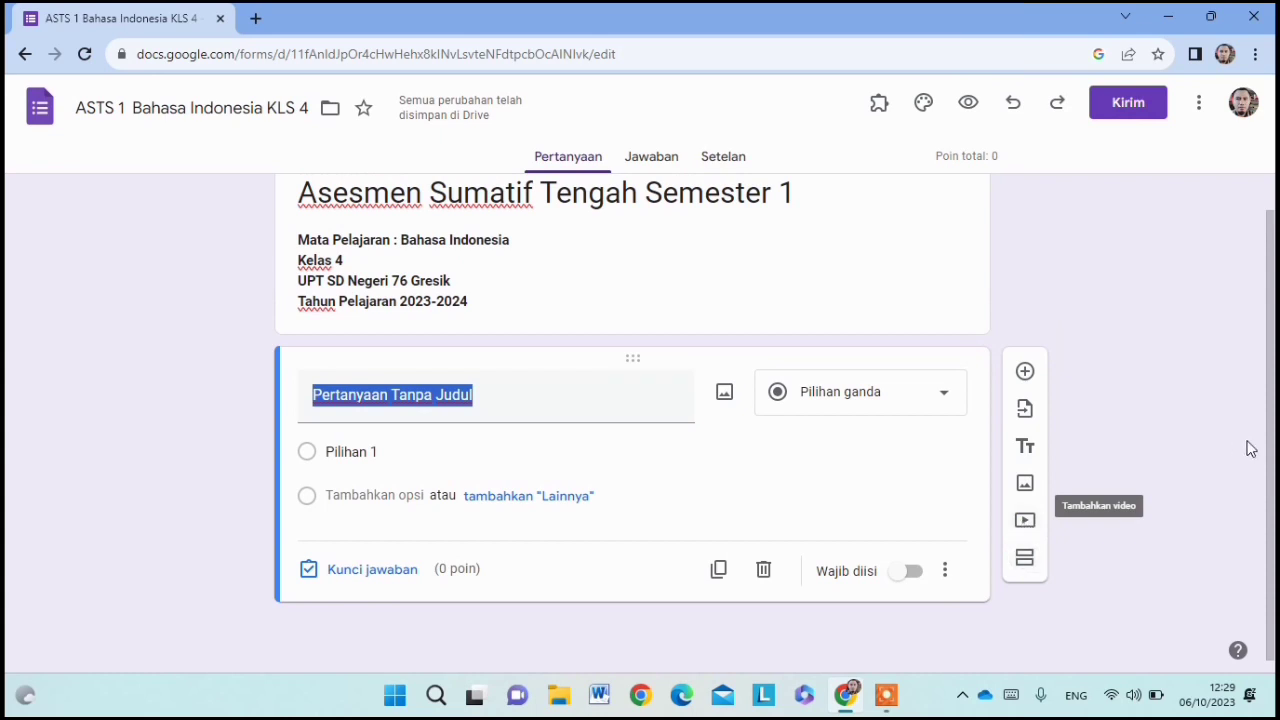
scroll(1272, 362, "up", 1)
scroll(1272, 362, "down", 1)
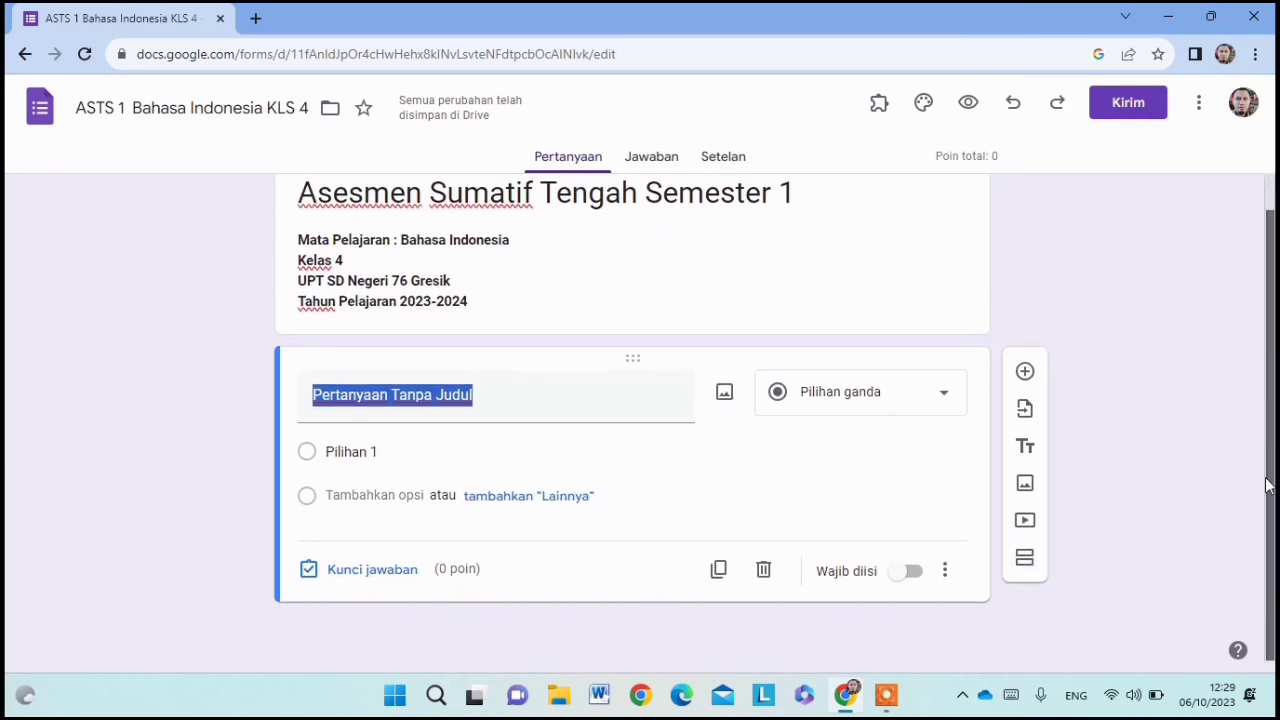
Step: Add a new section directly after the form's title and description block, ahead of the untitled question
triple_click(961, 284)
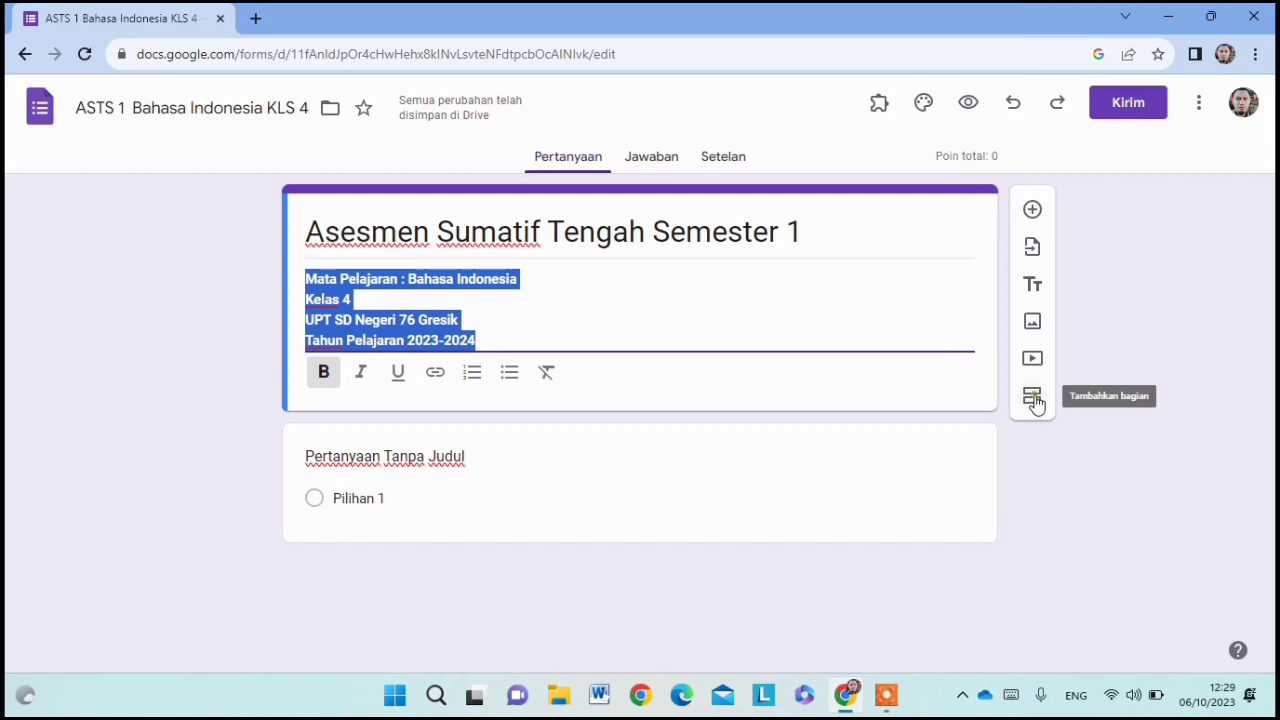
left_click(1033, 397)
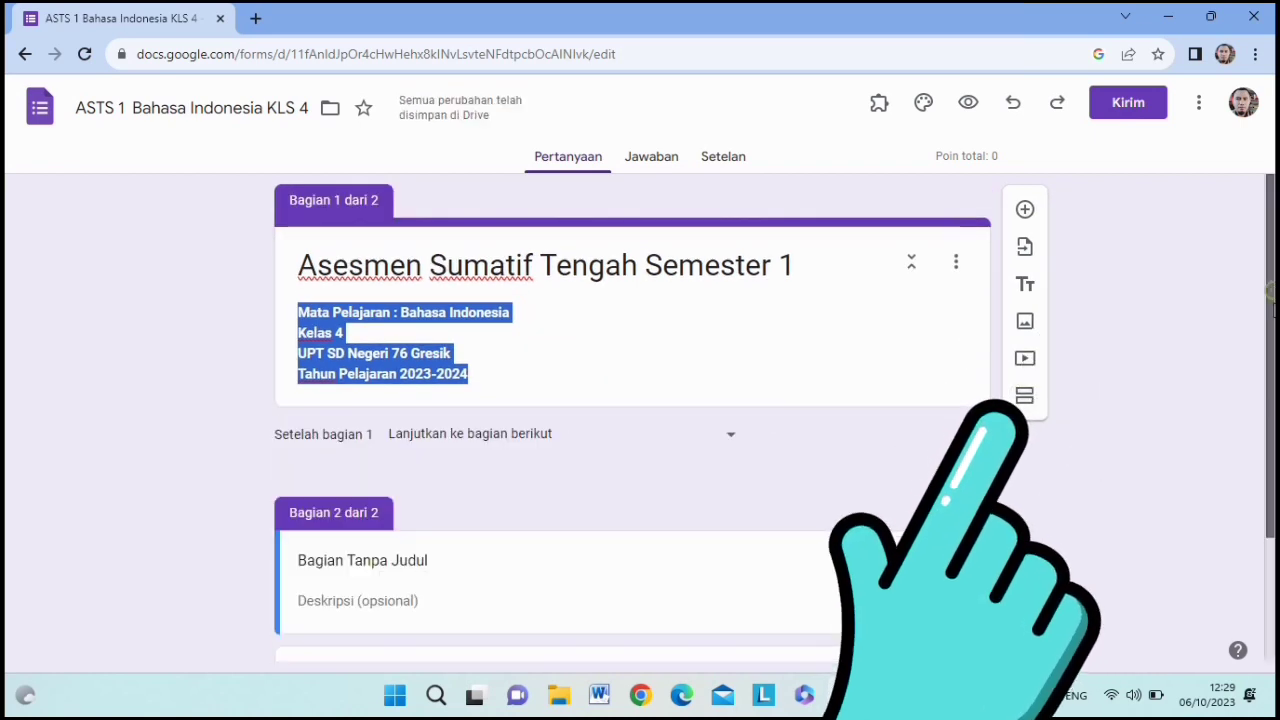
scroll(1271, 292, "down", 2)
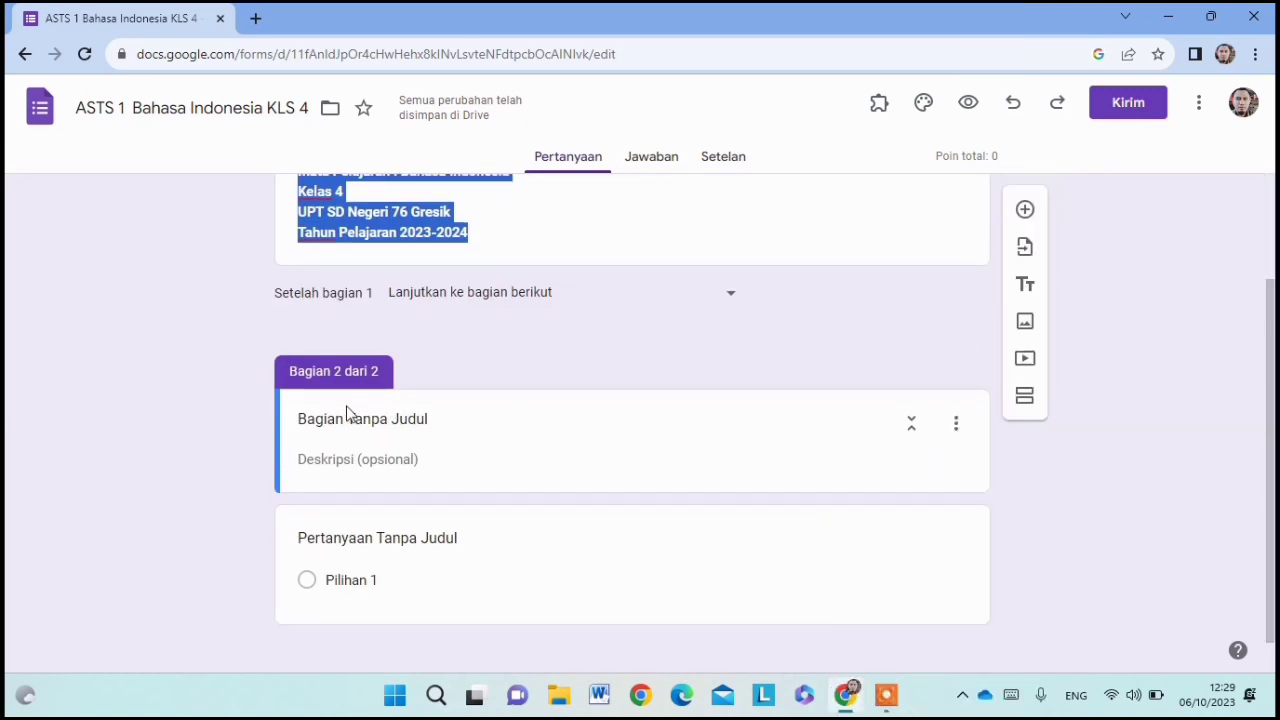
Step: Replace the new section's placeholder title with "Isian Identitas Siswa"
left_click(340, 418)
triple_click(340, 418)
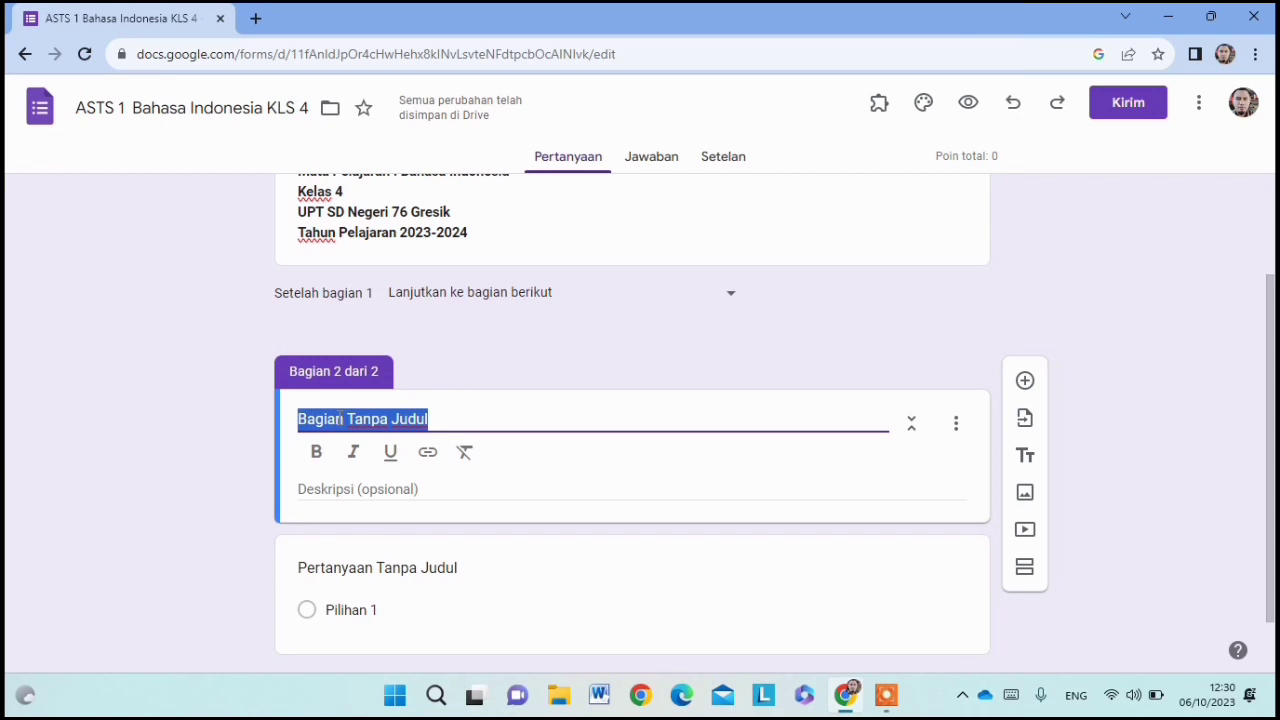
type("Is")
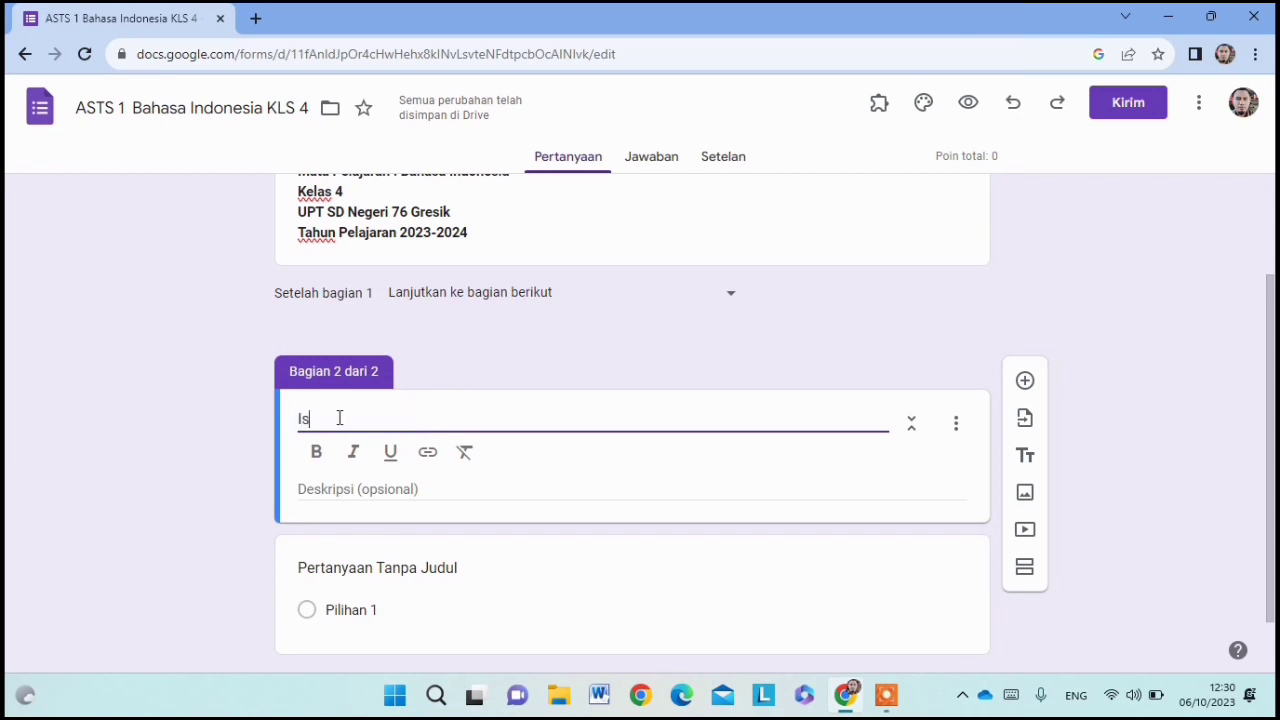
type("ian Identitas")
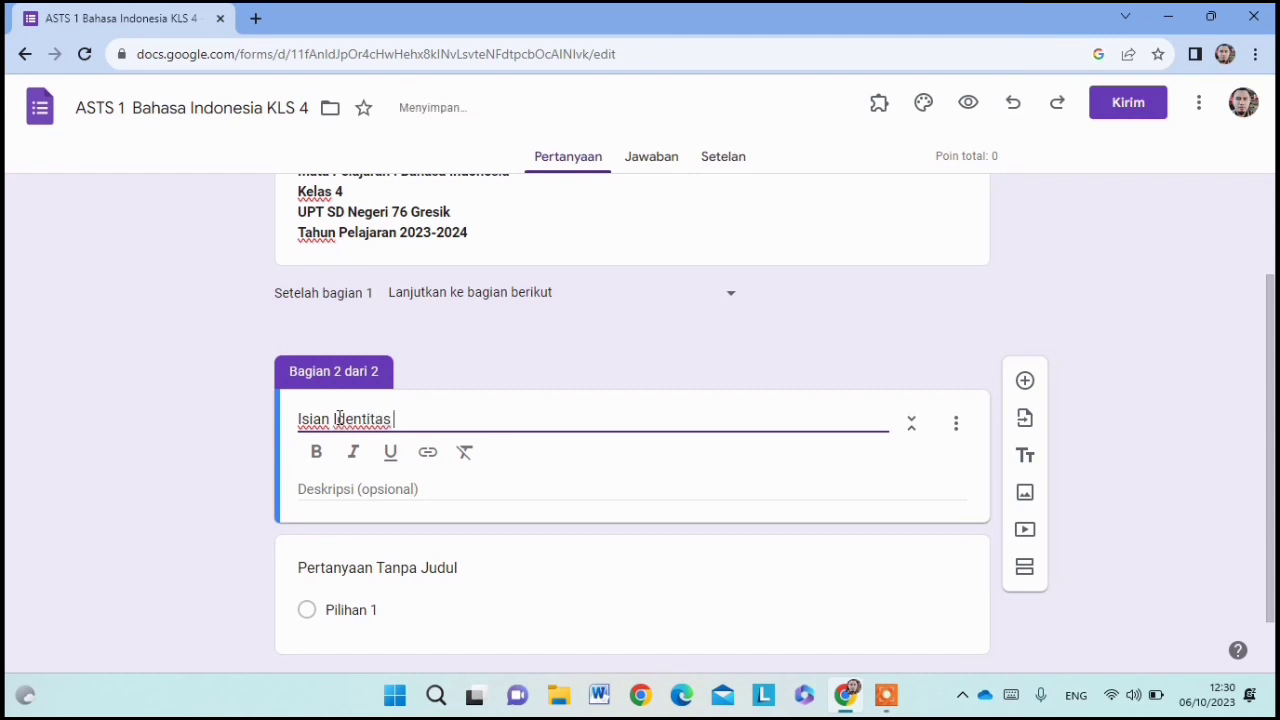
type(" Siswa")
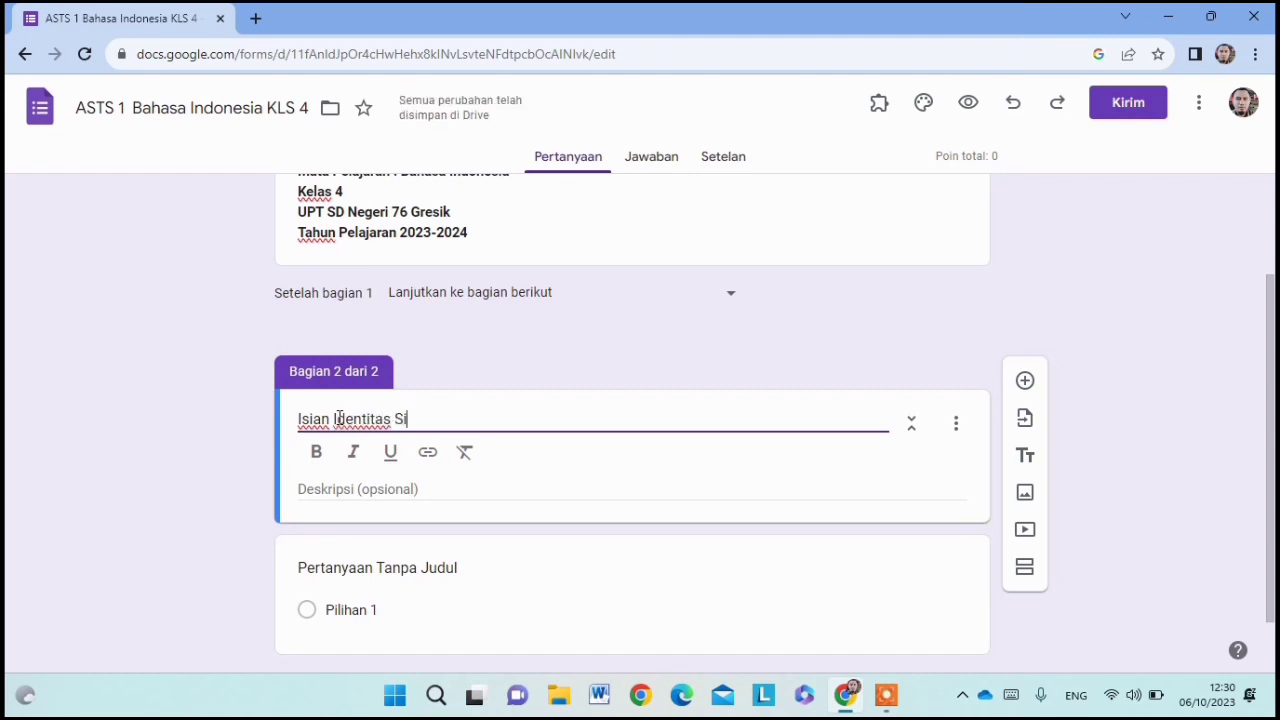
Step: Enter "Isilah identitas kalian dengan benar!" as the description of the Isian Identitas Siswa section
left_click(340, 492)
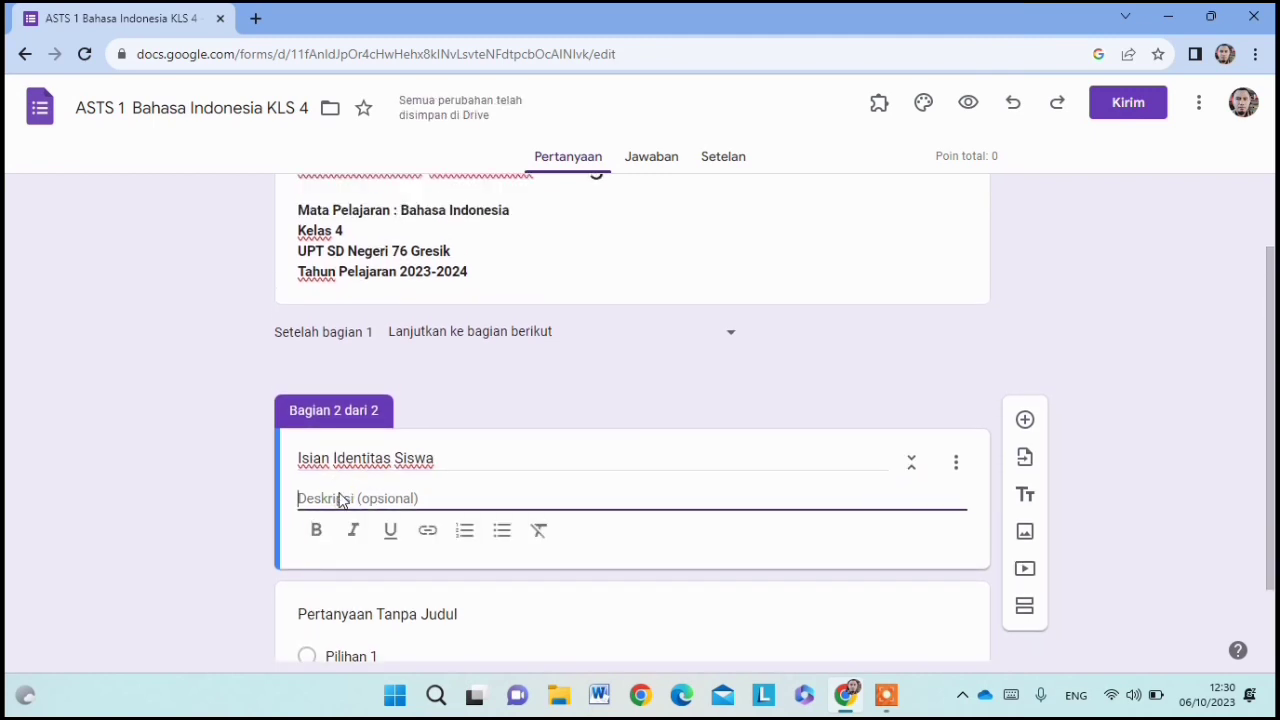
type("Isilah ")
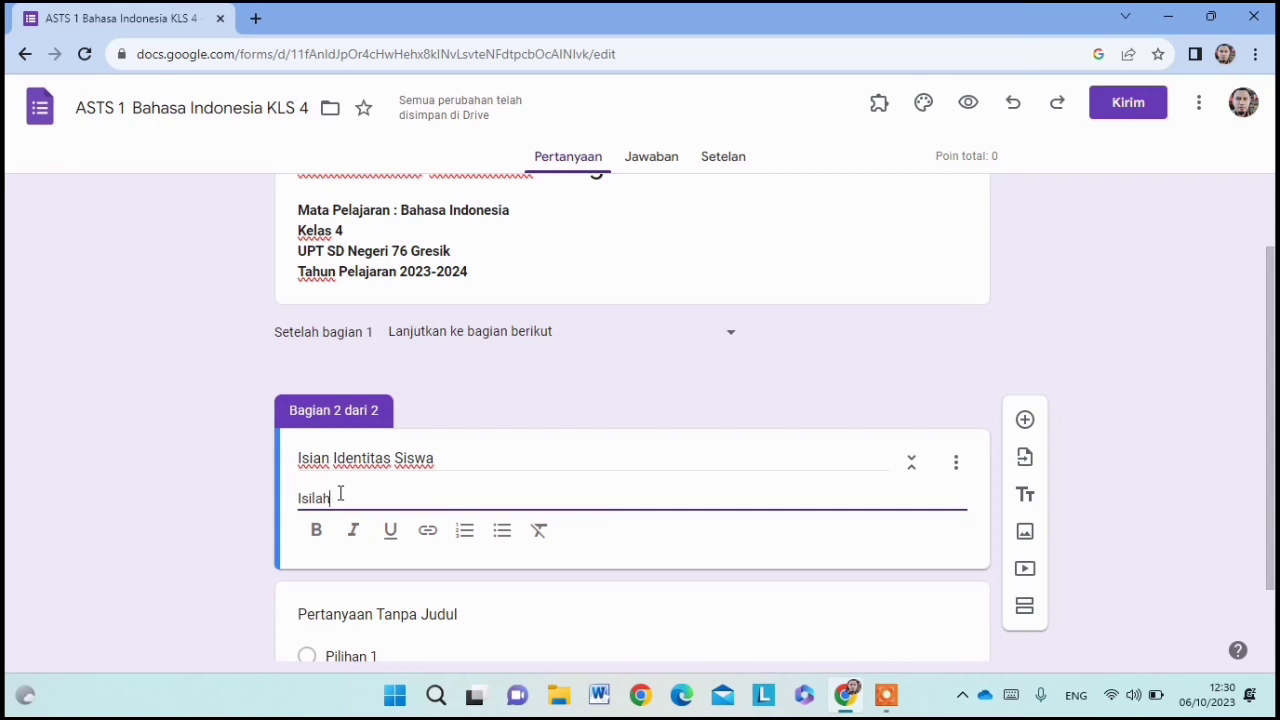
type("ide")
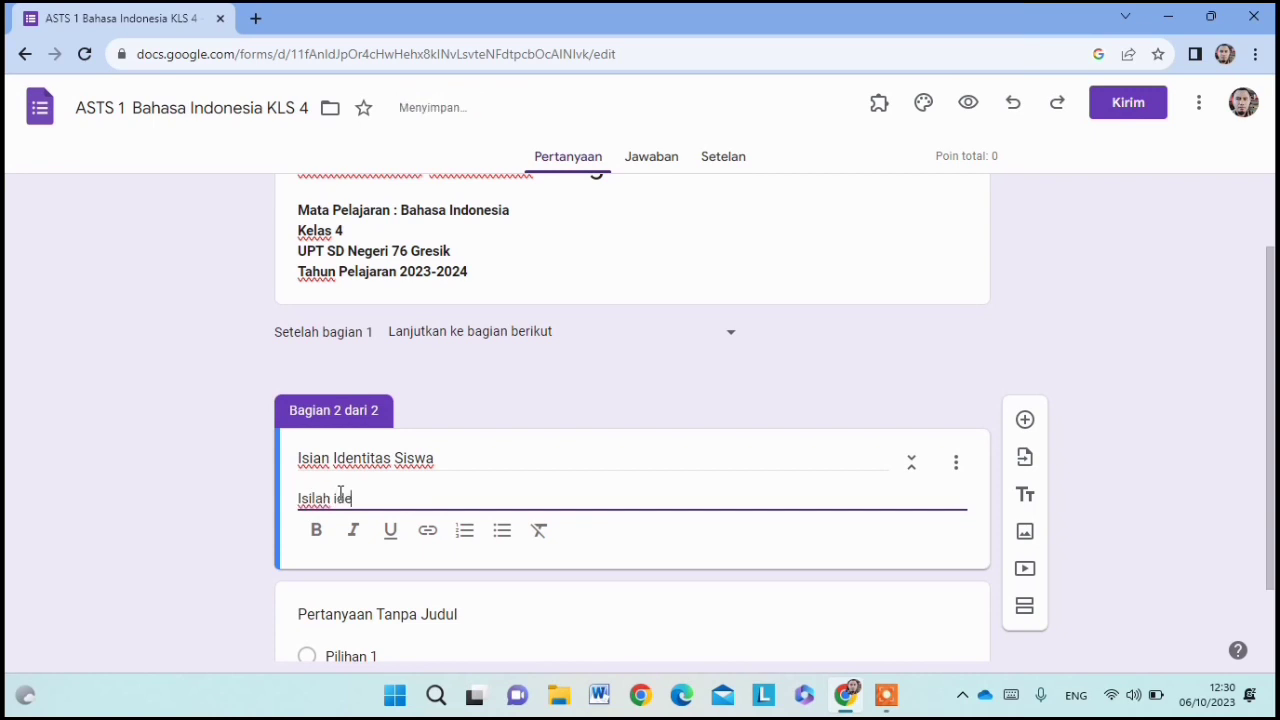
type("ntitas")
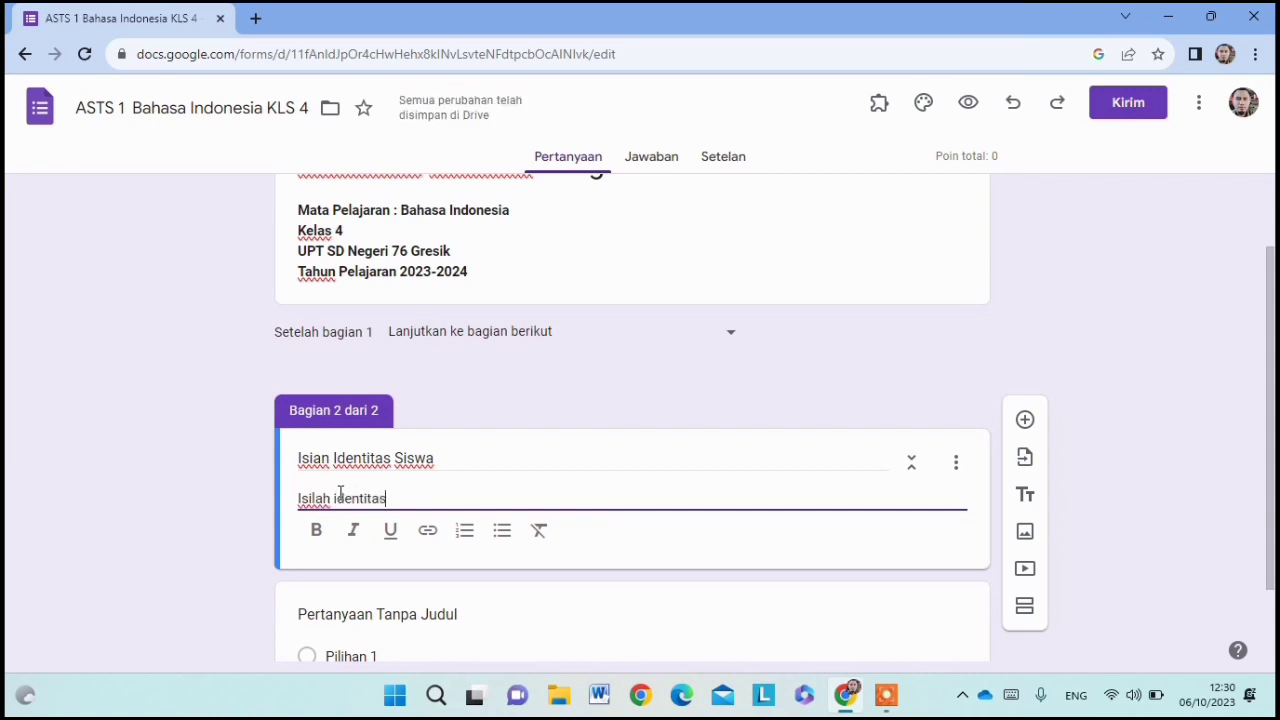
type(" kalian dengan b")
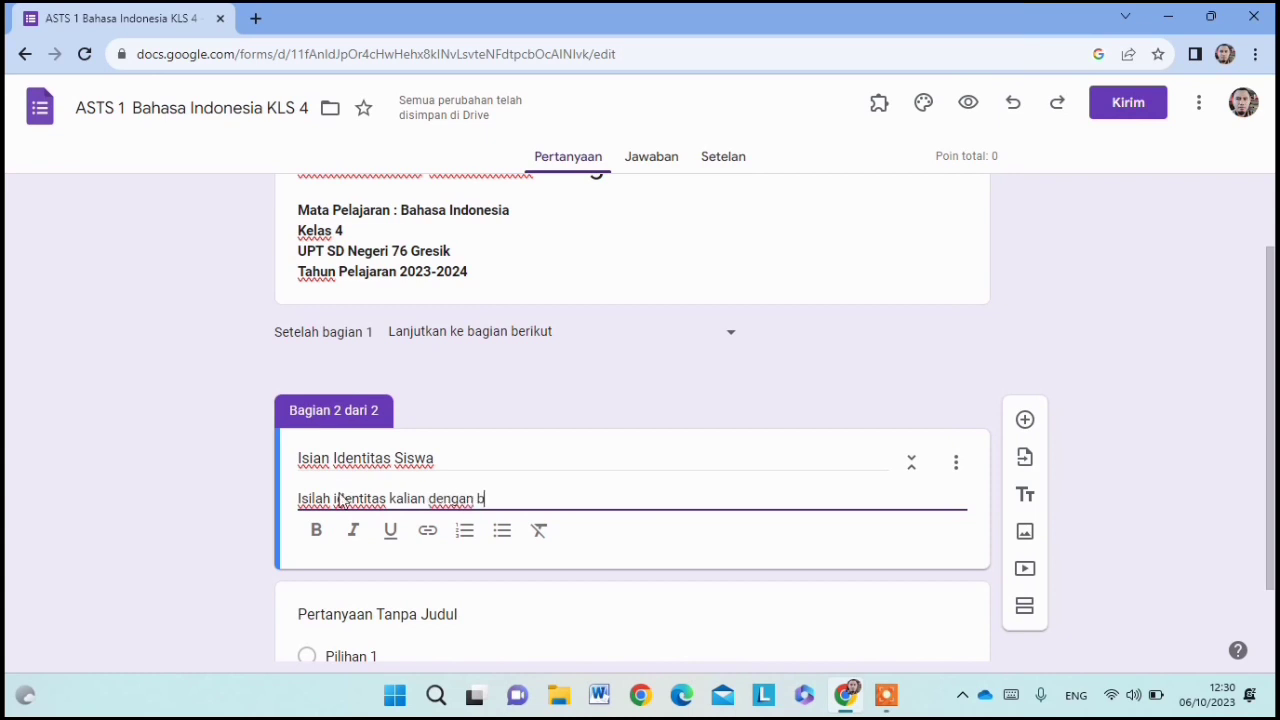
type("enar!")
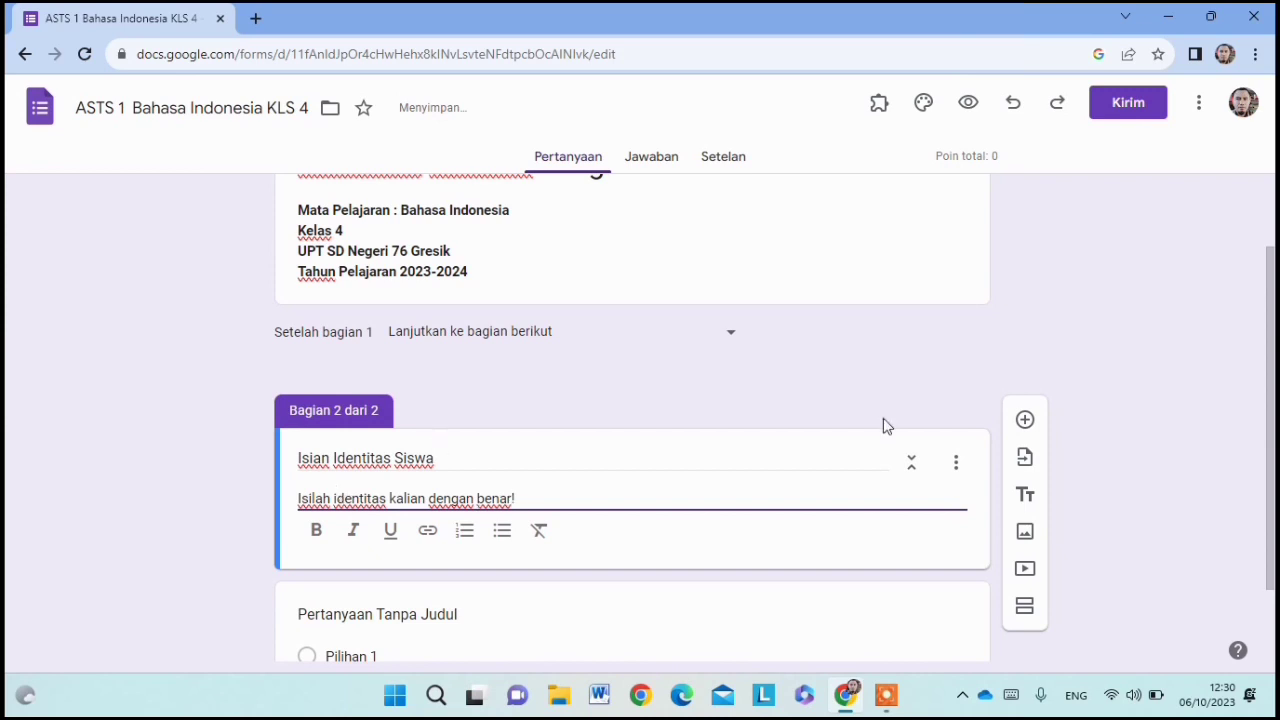
Step: Change the untitled question below the student identity section header from multiple choice to Jawaban singkat
scroll(1272, 372, "down", 1)
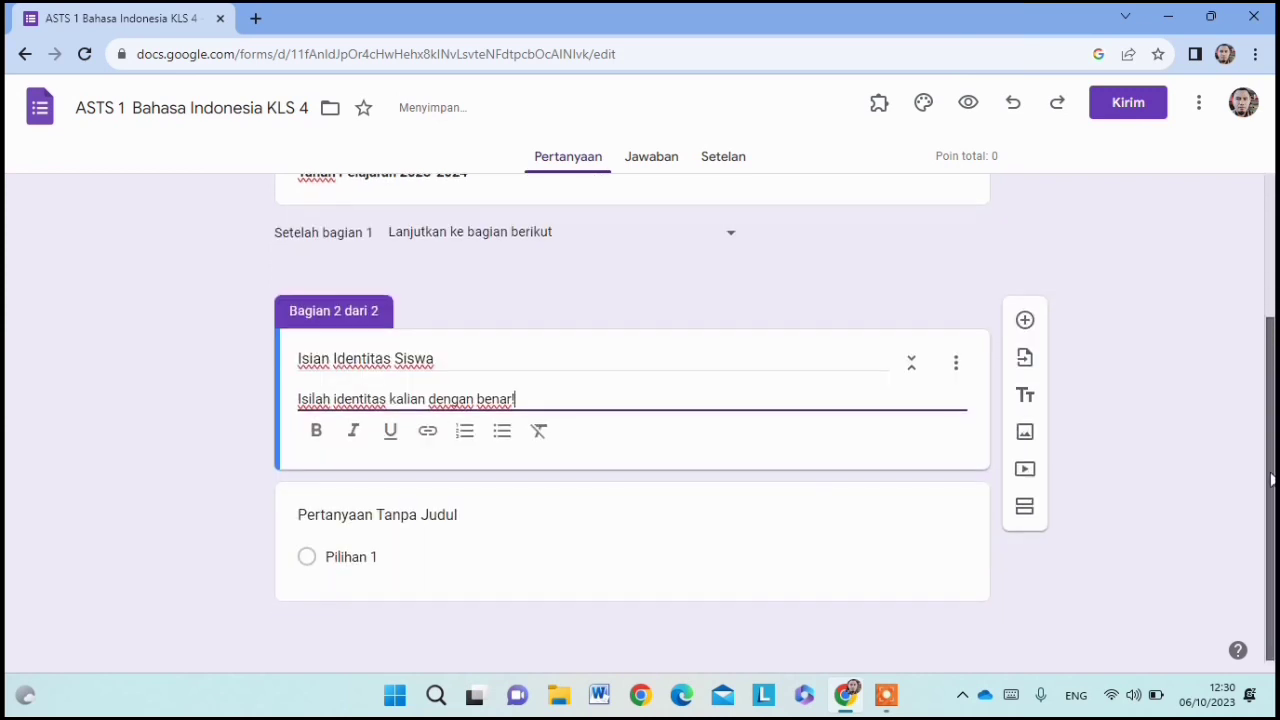
left_click(357, 555)
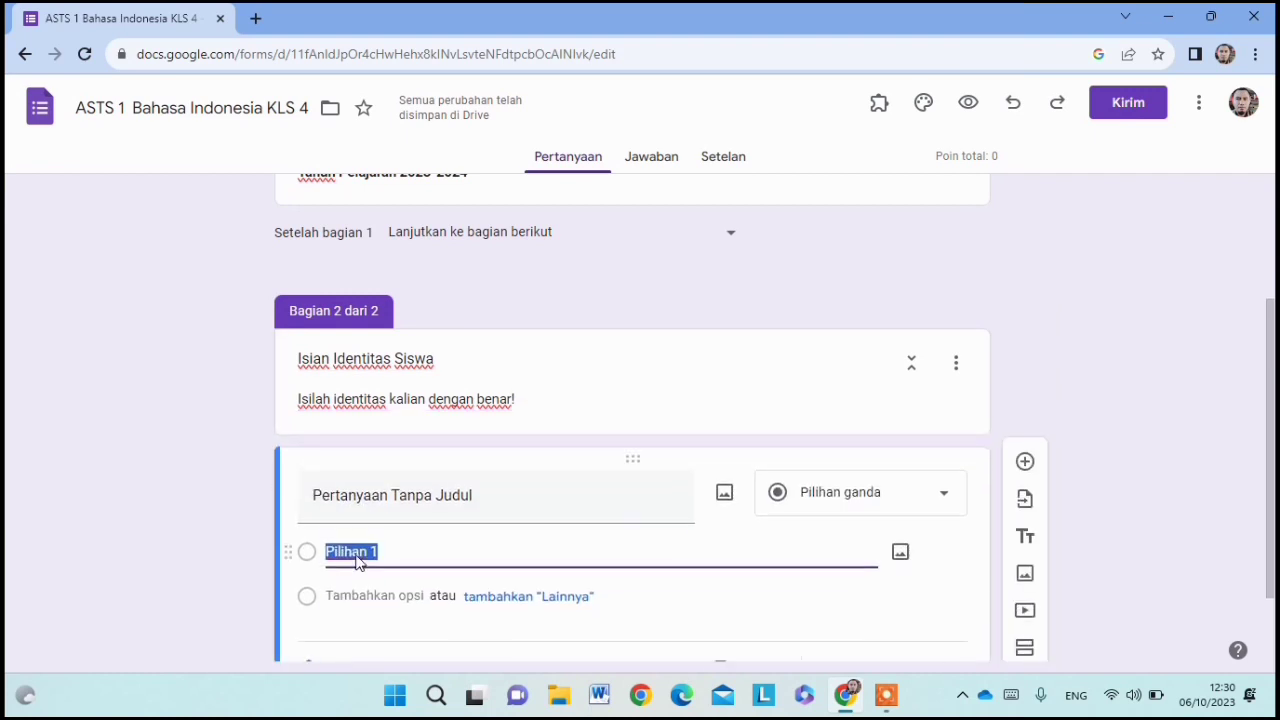
left_click(947, 499)
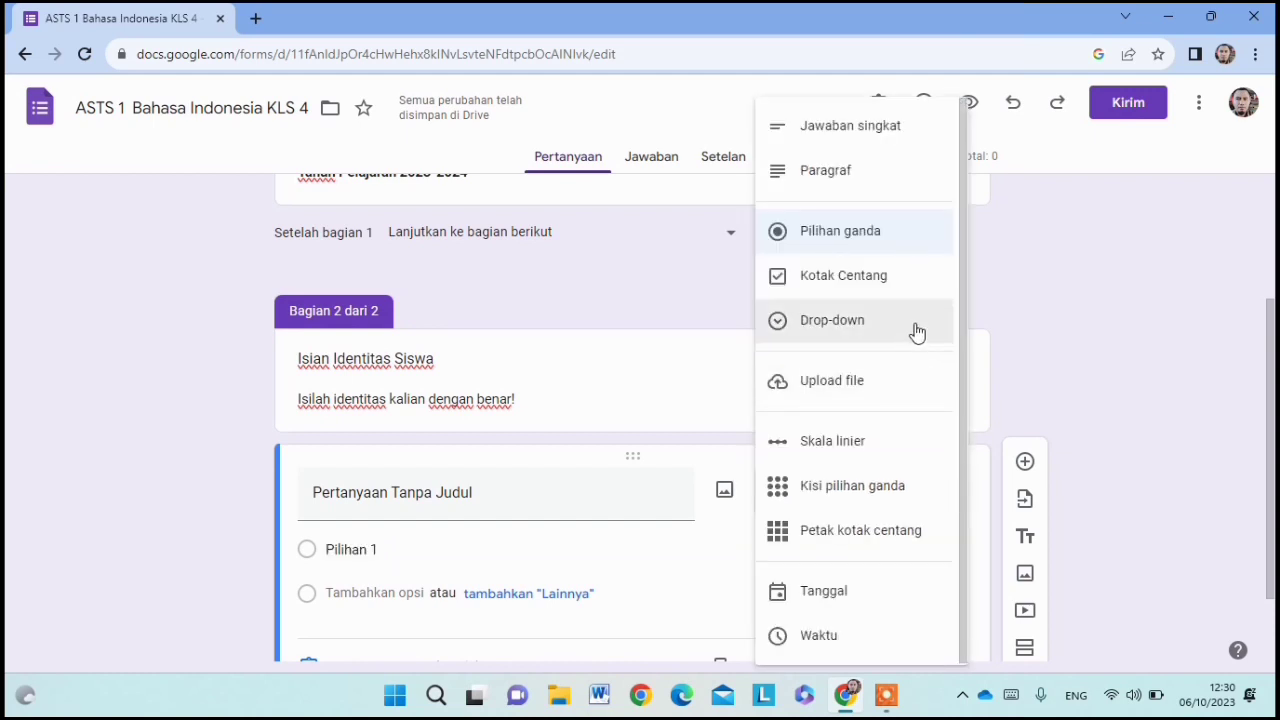
left_click(893, 136)
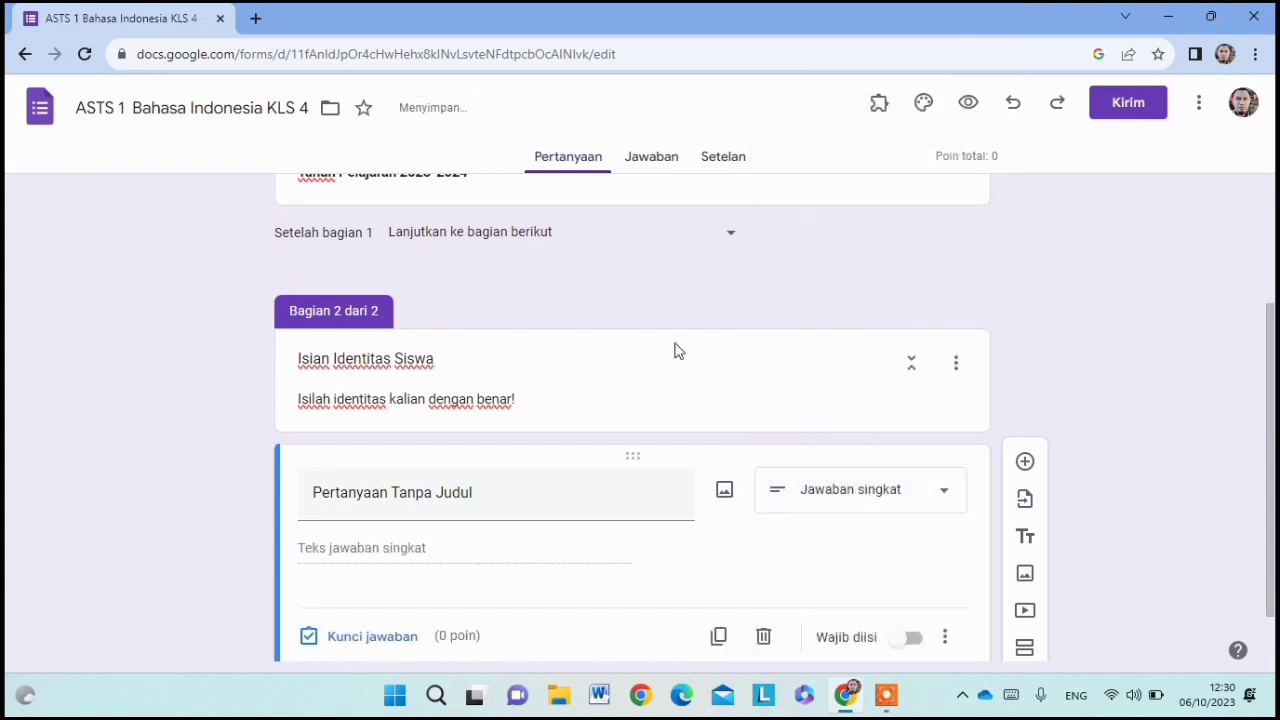
Step: Title the short-answer question "Nama Lengkap Siswa" and make it required
left_click(367, 493)
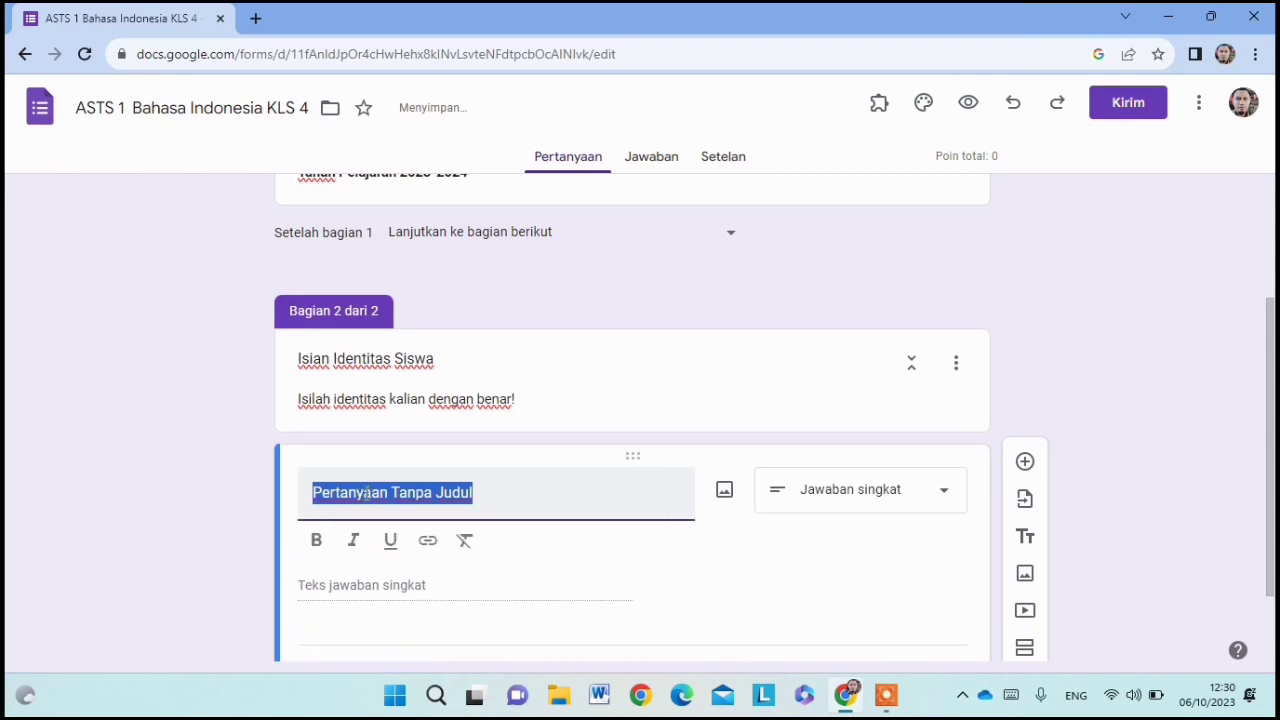
type("Nama")
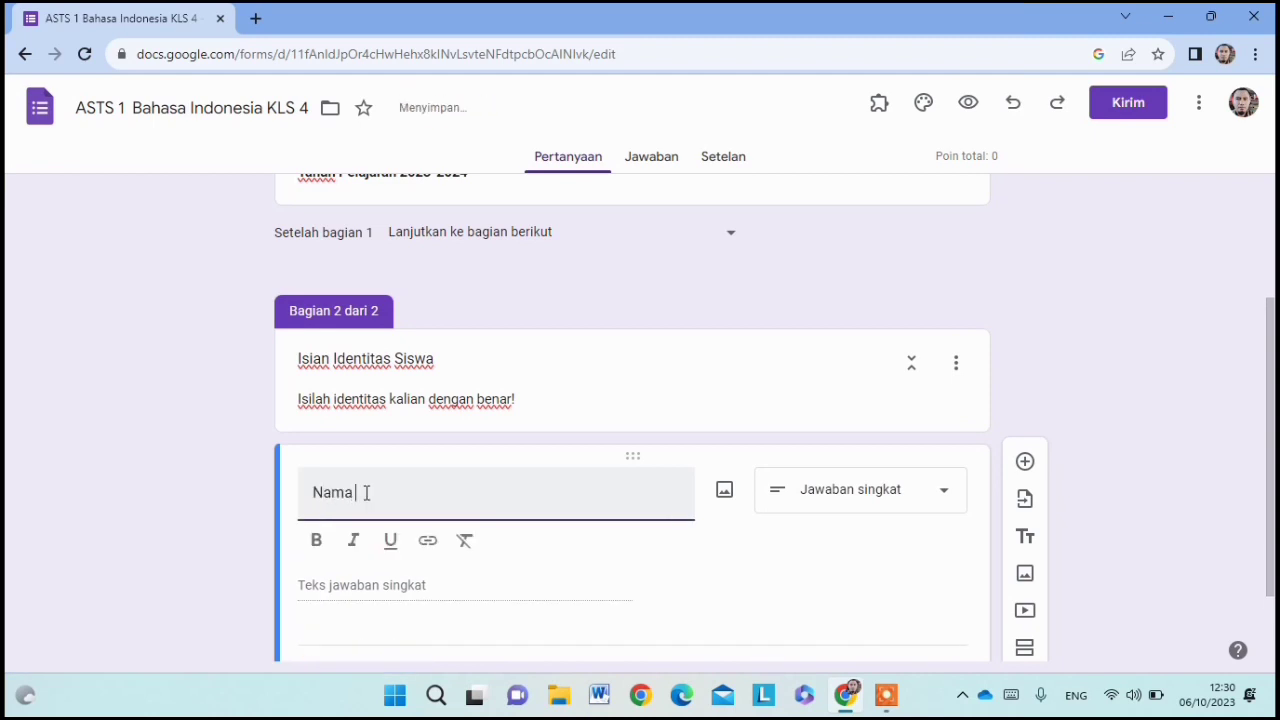
type(" Leng")
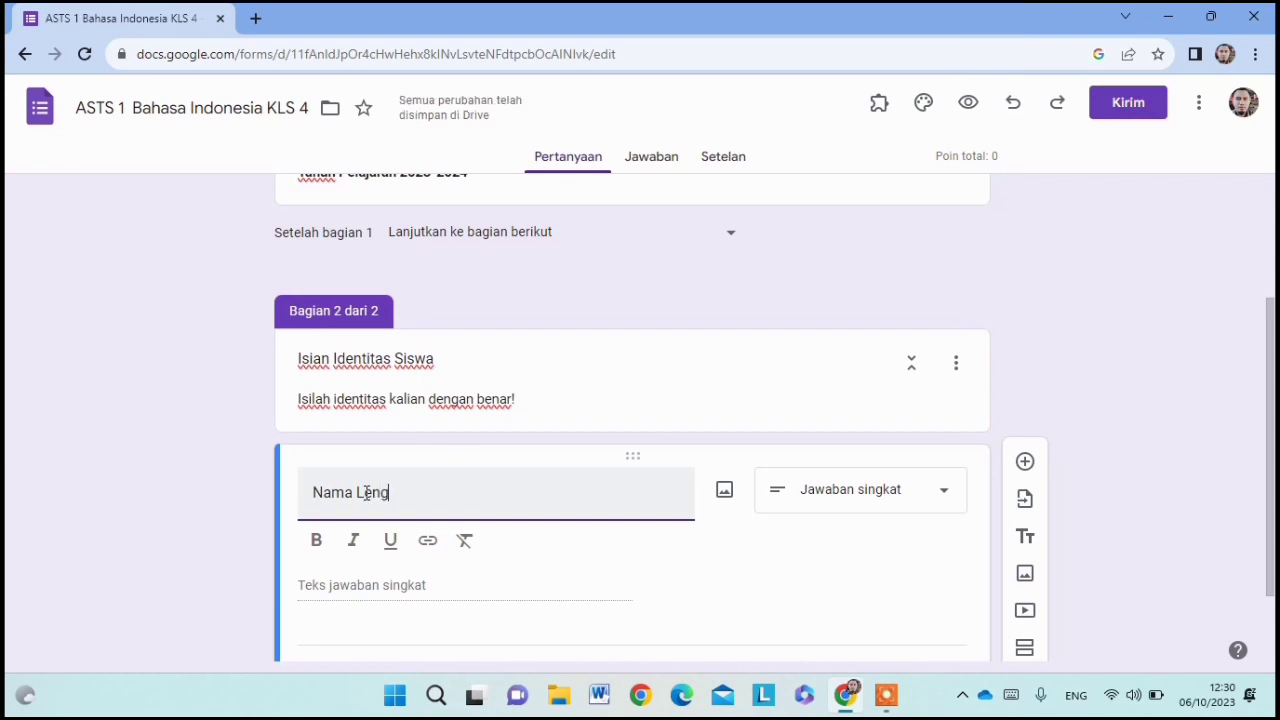
type("kap Siswa")
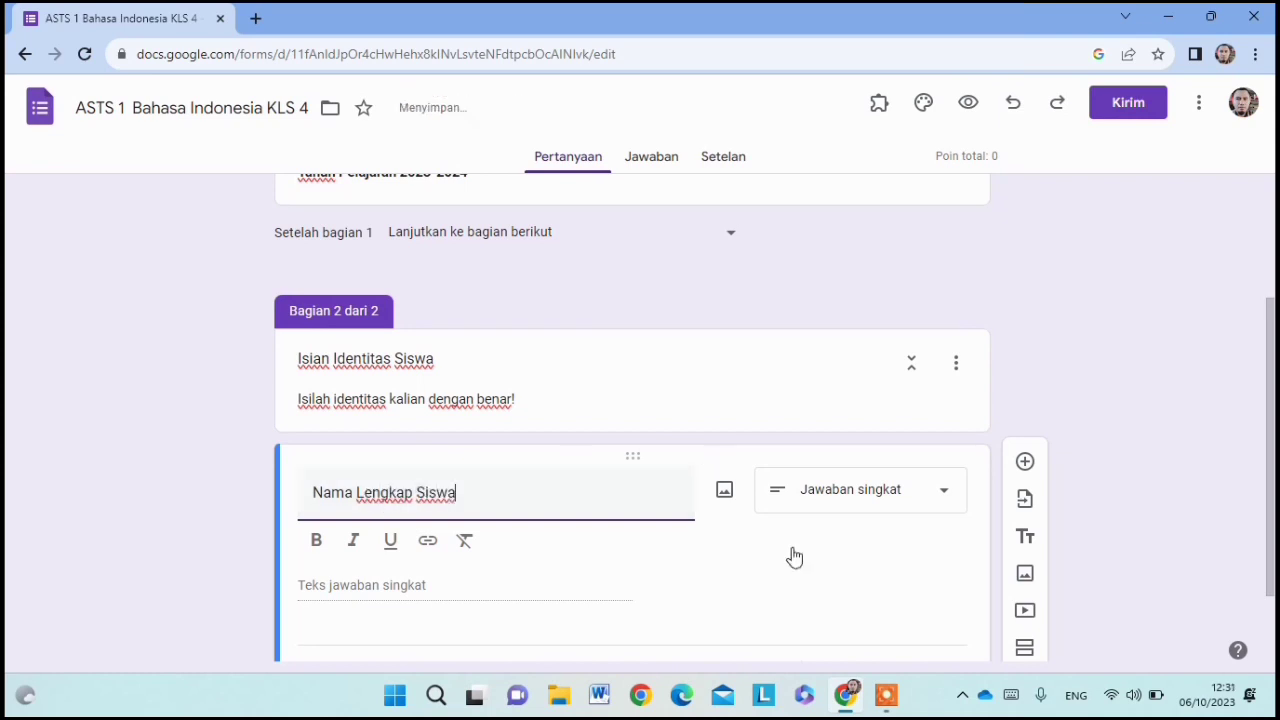
scroll(1272, 430, "down", 2)
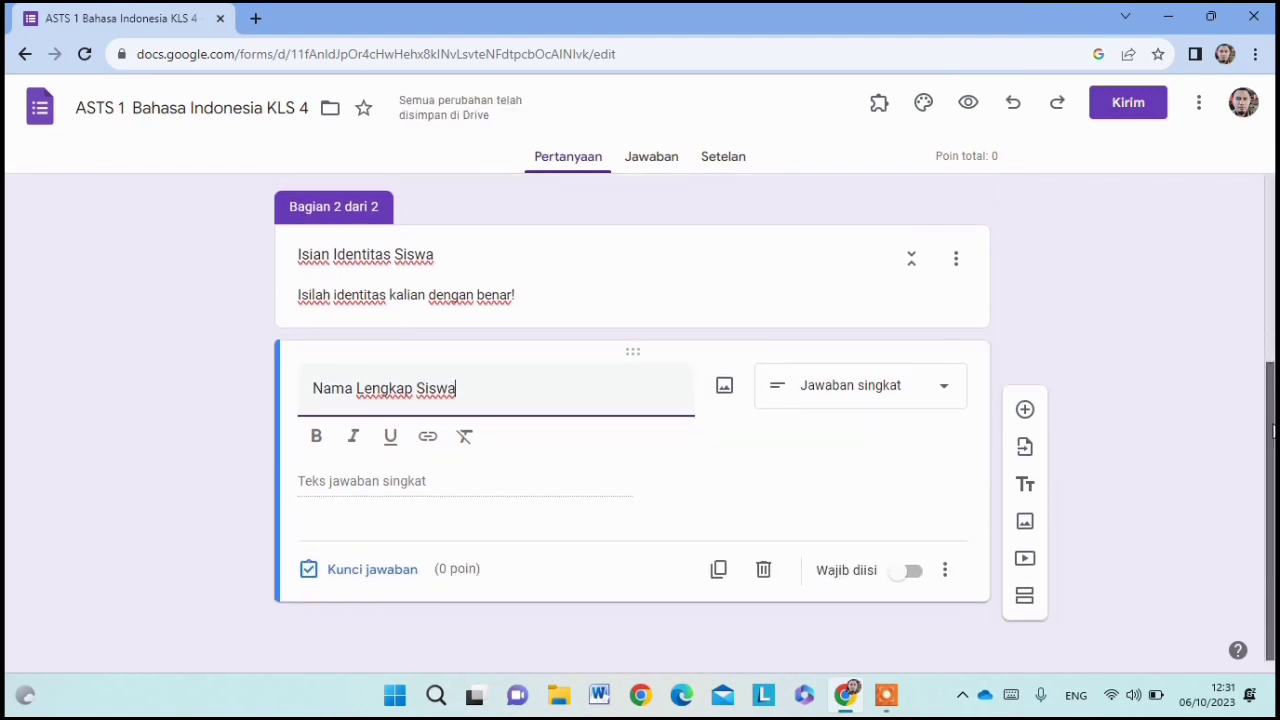
left_click(913, 578)
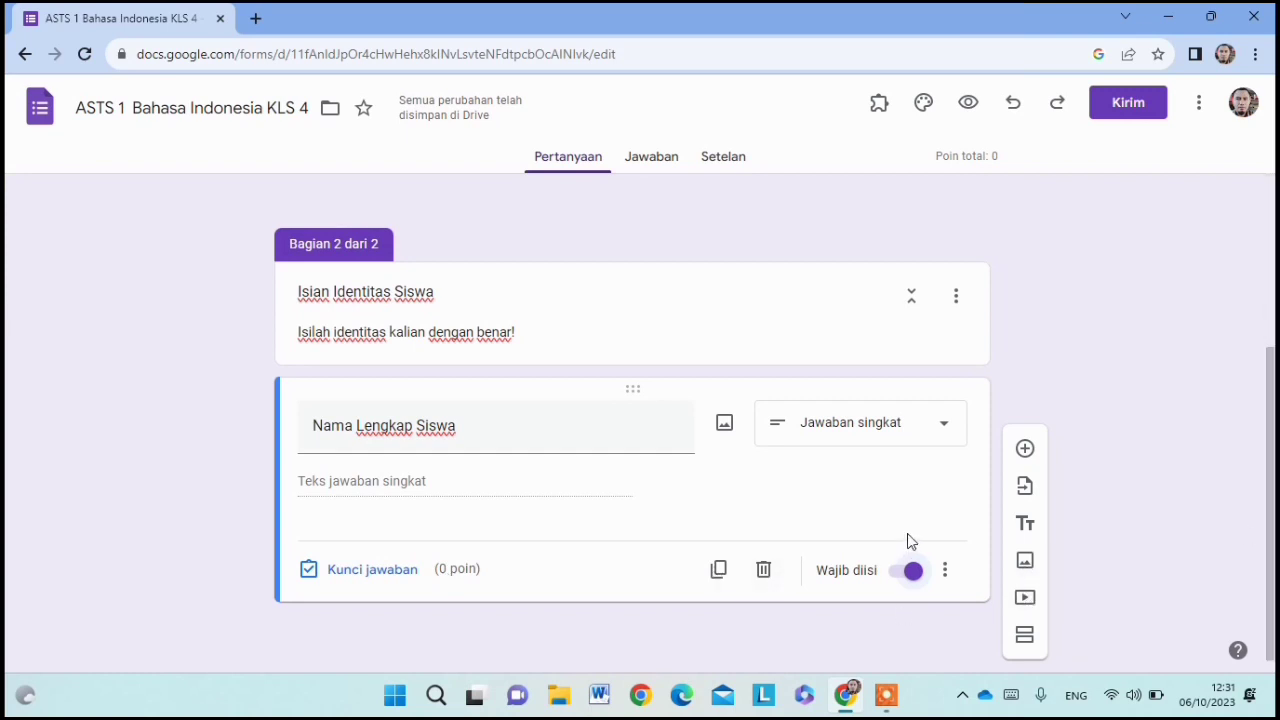
Step: Add a question titled "Nomor Absen" below Nama Lengkap Siswa and make it required
left_click(1025, 452)
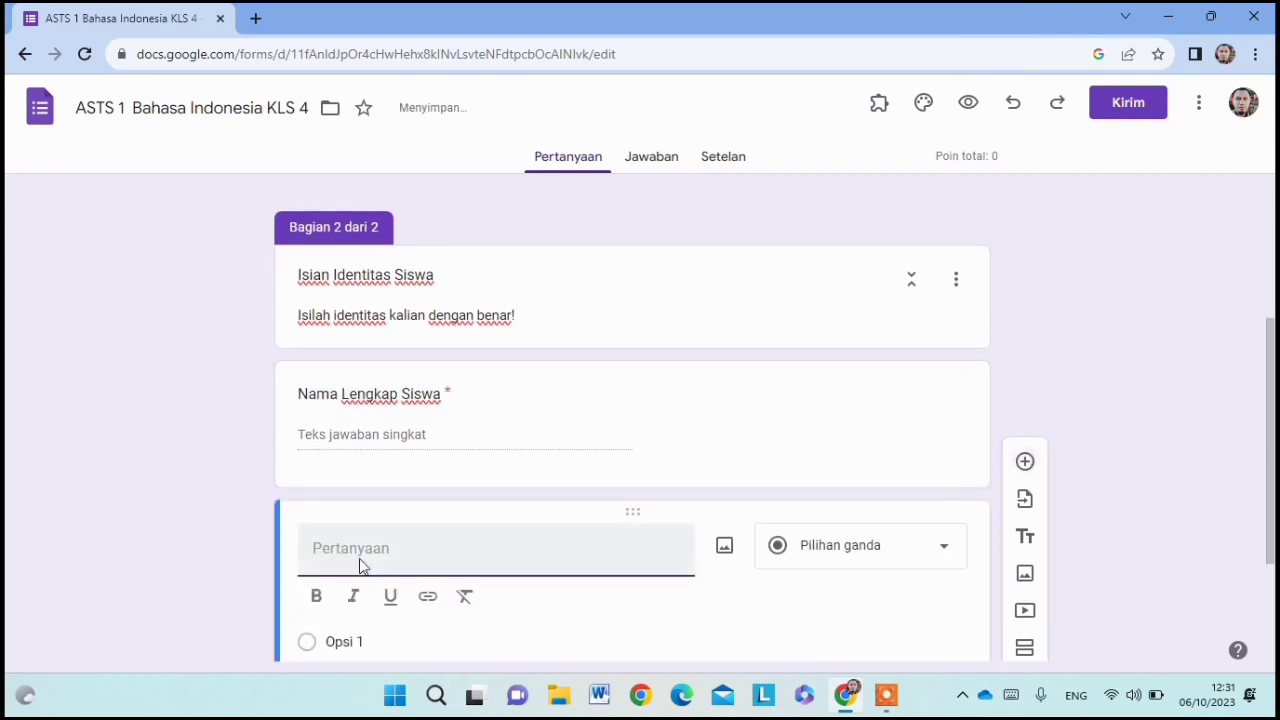
type("Nom")
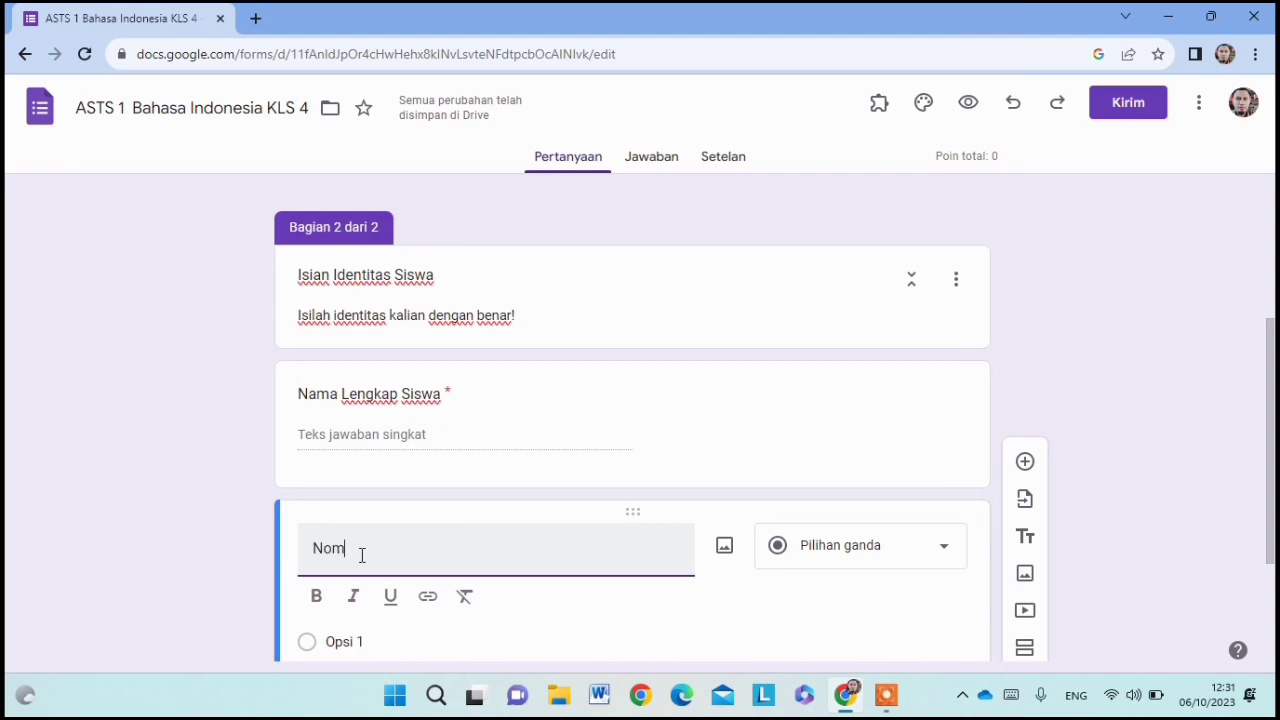
type("or A")
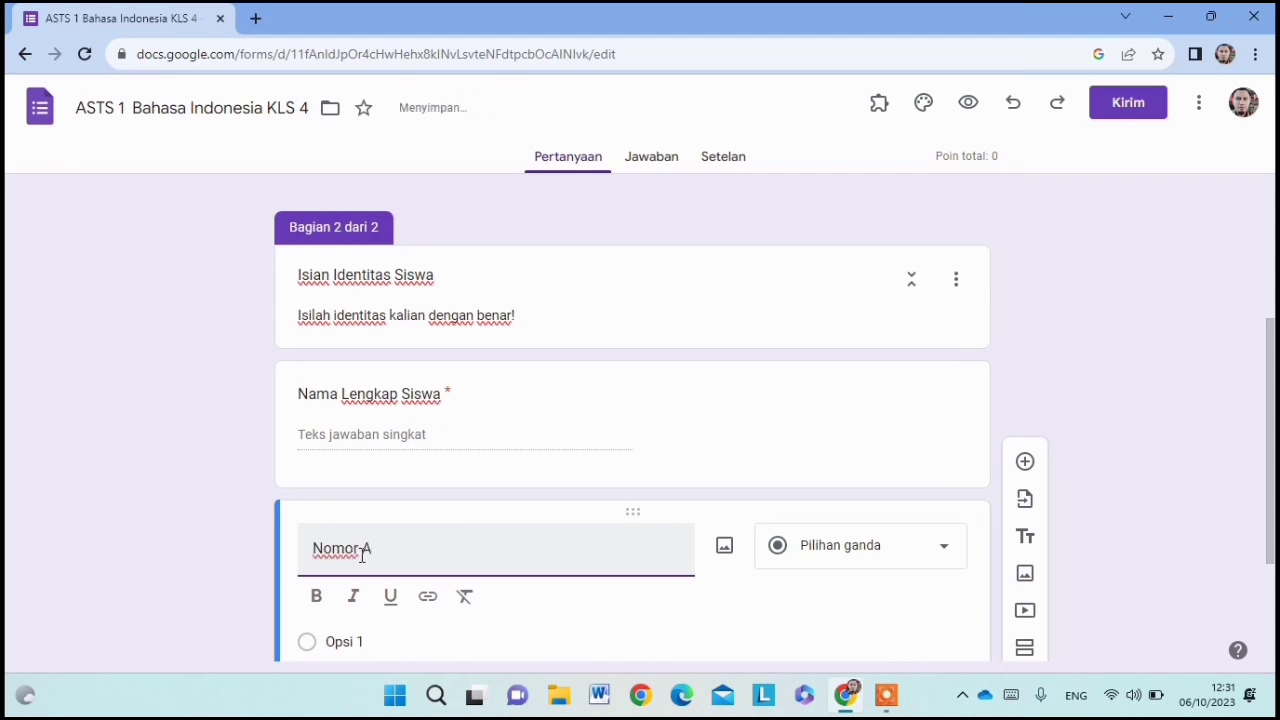
type("bsen")
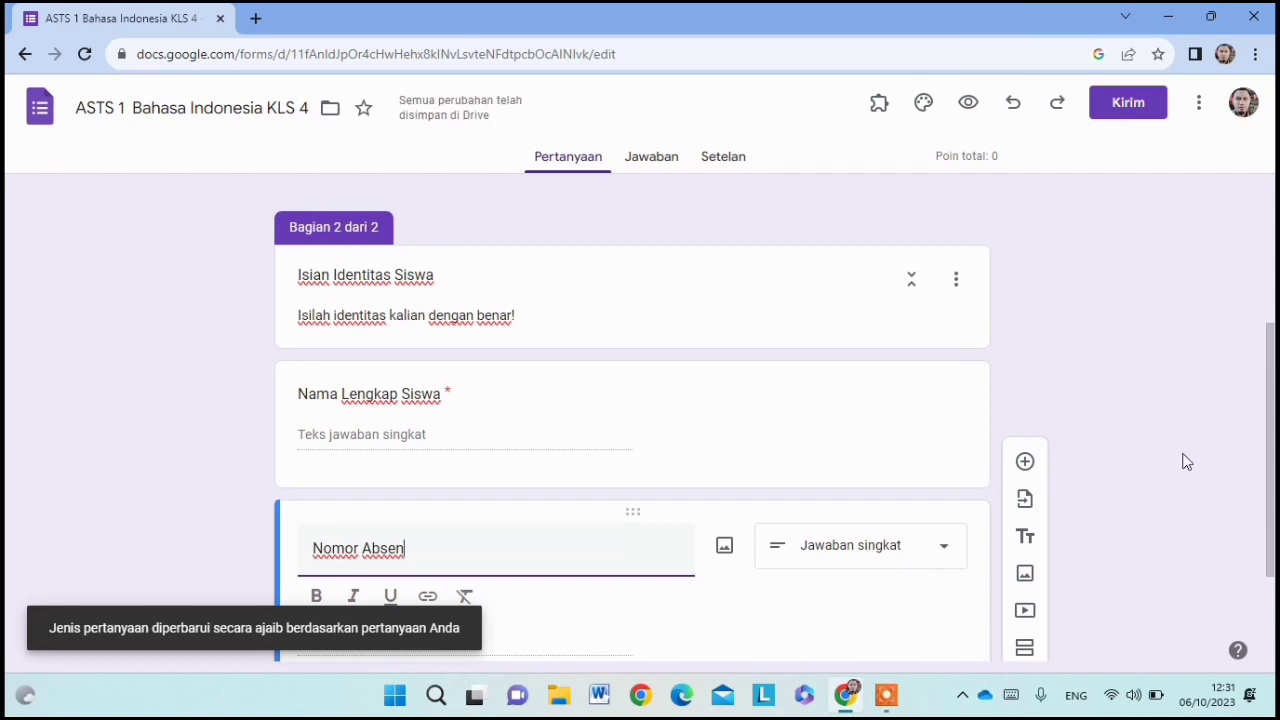
scroll(1250, 510, "down", 2)
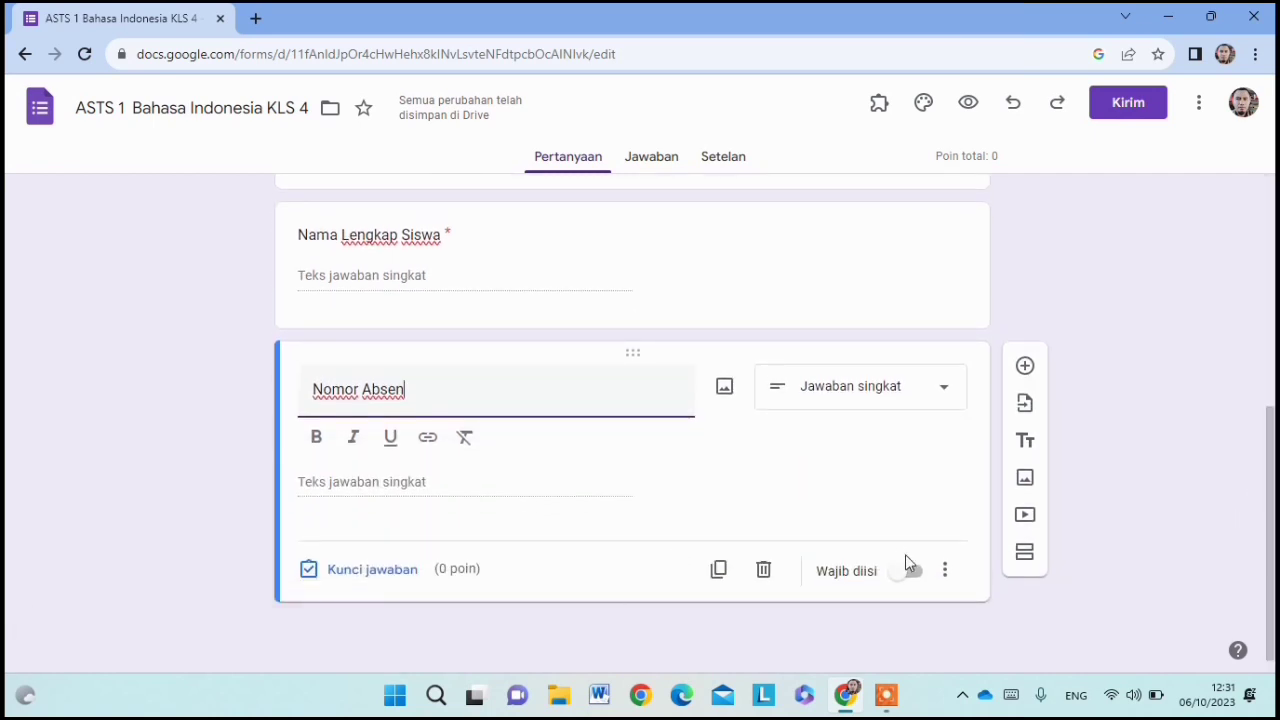
left_click(912, 576)
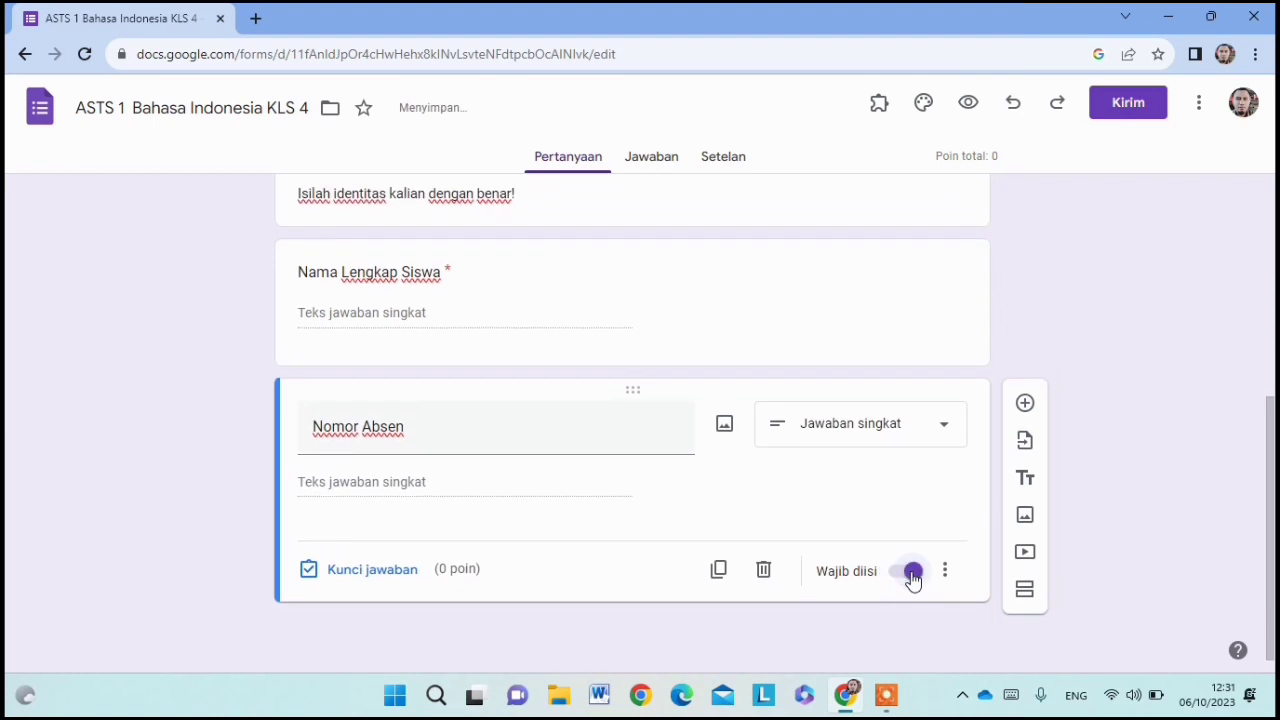
Step: Add a question titled "Nama Sekolah" below the Nomor Absen question
left_click(1024, 404)
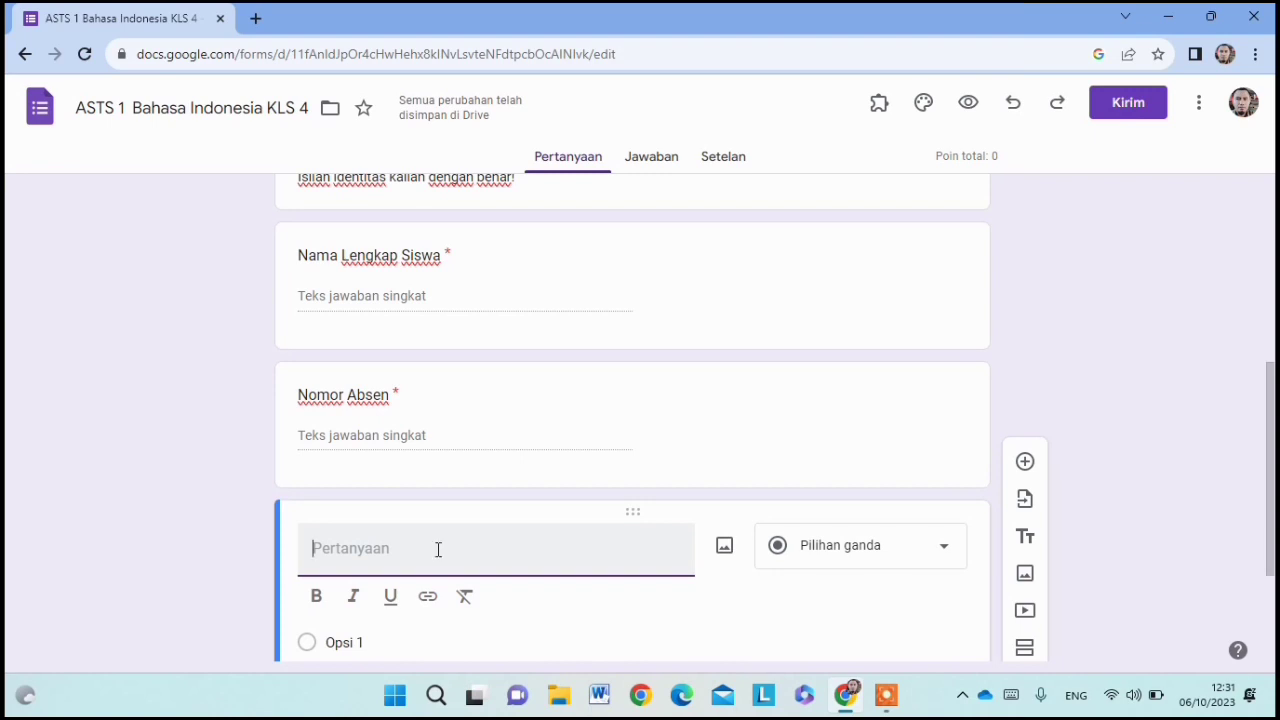
type("Nama Sekolah")
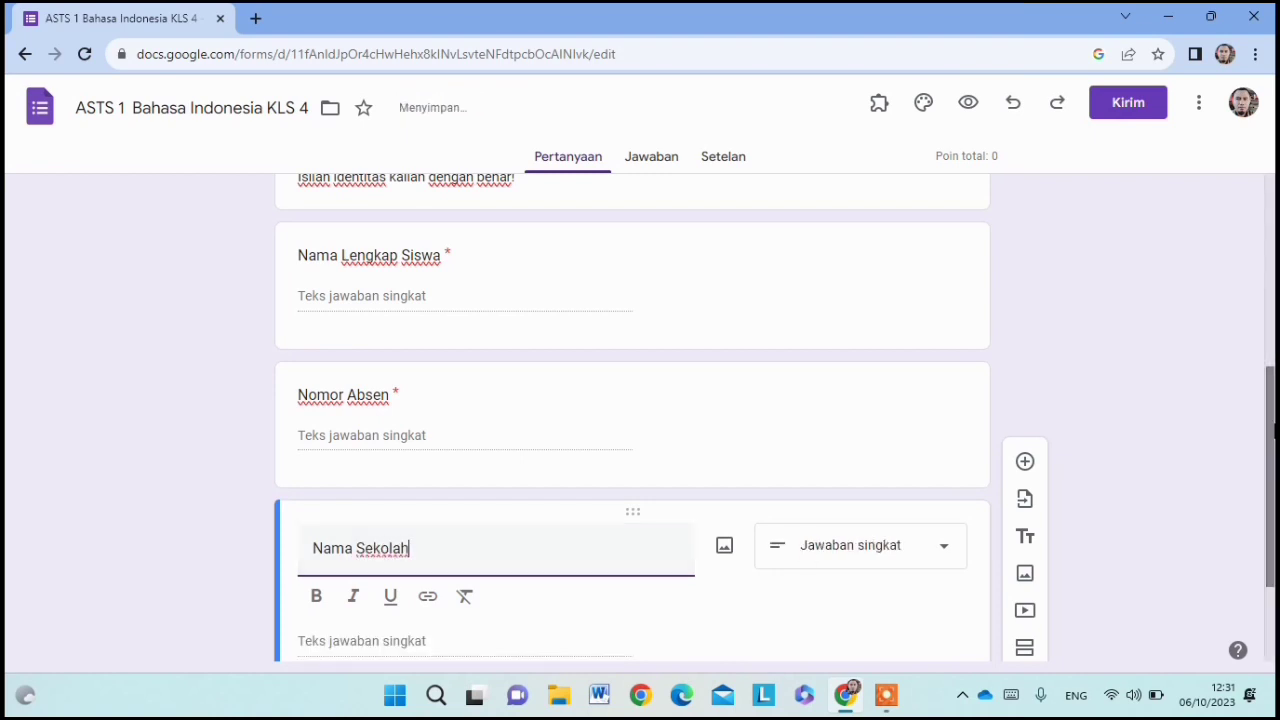
scroll(1268, 480, "down", 2)
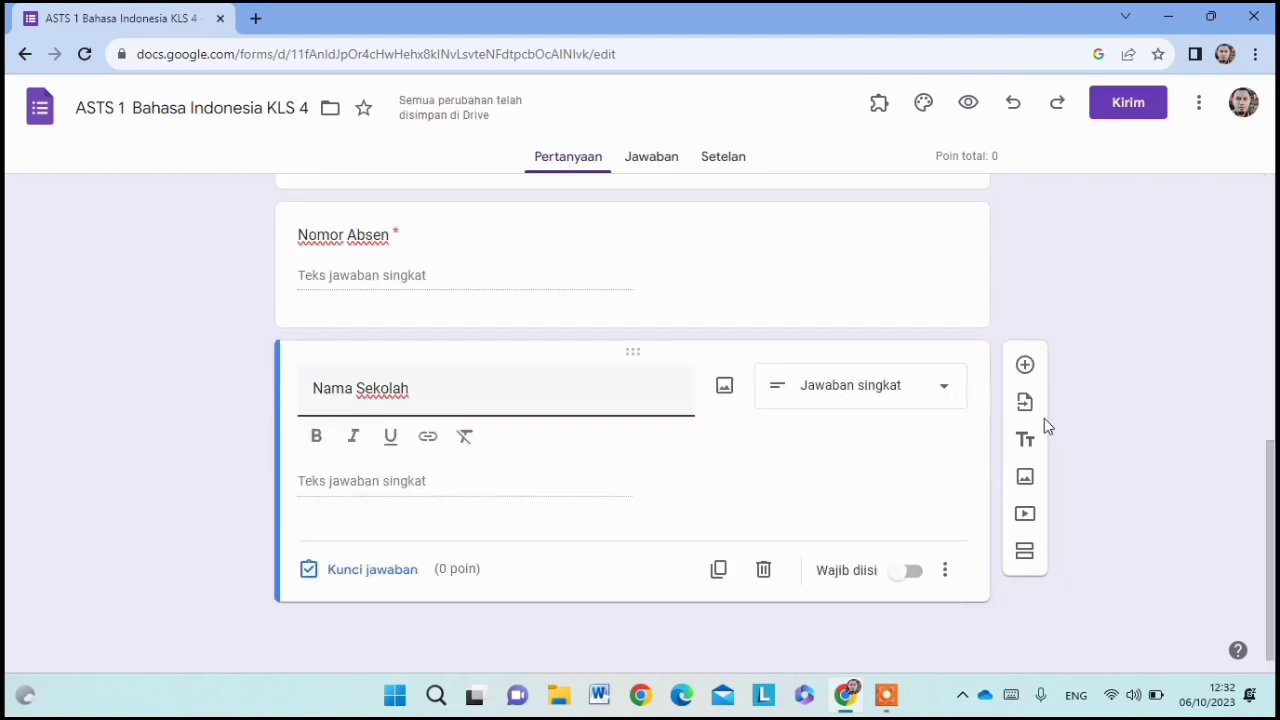
Step: Add a question titled "Kelas" below Nama Sekolah, set its type to Jawaban singkat and make it required
left_click(1026, 368)
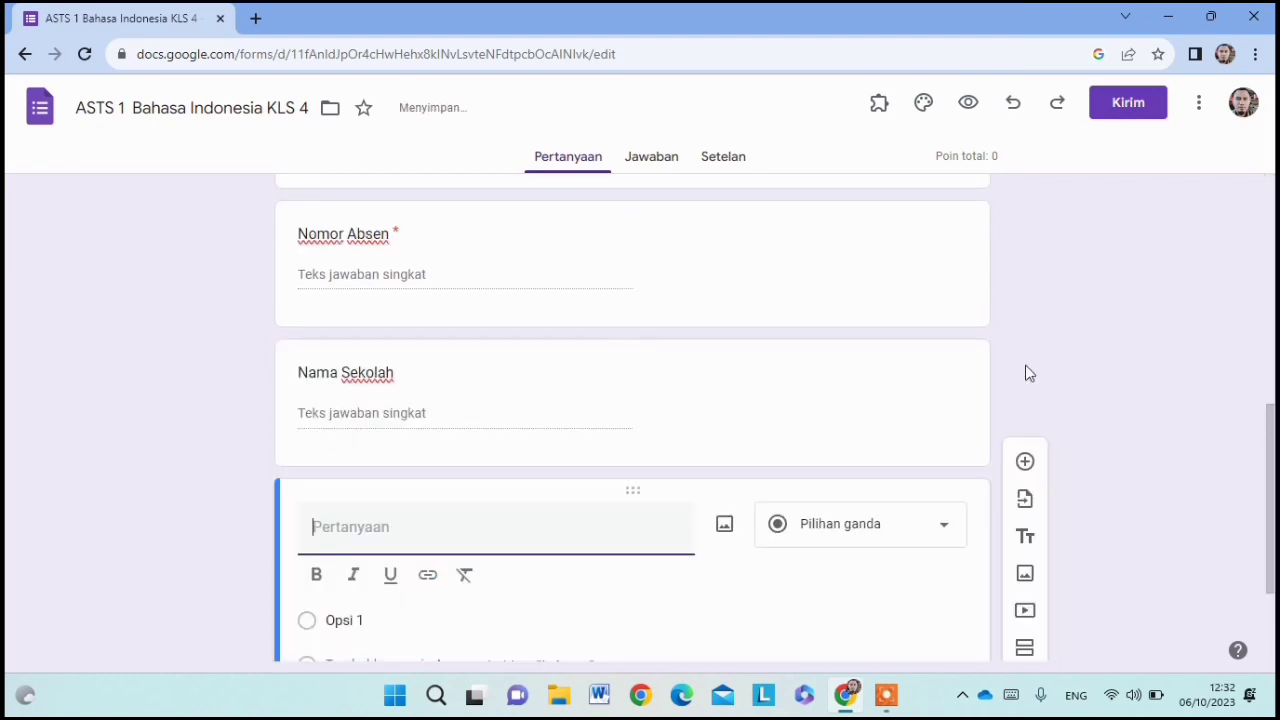
type("Kelas")
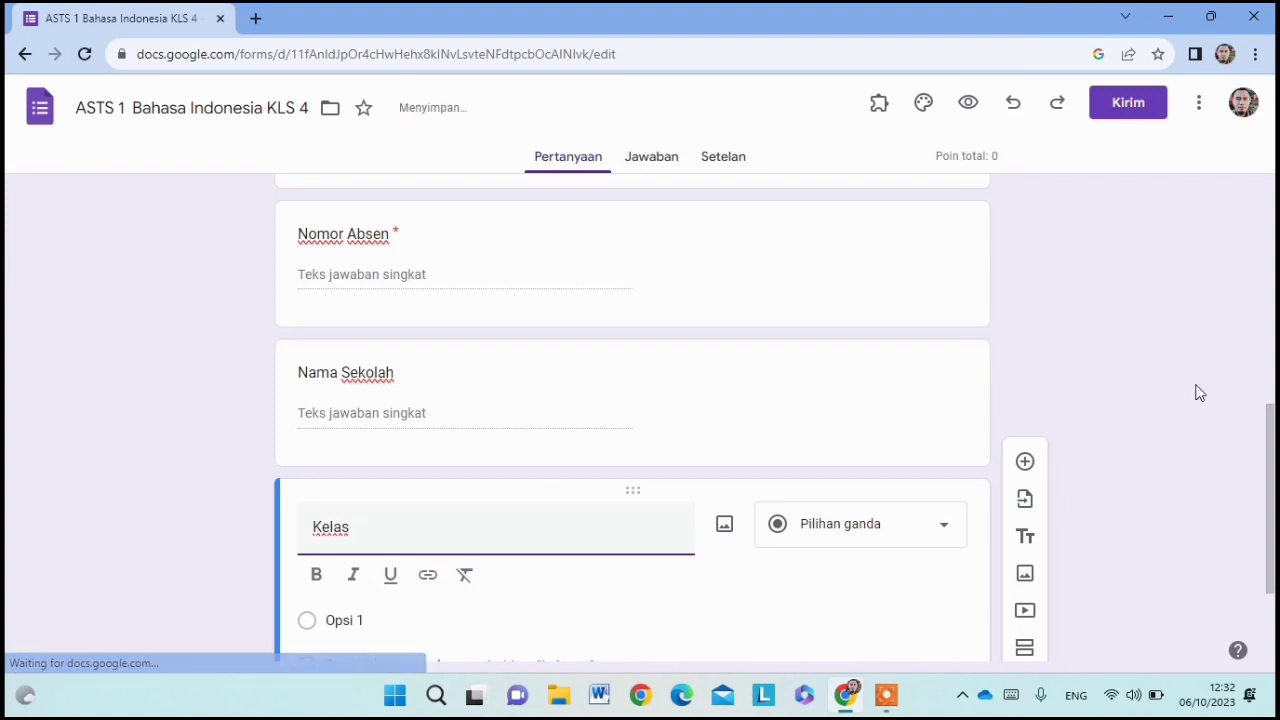
left_click(937, 531)
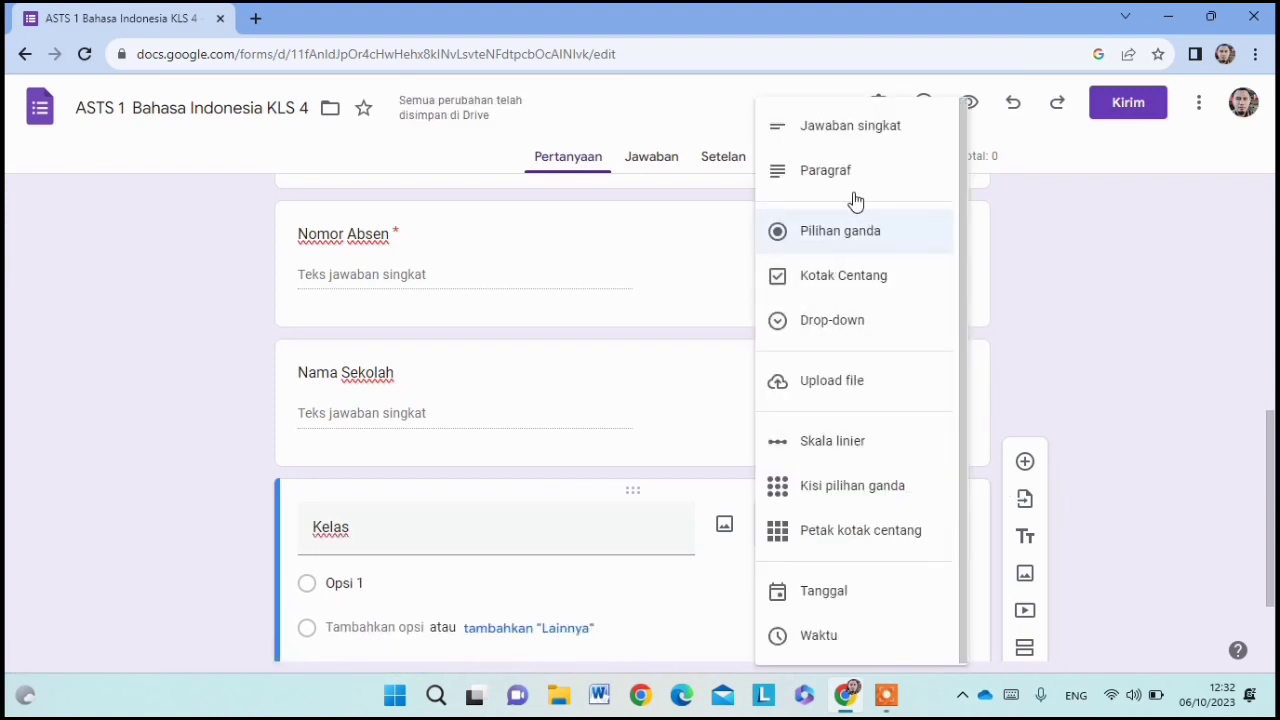
left_click(866, 136)
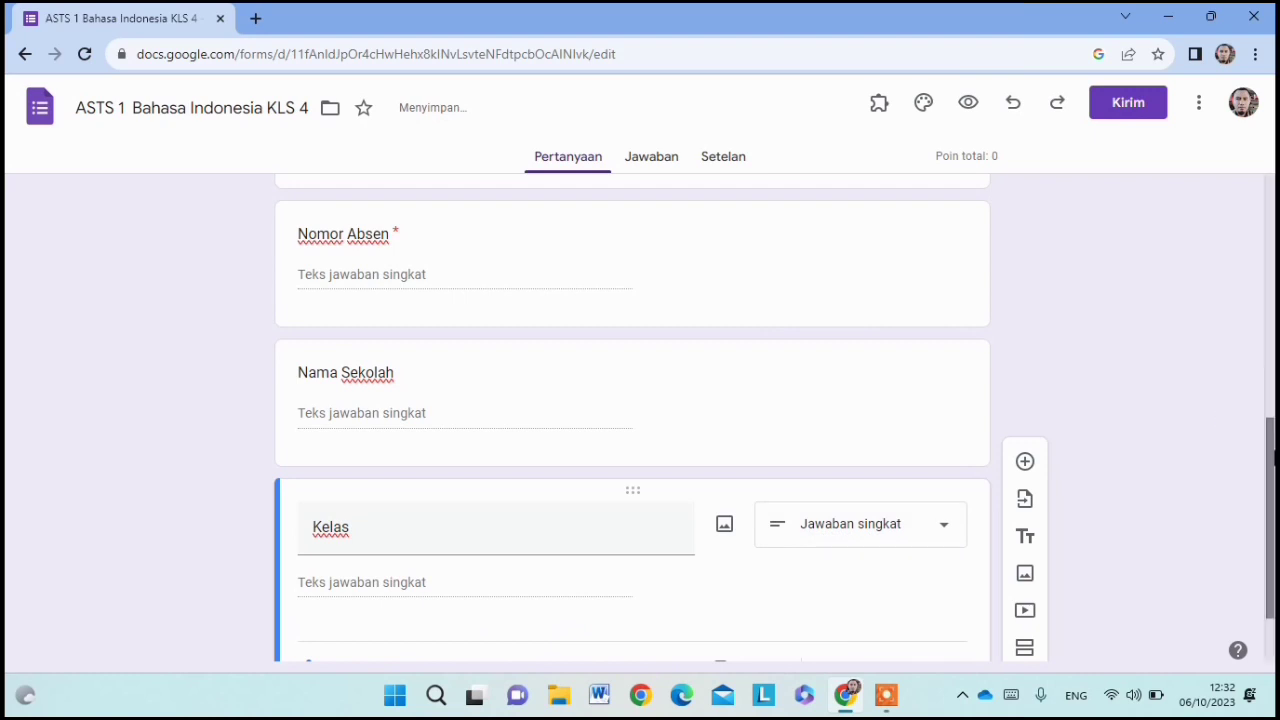
left_click_drag(1271, 458, 1273, 565)
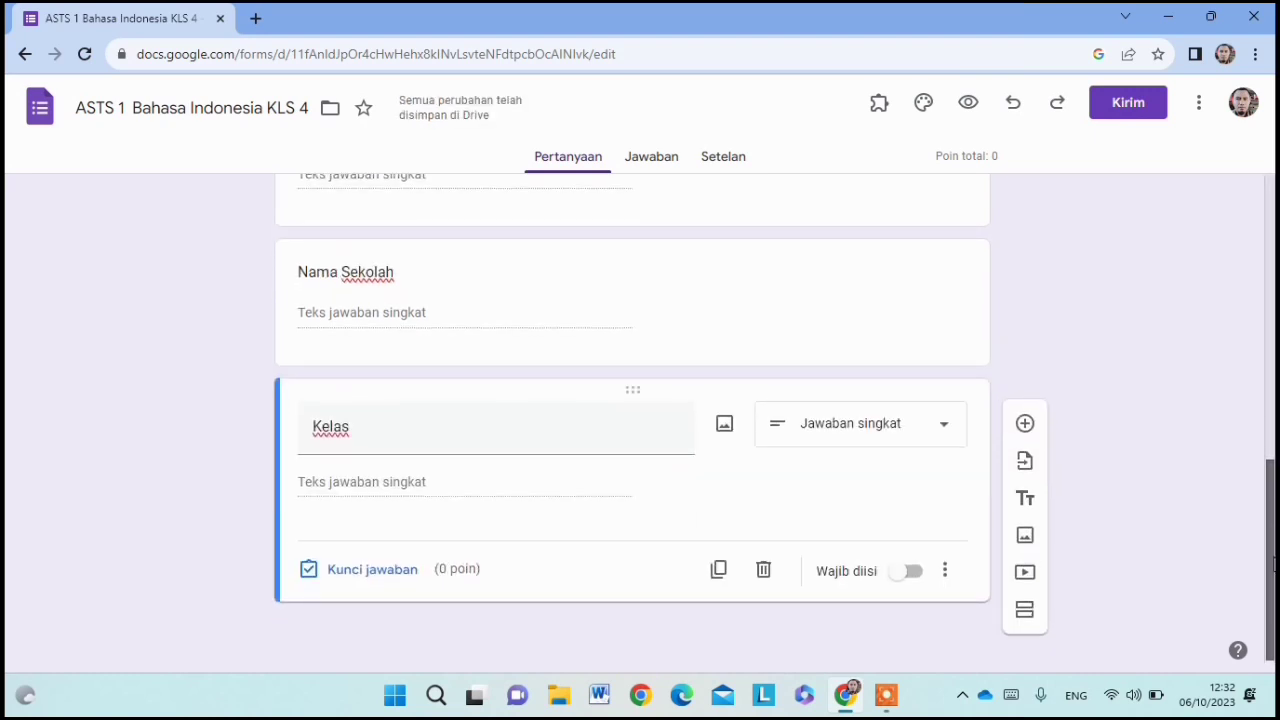
left_click(908, 571)
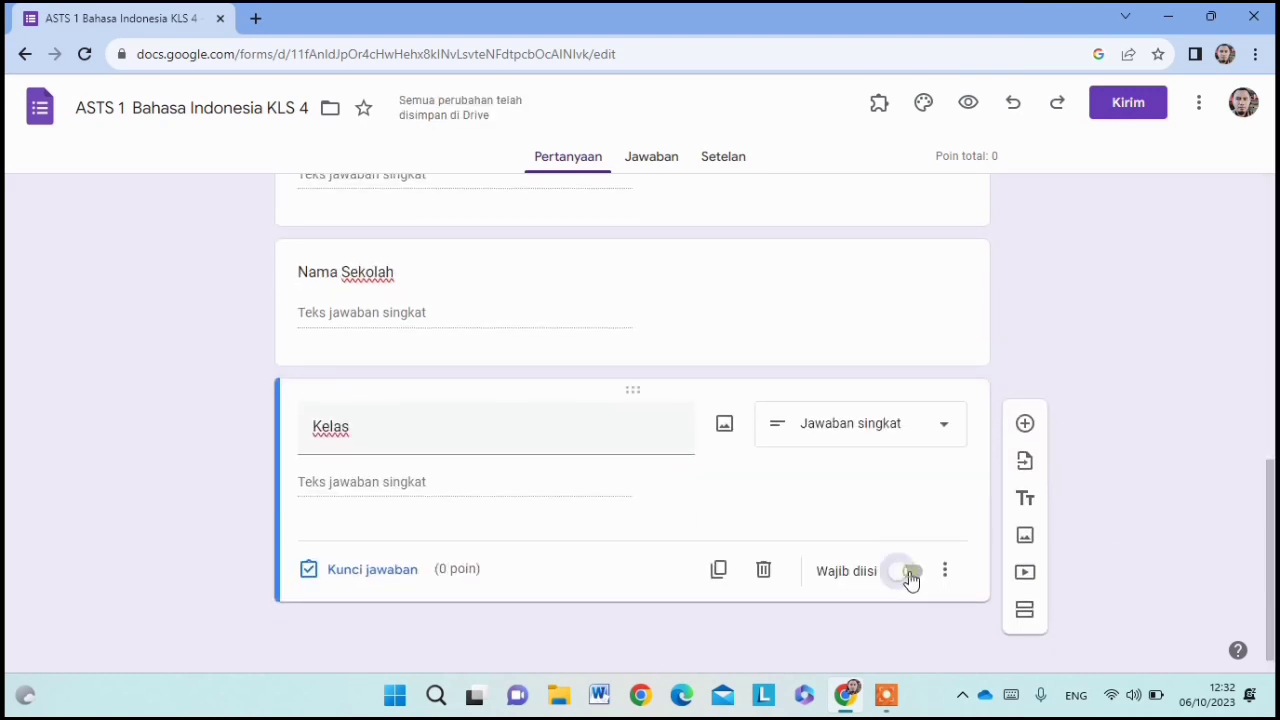
Step: Make the Nama Sekolah question required
left_click(721, 295)
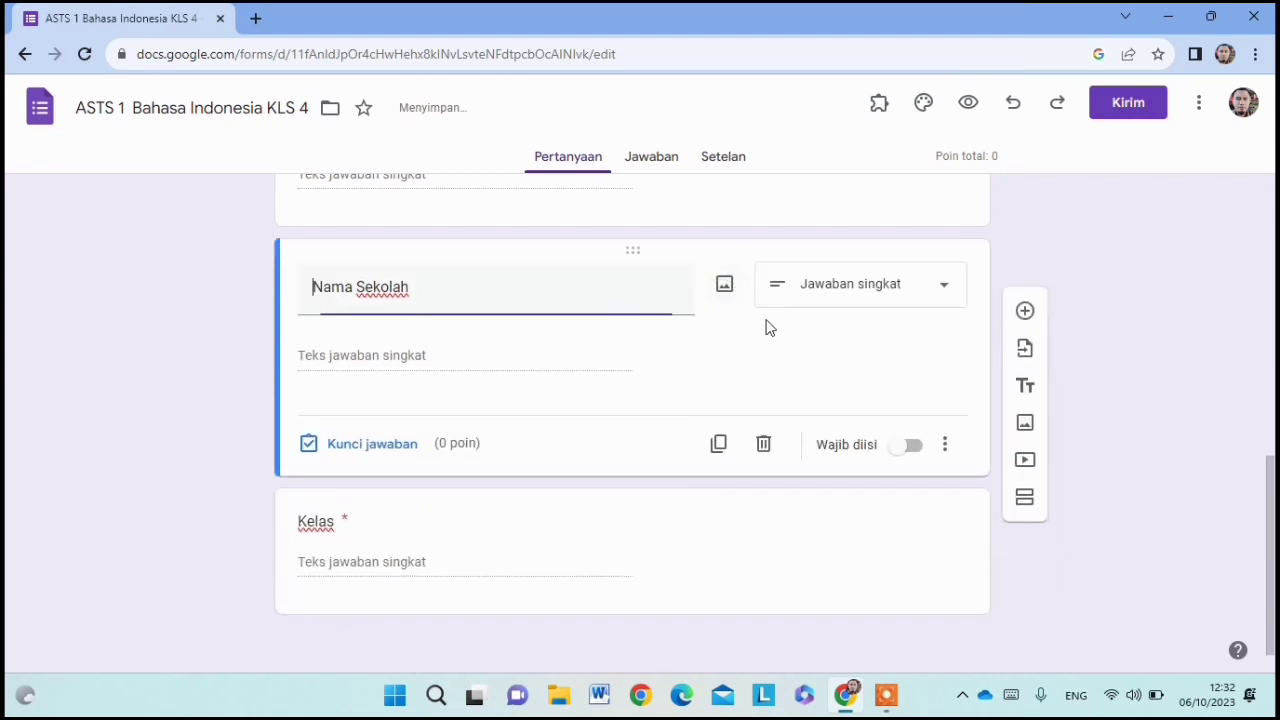
left_click(911, 477)
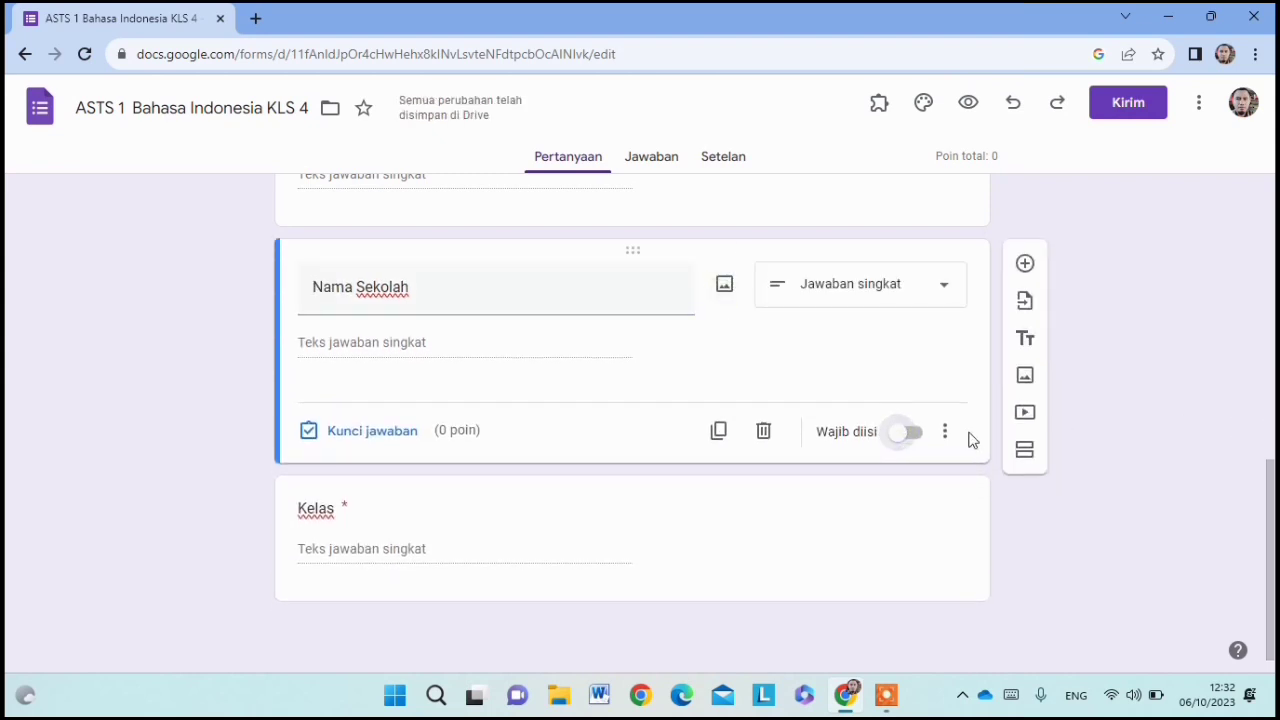
left_click(908, 434)
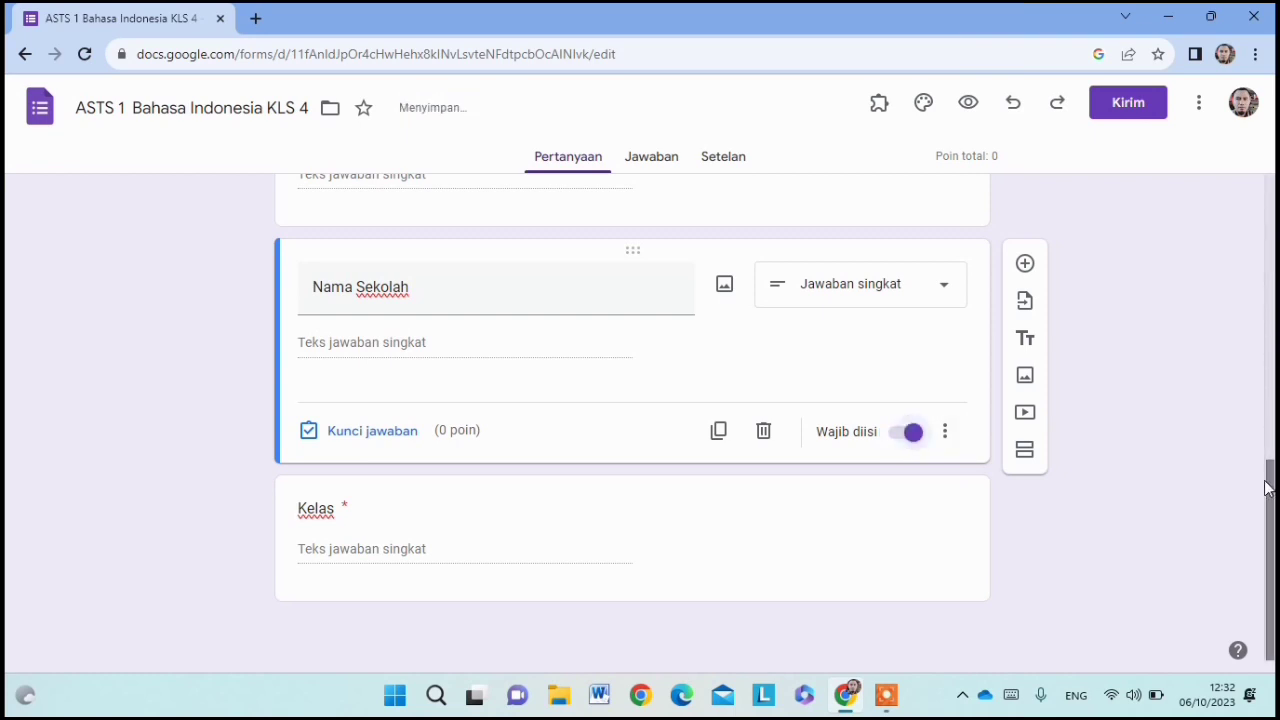
Step: Add a new section after the Kelas question and title it "Soal Bahasa Indonesia" in bold
left_click_drag(1268, 487, 1198, 533)
left_click(794, 516)
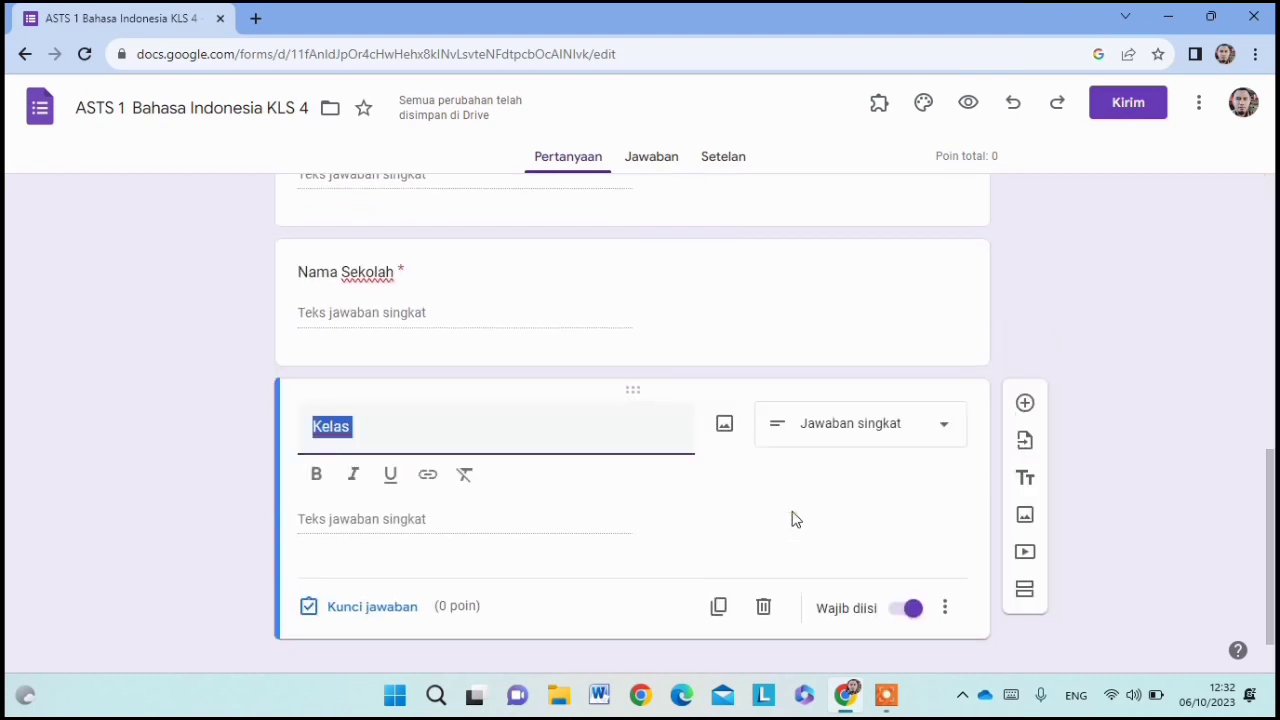
left_click(1020, 593)
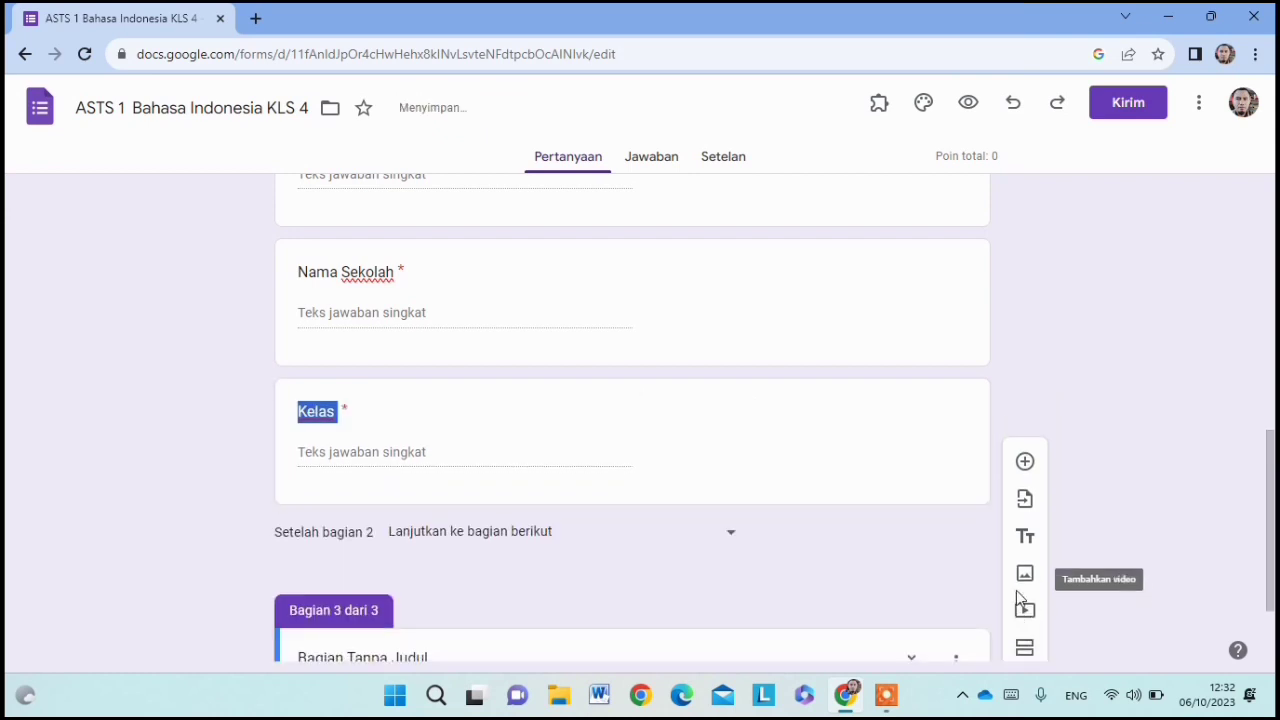
left_click_drag(1270, 478, 1271, 545)
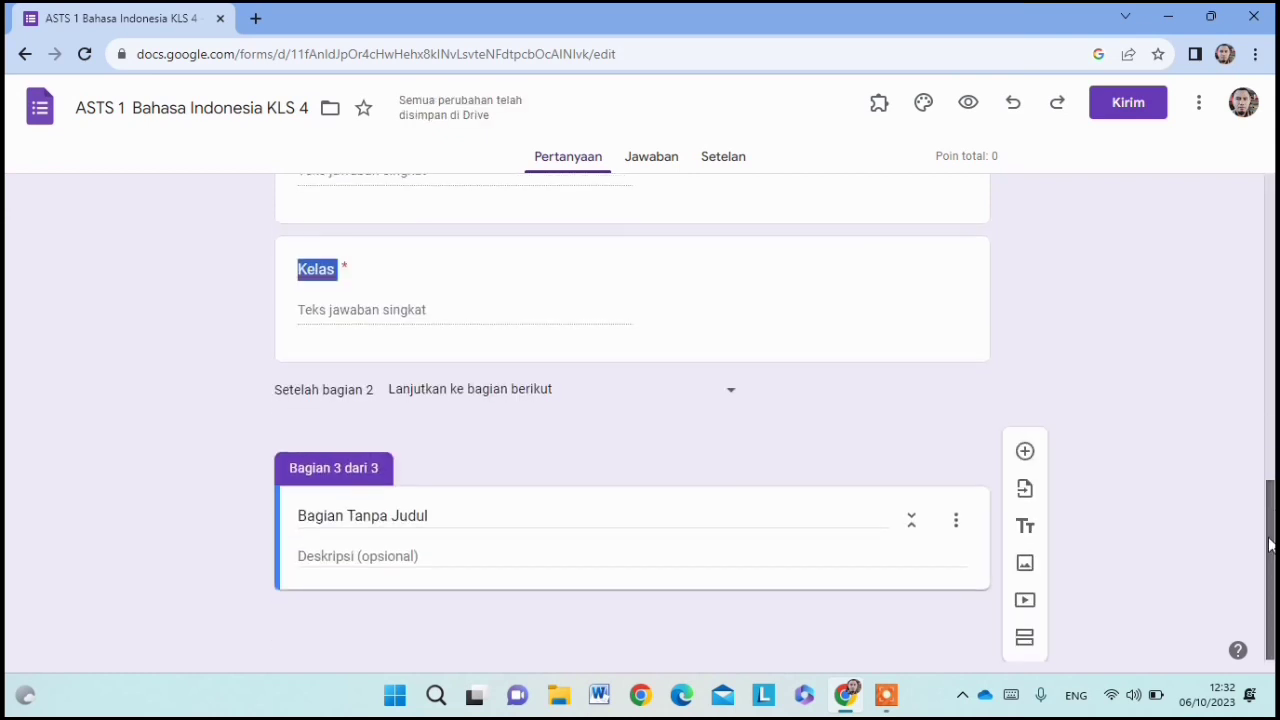
left_click(301, 513)
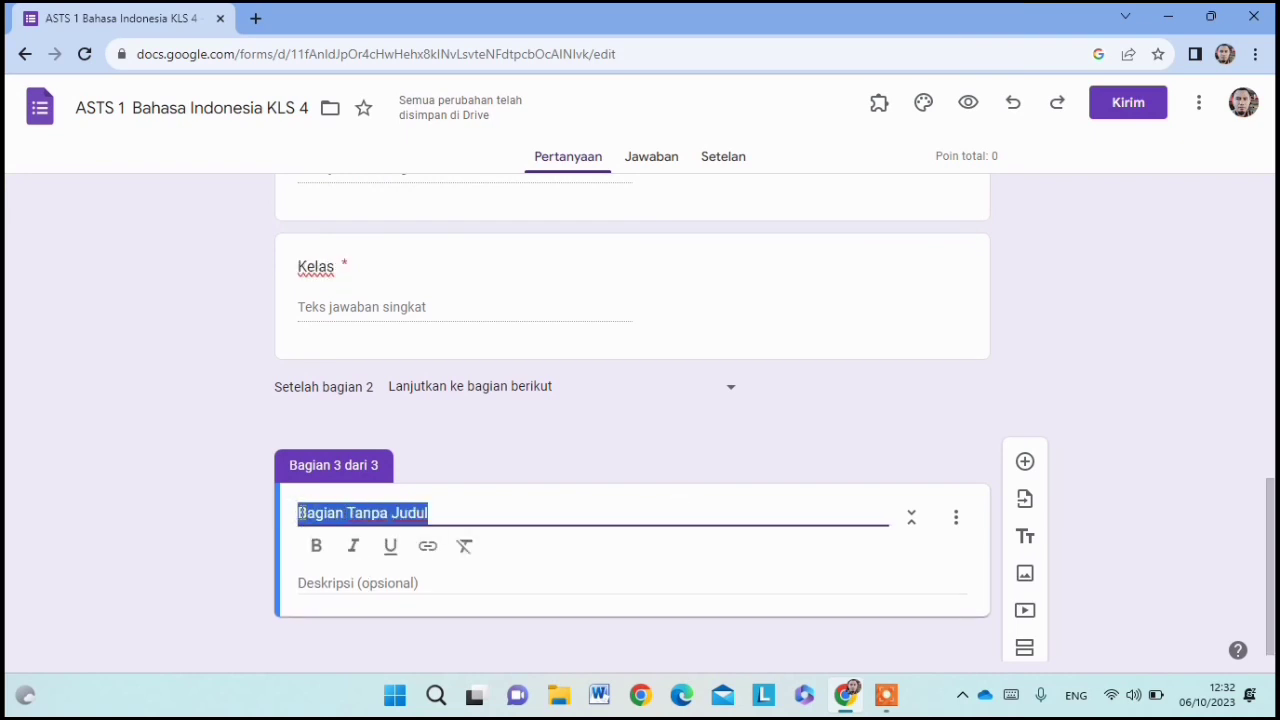
type("Soal")
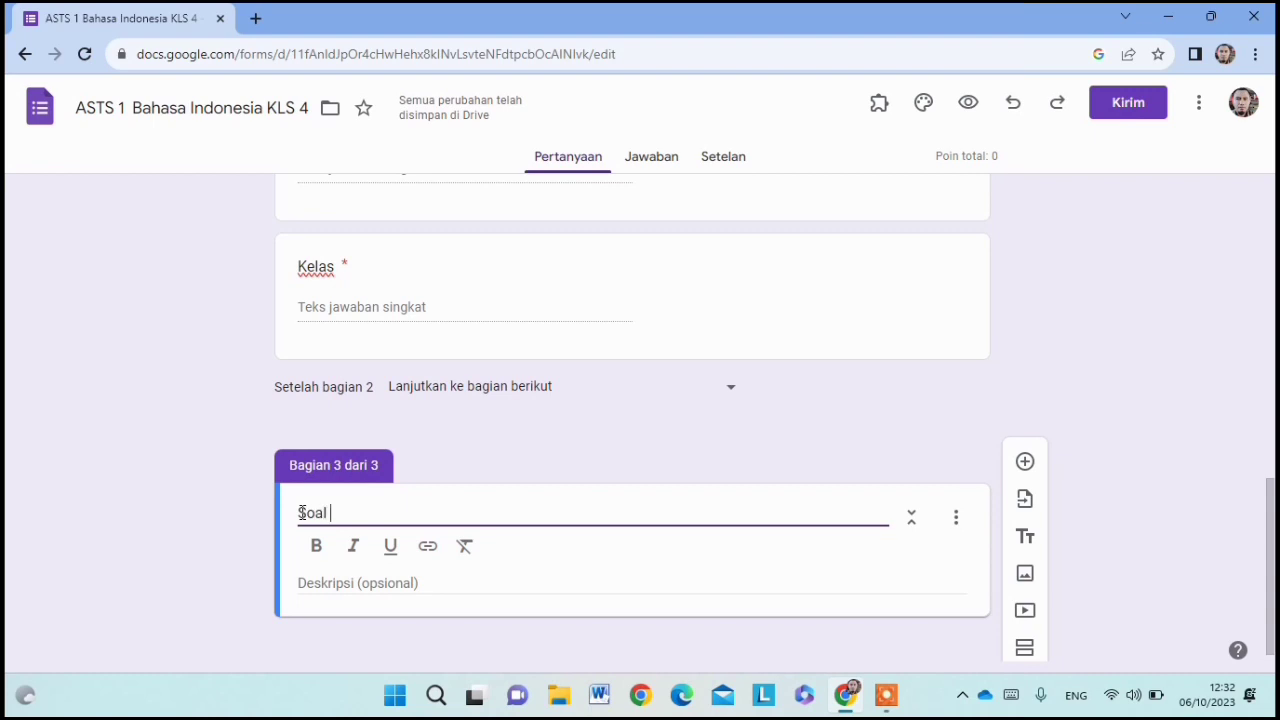
type(" Bahasa ")
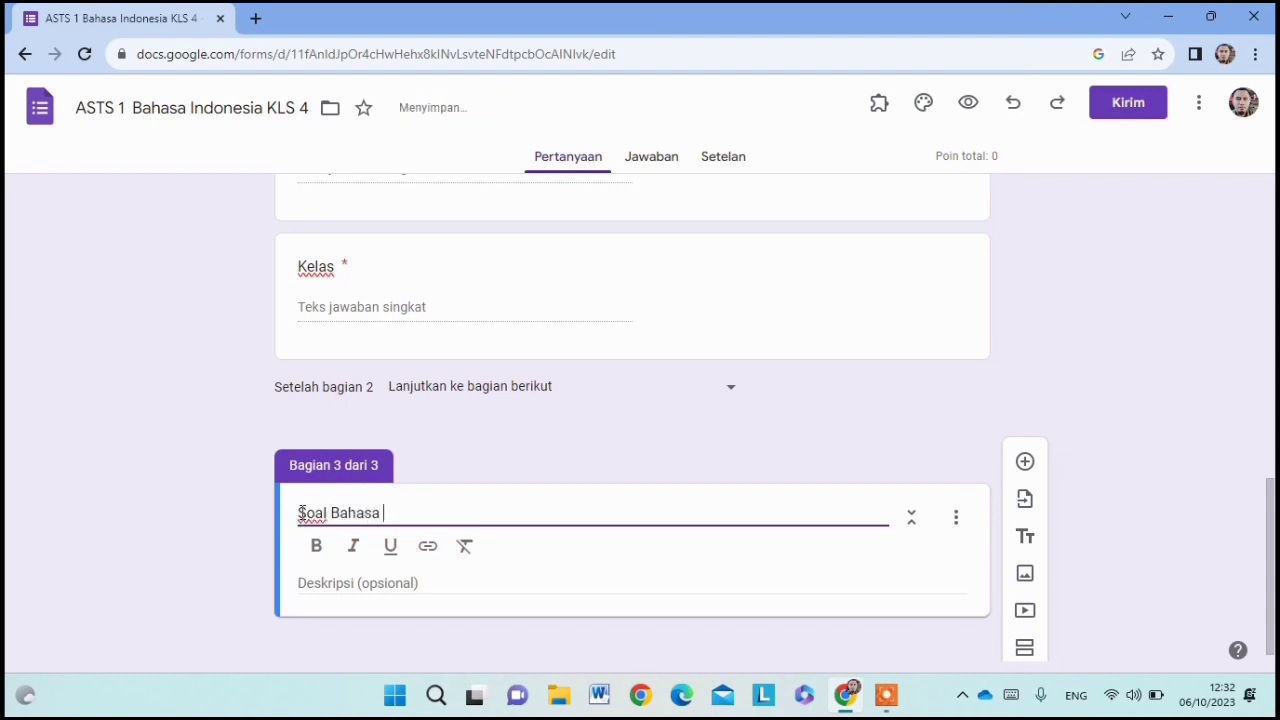
type("Indonesia")
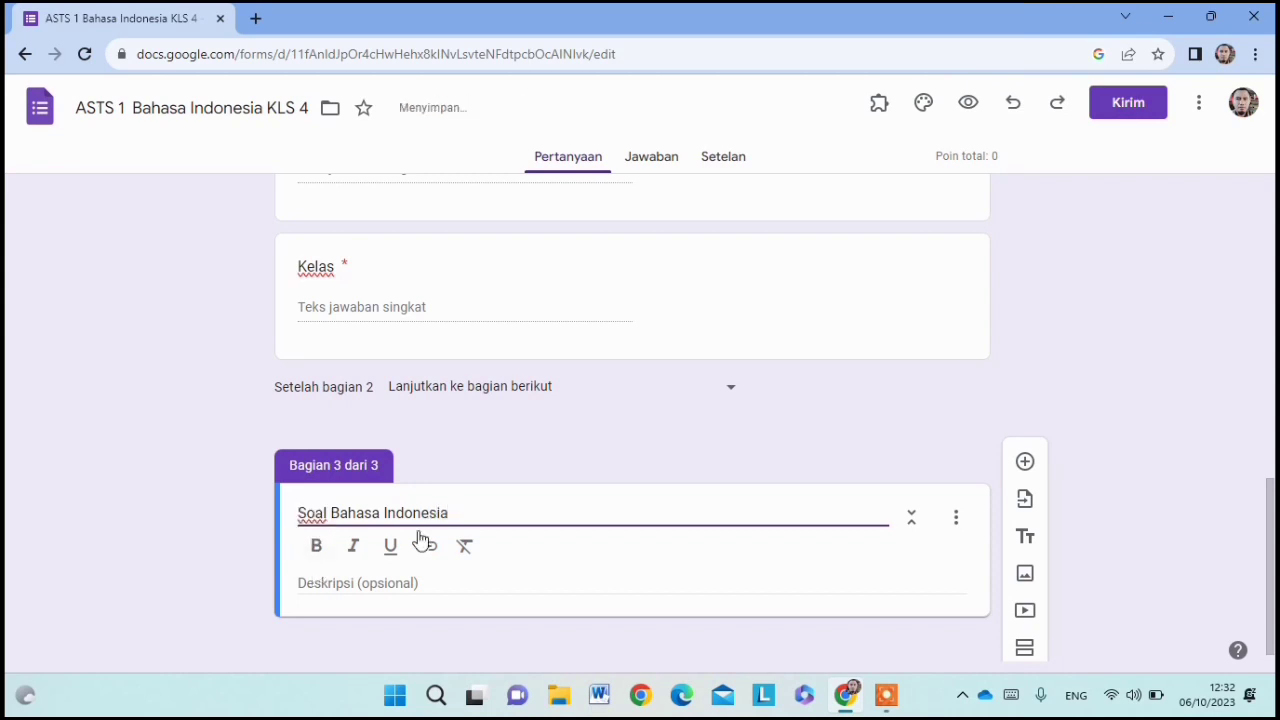
left_click_drag(451, 513, 296, 513)
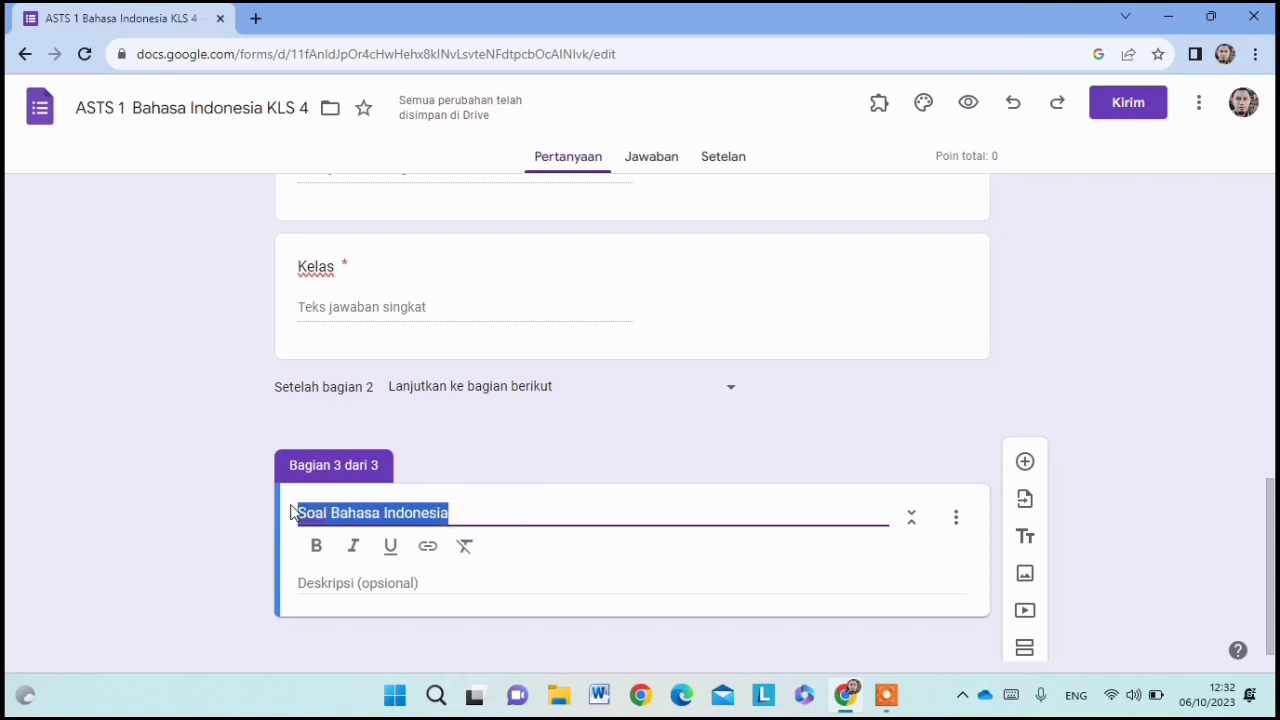
left_click(315, 552)
Step: Enter "Kerjakanlah dengan sungguh-sunguh!" as the description of the Soal Bahasa Indonesia section
left_click(315, 583)
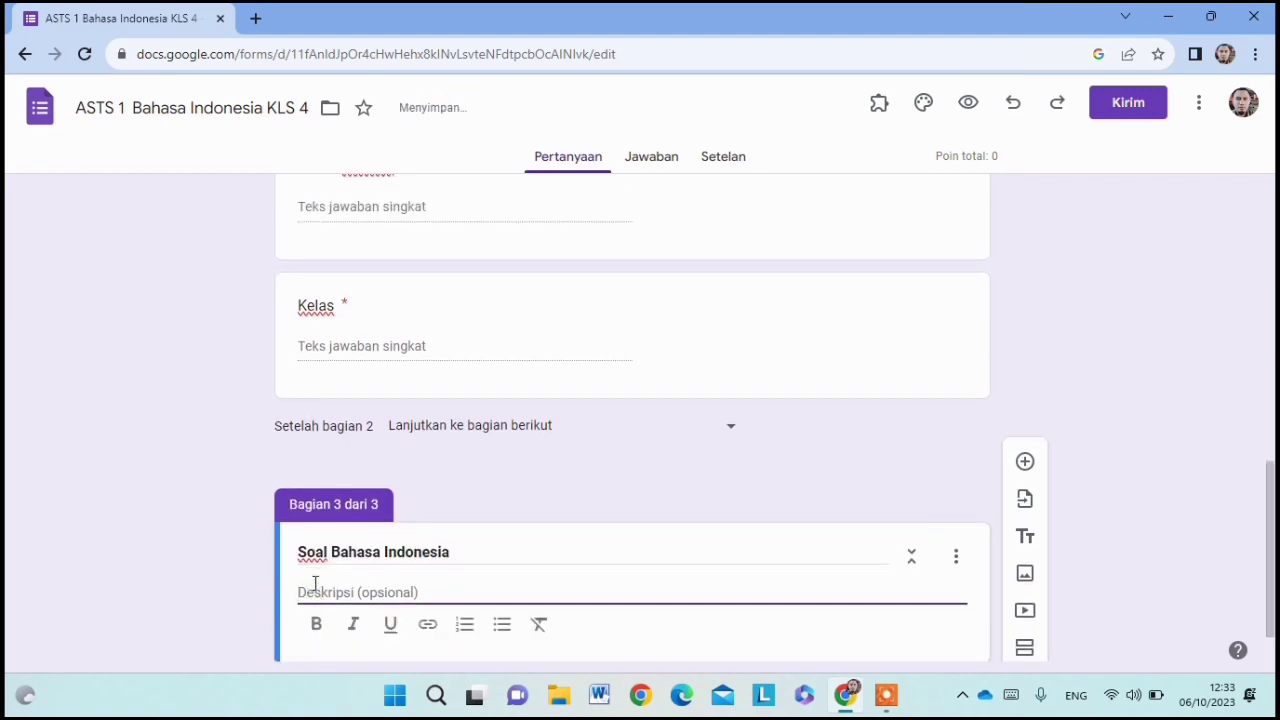
type("Ke")
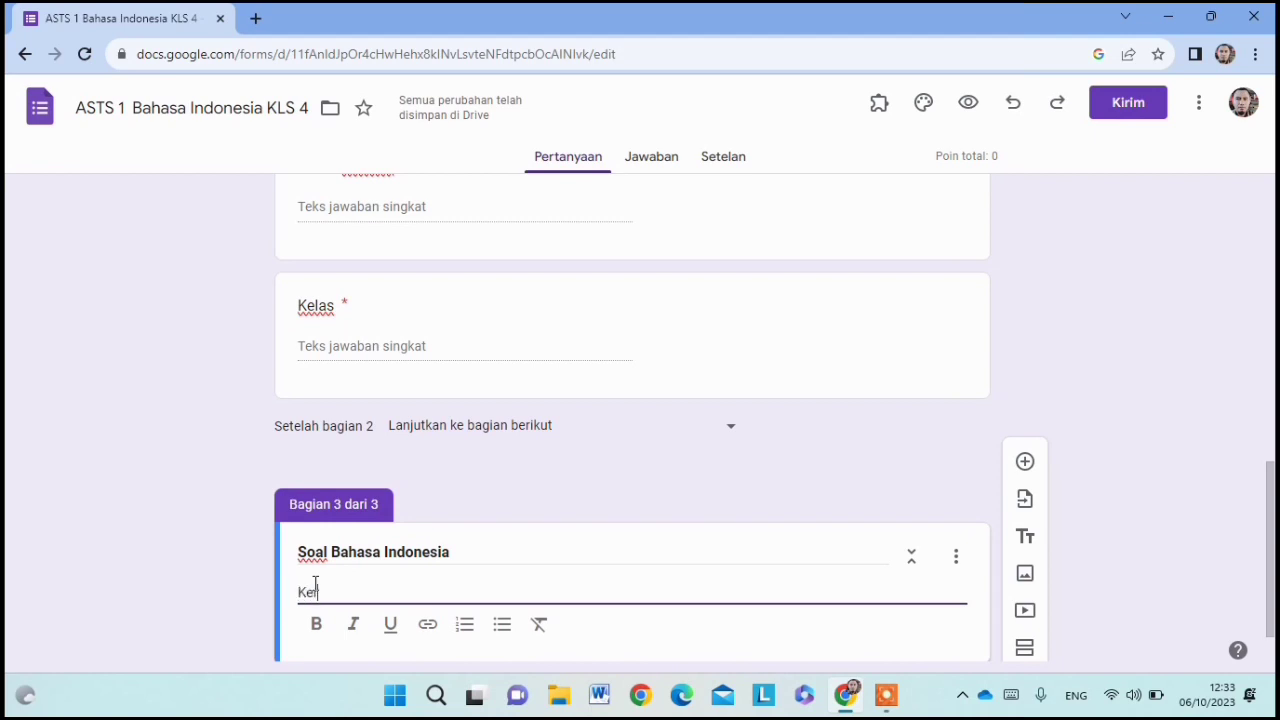
type("rjakanlah dengan sungguh-sunguh!")
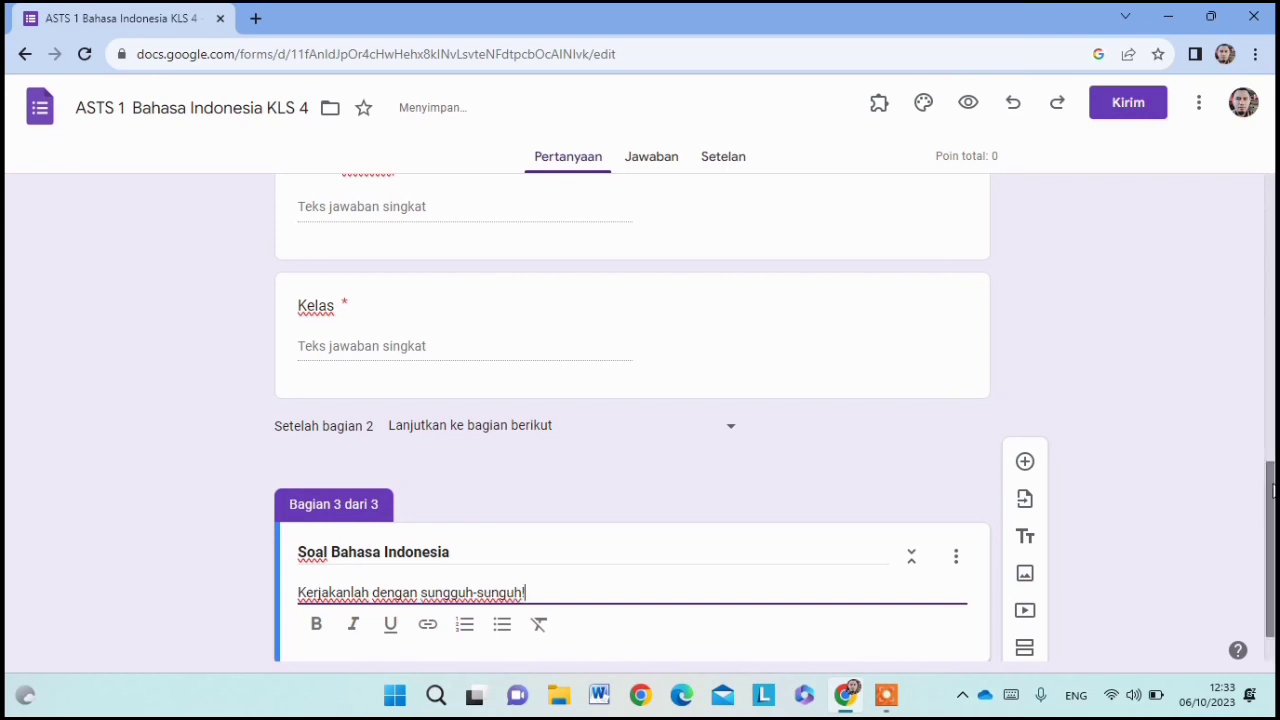
scroll(1272, 490, "down", 1)
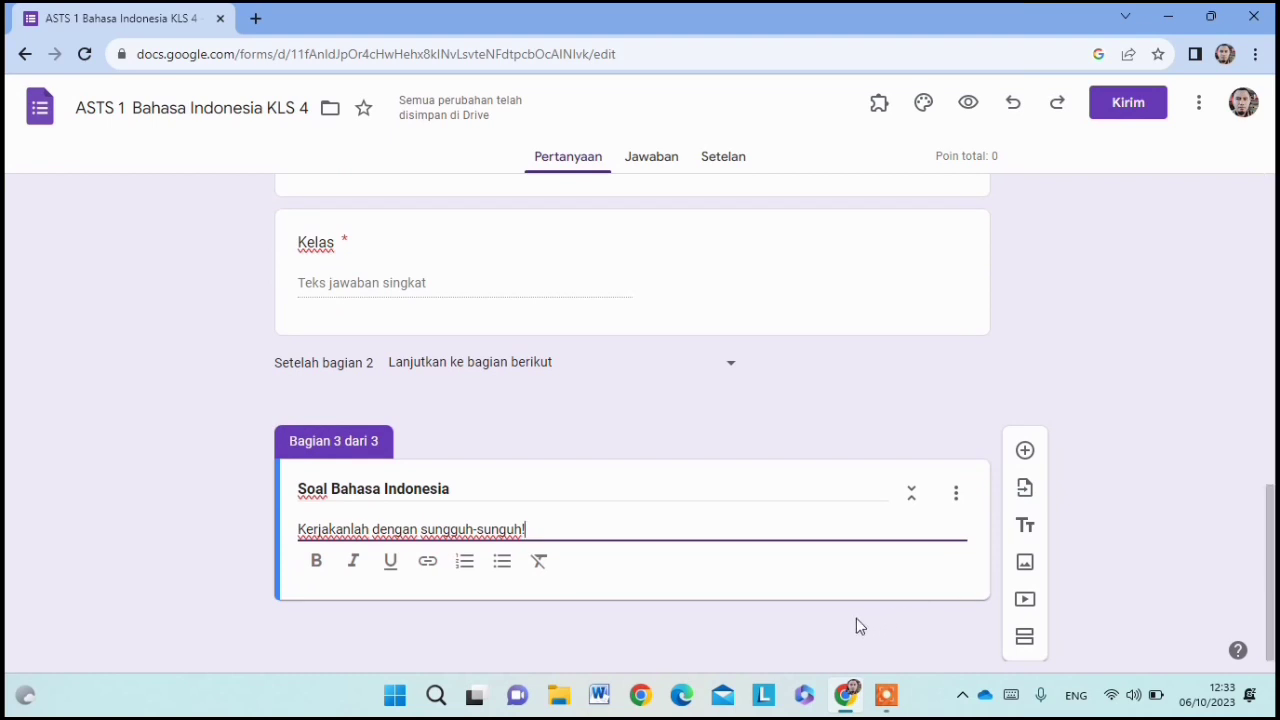
left_click(856, 618)
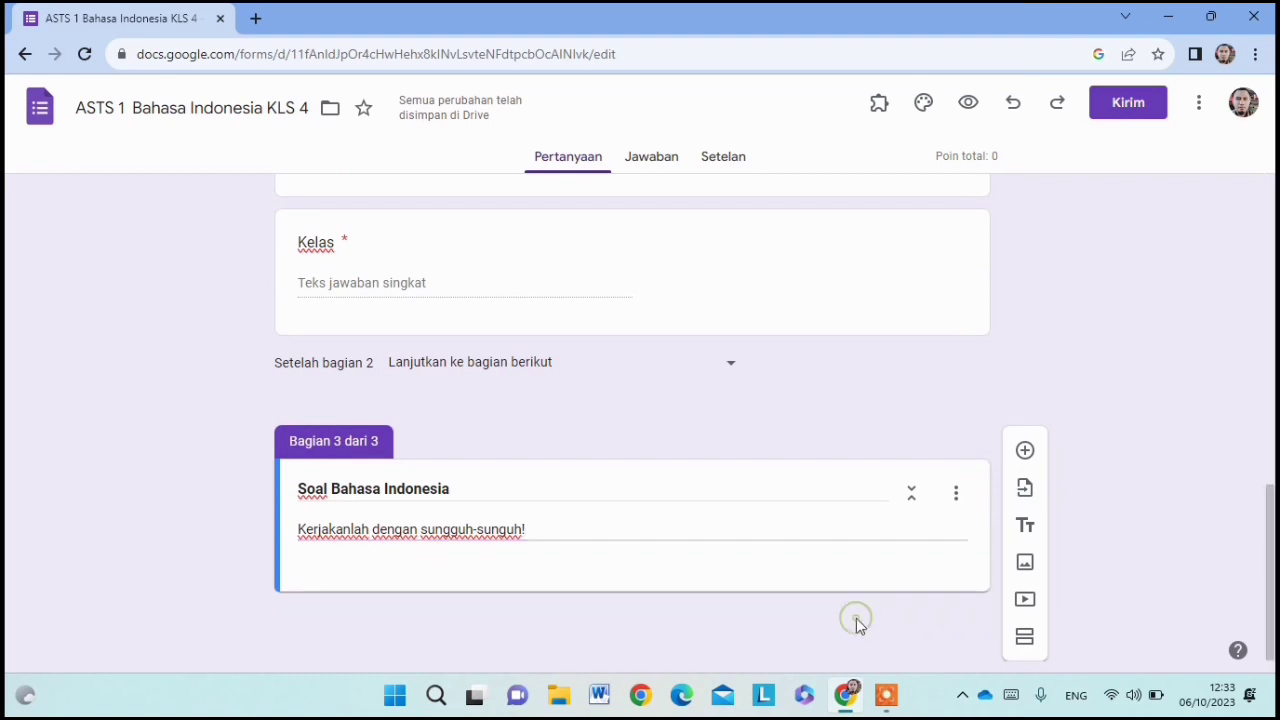
Step: Add a question to the Soal Bahasa Indonesia section reading "Paragraf ng menggambarn suatu objek disebut ...."
left_click(1025, 450)
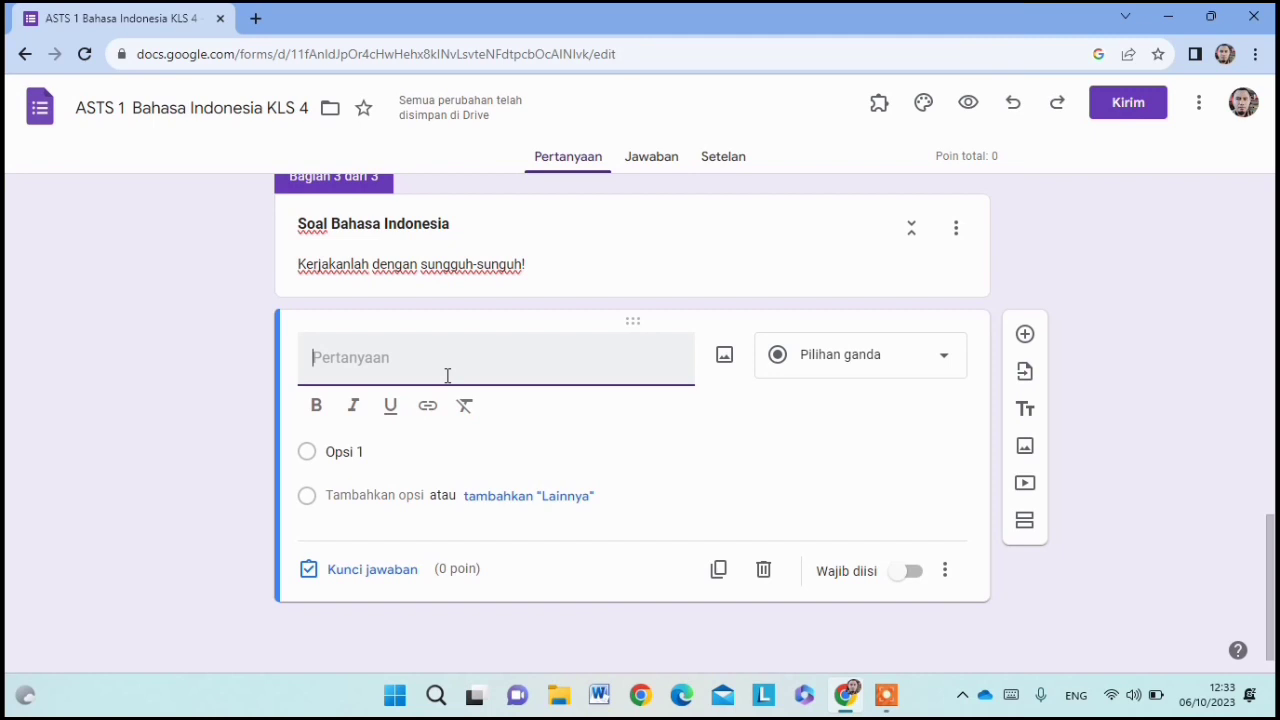
left_click(946, 571)
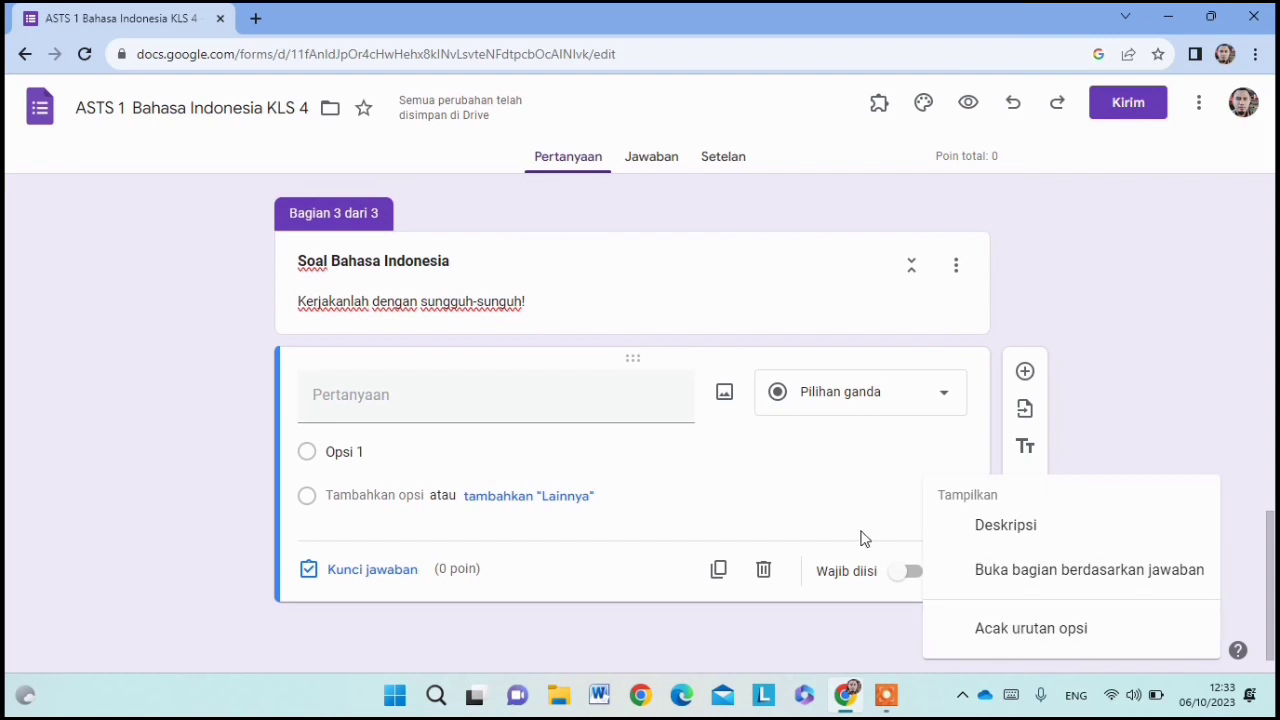
left_click(383, 401)
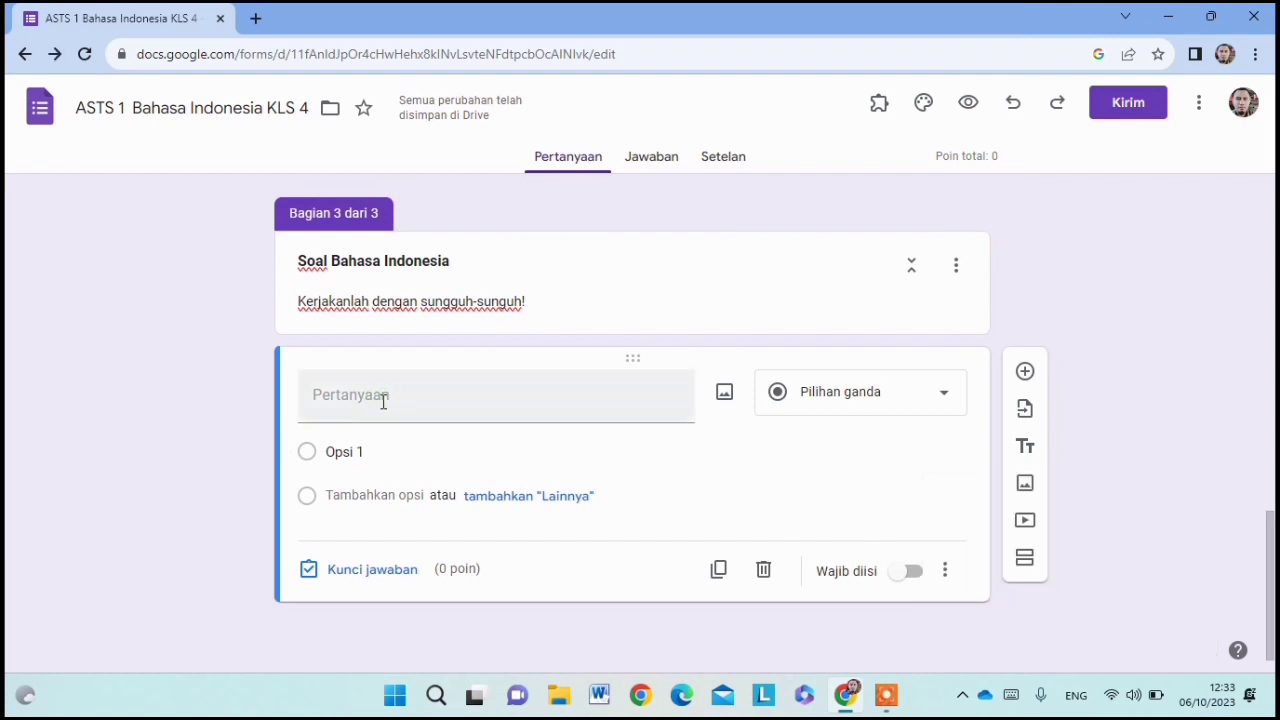
left_click(383, 401)
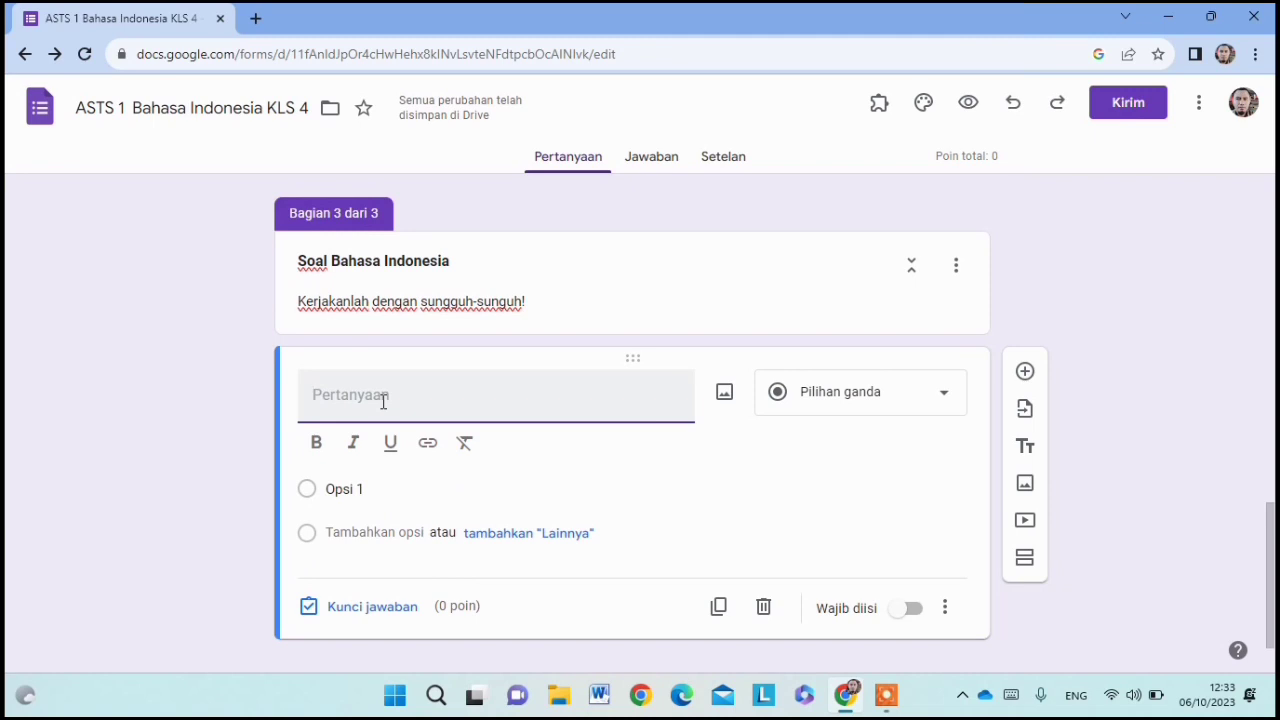
type("Paragr")
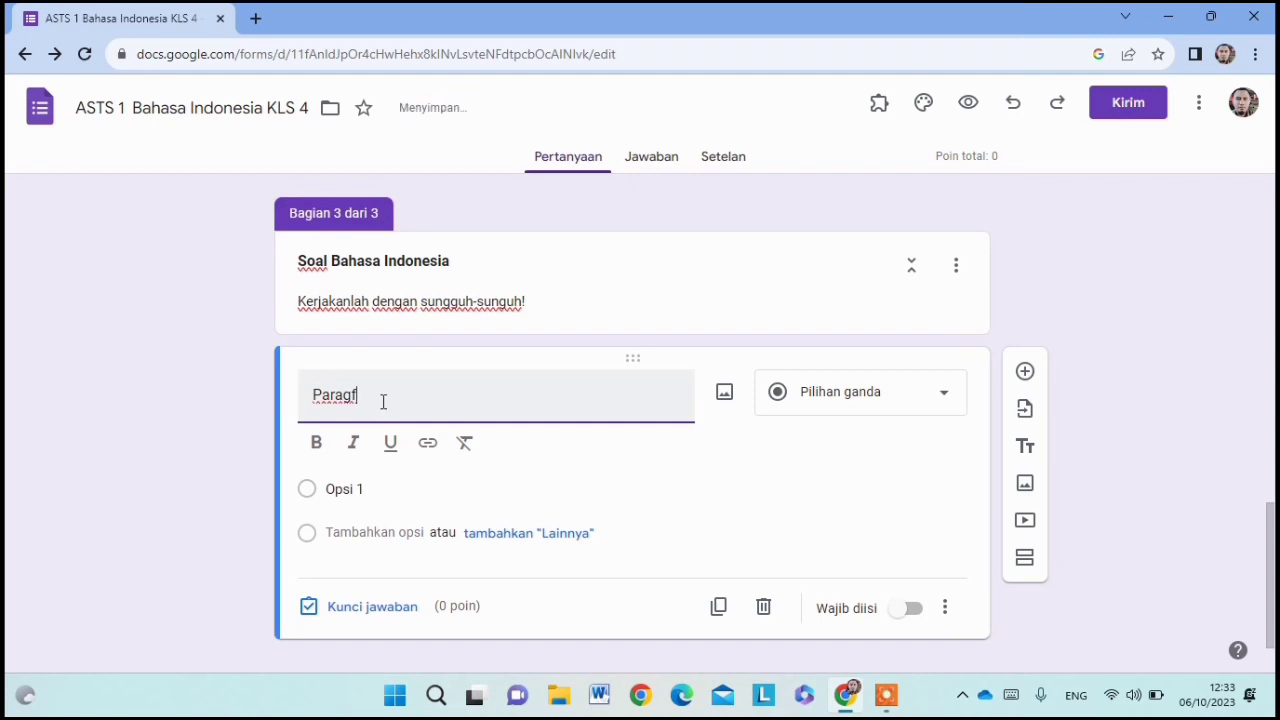
key("BackSpace")
type("ang")
key("BackSpace")
key("BackSpace")
type("ng m")
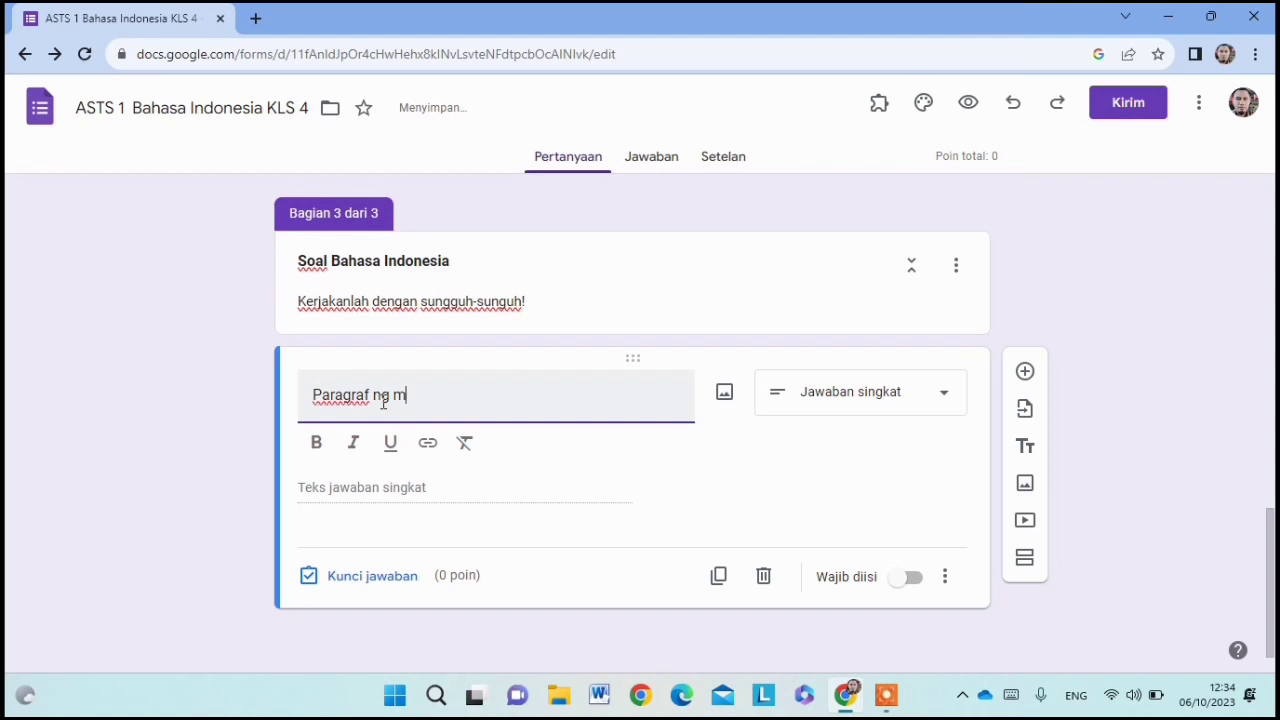
type("enggam")
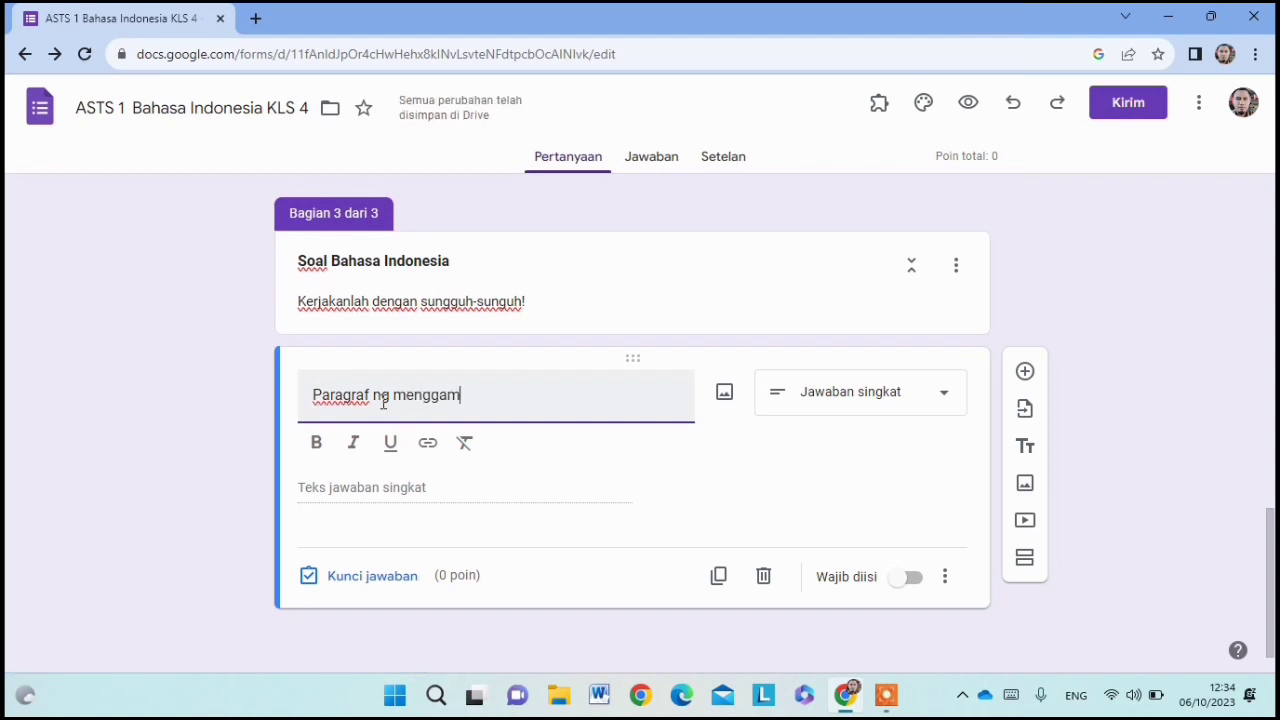
type("barn ")
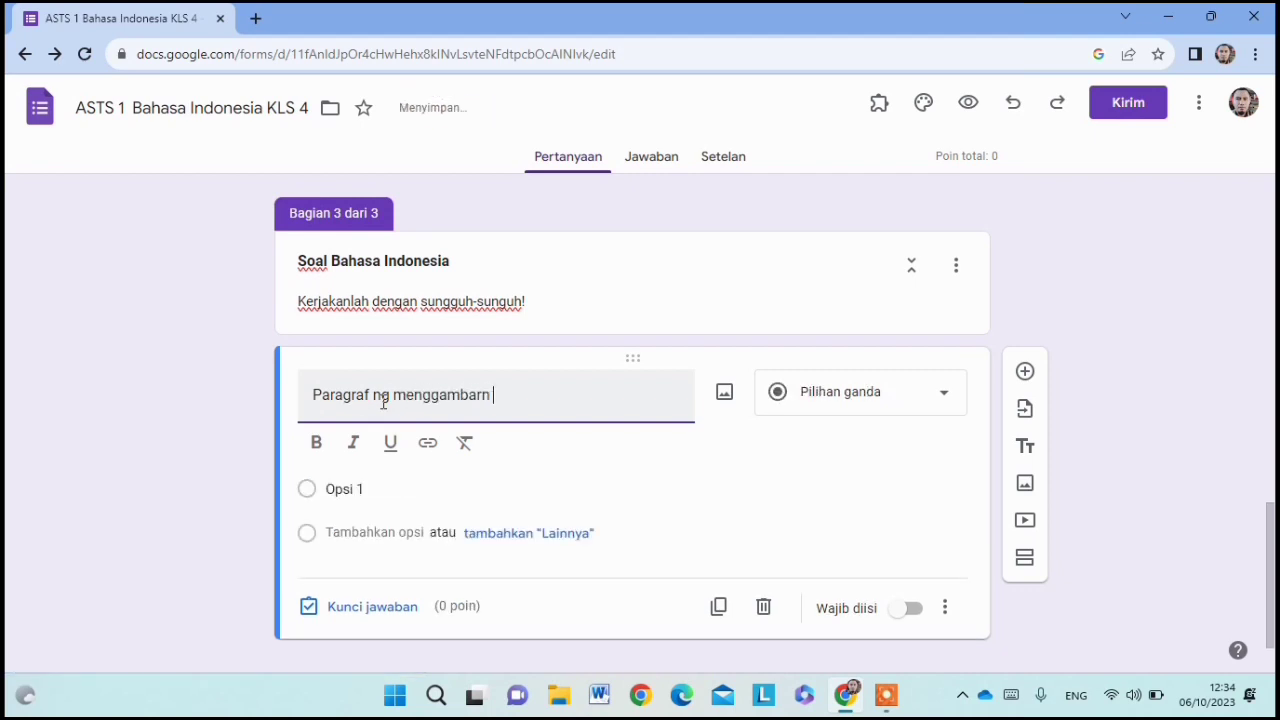
type("suatu ob")
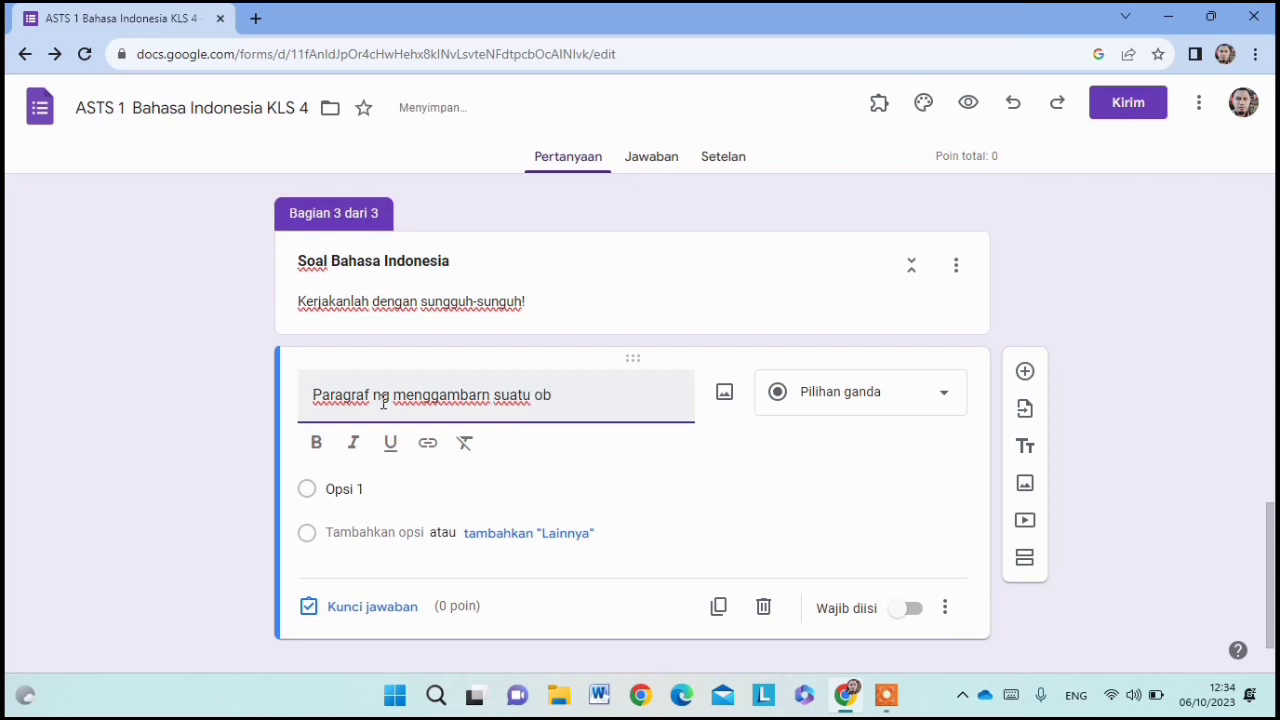
type("jek disebu")
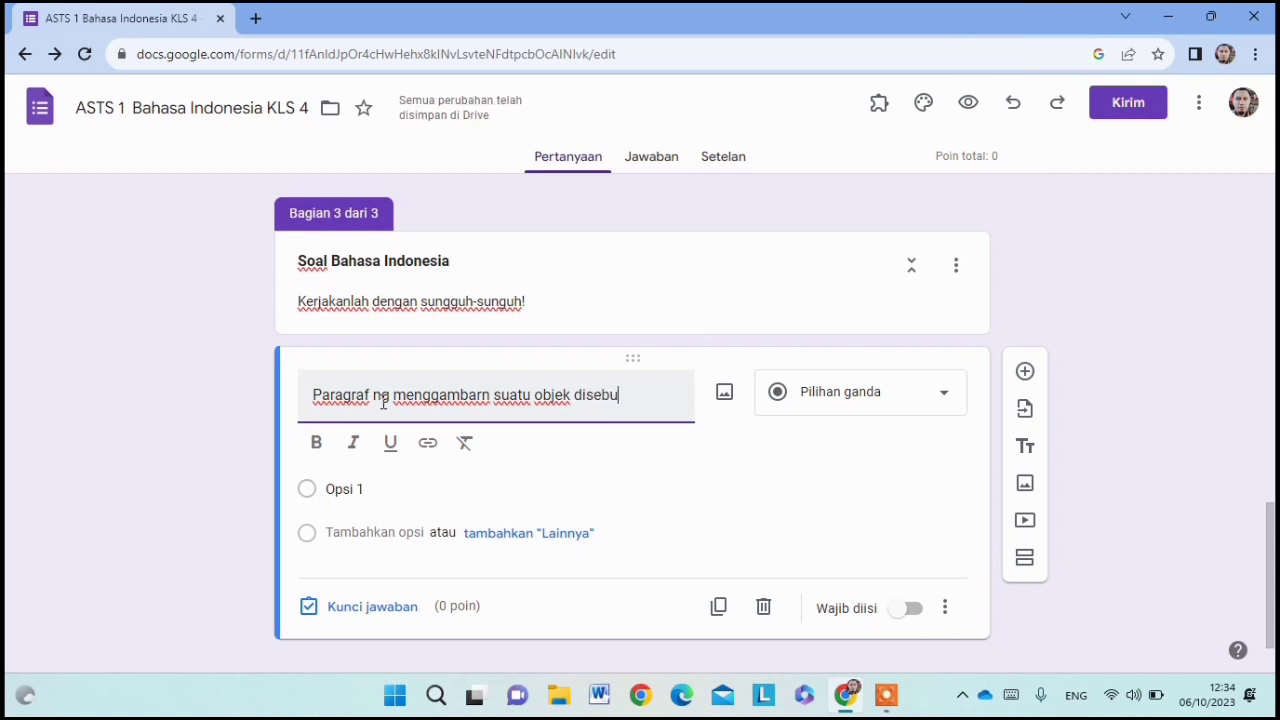
type("t ....")
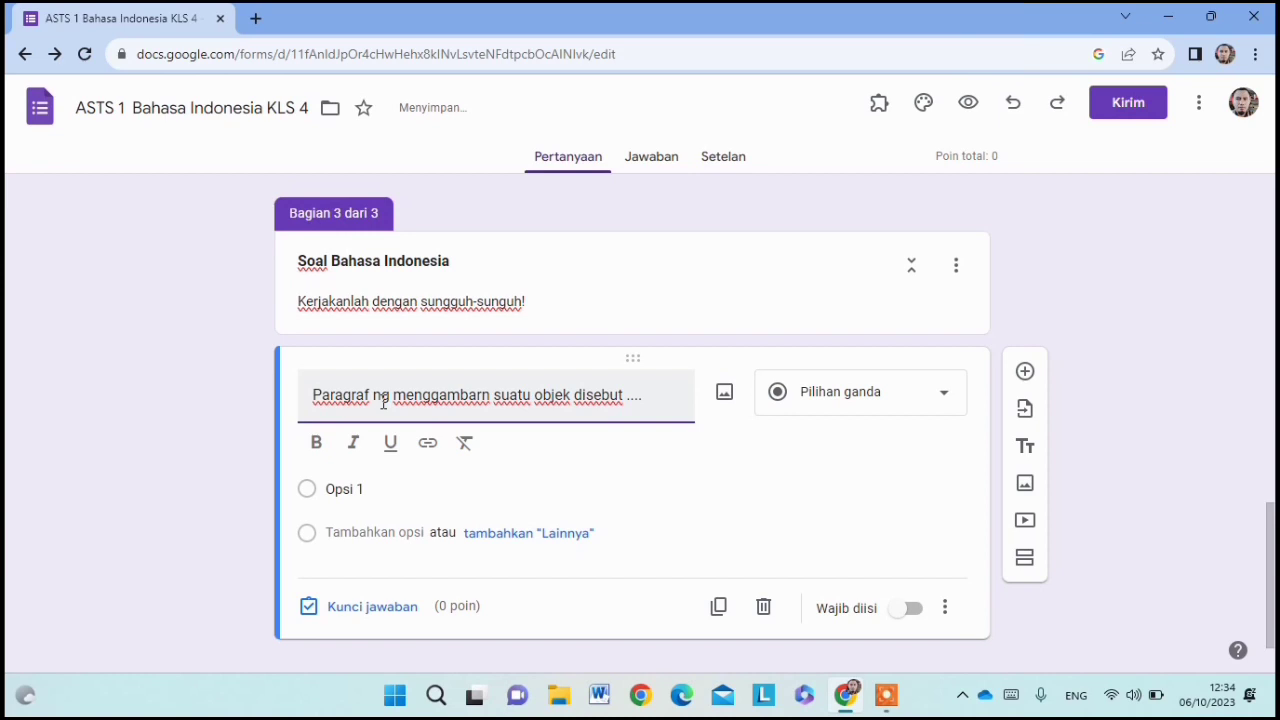
Step: Fill in the paragraph question's four answer options: narasi, deskripsi, argumentasi and persuasi
left_click(349, 489)
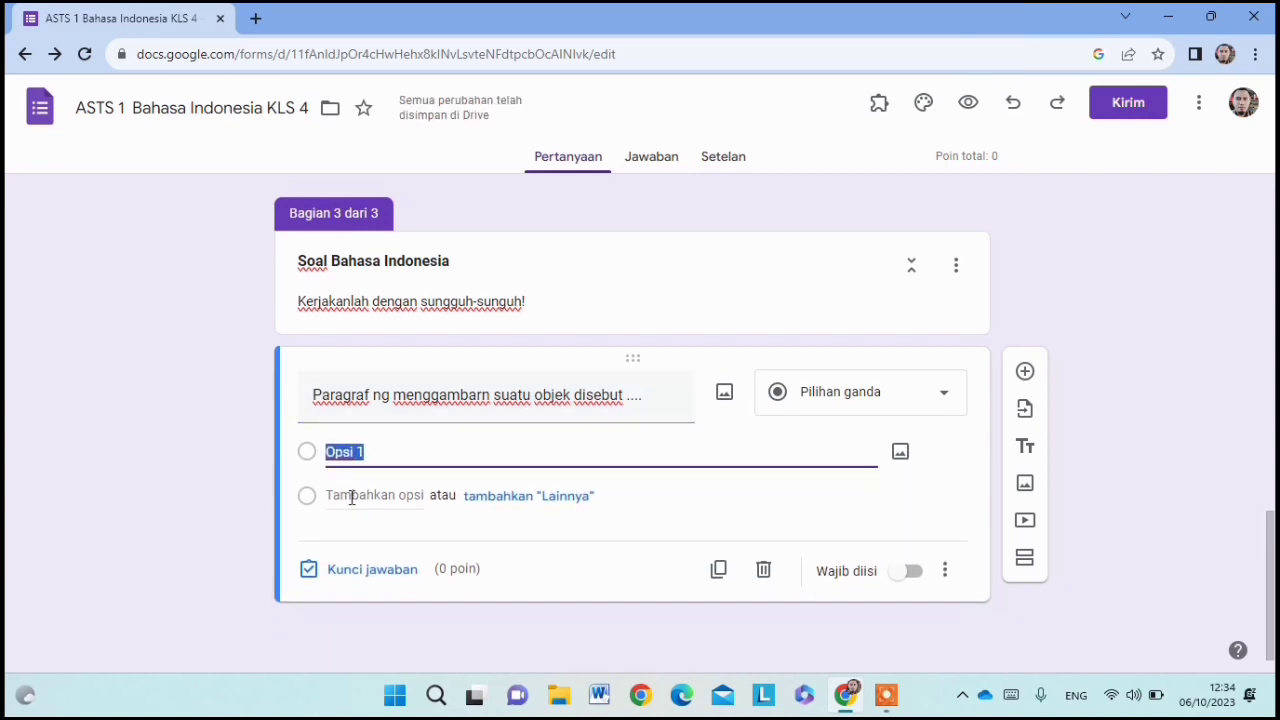
type("narasi")
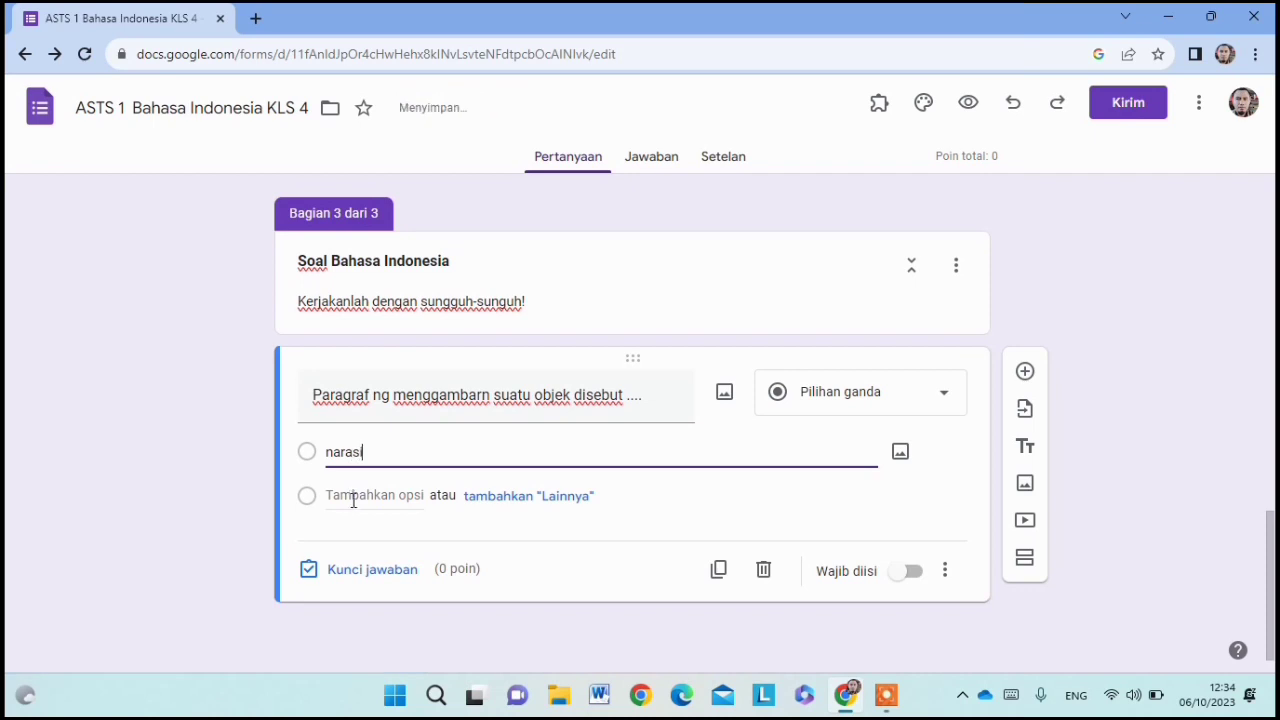
left_click(355, 497)
type("d")
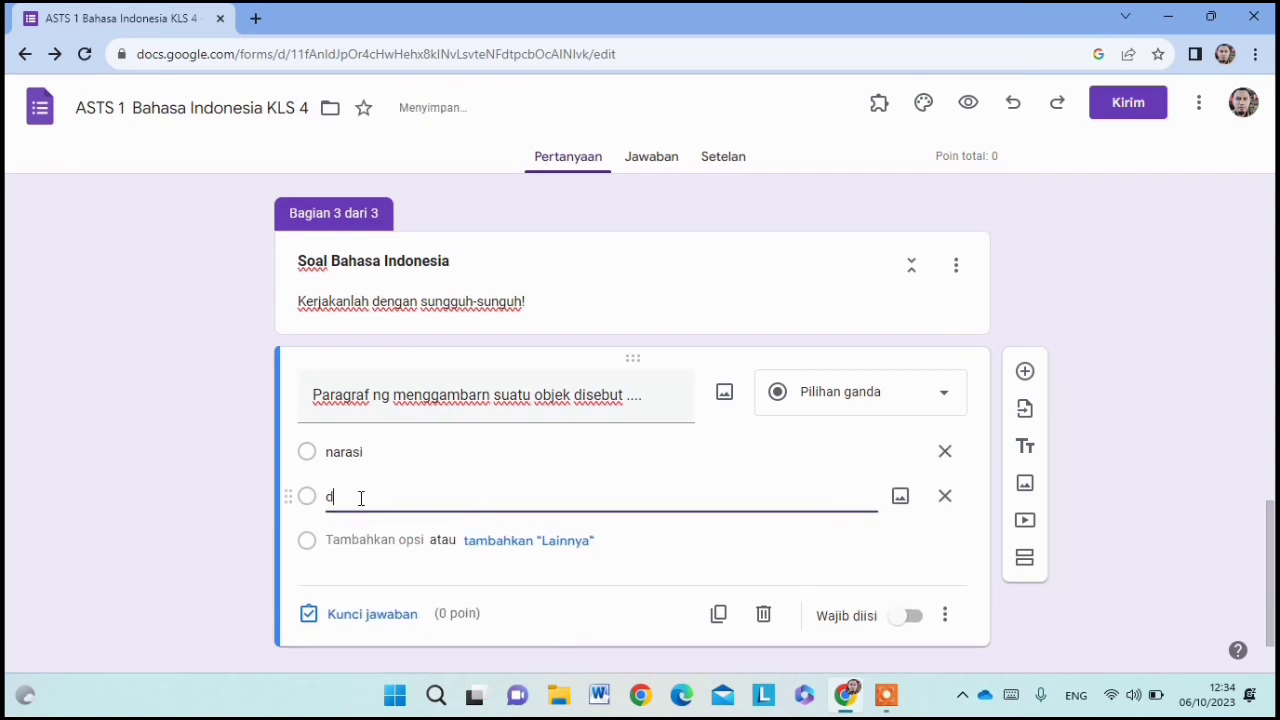
type("eskripsi")
left_click(357, 541)
type("ar")
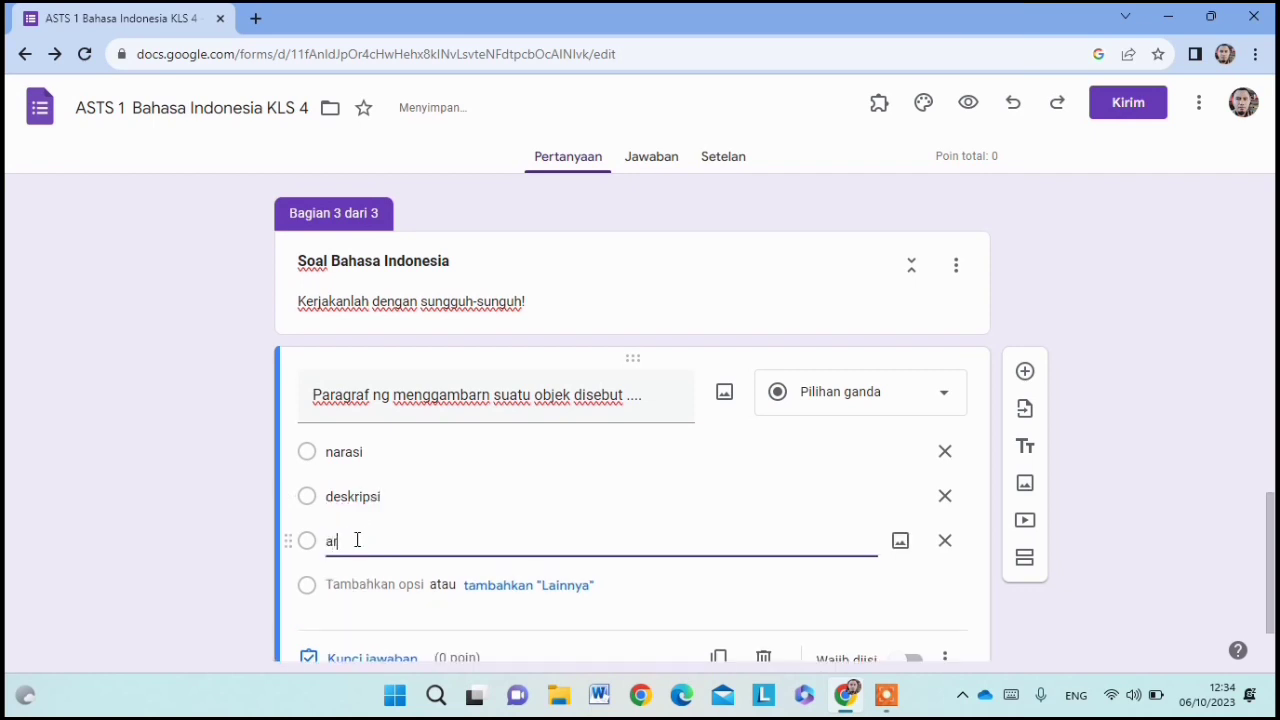
type("gumentasi")
left_click(366, 587)
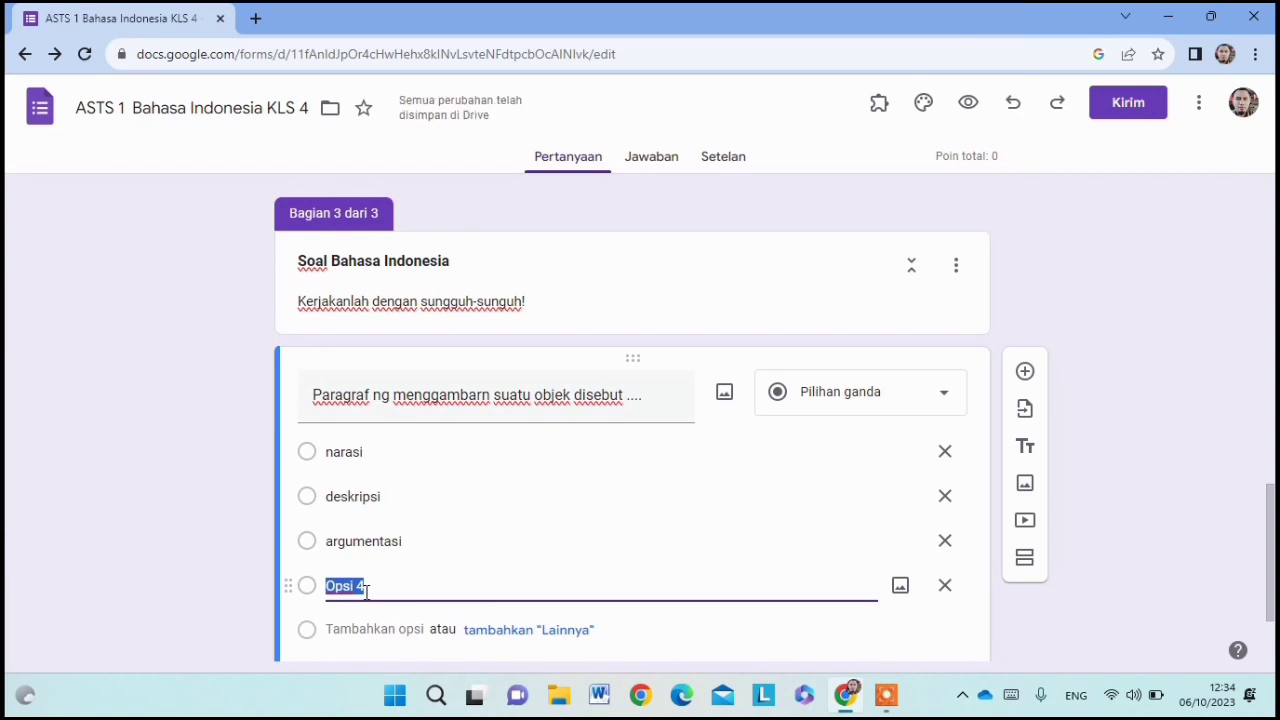
type("pers")
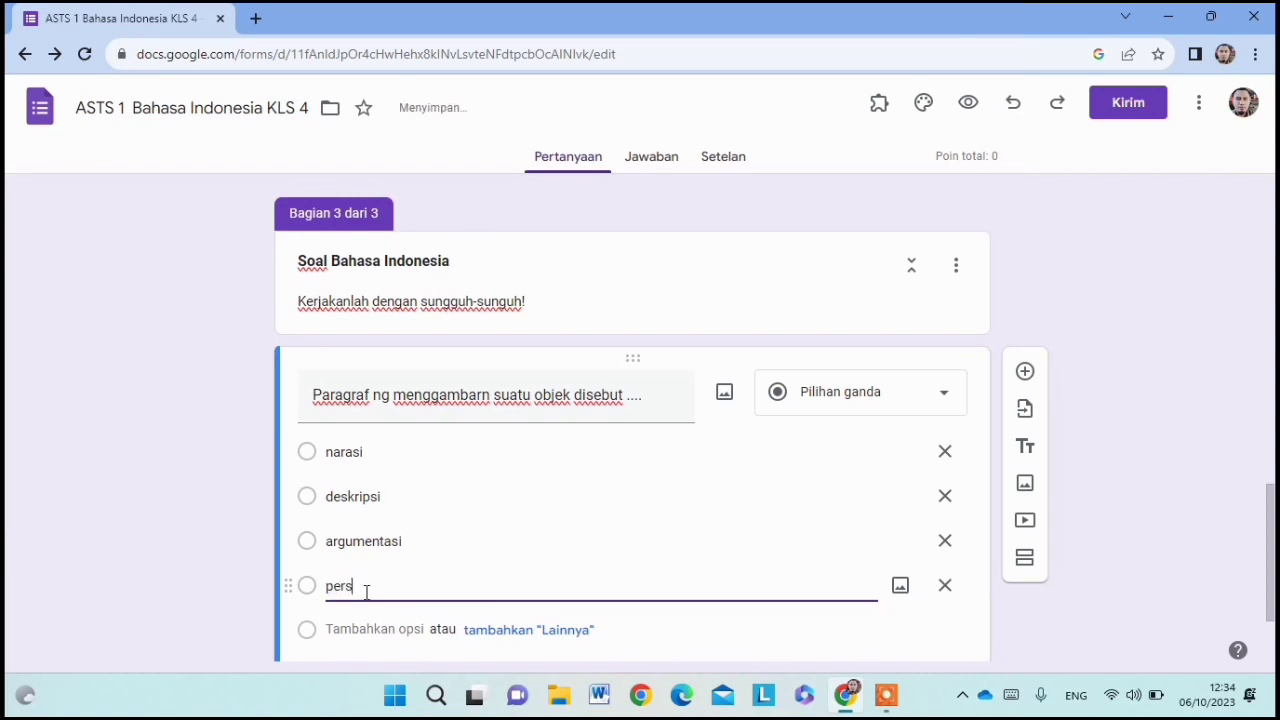
type("uasi")
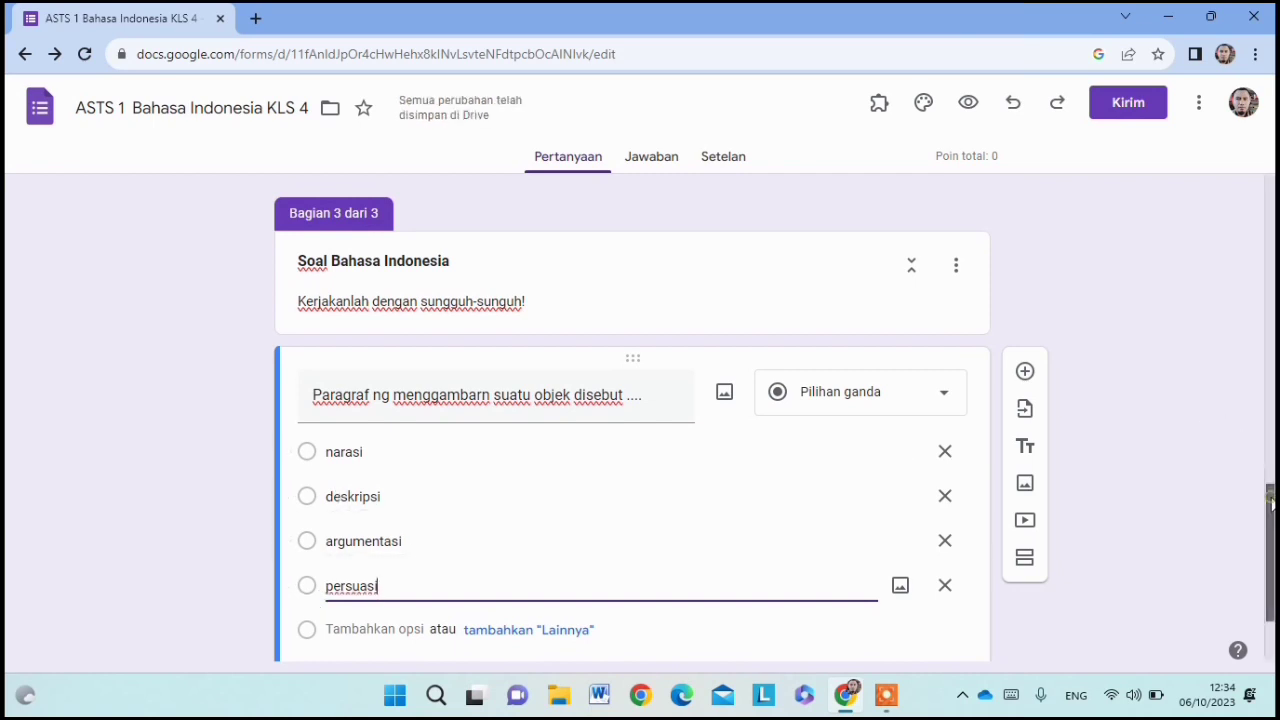
scroll(1270, 503, "down", 2)
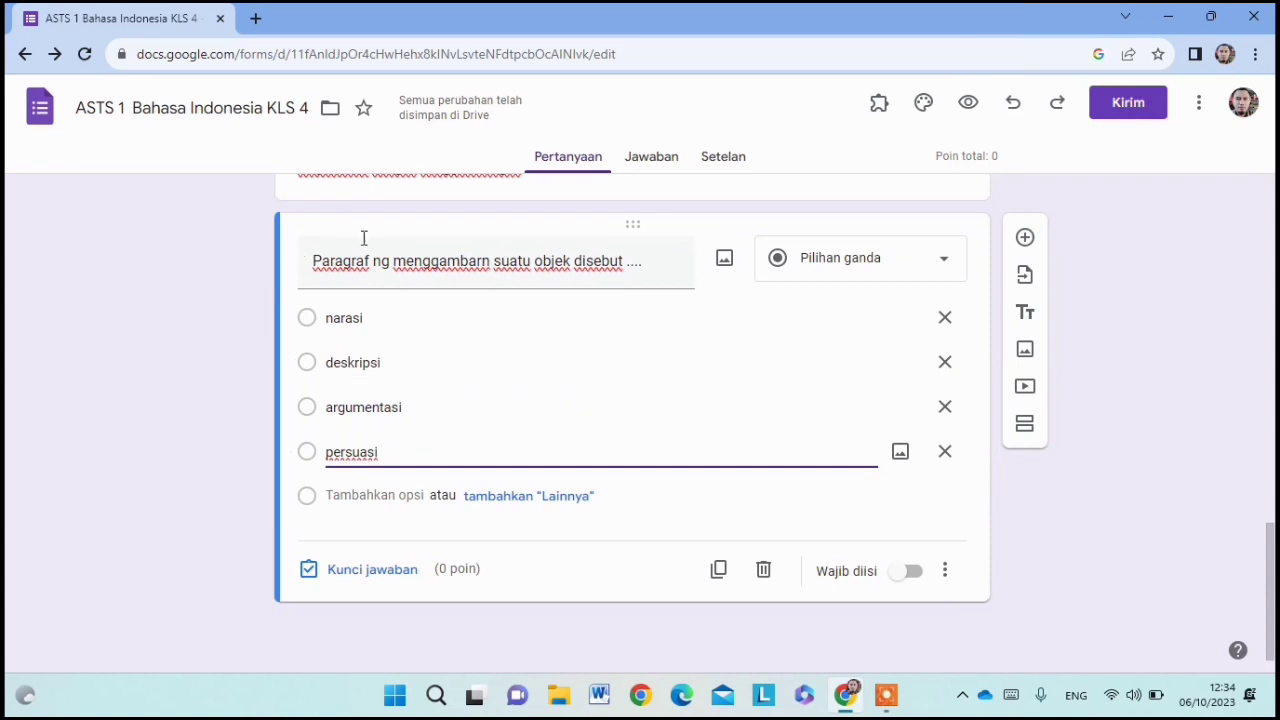
Step: Correct the multiple-choice question's wording to "Paragraf yang menggambarkan suatu objek disebut ...."
left_click(378, 266)
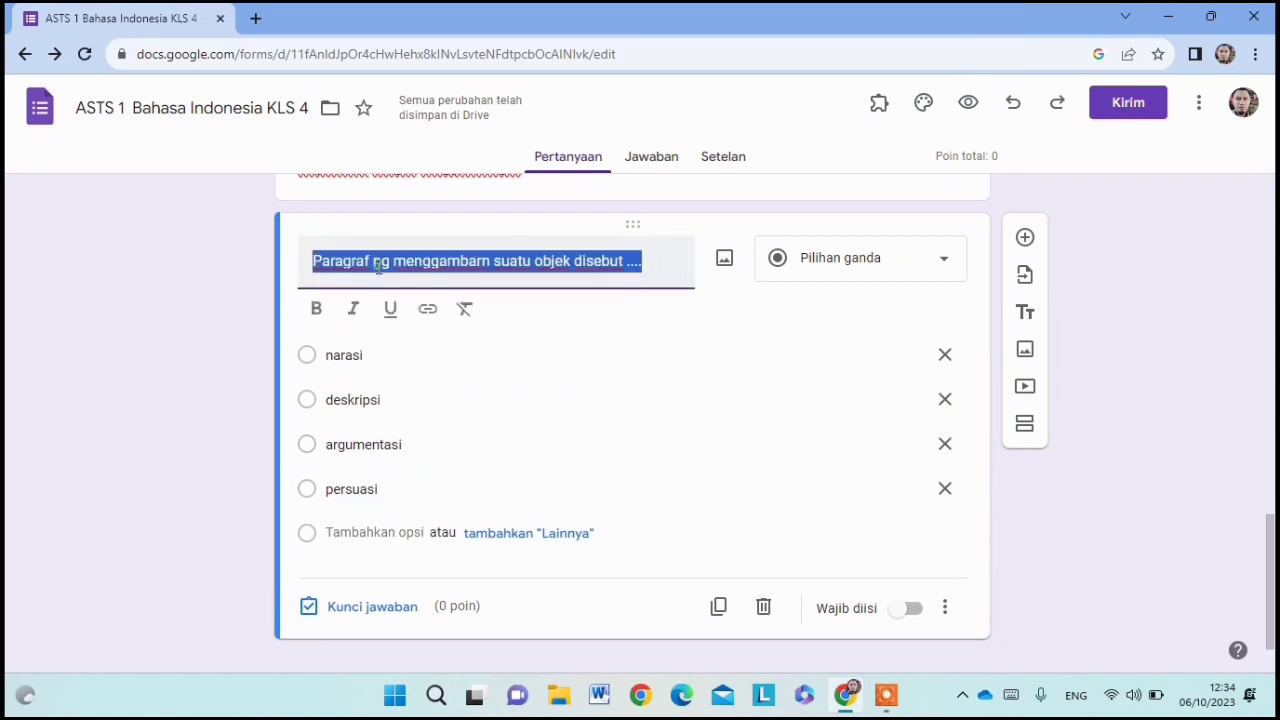
left_click(375, 266)
type("ya")
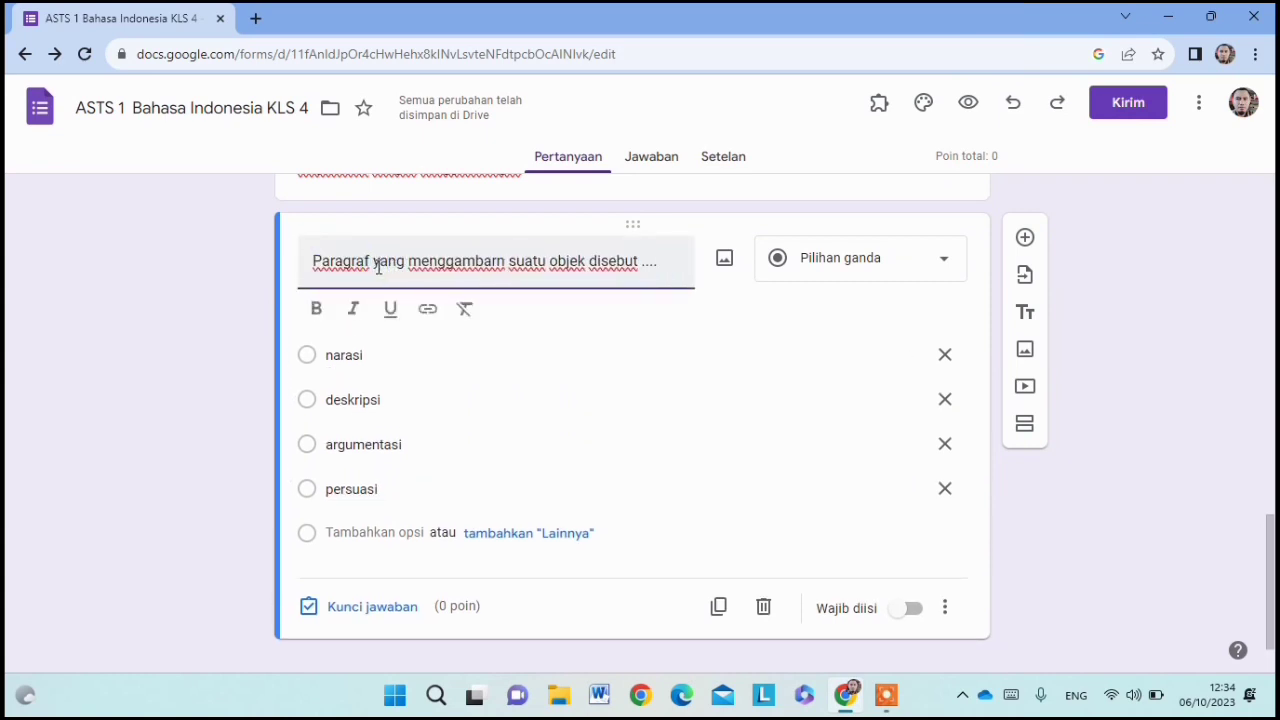
left_click(505, 261)
key("BackSpace")
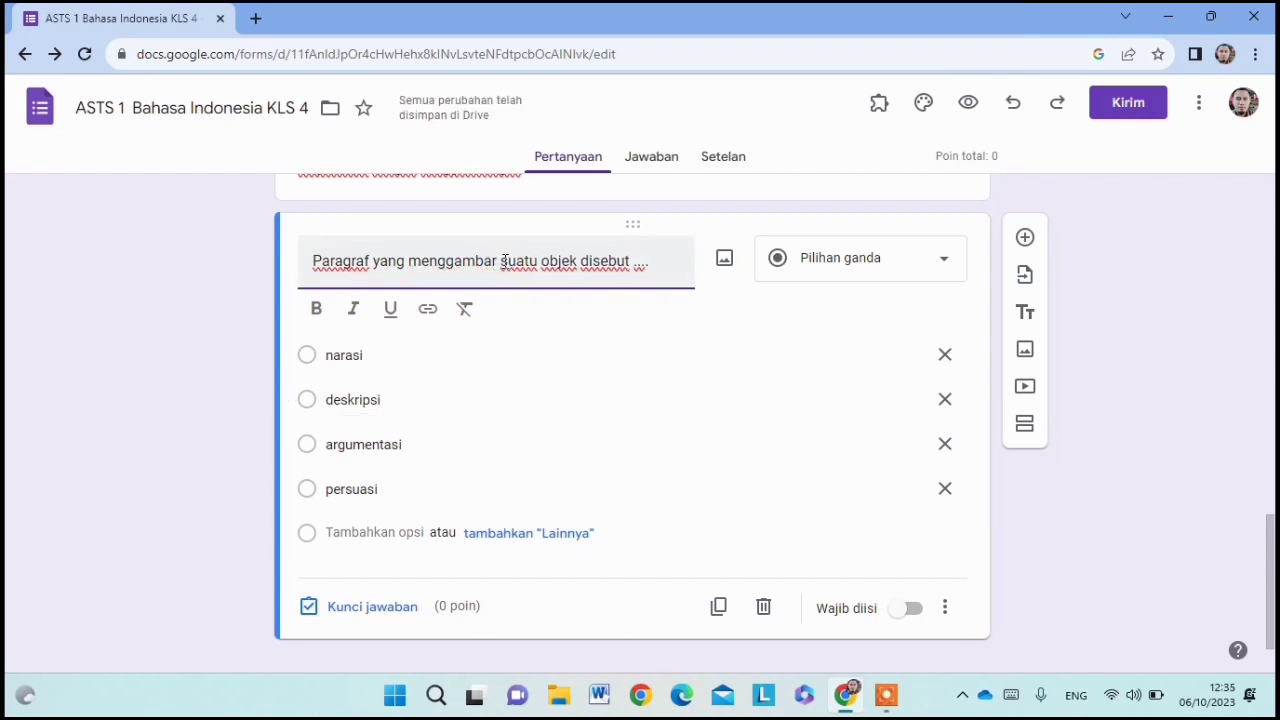
type("kan")
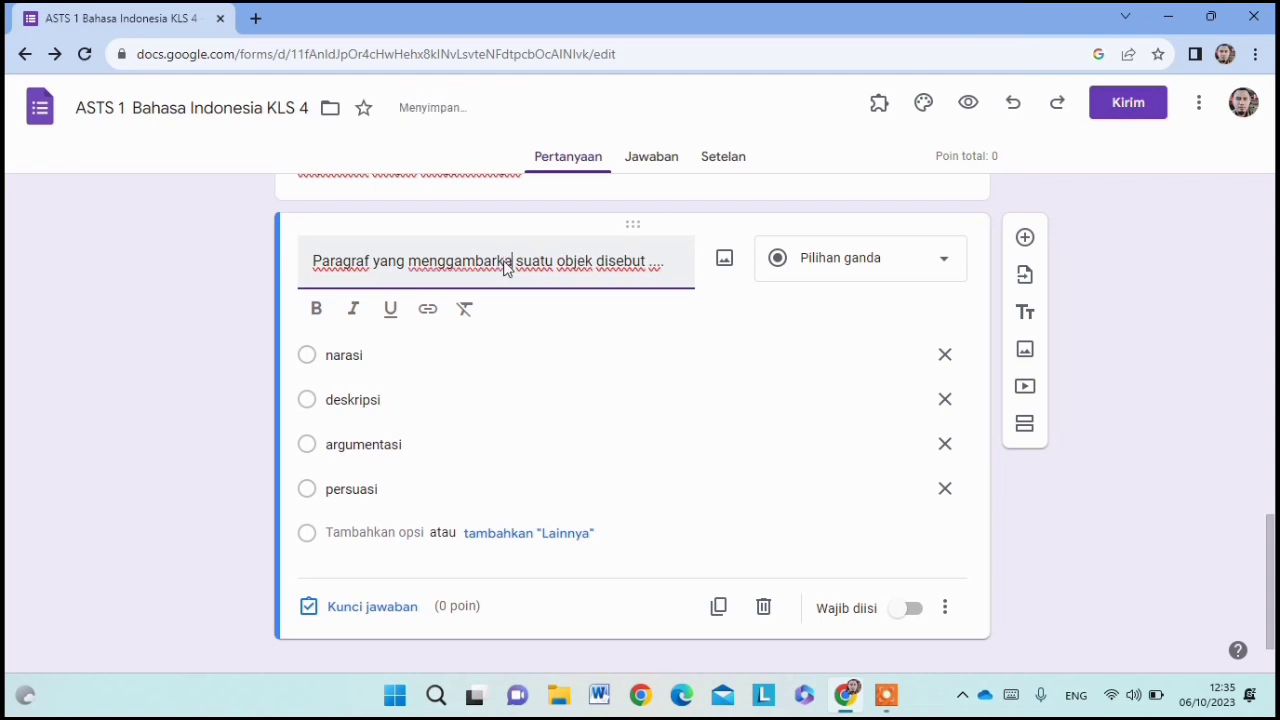
type("n")
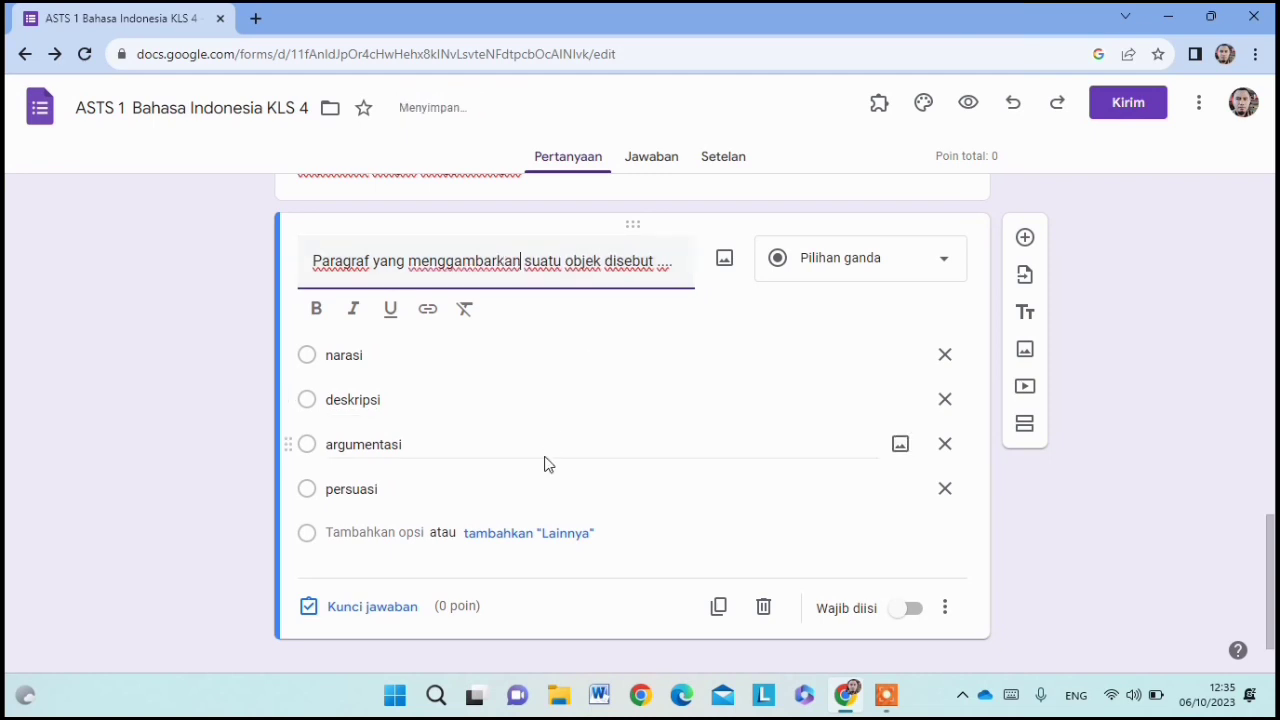
Step: Set the answer key of the multiple-choice question to deskripsi, worth 10 points
left_click(351, 610)
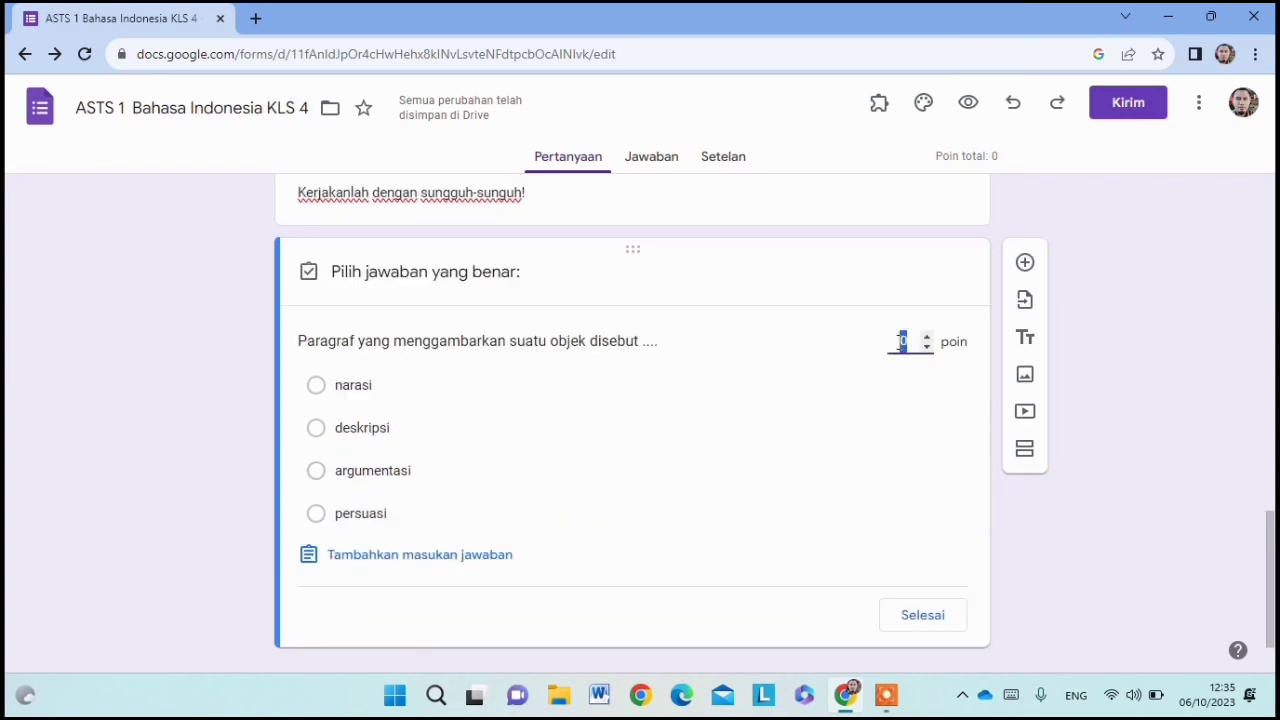
left_click(901, 341)
type("1")
left_click(318, 430)
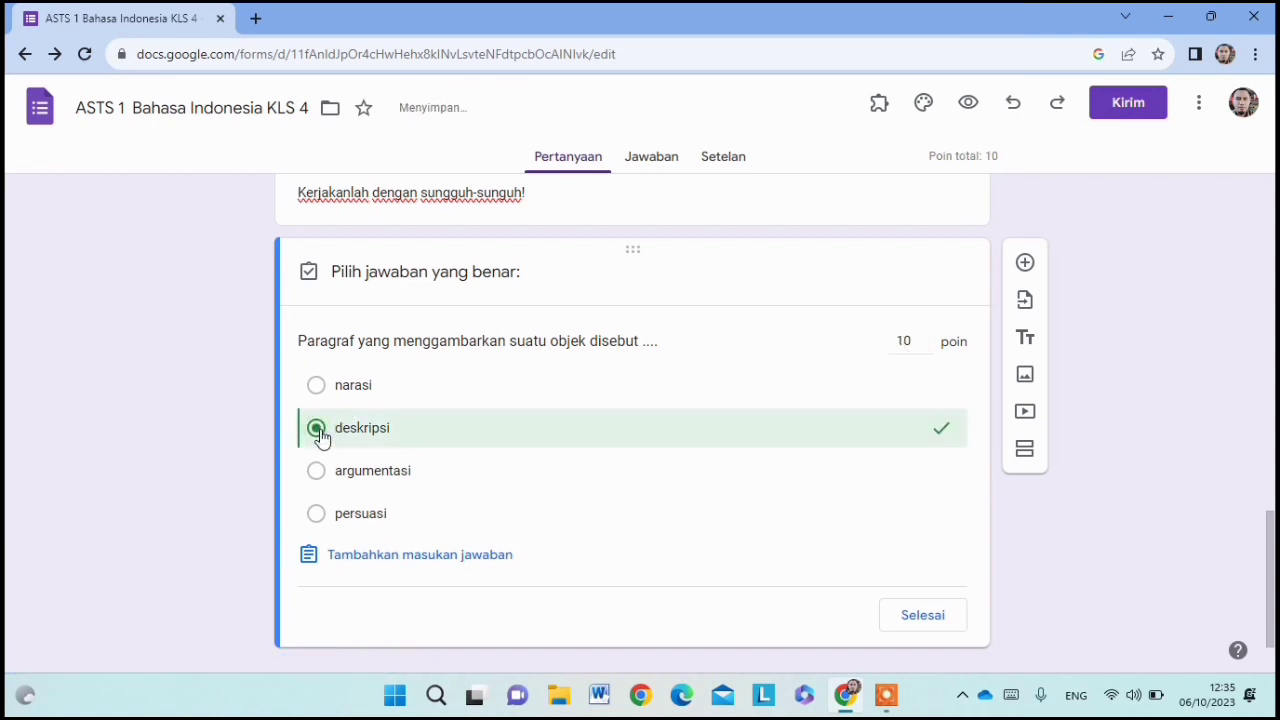
left_click(922, 616)
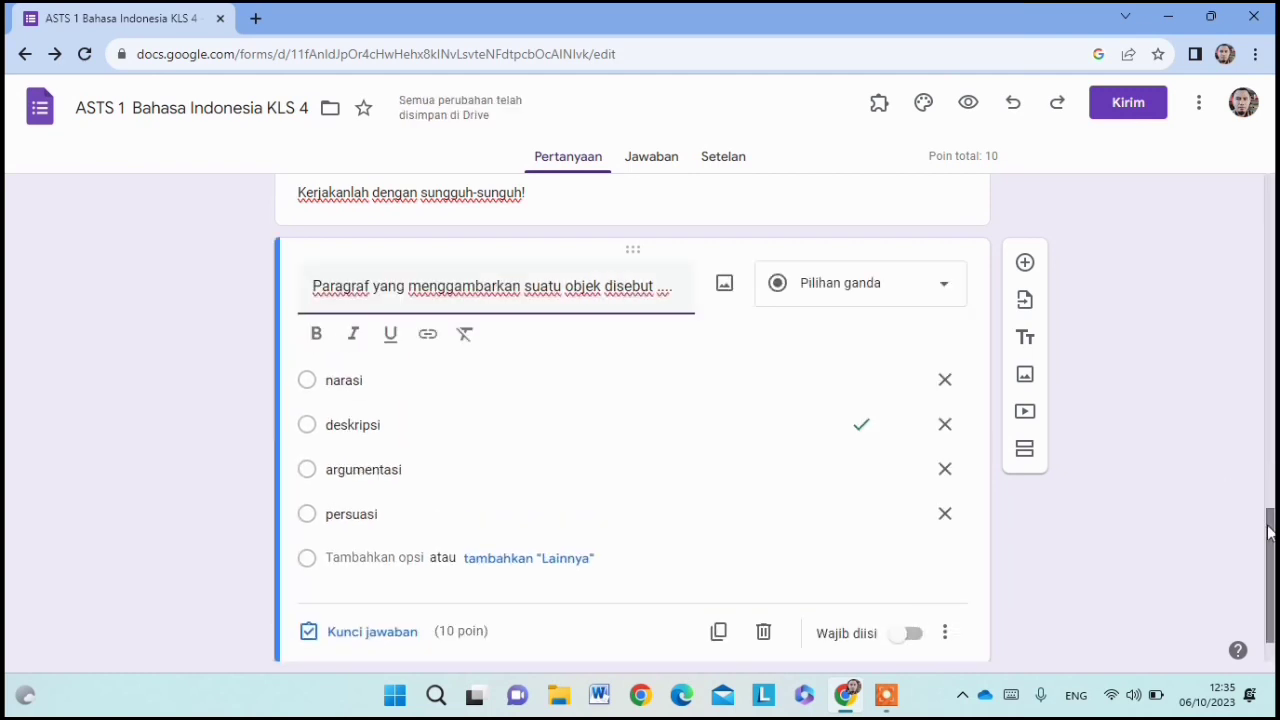
Step: Add a new question below the multiple-choice one and set its type to Jawaban singkat
scroll(1270, 533, "down", 1)
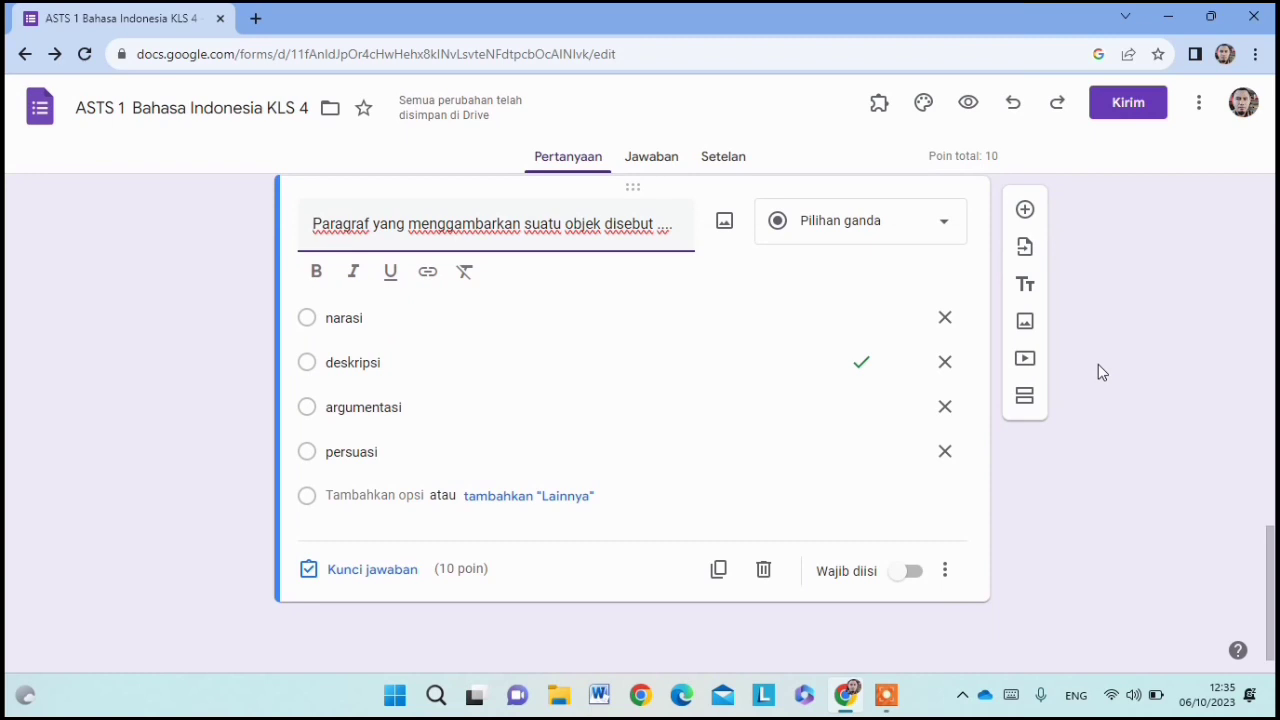
left_click(1026, 213)
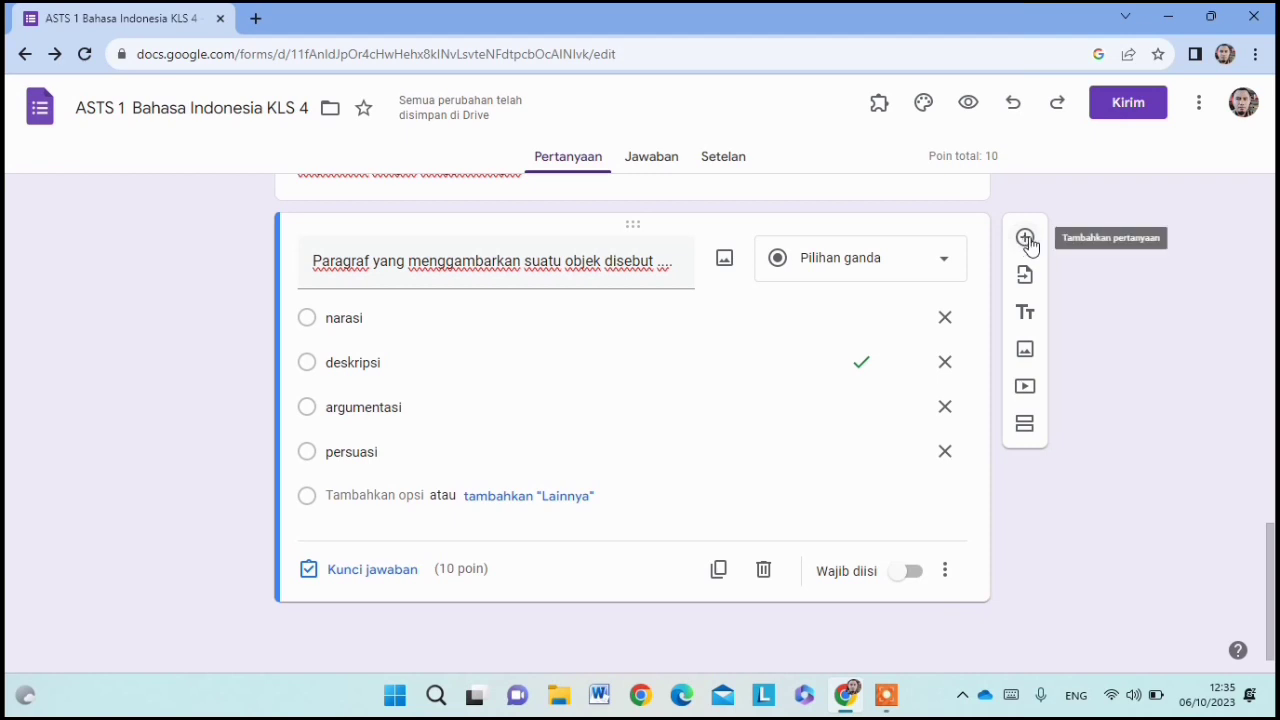
left_click(1025, 240)
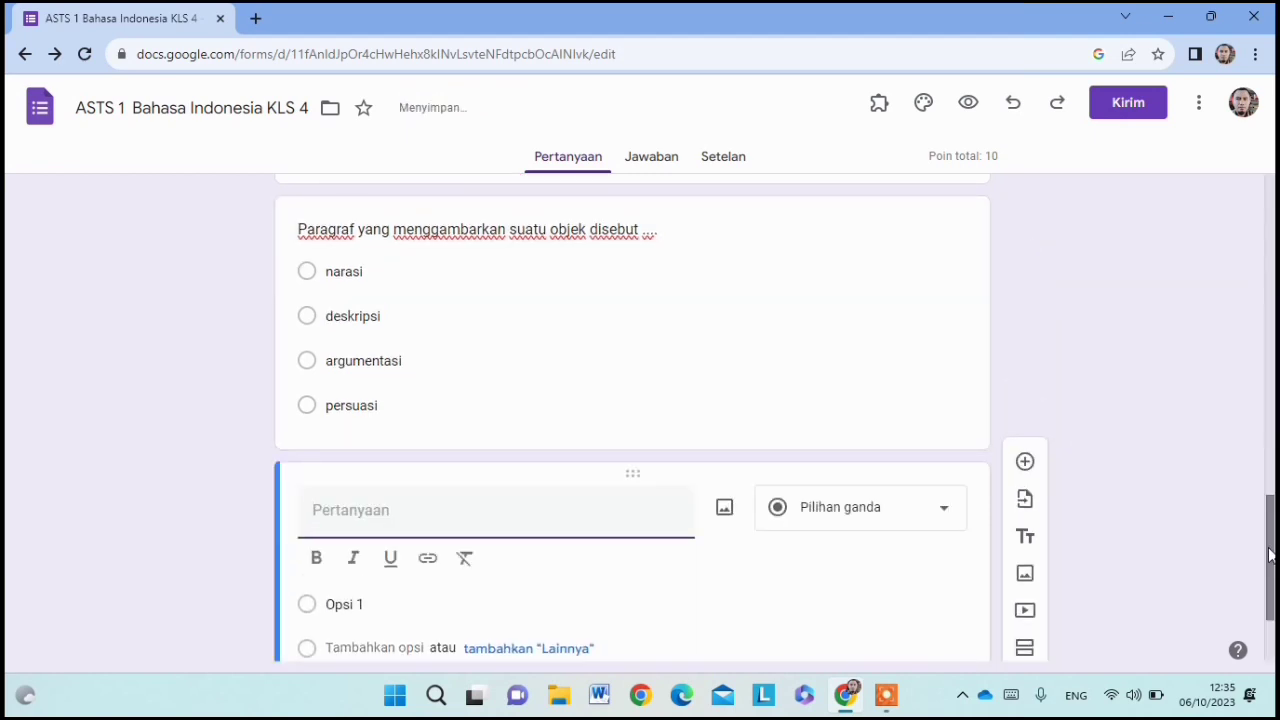
left_click_drag(1270, 555, 1270, 595)
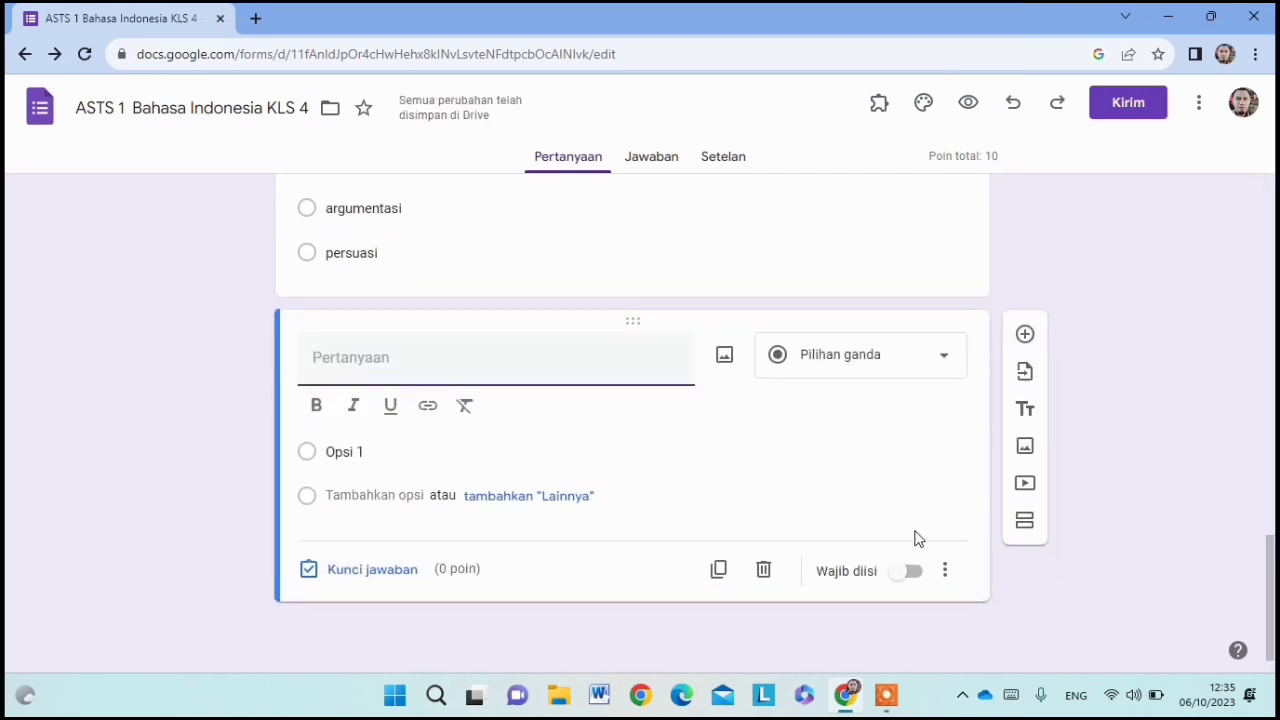
left_click(943, 360)
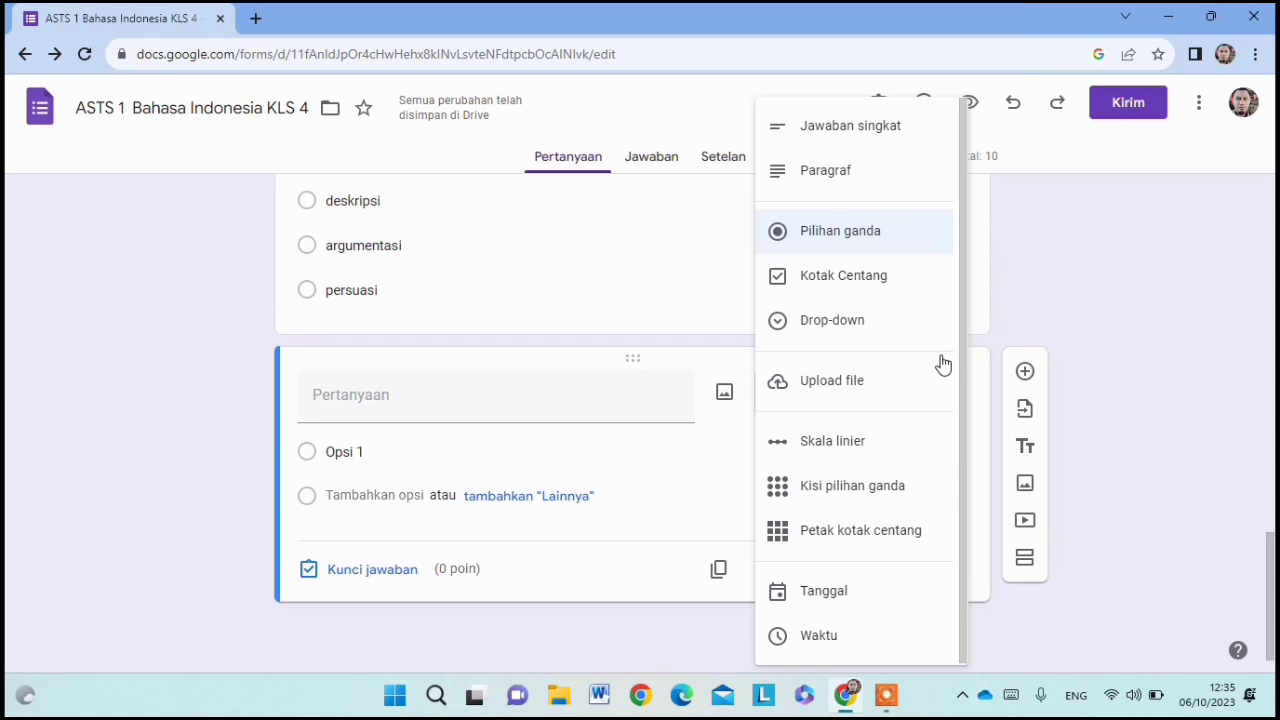
left_click(852, 138)
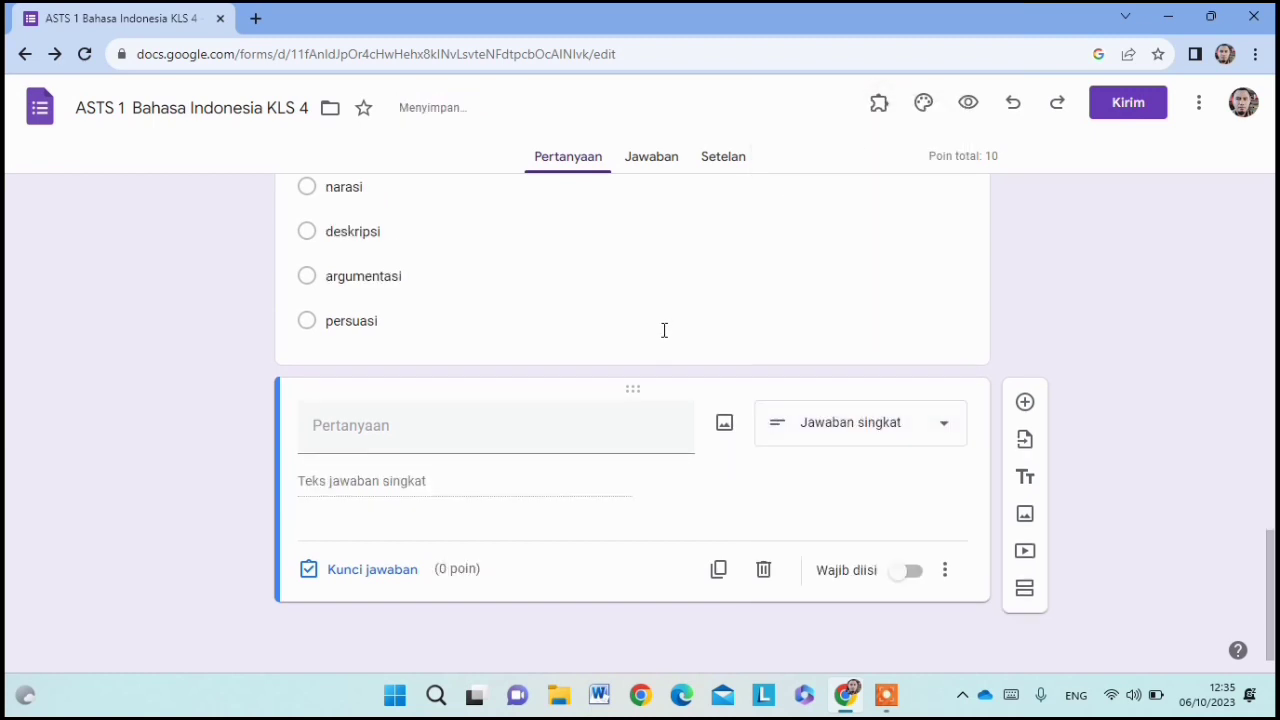
Step: Enter "Paragrag yang menceritakan suatu kejadian disebut paragraf ...." as the short-answer question's text
left_click(390, 443)
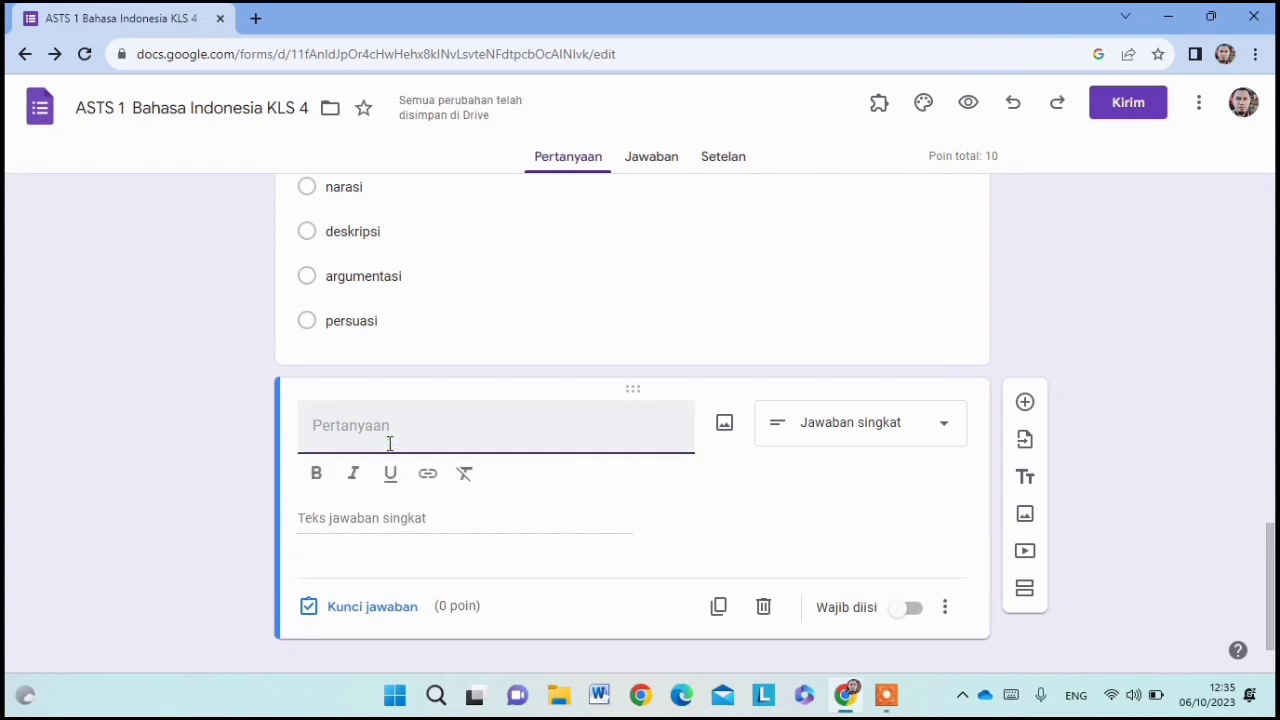
type("Paragrag ")
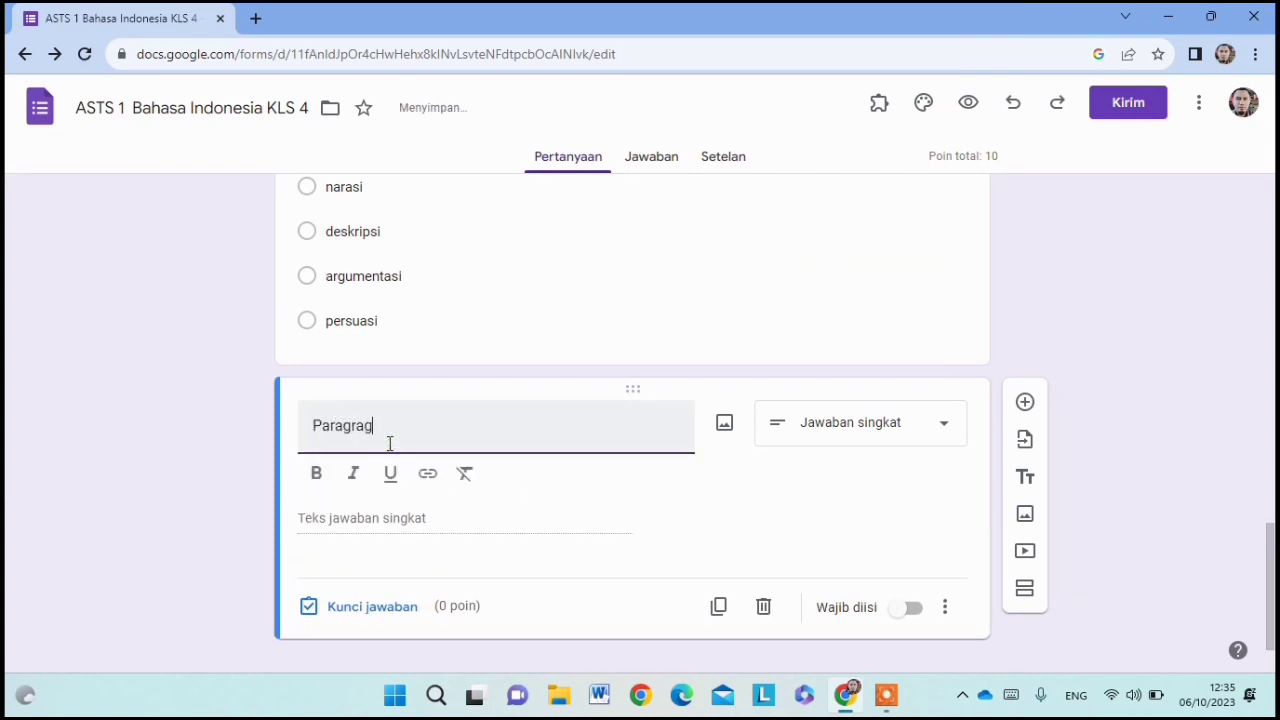
type("yang mencer")
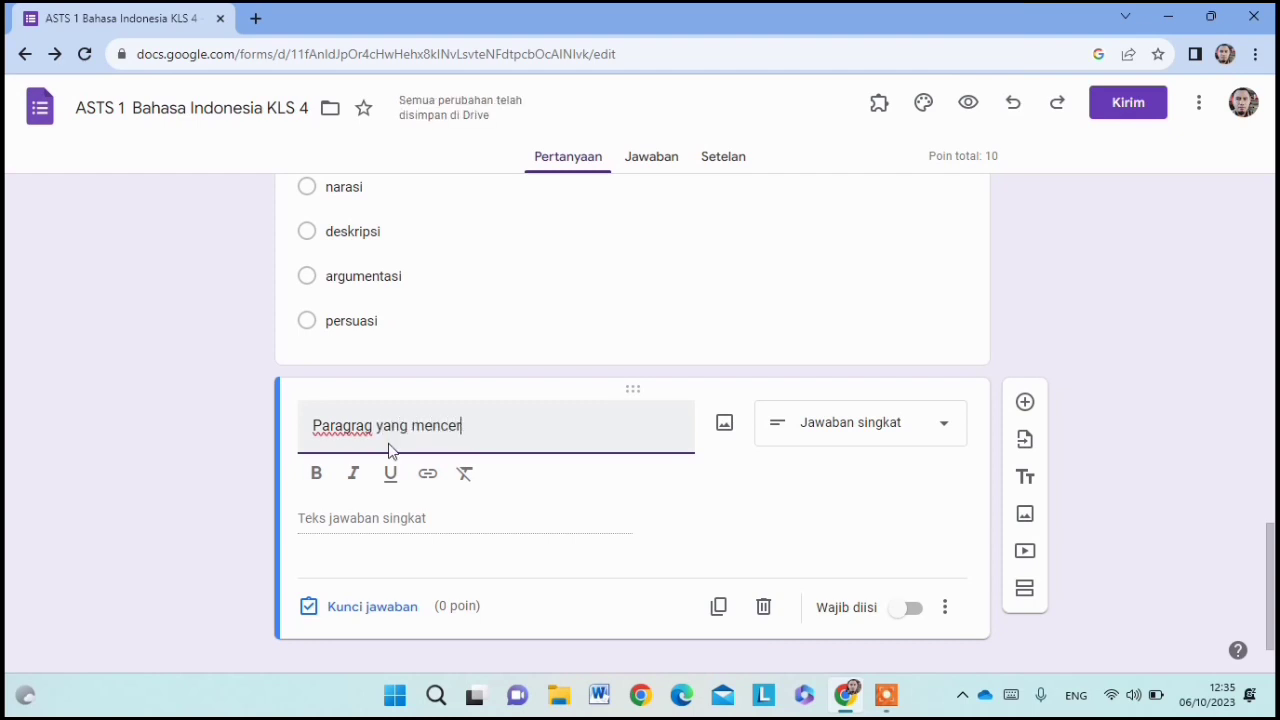
type("itakan ")
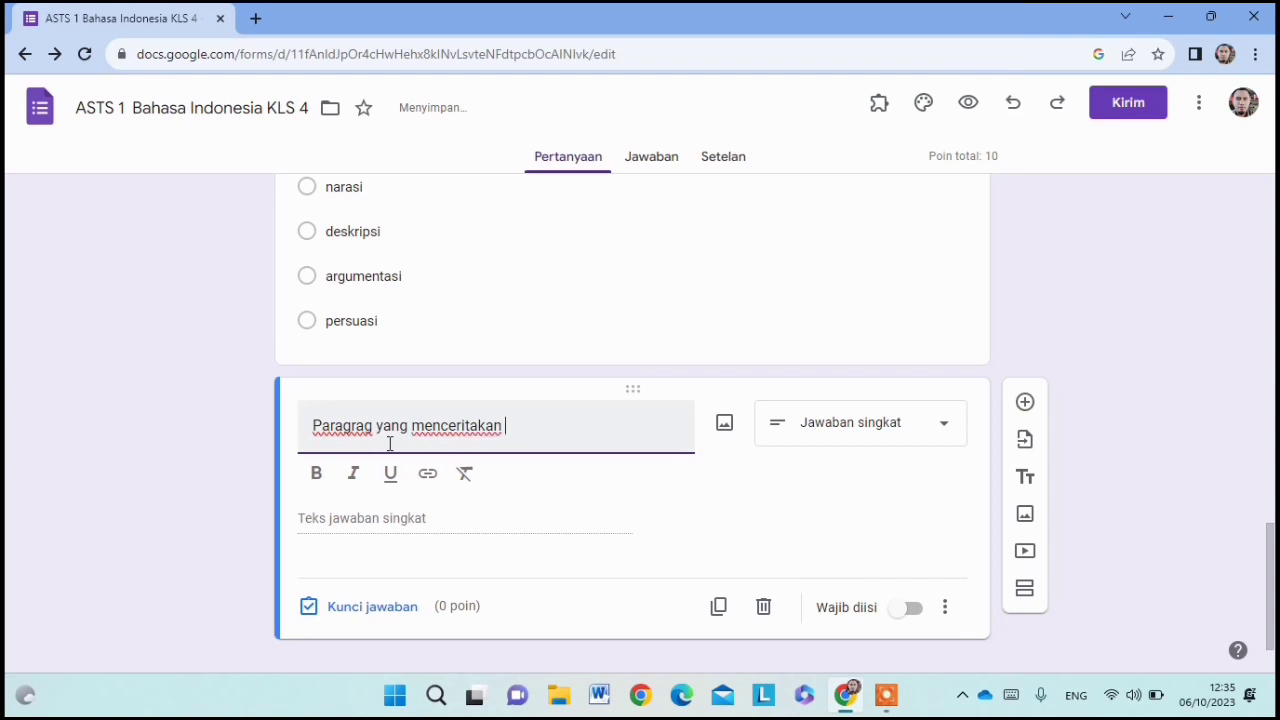
type("suatu kejadian d")
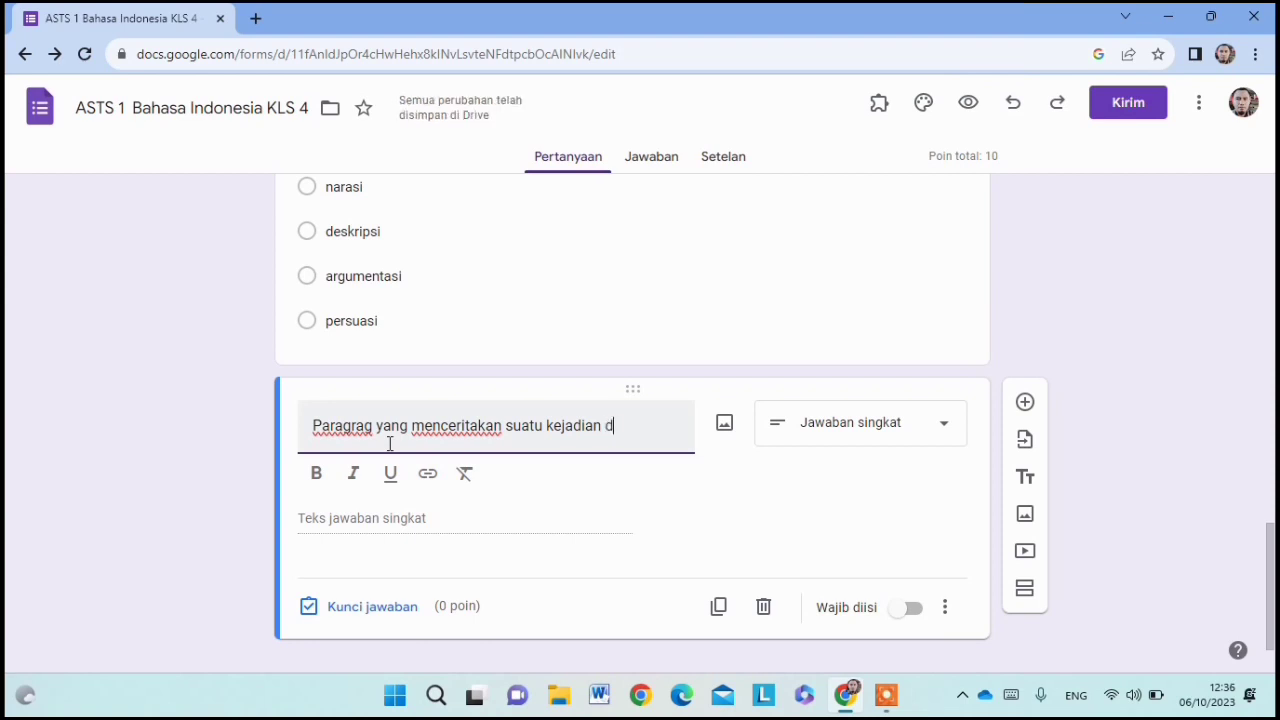
type("isebut ...")
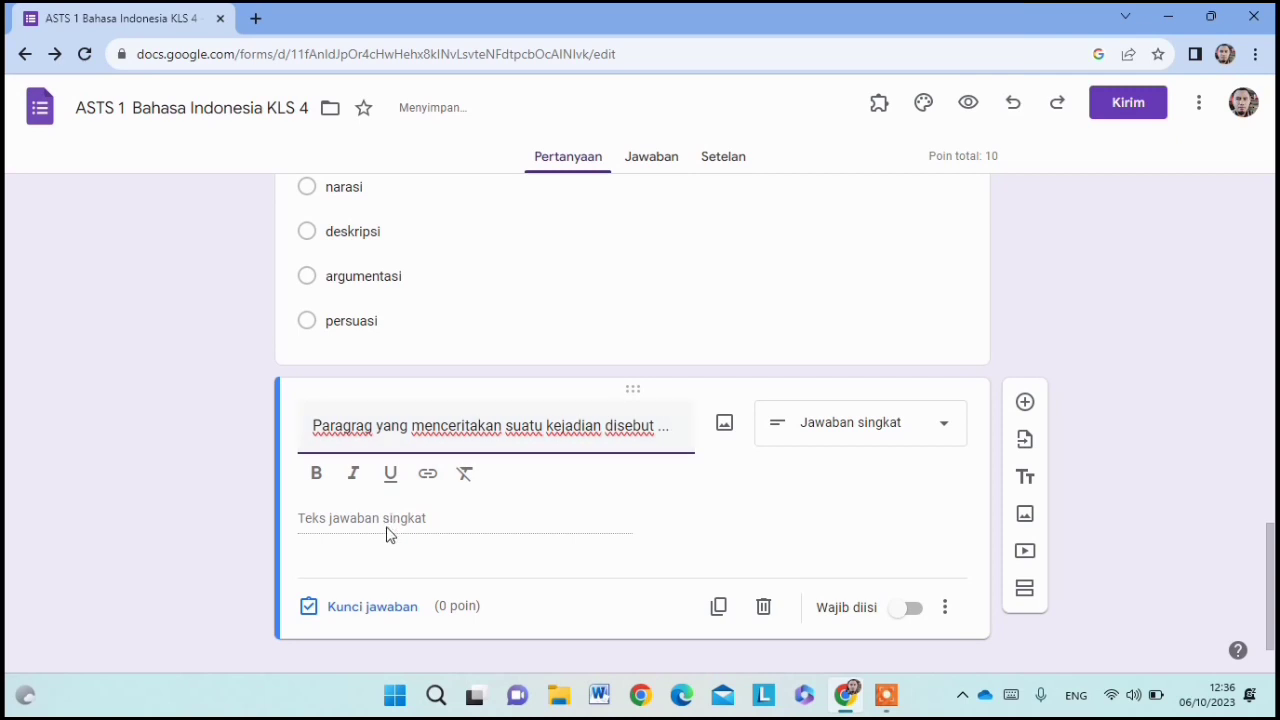
key("BackSpace")
key("BackSpace")
key("BackSpace")
type("paragraf")
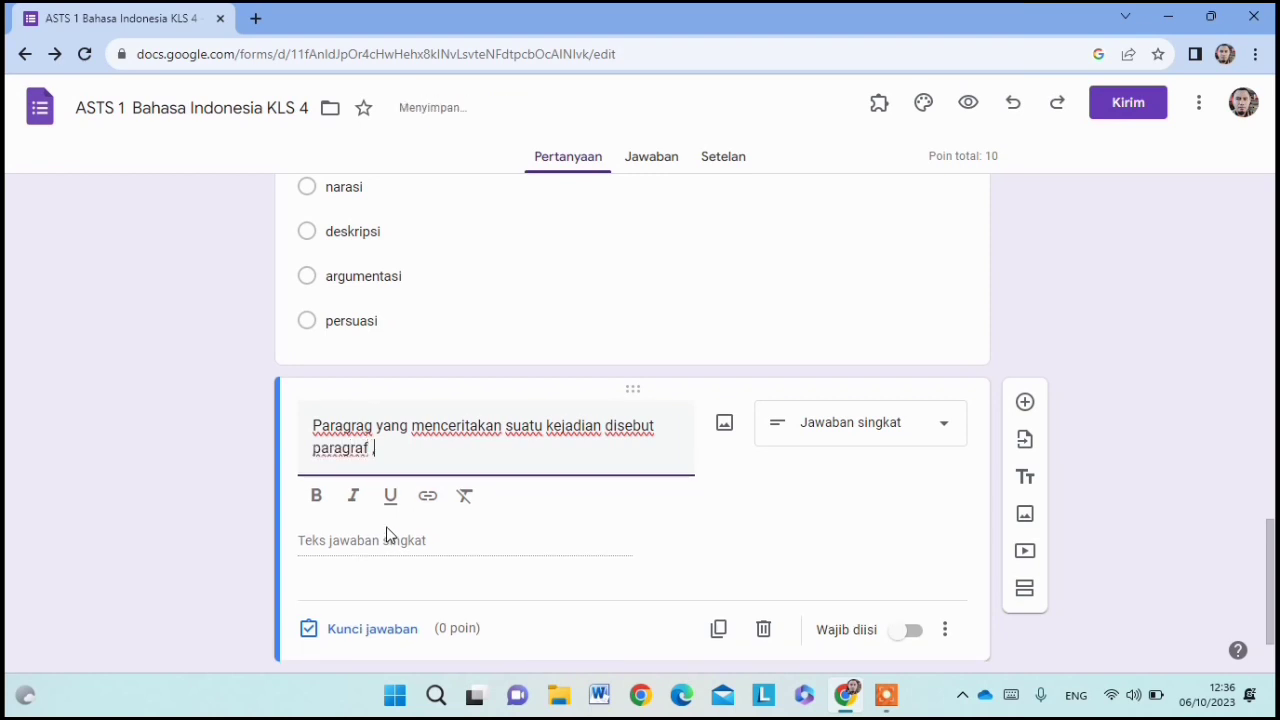
type(" ....")
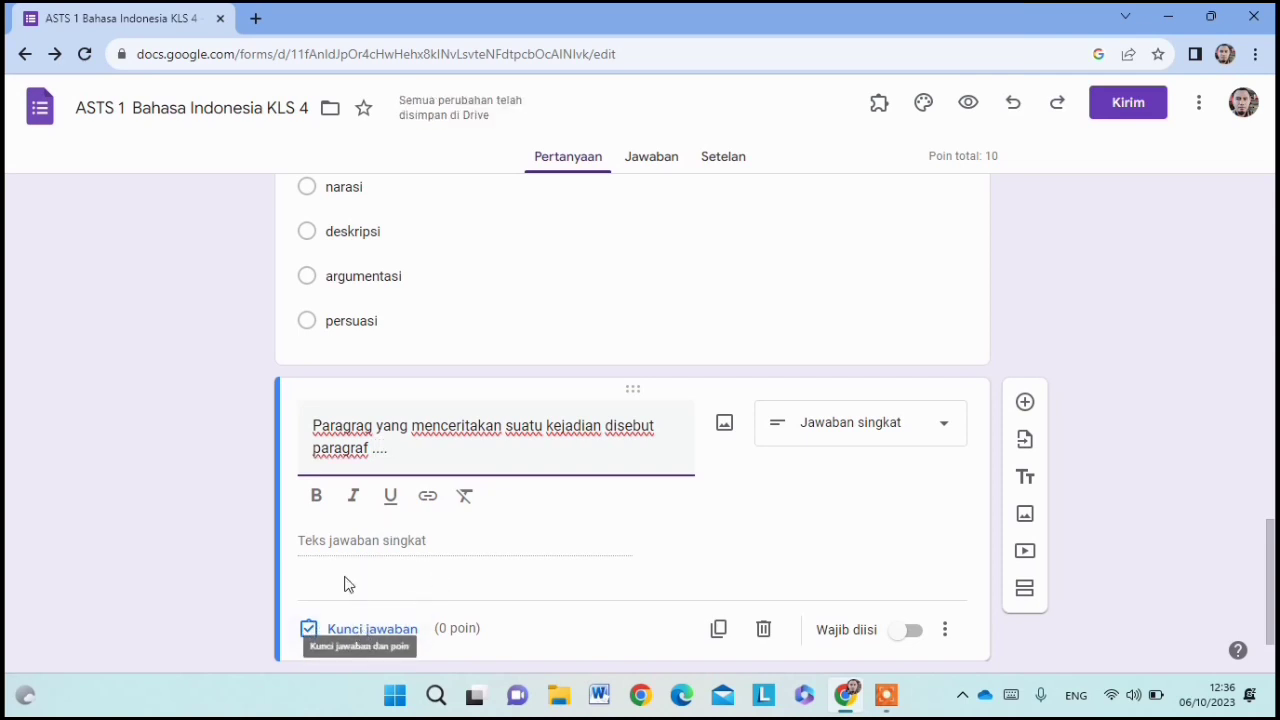
Step: Set the short-answer question's answer key to narasi, worth 10 points
left_click(363, 639)
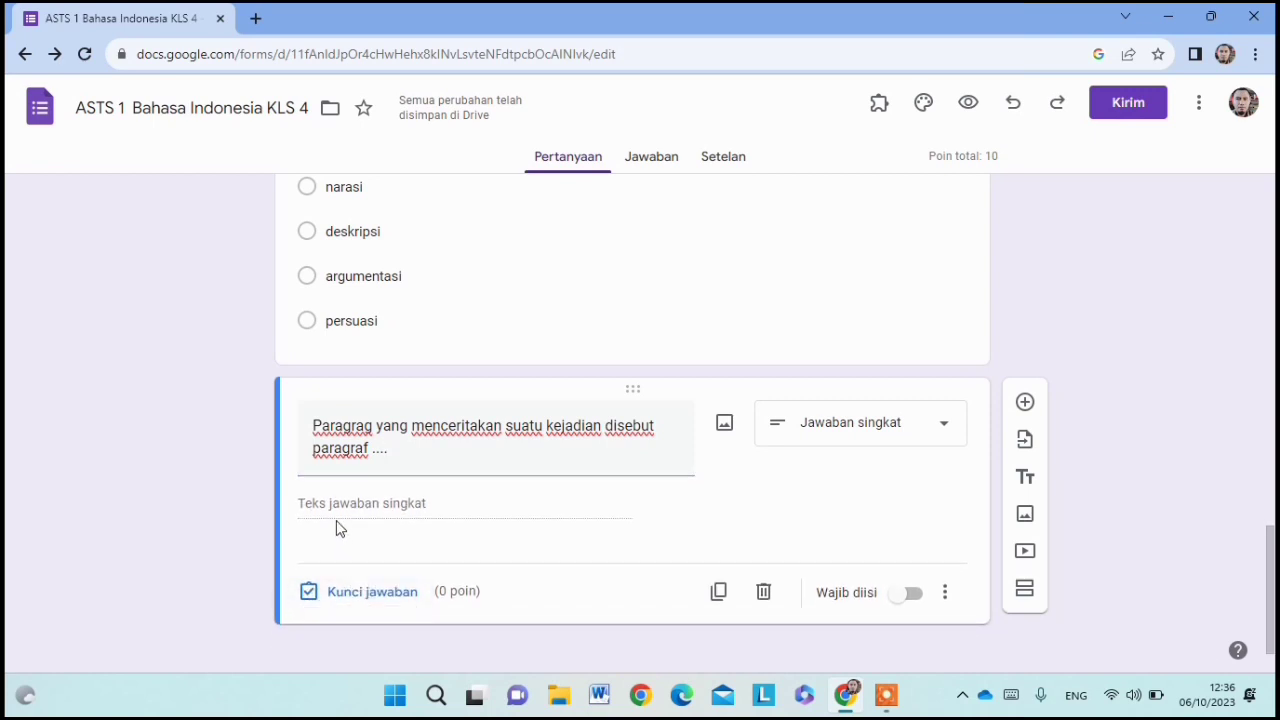
left_click(365, 600)
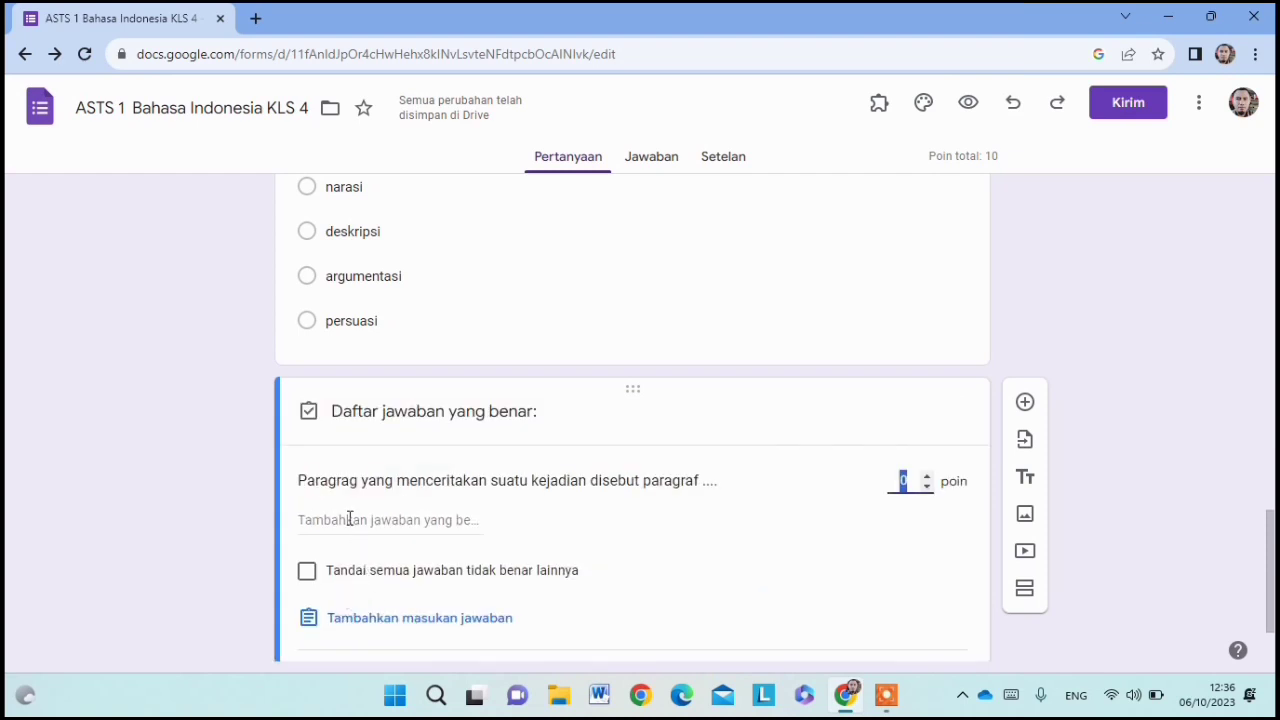
left_click(901, 481)
type("1")
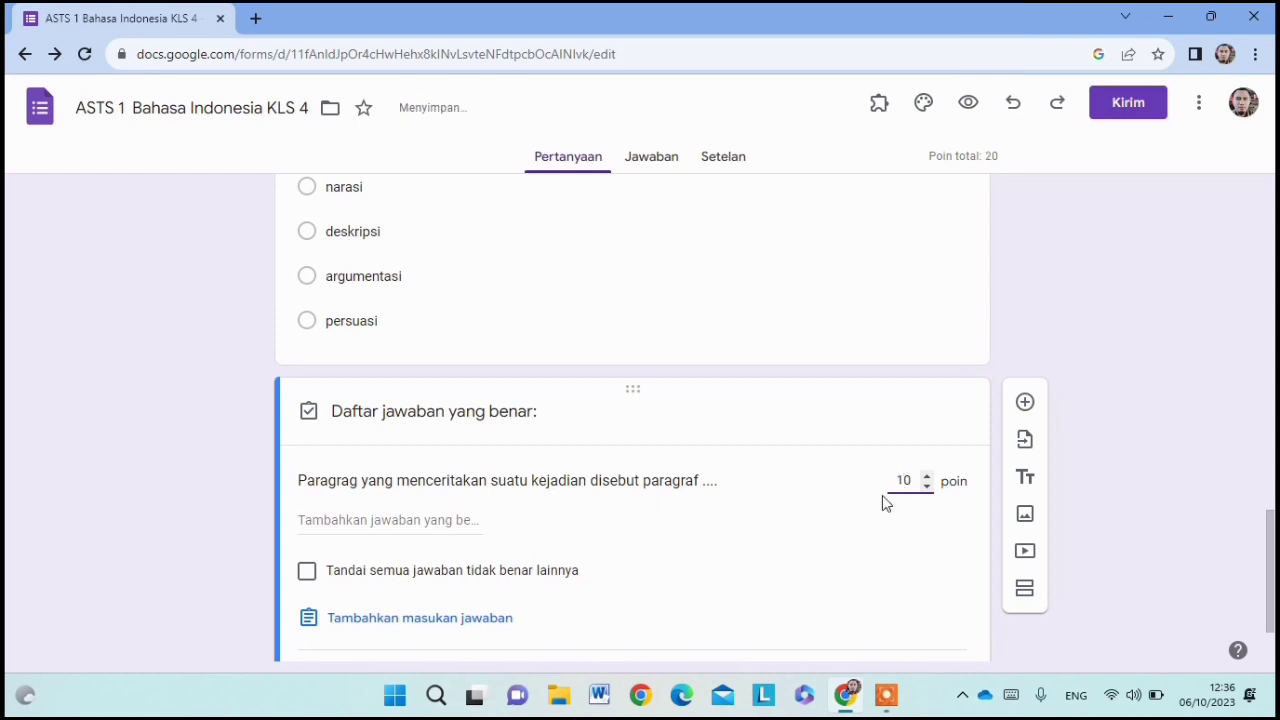
left_click(396, 520)
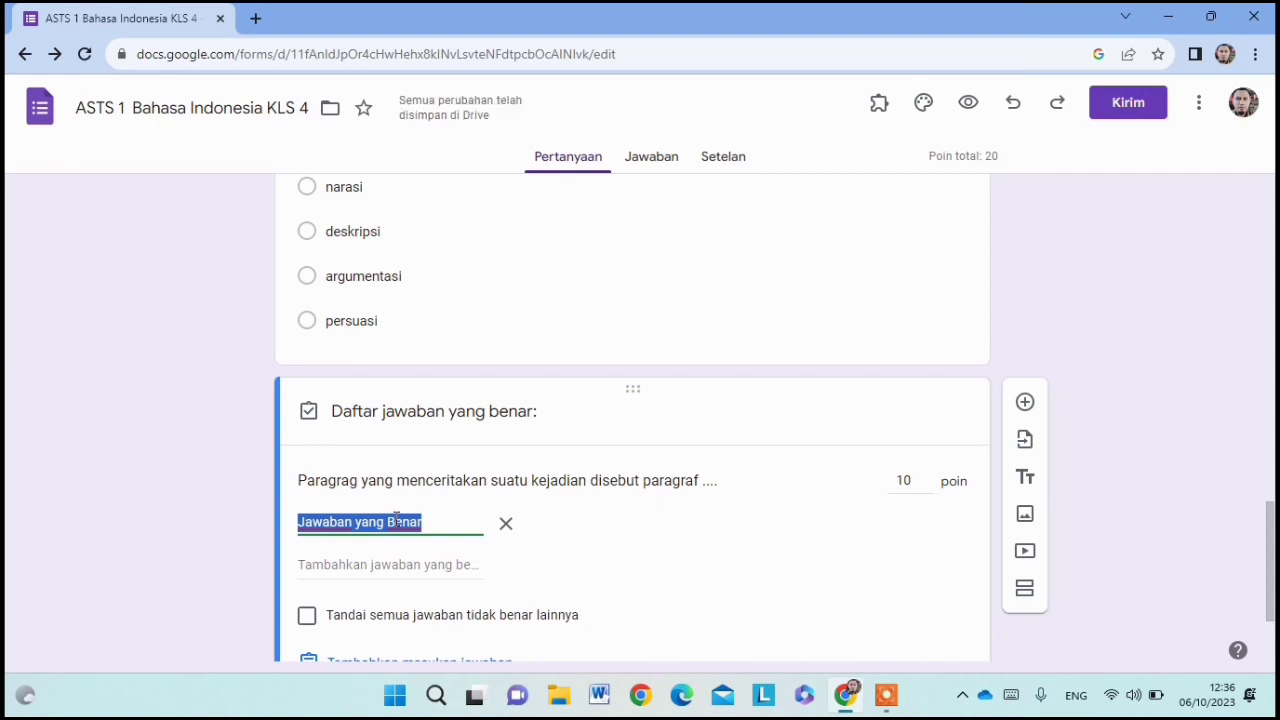
left_click(354, 480)
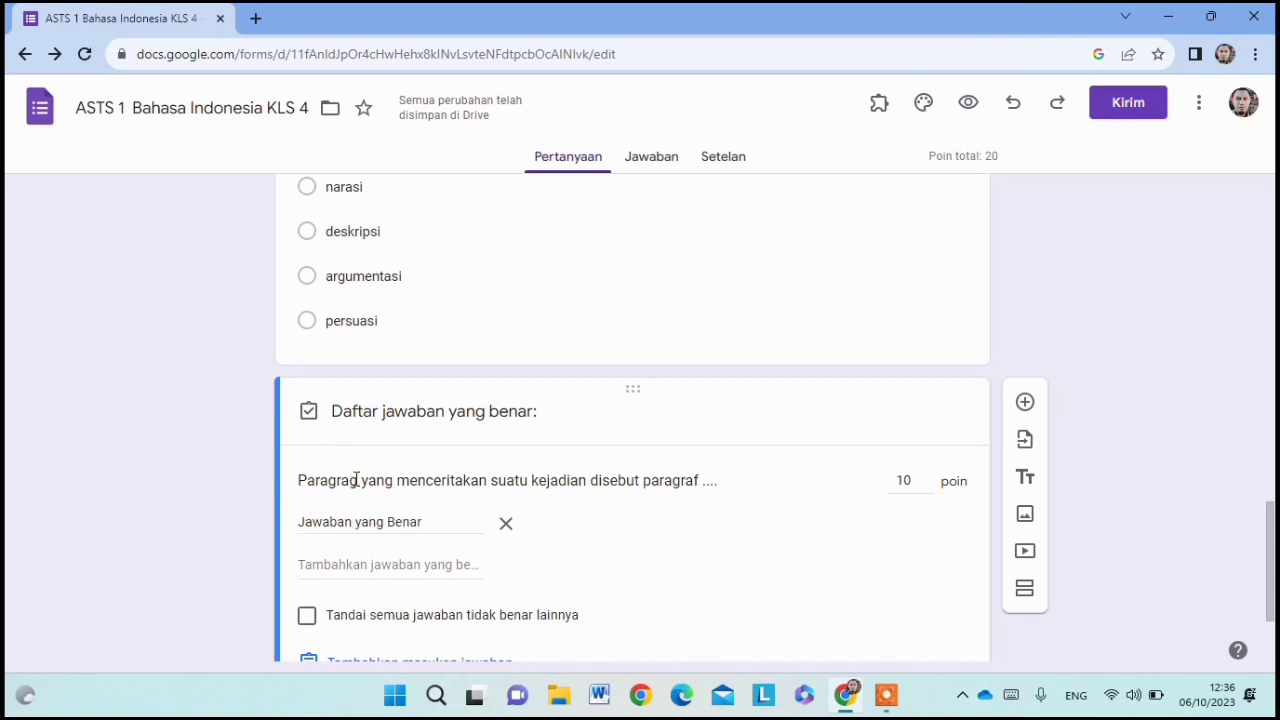
left_click(349, 522)
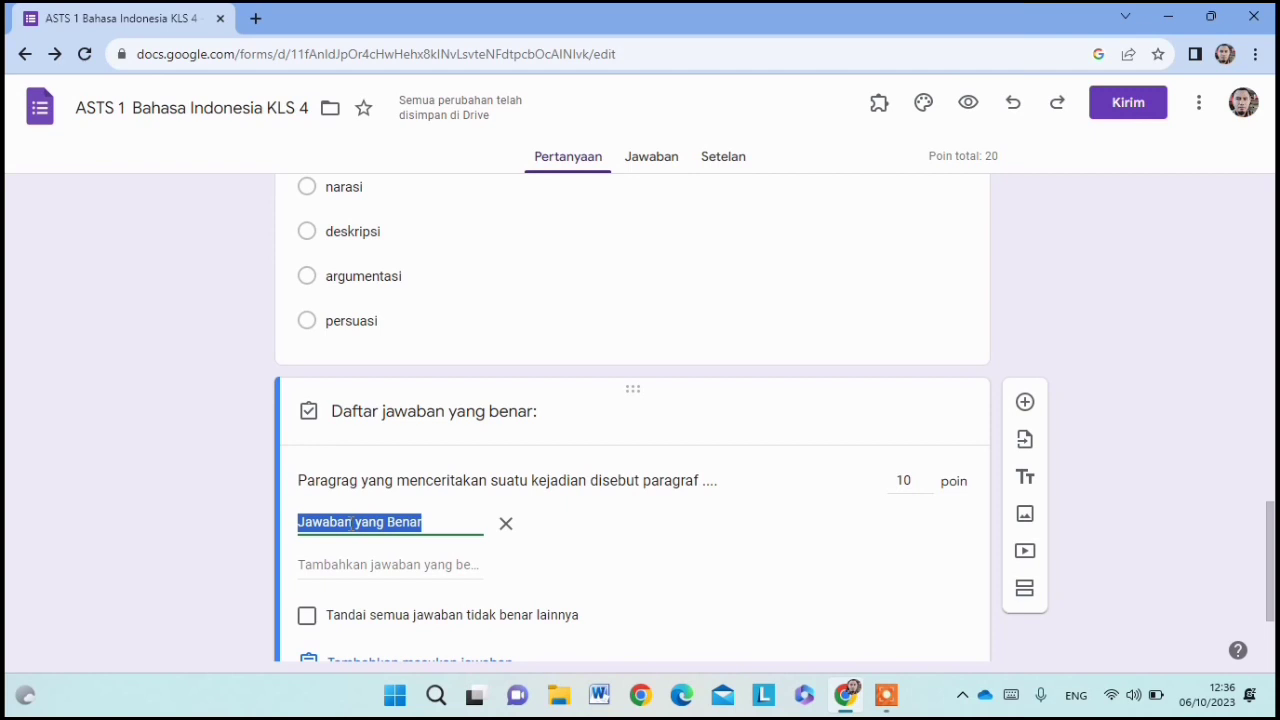
type("naras")
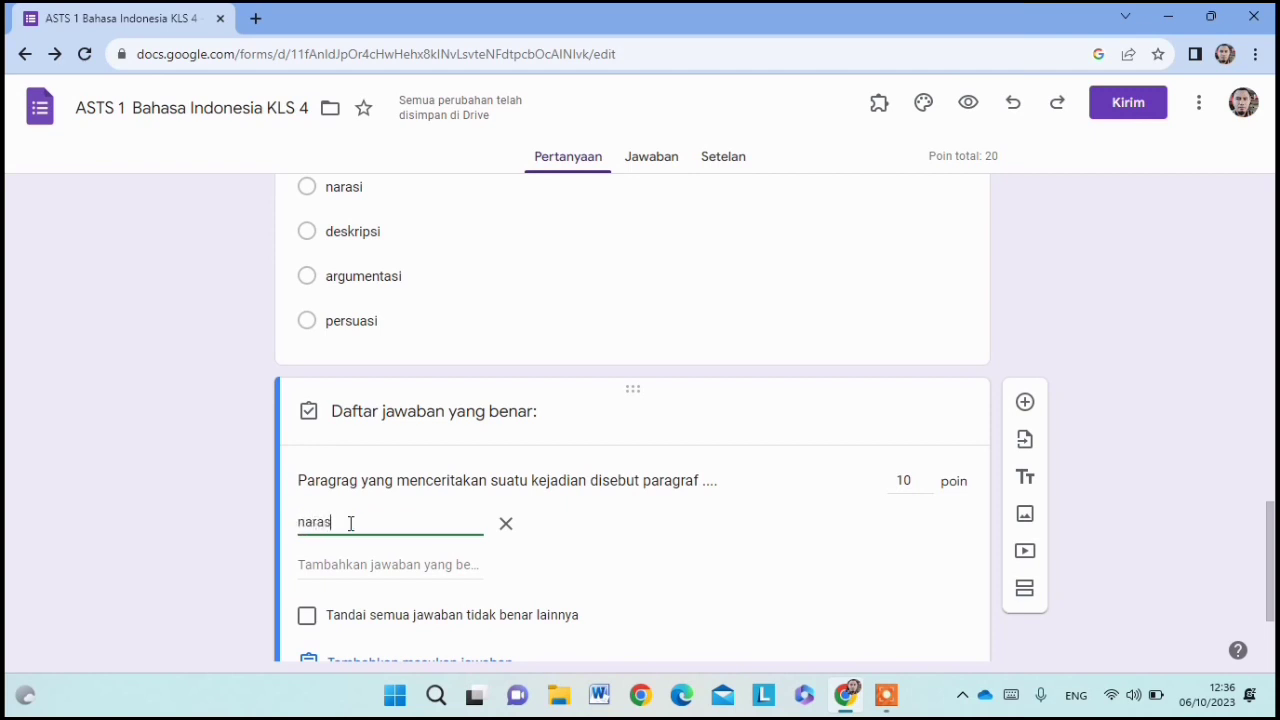
type("i")
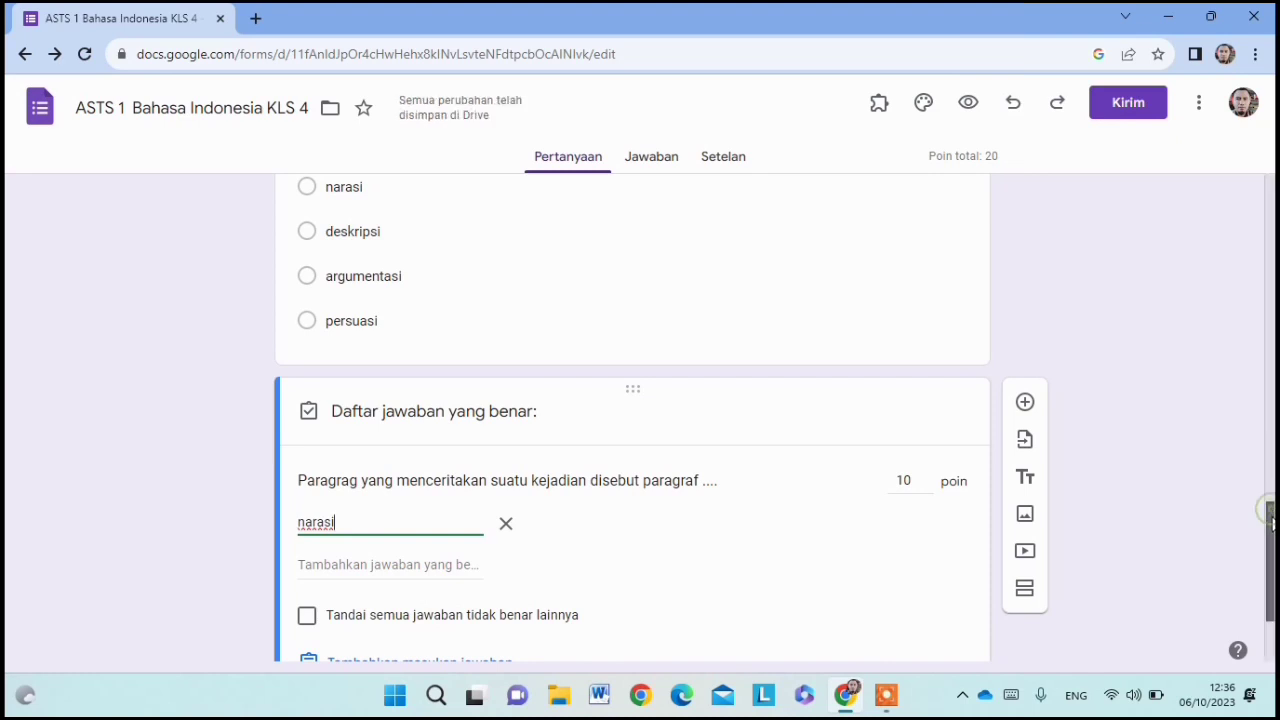
left_click_drag(1271, 512, 1272, 553)
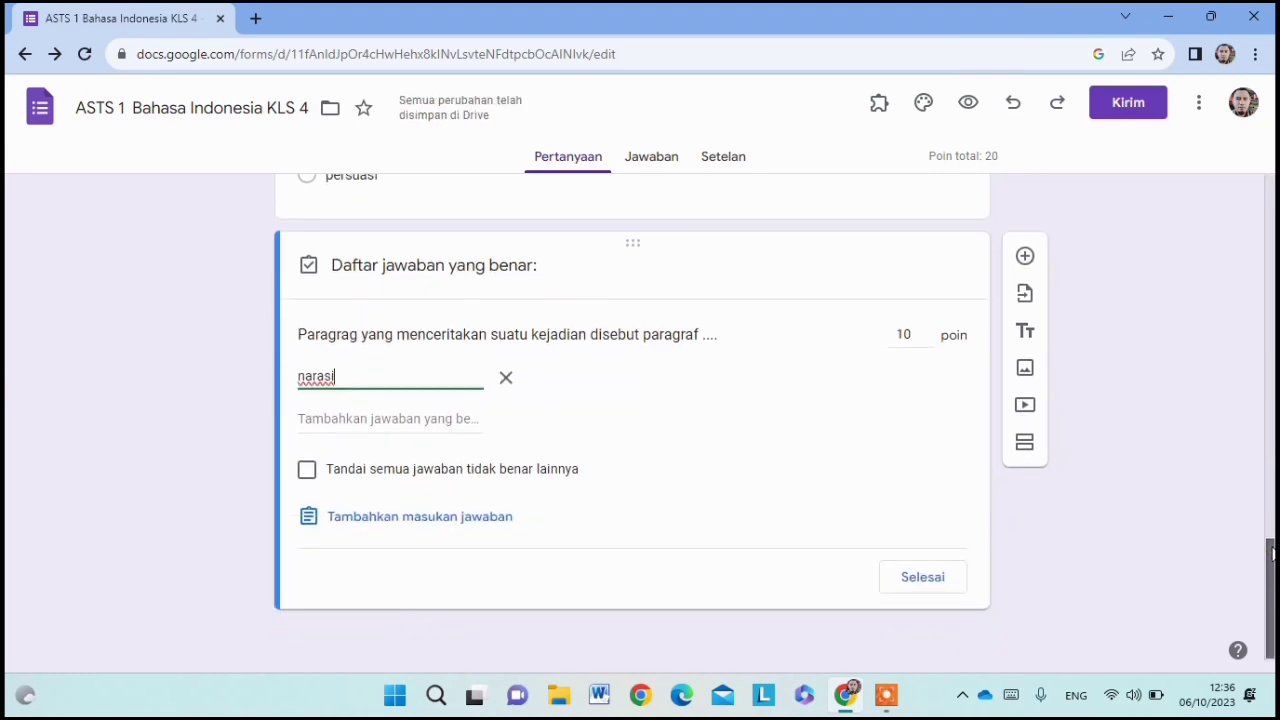
left_click(916, 590)
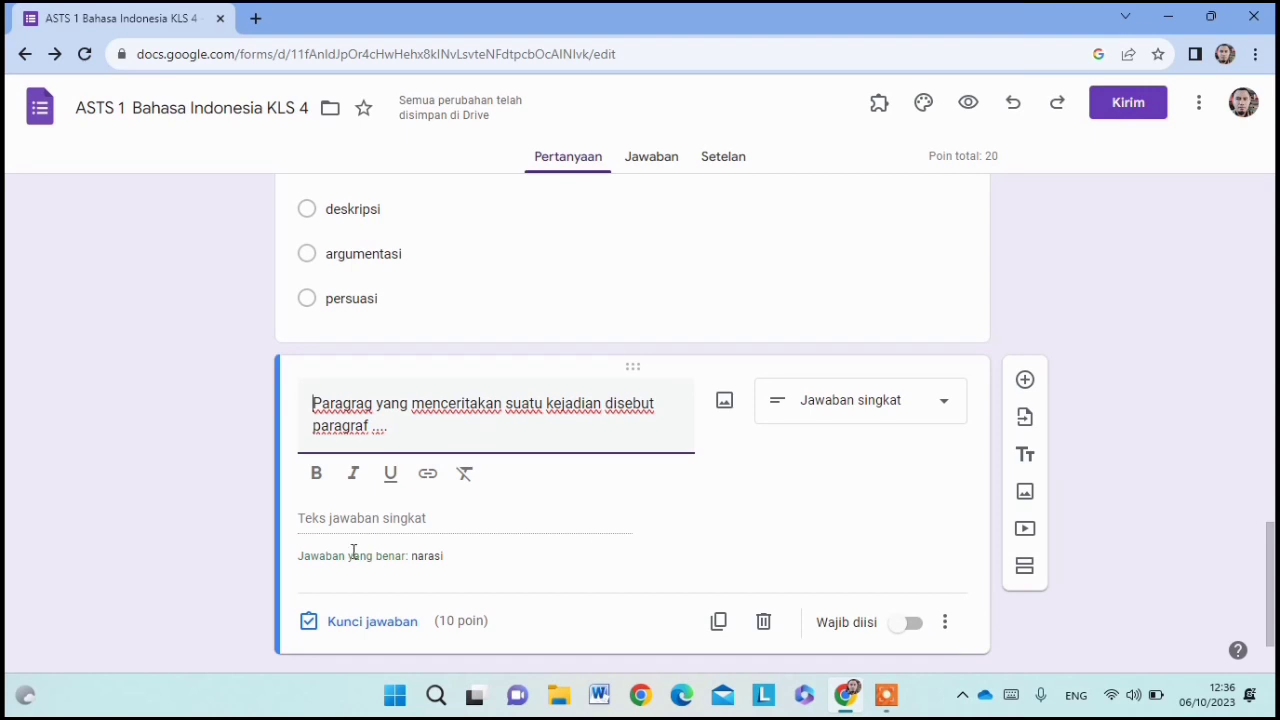
Step: Correct the first word of the short-answer question to "Paragraf"
left_click(373, 404)
key("BackSpace")
type("f")
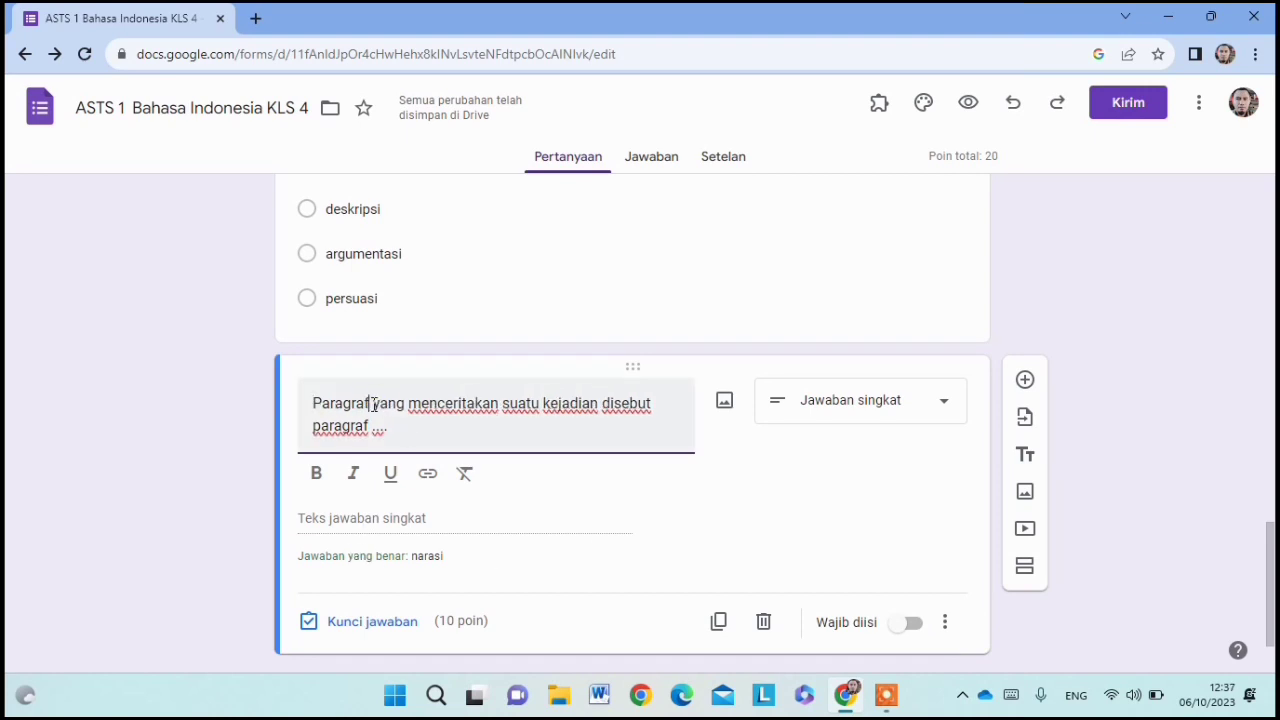
Step: Add the line "(jawaban dengan huruf kecil semua)" below the short-answer question's text
left_click(392, 430)
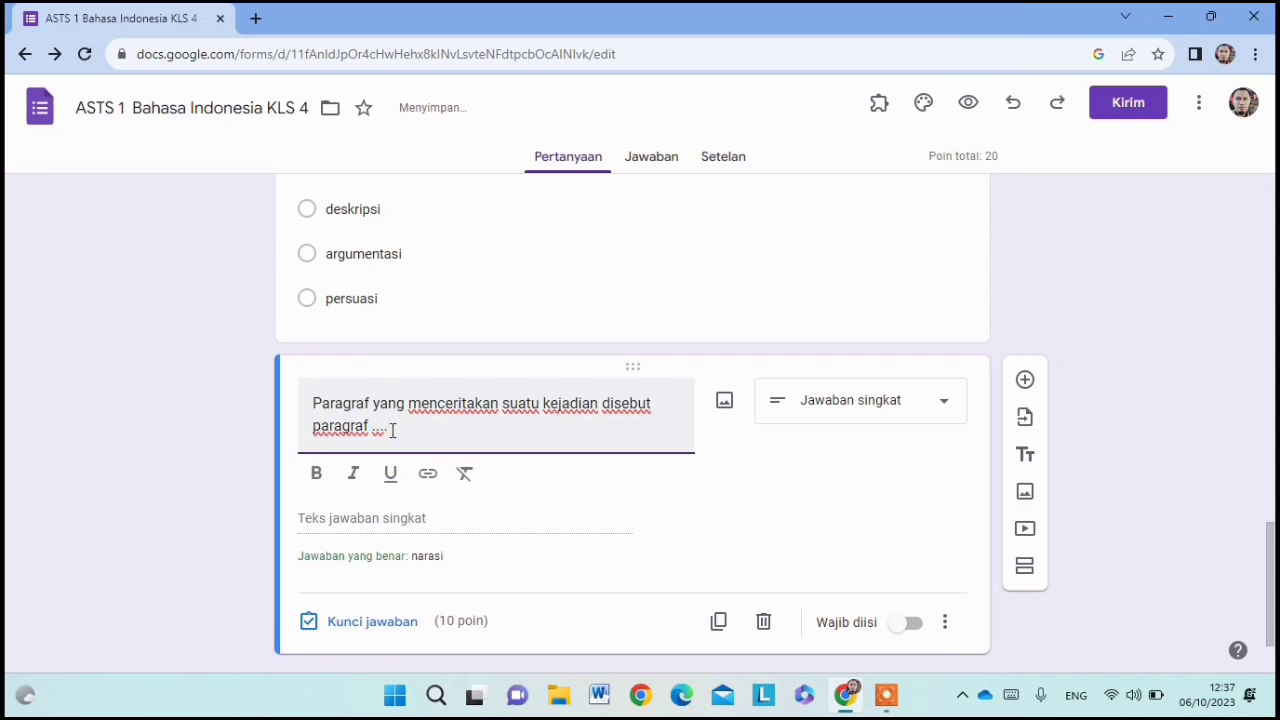
key("Return")
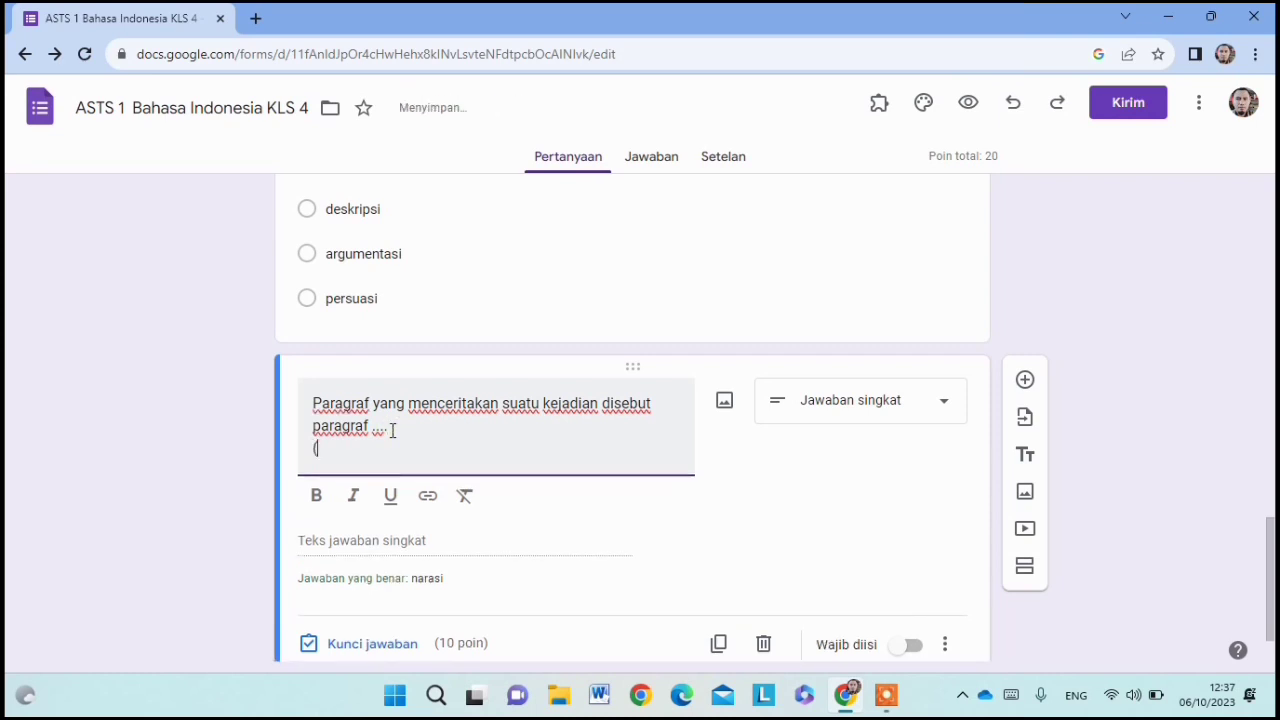
type("(jawaban den")
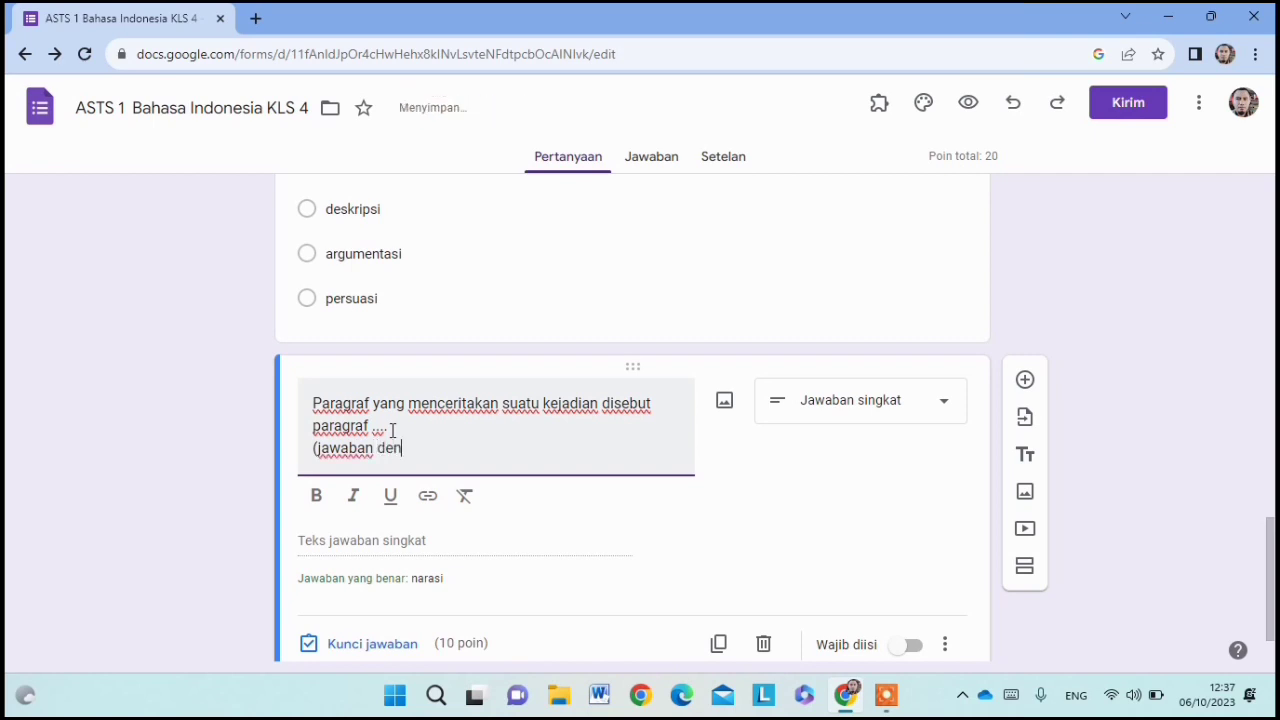
type("gan huru")
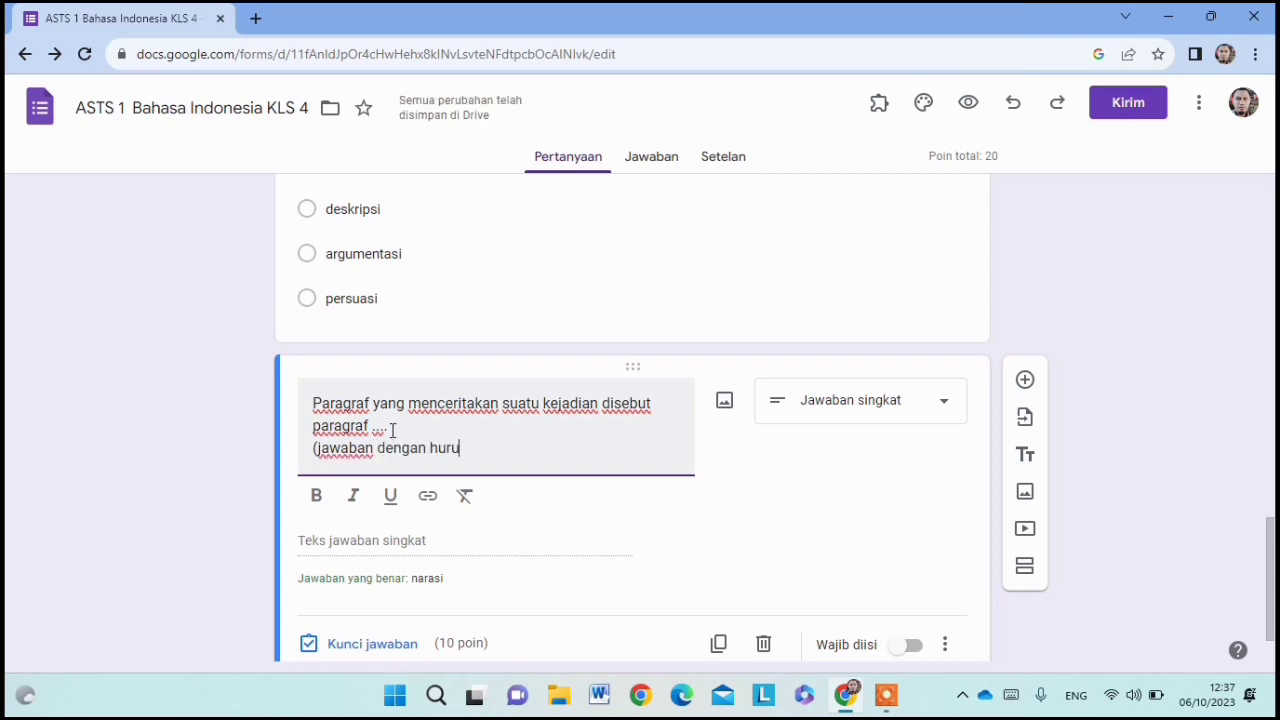
type("f k")
type("semua)")
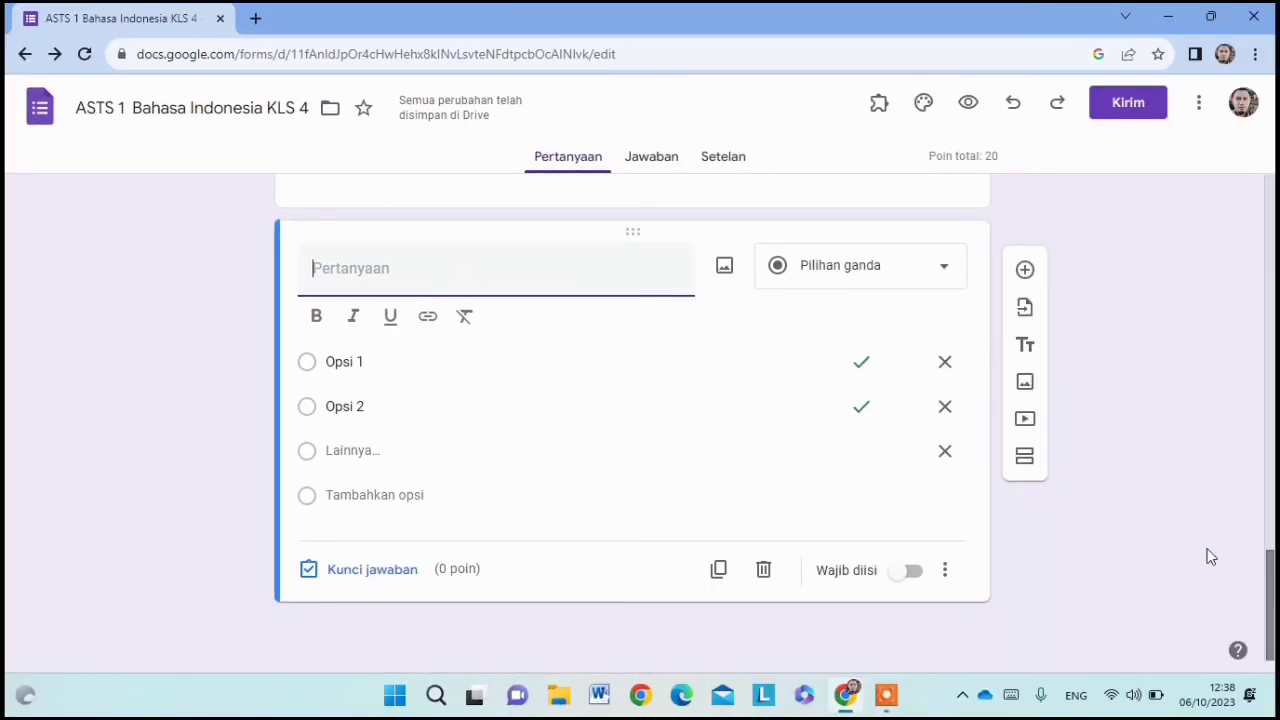
Step: Insert the picture "WhatsApp Image 2023-05-24 at 11.49.57 (1)" from Downloads into the empty multiple-choice question
left_click(724, 267)
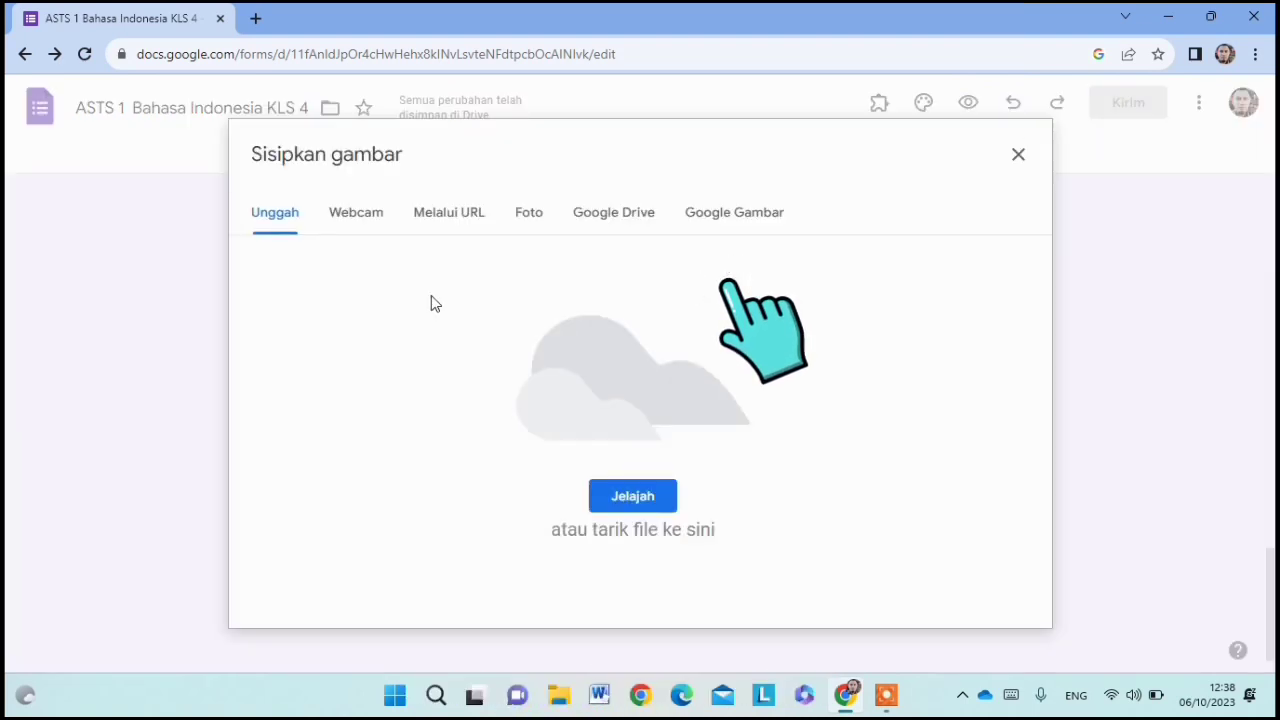
left_click(632, 497)
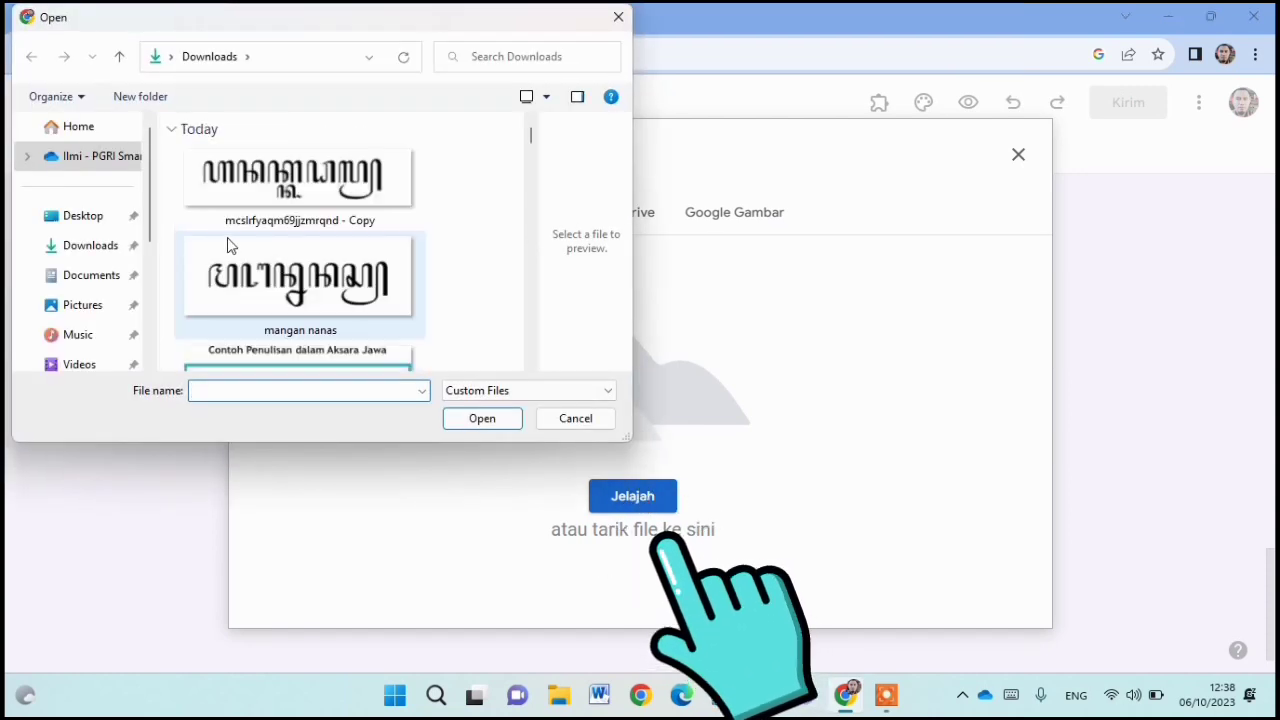
left_click(367, 222)
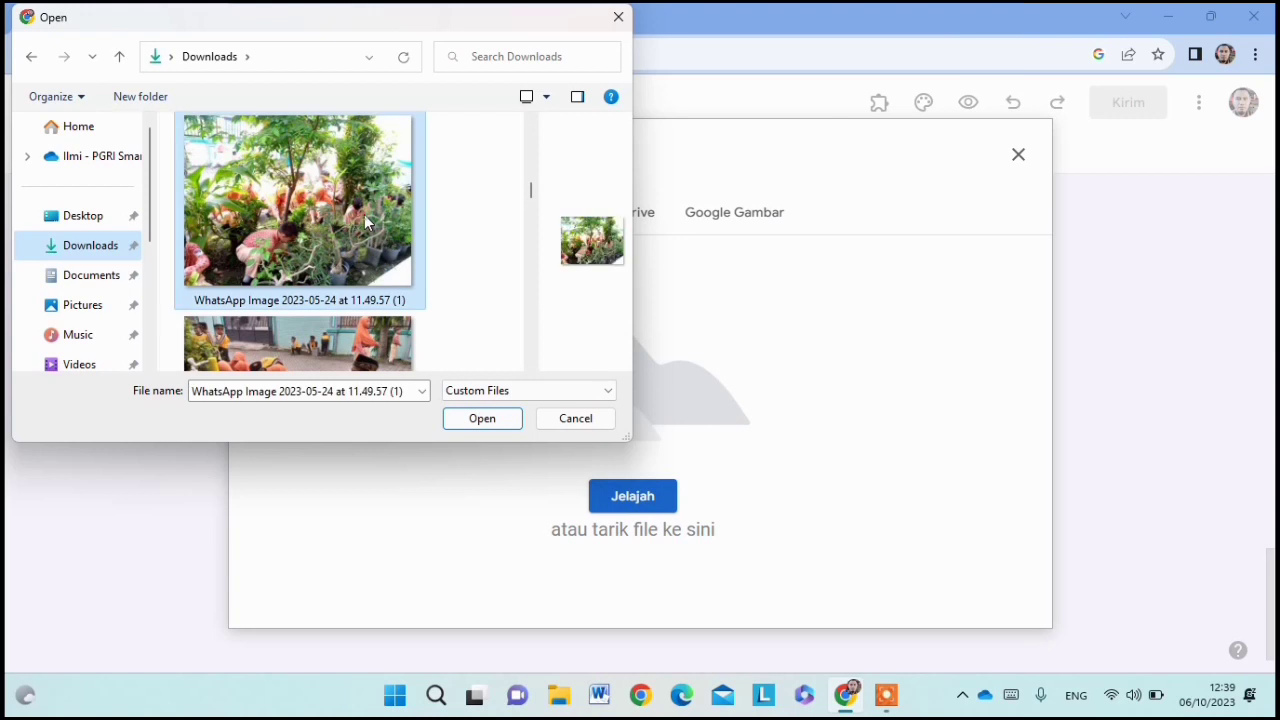
left_click(484, 418)
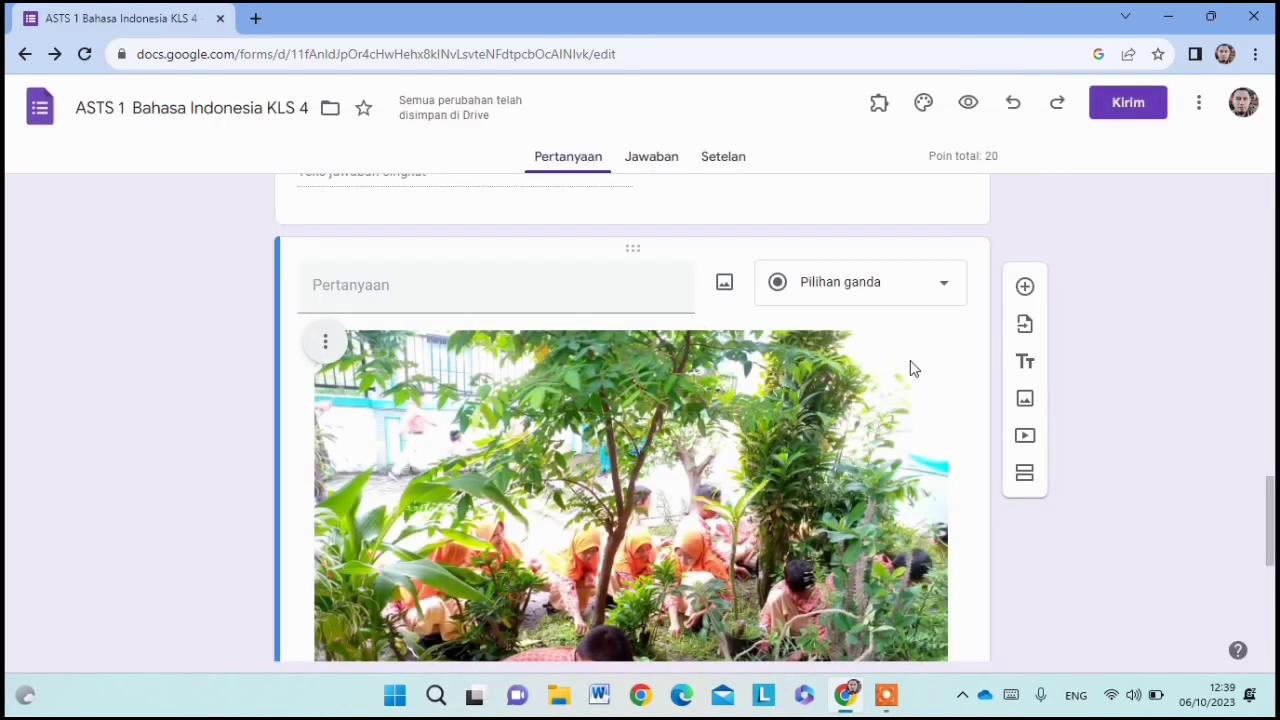
Step: Enter the garden picture question's text, beginning "Apakah yang dilakukan oleh siswa-siswa"
left_click_drag(1270, 522, 1270, 588)
scroll(540, 520, "up", 5)
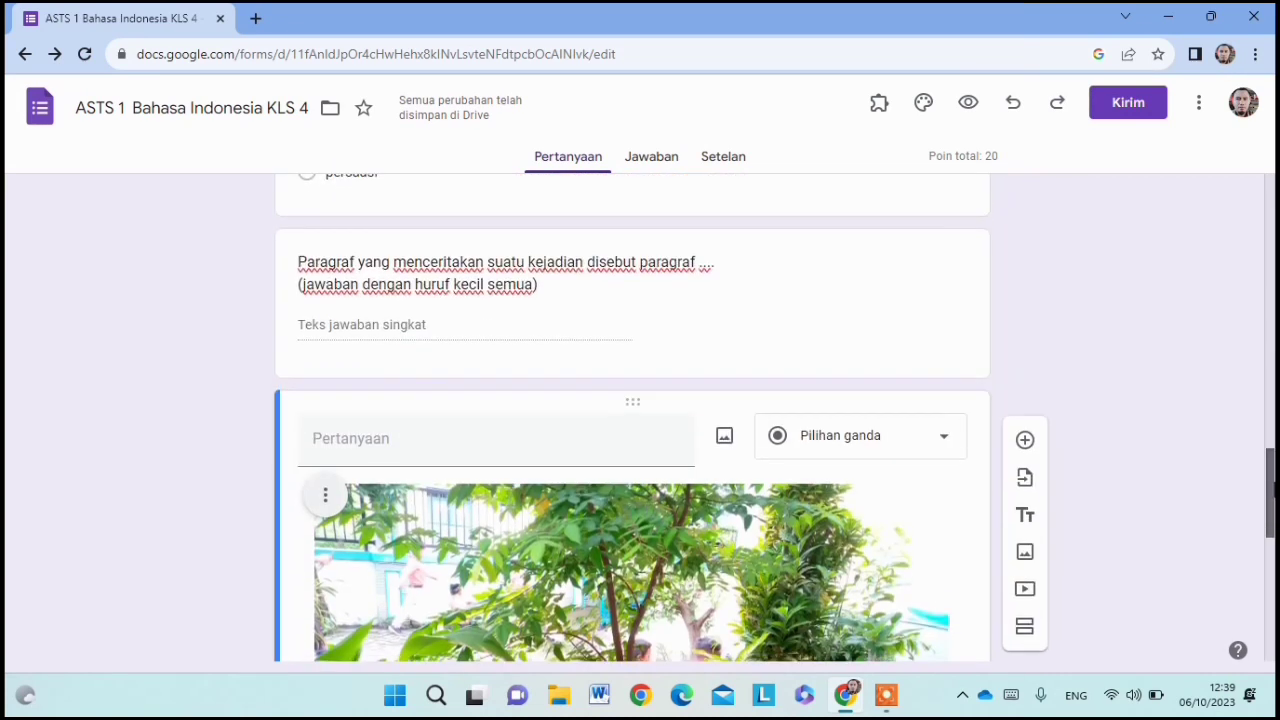
left_click(318, 433)
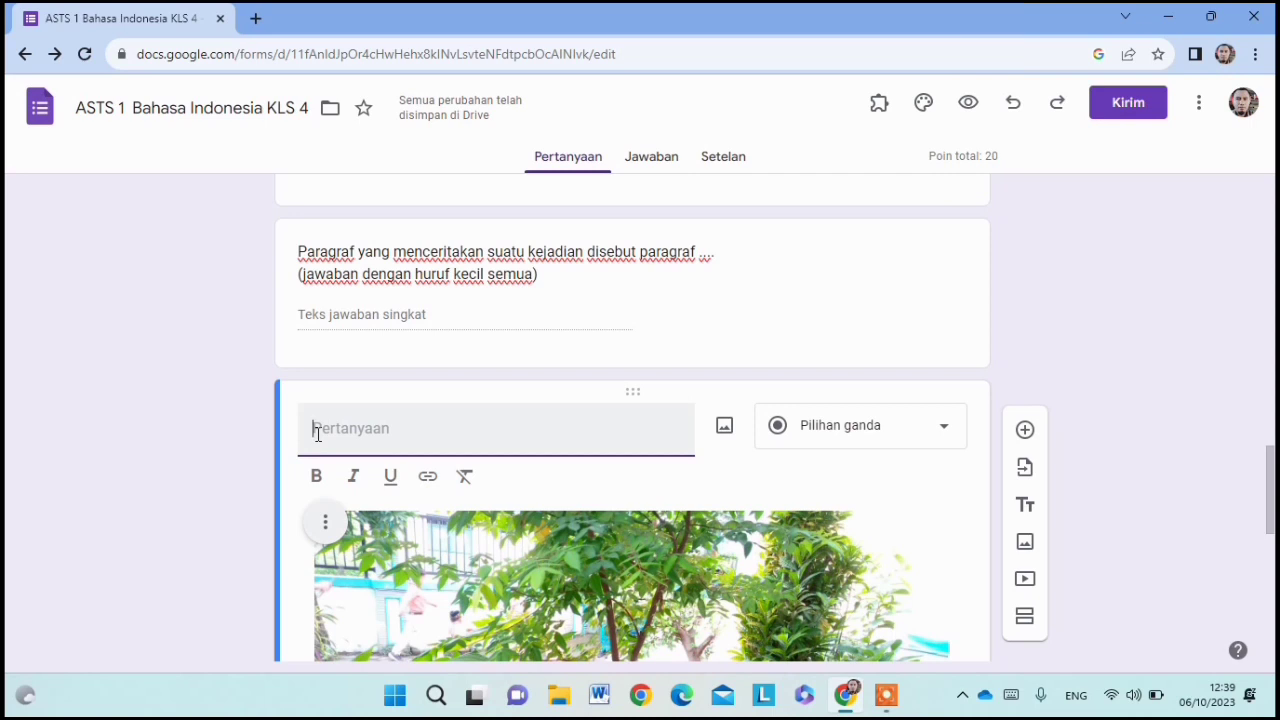
type("Apakah yang dilakukan ole")
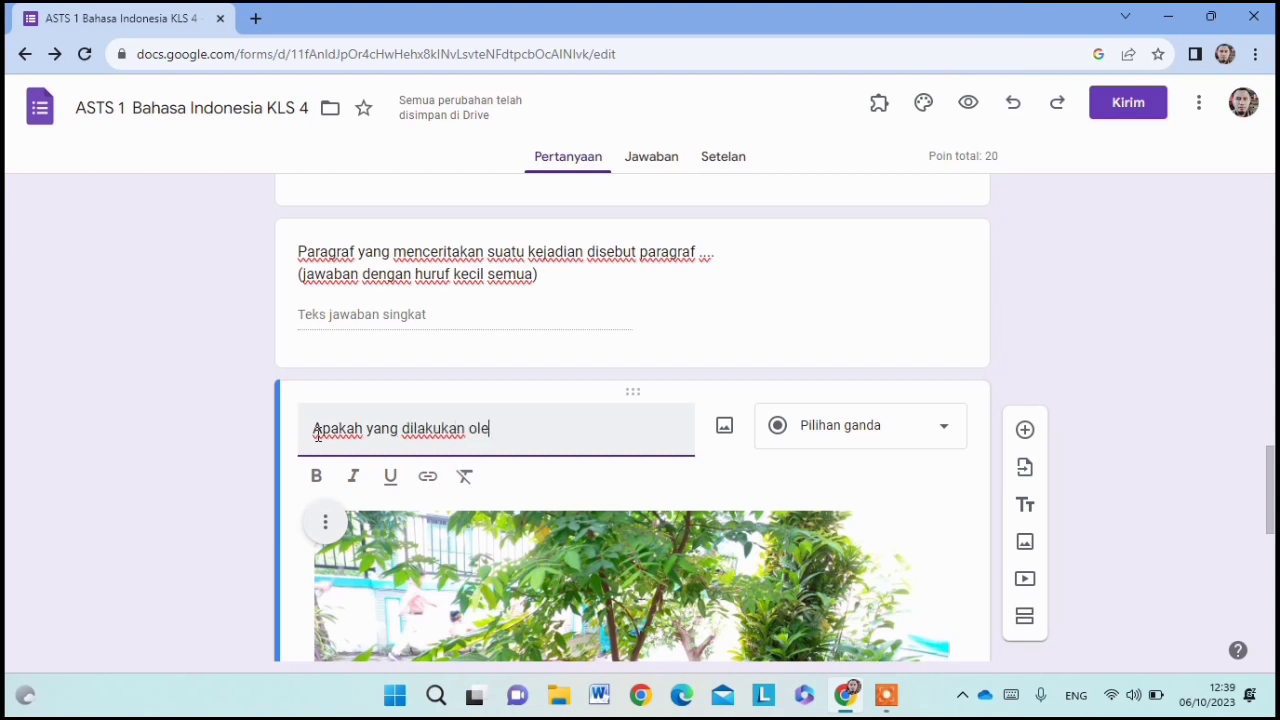
type("h siswa")
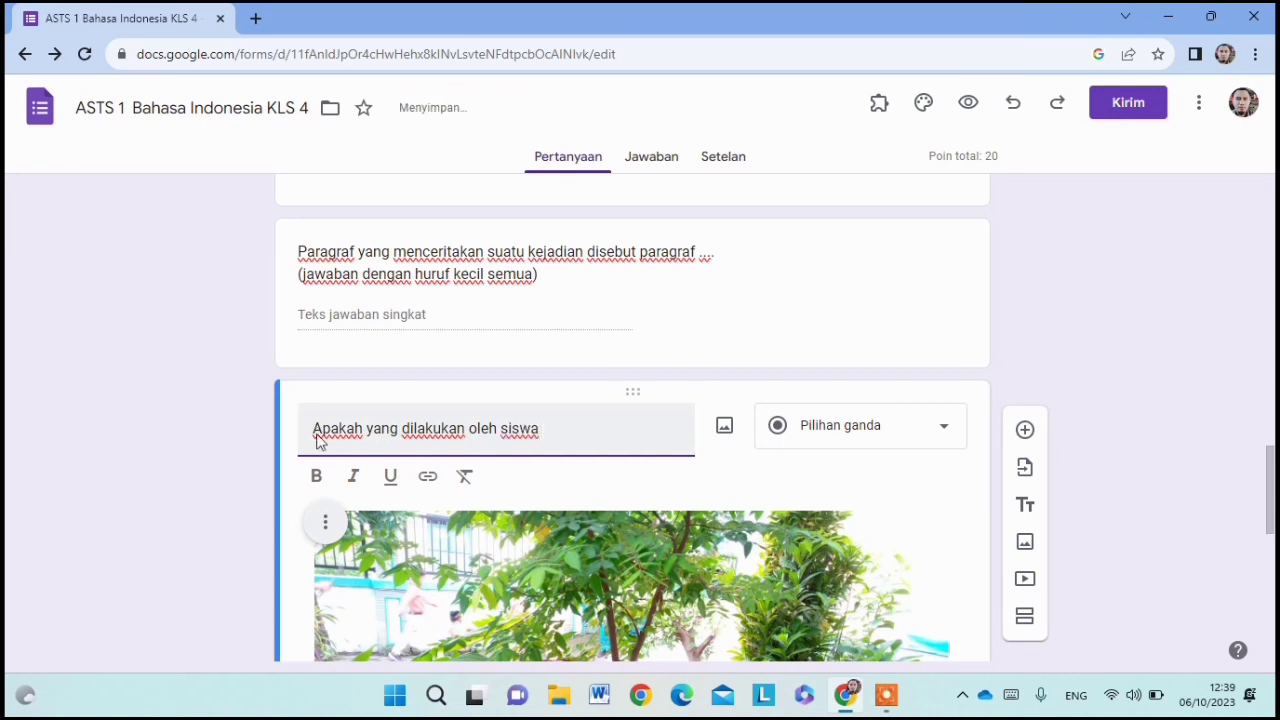
type("-siswa terse")
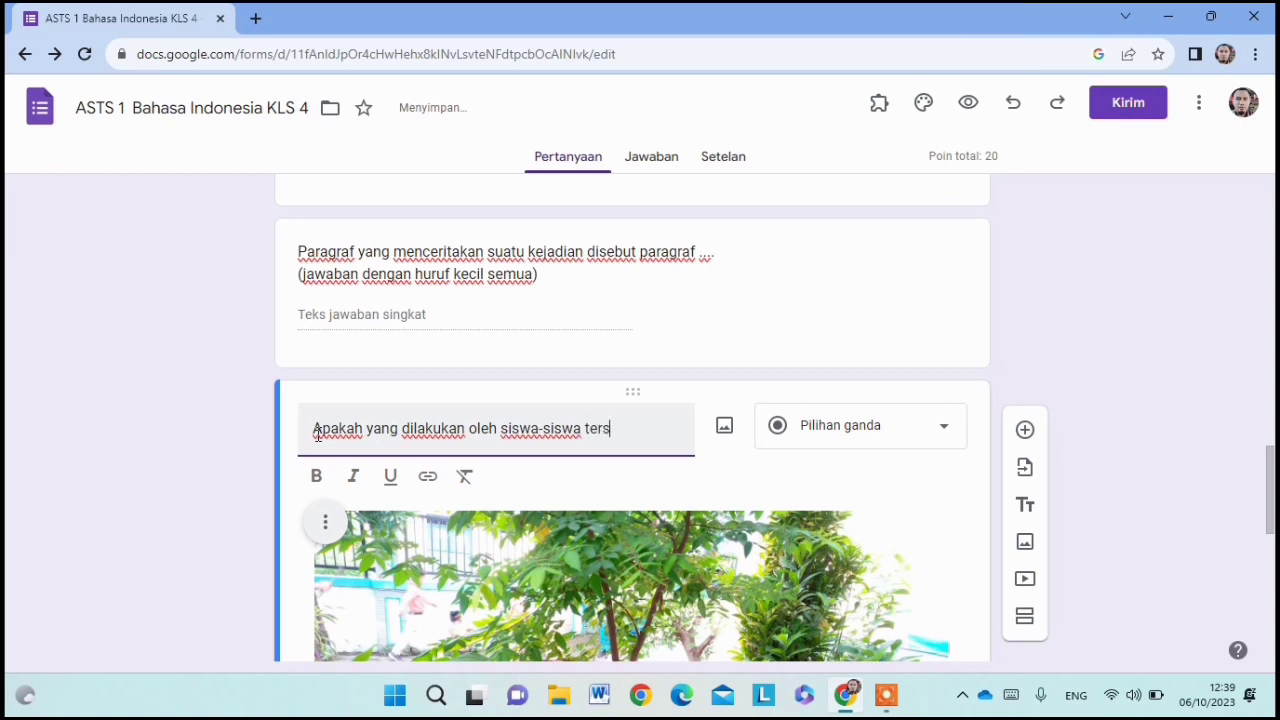
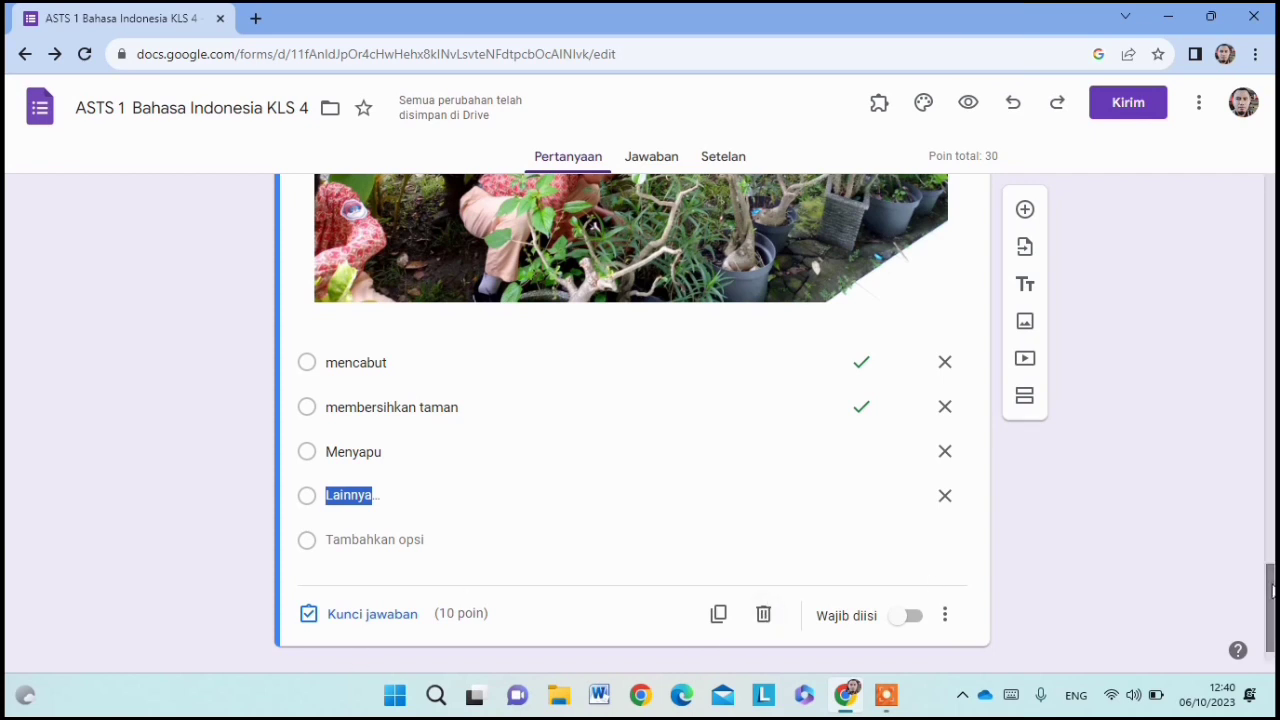
Step: Add a new question below the garden picture question and set its type to Kotak Centang
mouse_move(1270, 590)
left_mouse_down()
mouse_move(1265, 510)
mouse_move(1265, 615)
left_mouse_up()
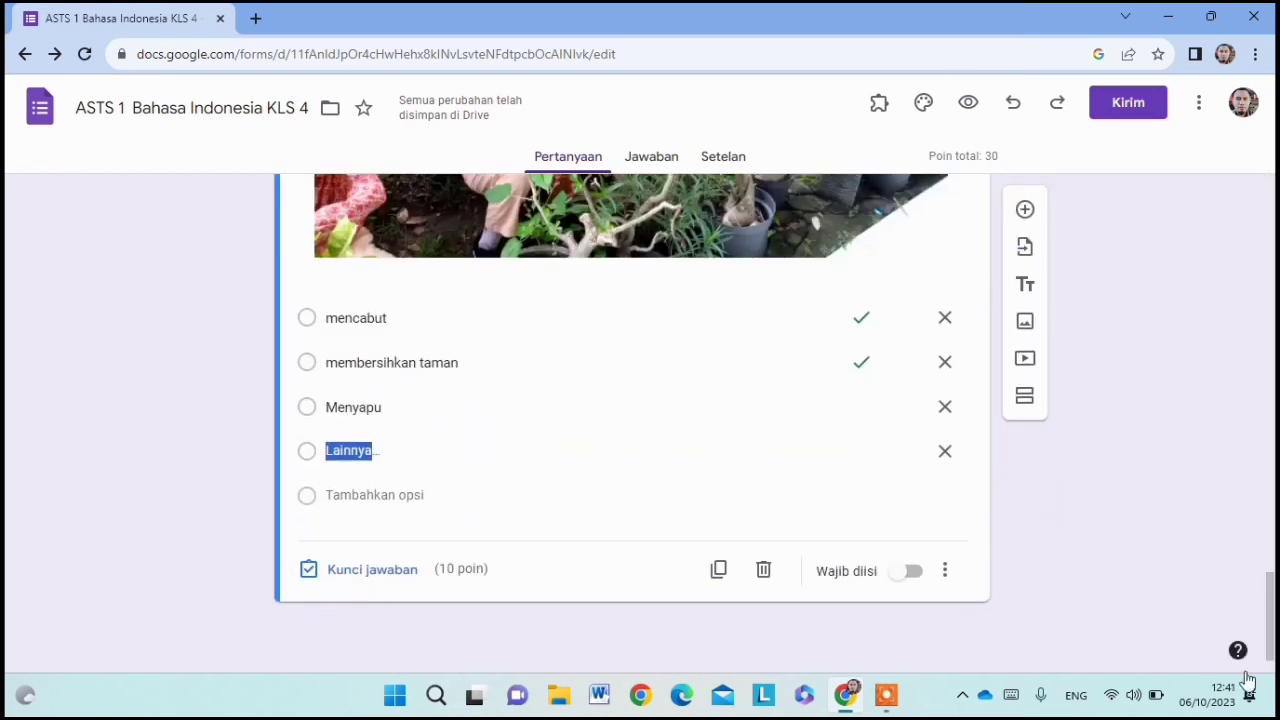
left_click(1026, 211)
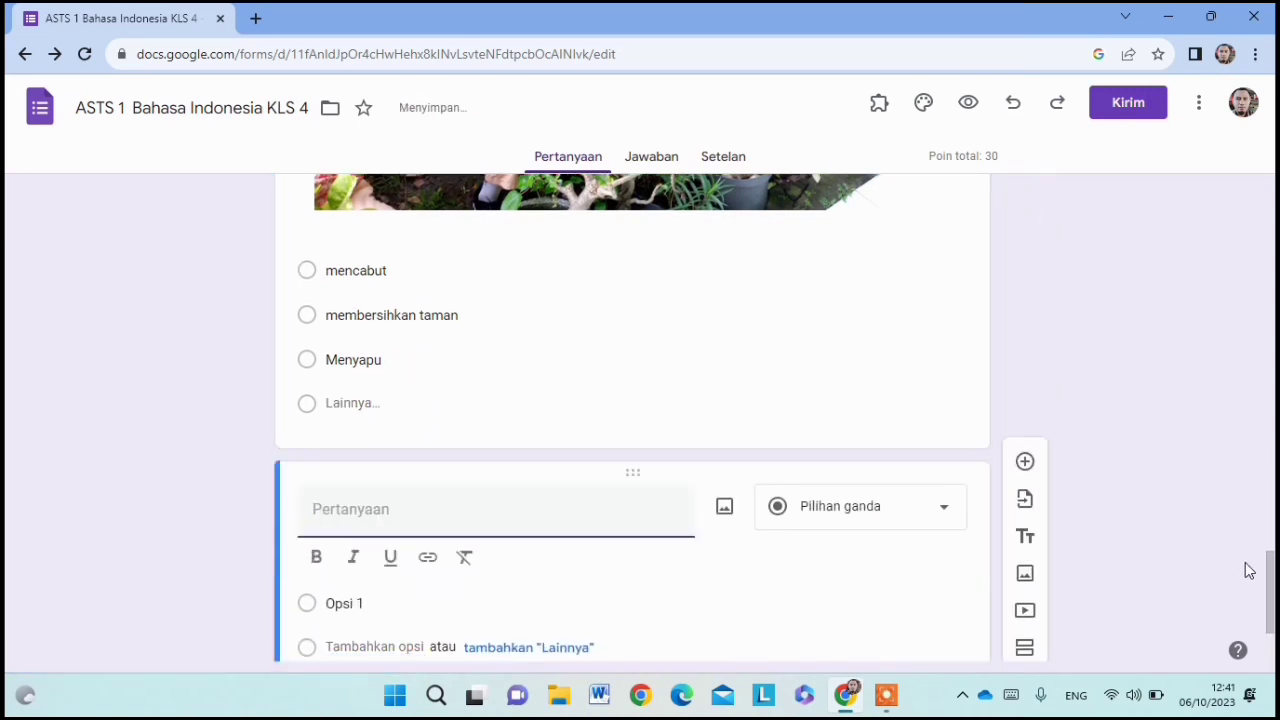
left_click_drag(1271, 574, 1271, 604)
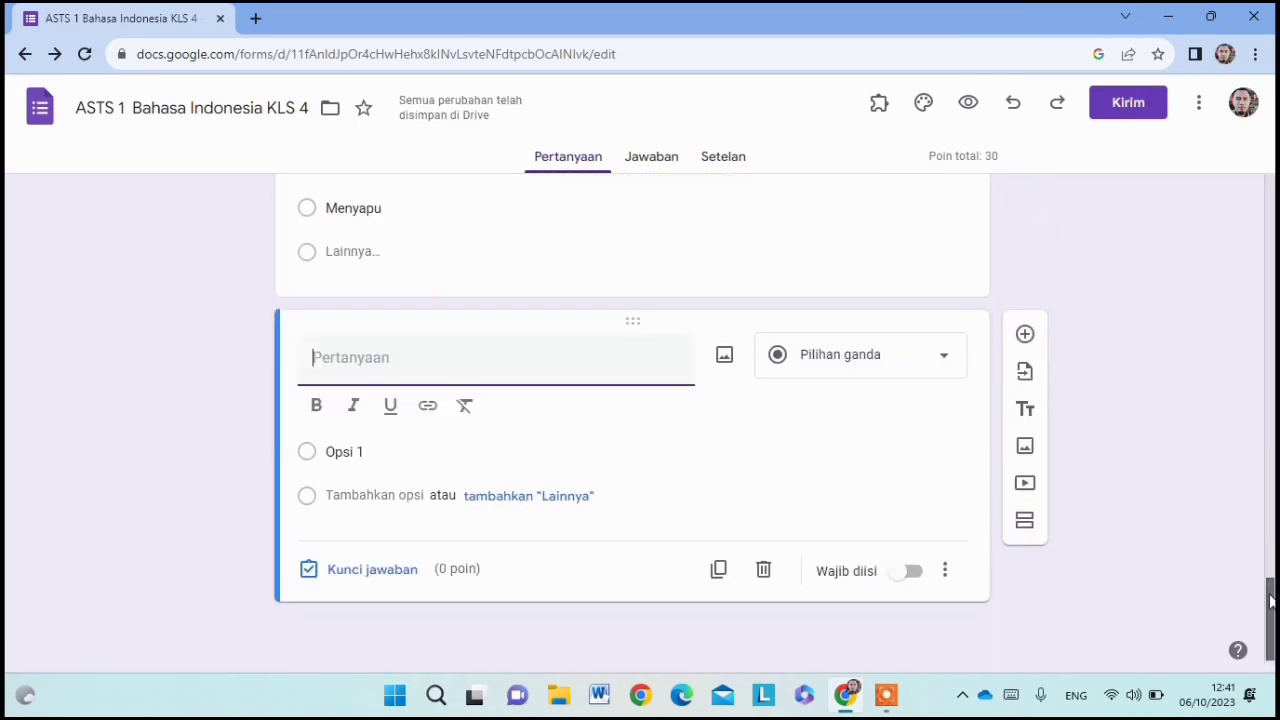
left_click(933, 360)
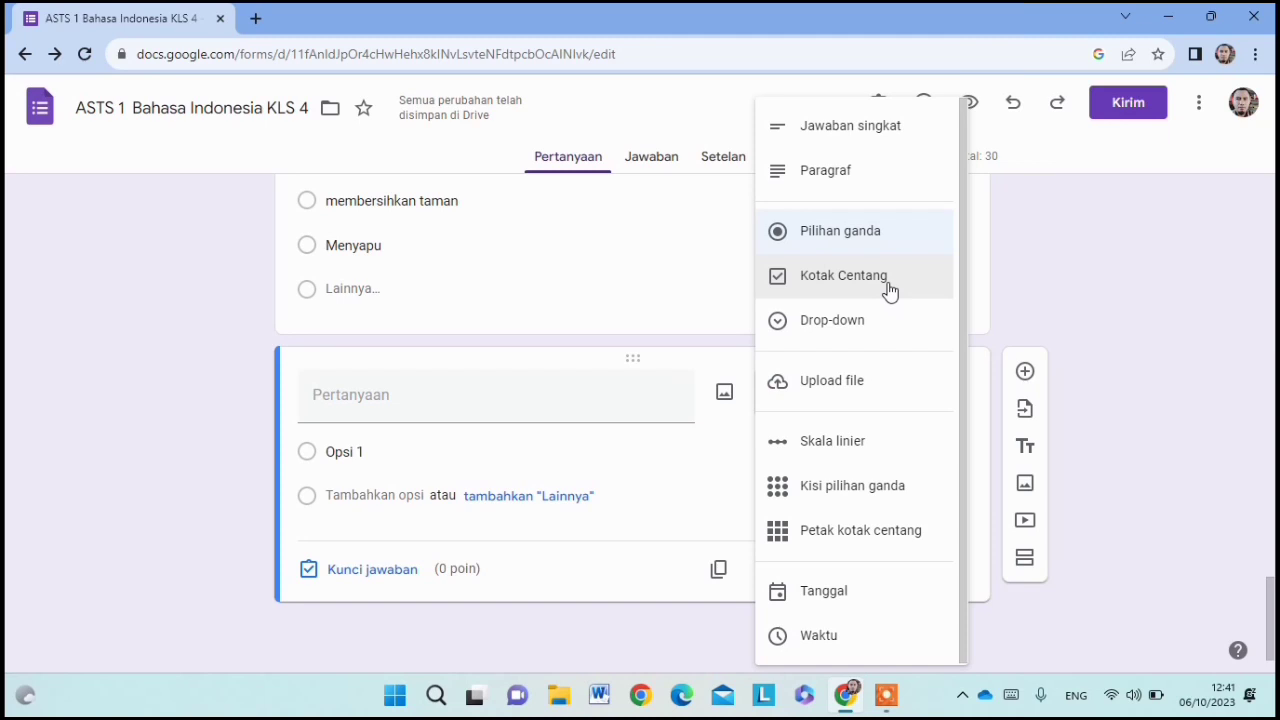
left_click(889, 288)
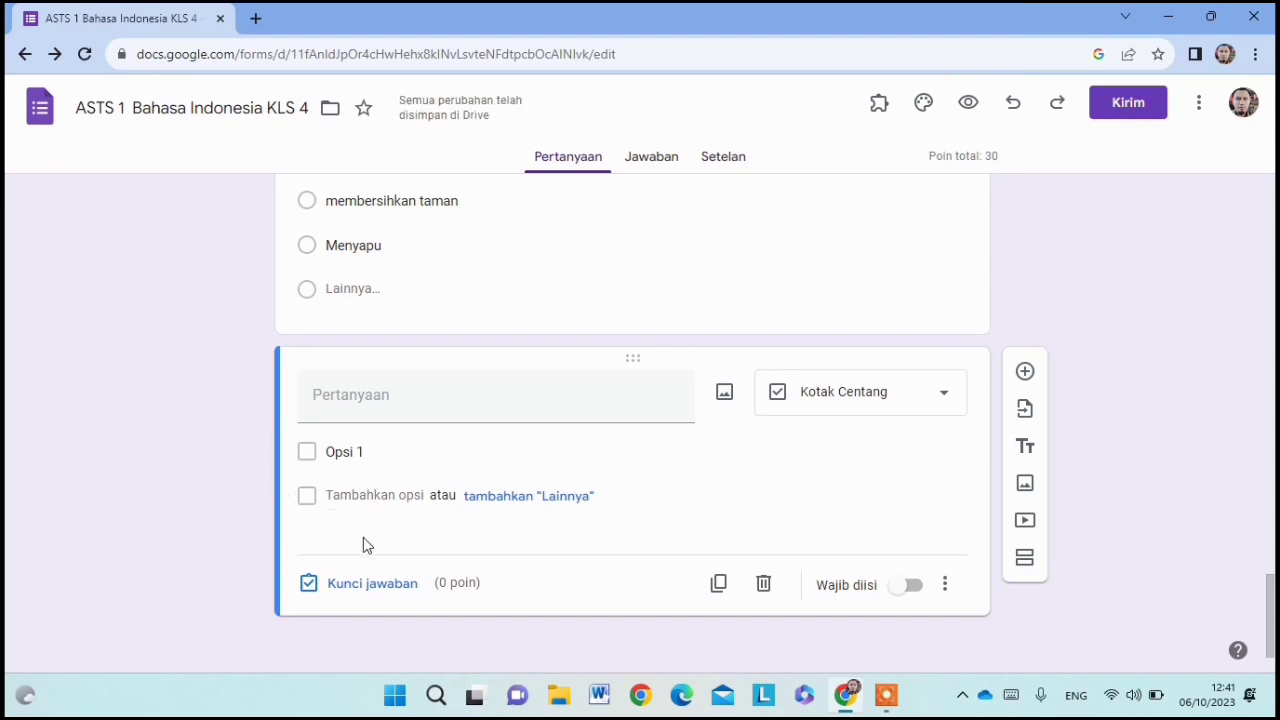
Step: Insert the picture "WhatsApp Image 2023-05-22 at 13.10.52" from Downloads into the checkbox question
left_click(724, 391)
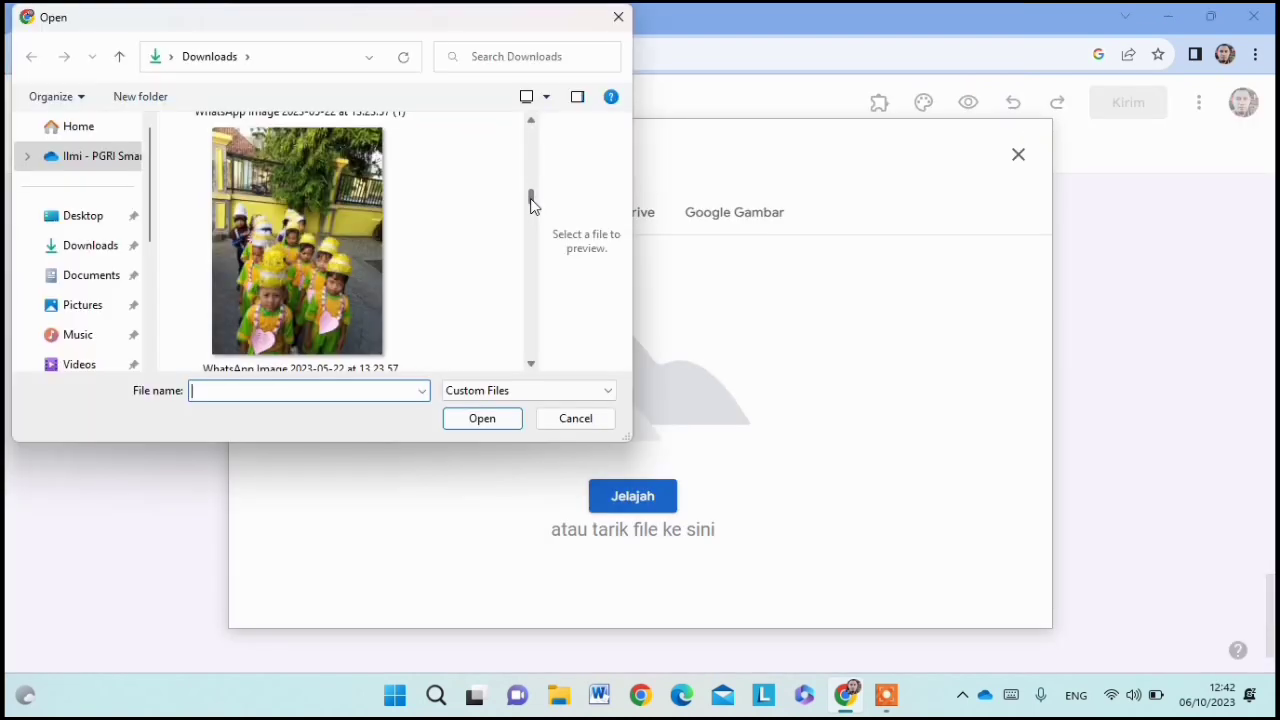
left_click_drag(531, 198, 531, 201)
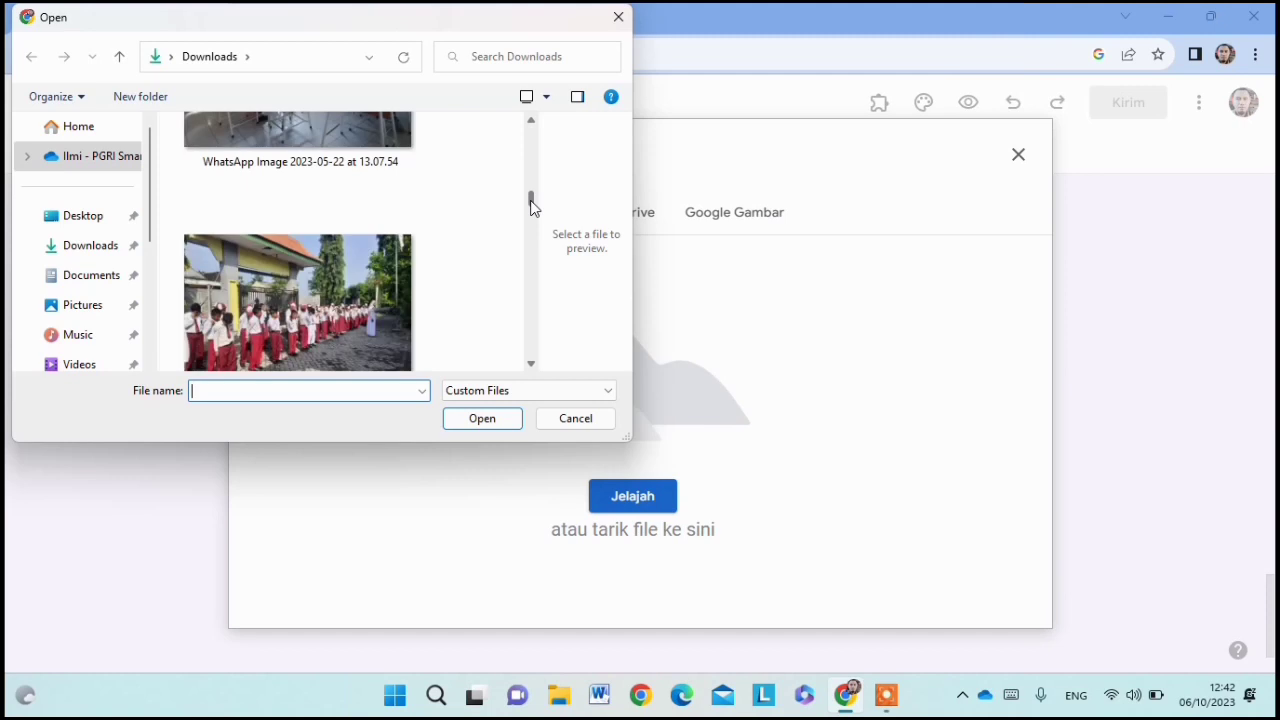
left_click(366, 302)
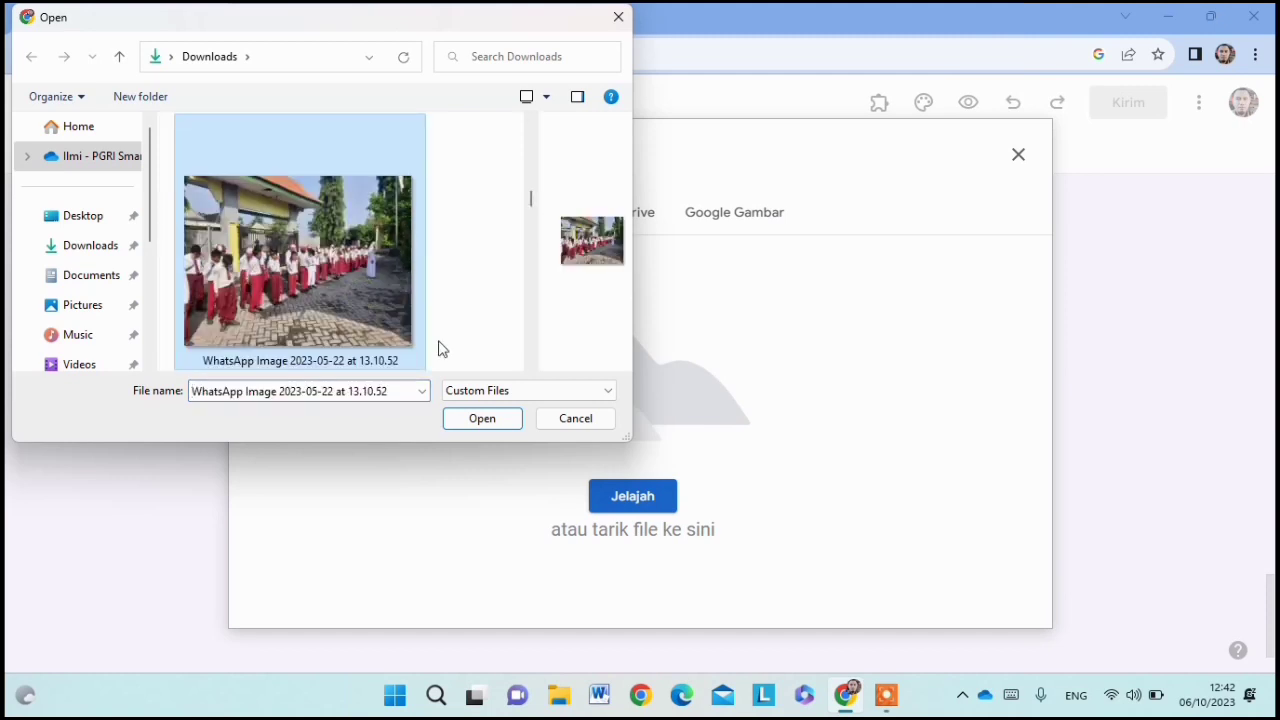
left_click(481, 418)
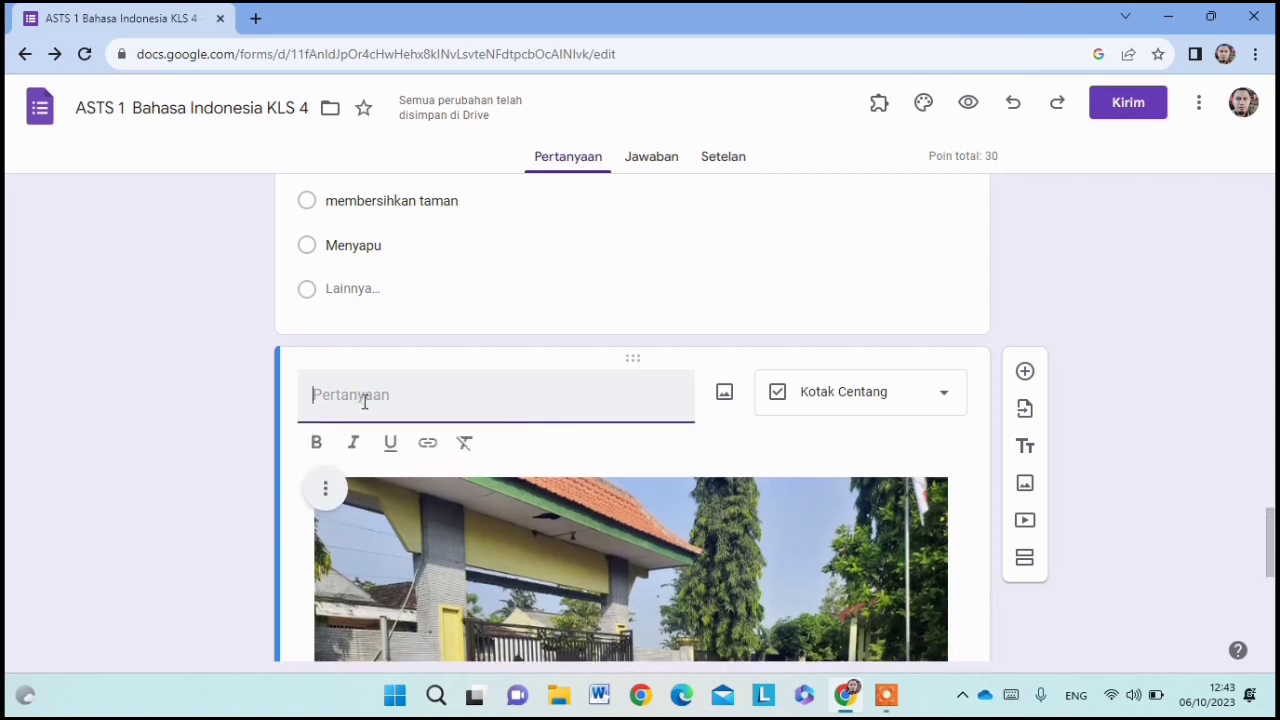
Step: Enter "Ketika upacara bendera sebaiknya kita ...." as the checkbox question's text
type("Ketika upacara be")
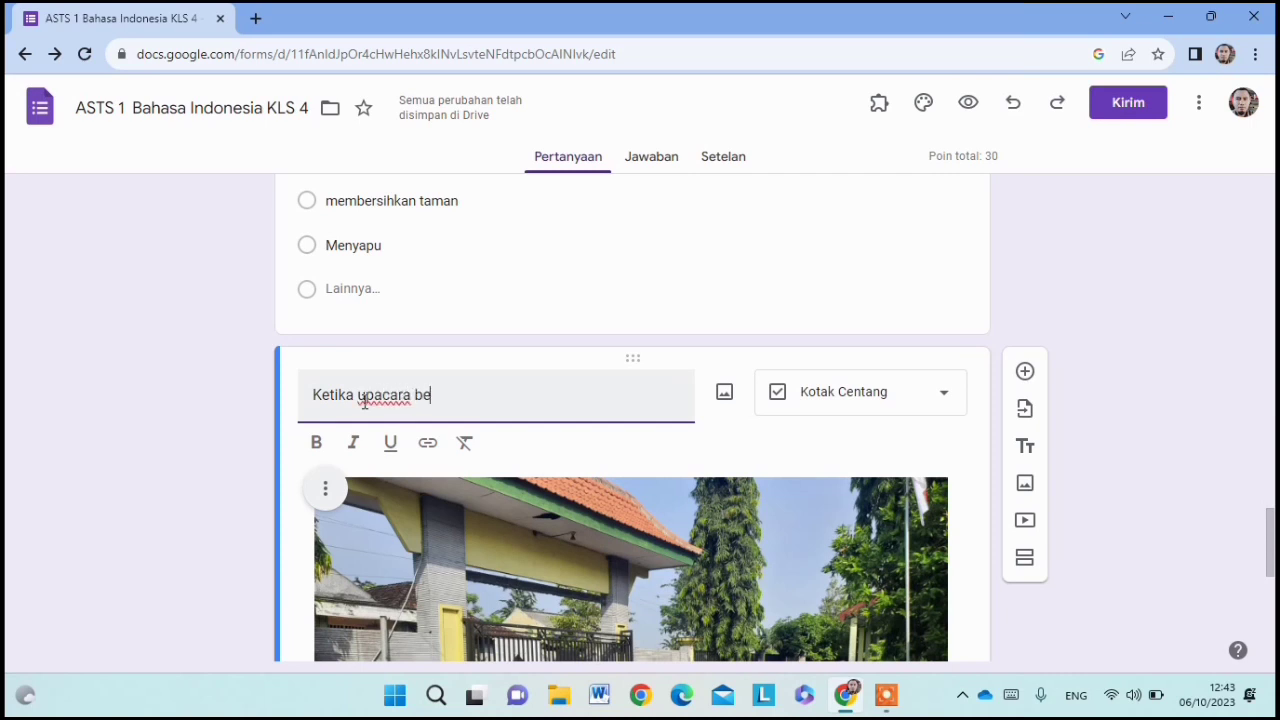
type("ndera sebaikn")
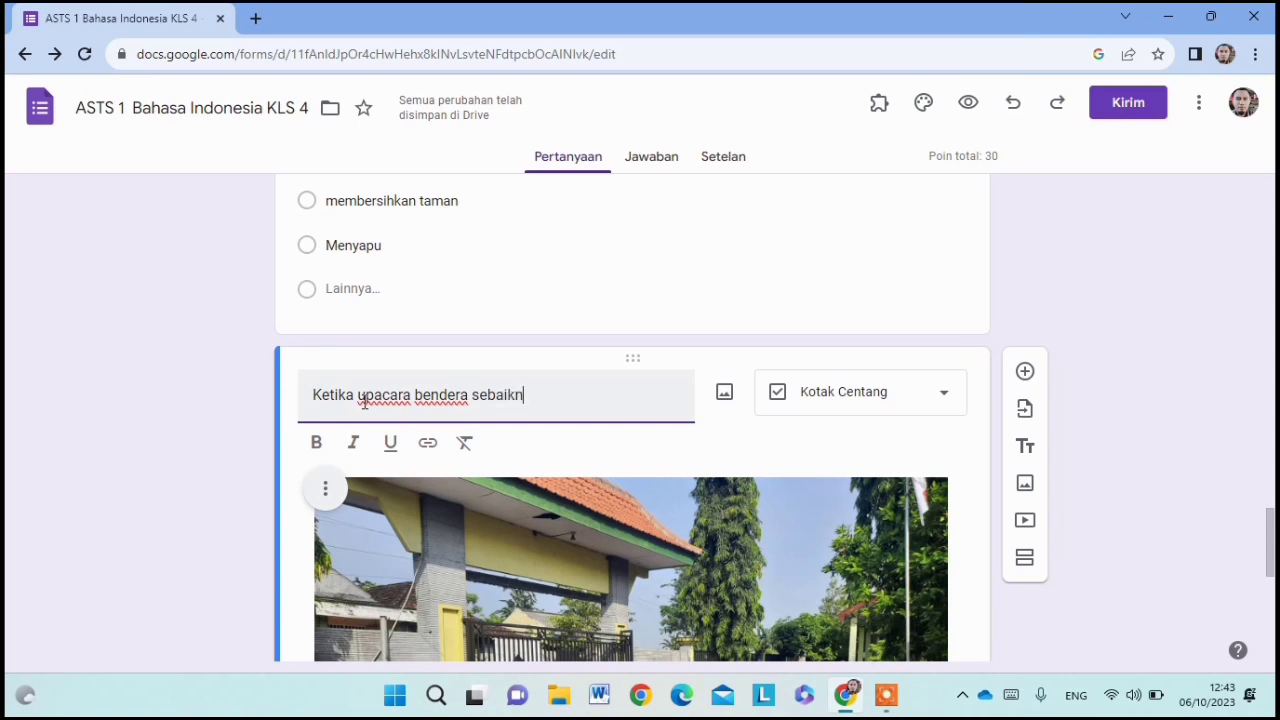
type("ya kit")
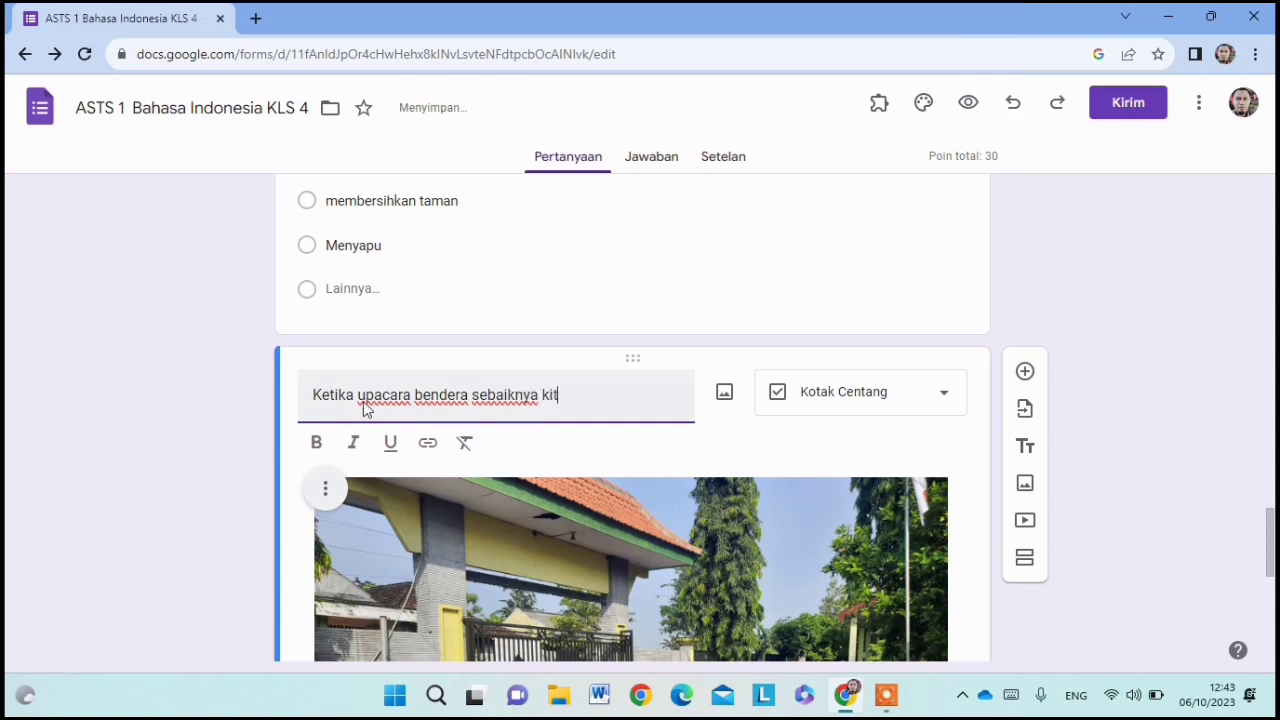
type("a ....")
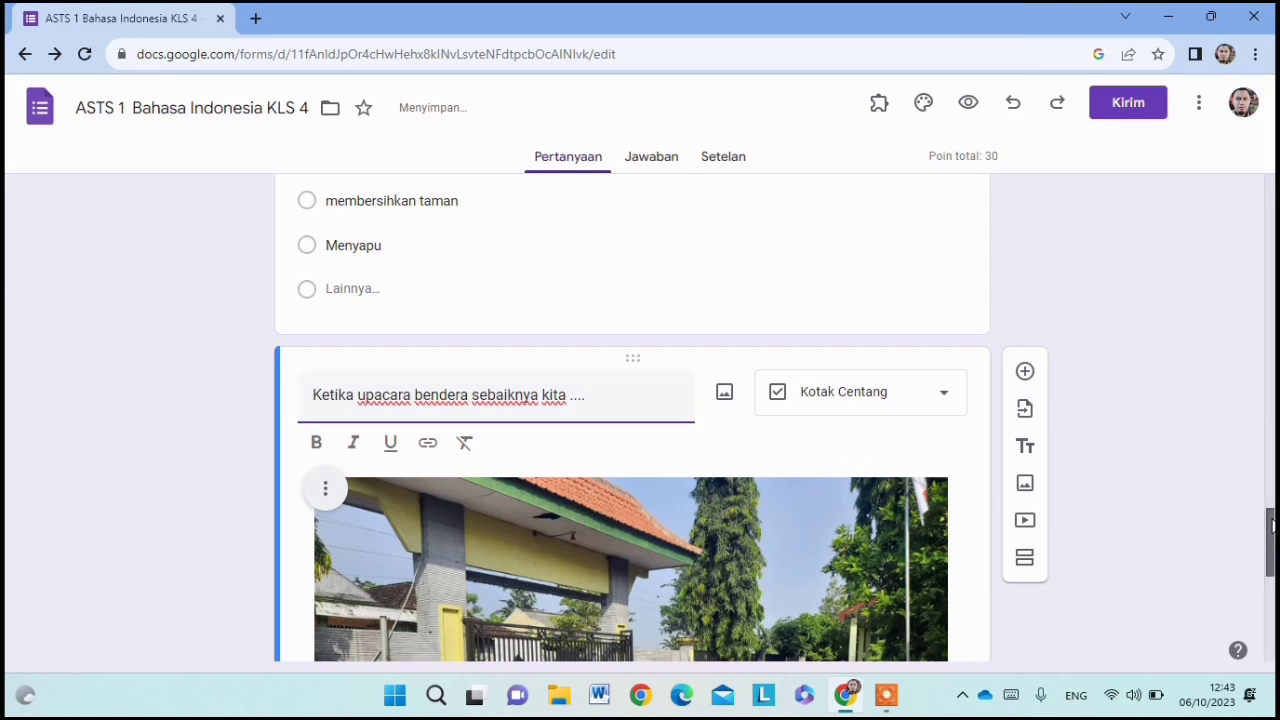
Step: Enter "bermain" and "sikap tenang" as the first two options of the flag ceremony checkbox question
left_click_drag(1272, 520, 1268, 612)
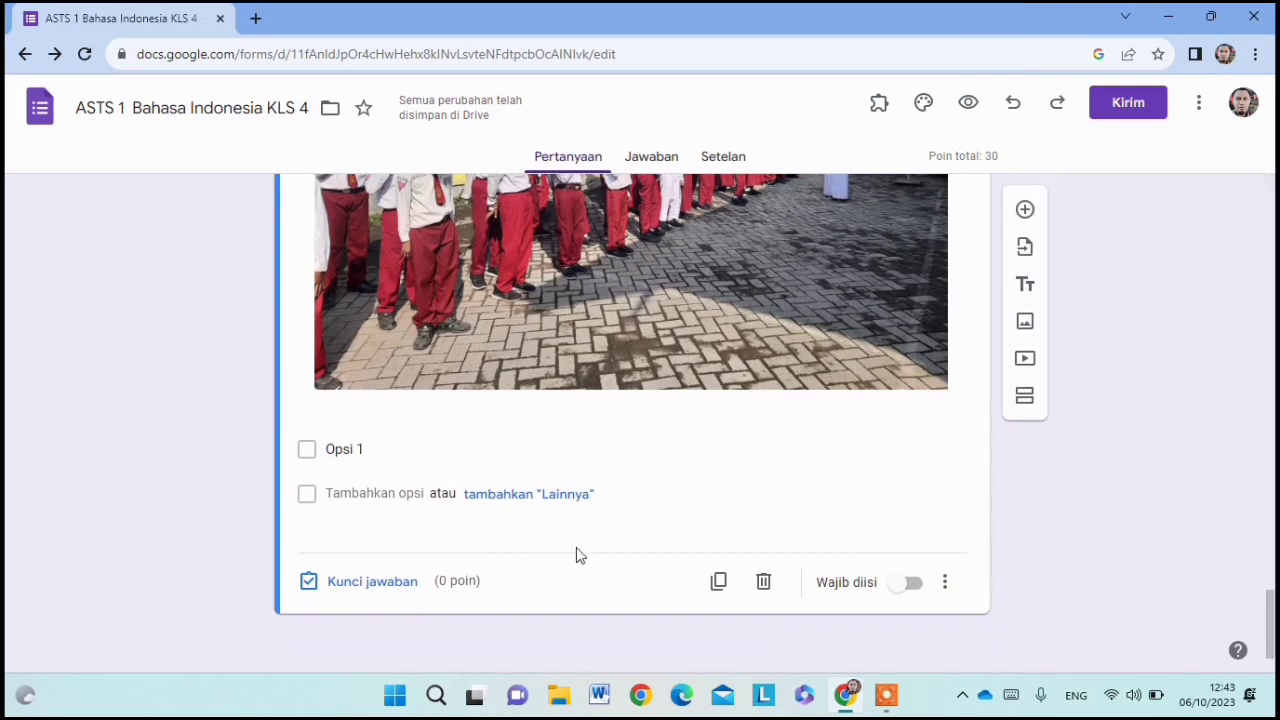
left_click(341, 447)
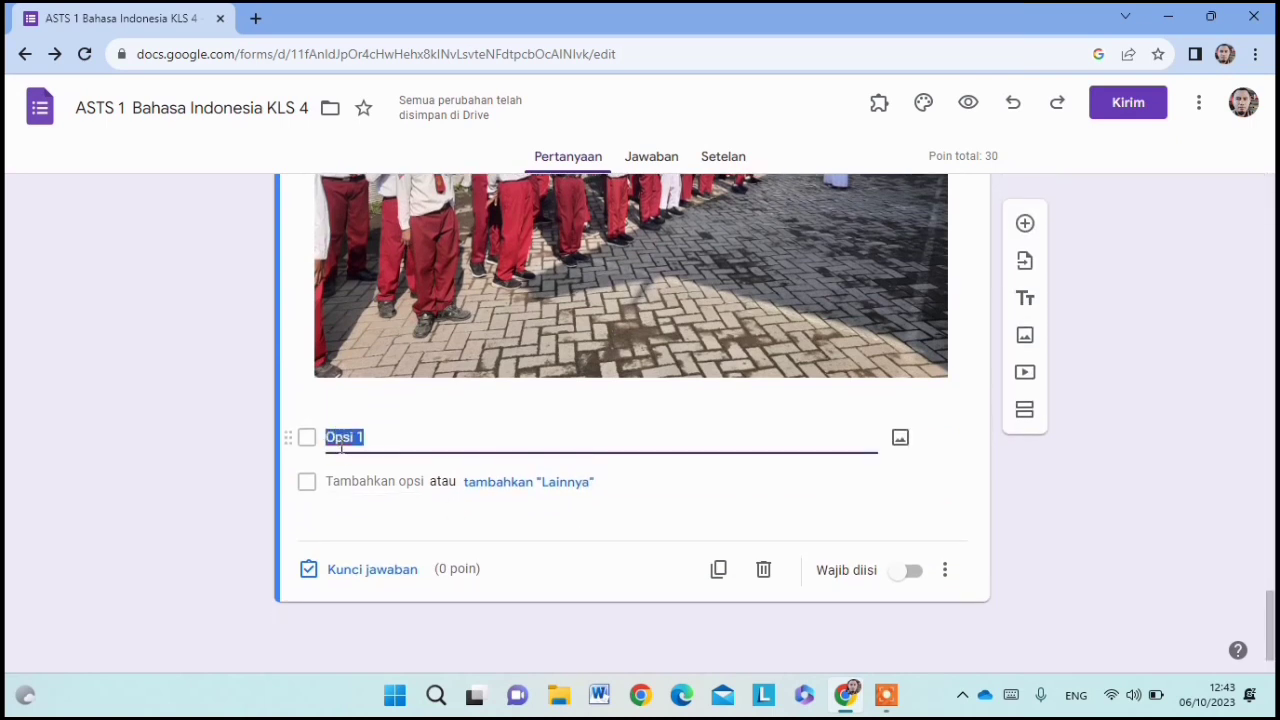
type("bermain")
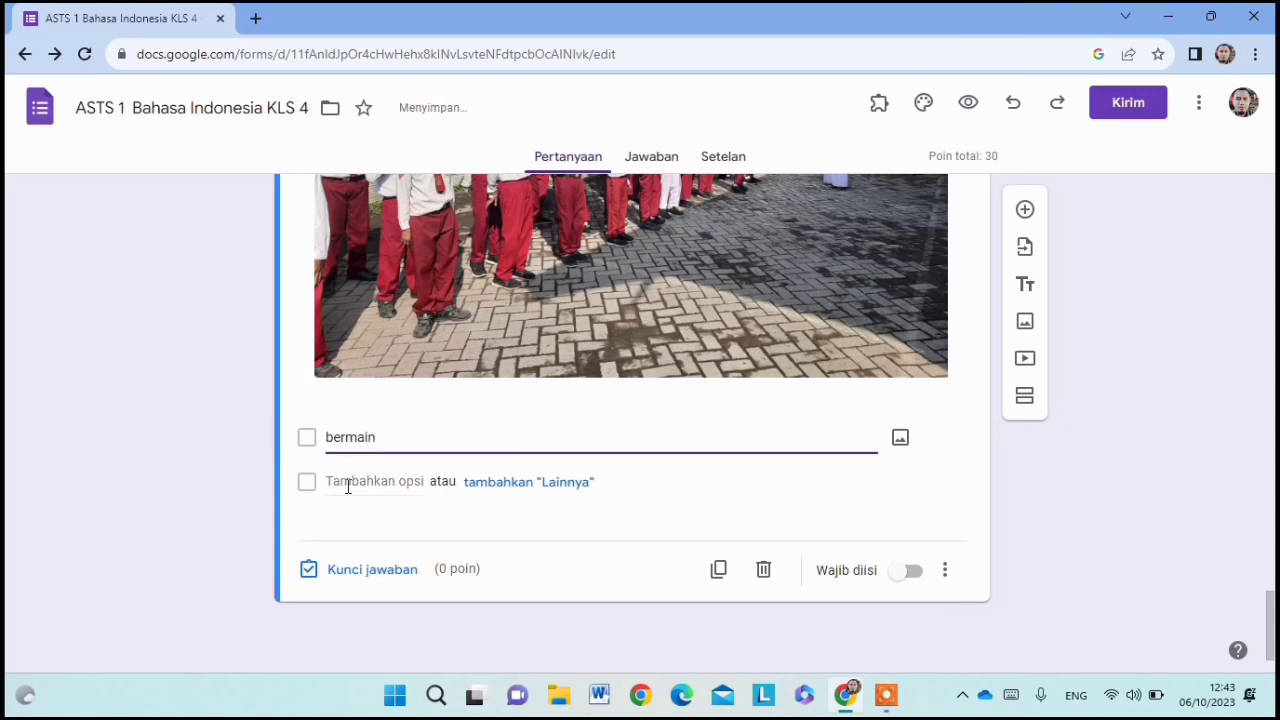
left_click(343, 482)
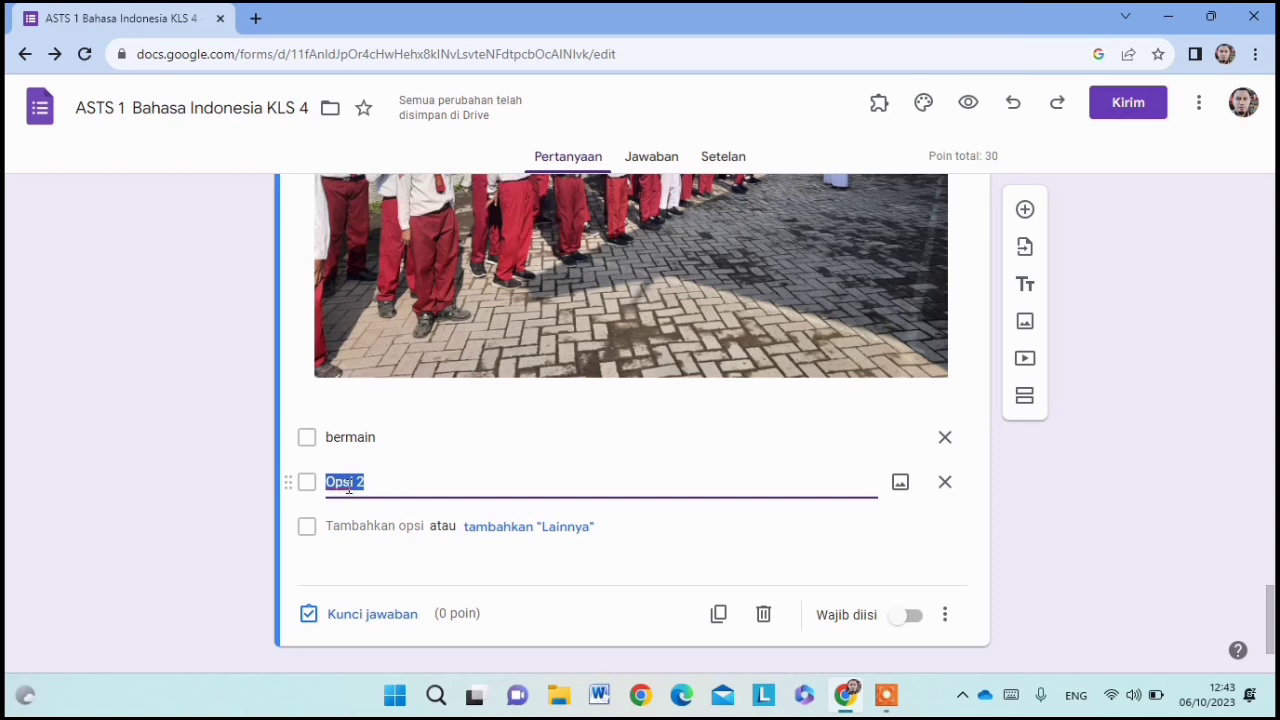
type("si")
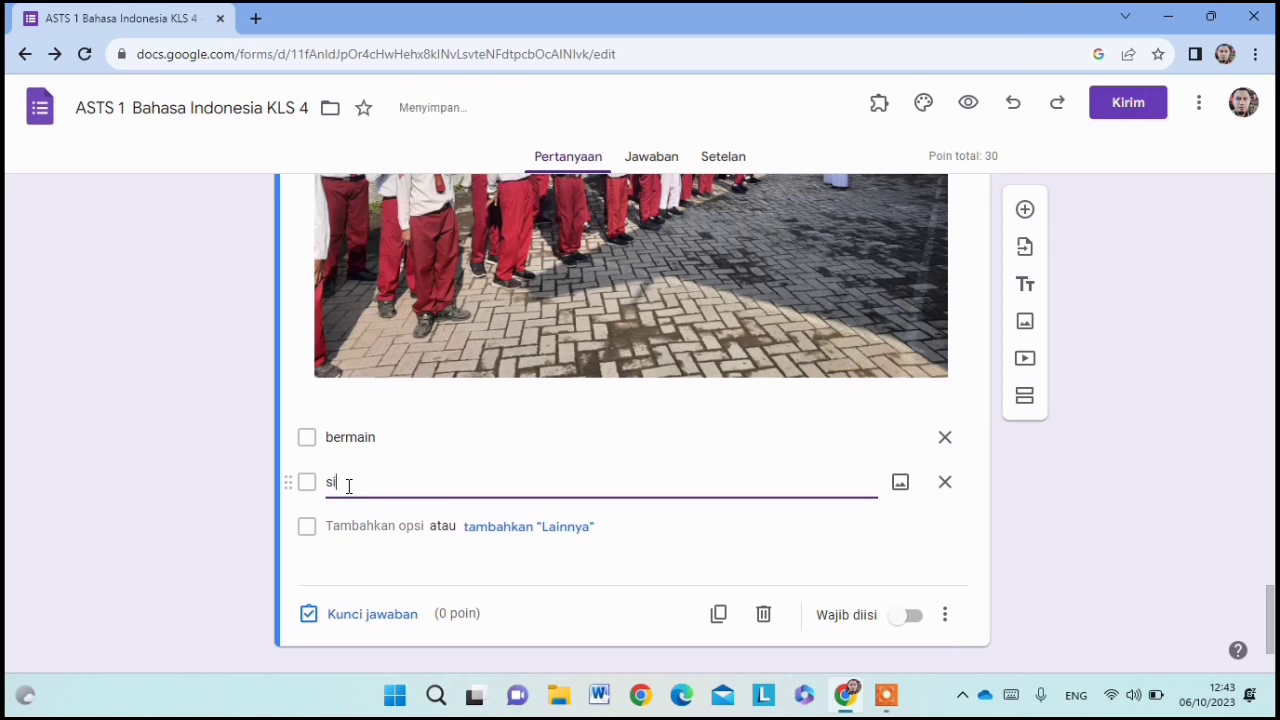
type("kap tenam")
key("BackSpace")
type("ng")
Step: Add "mengikuti dengan khidmat" and "bergurau" as the third and fourth options of the checkbox question
left_click(350, 525)
type("meng")
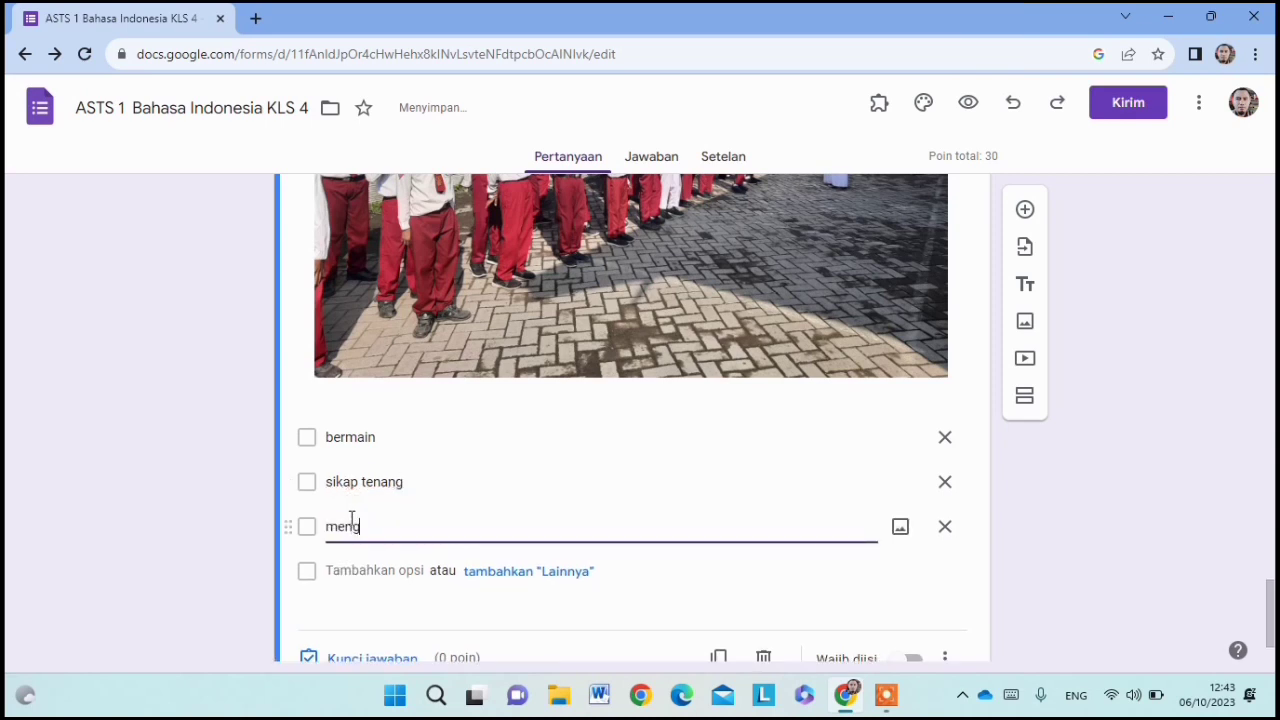
type("ikuti ")
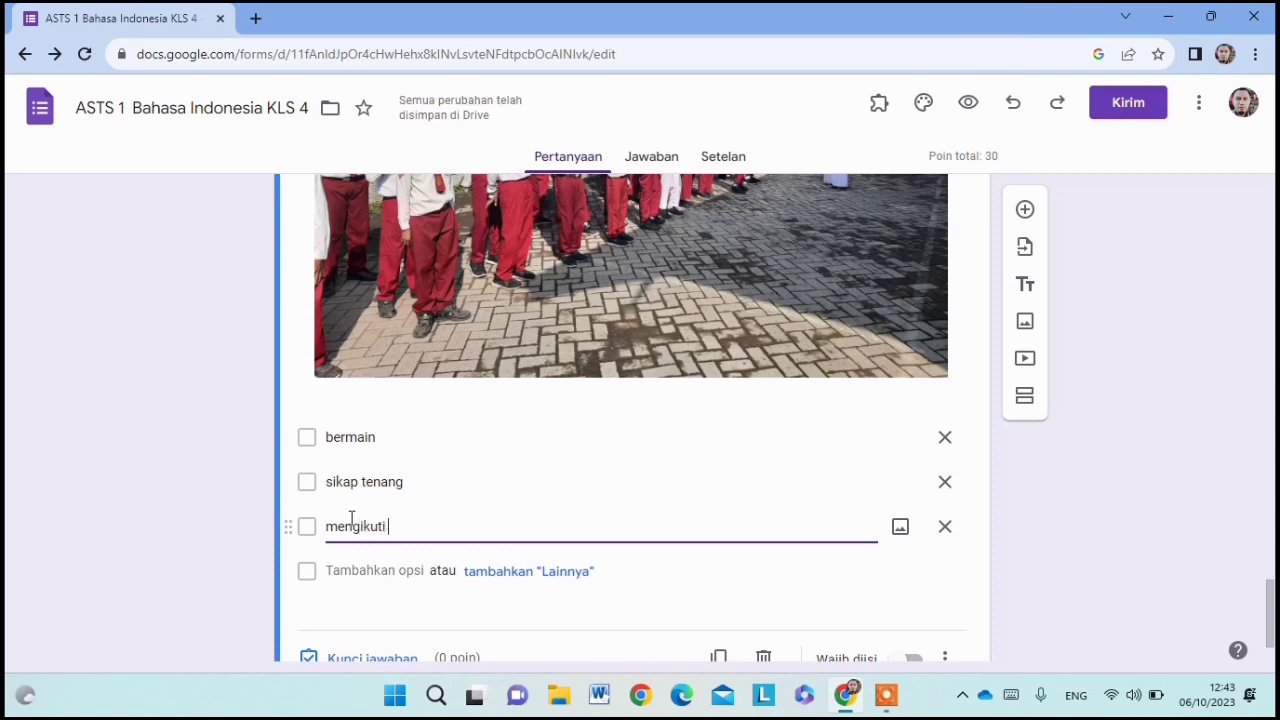
type("denga")
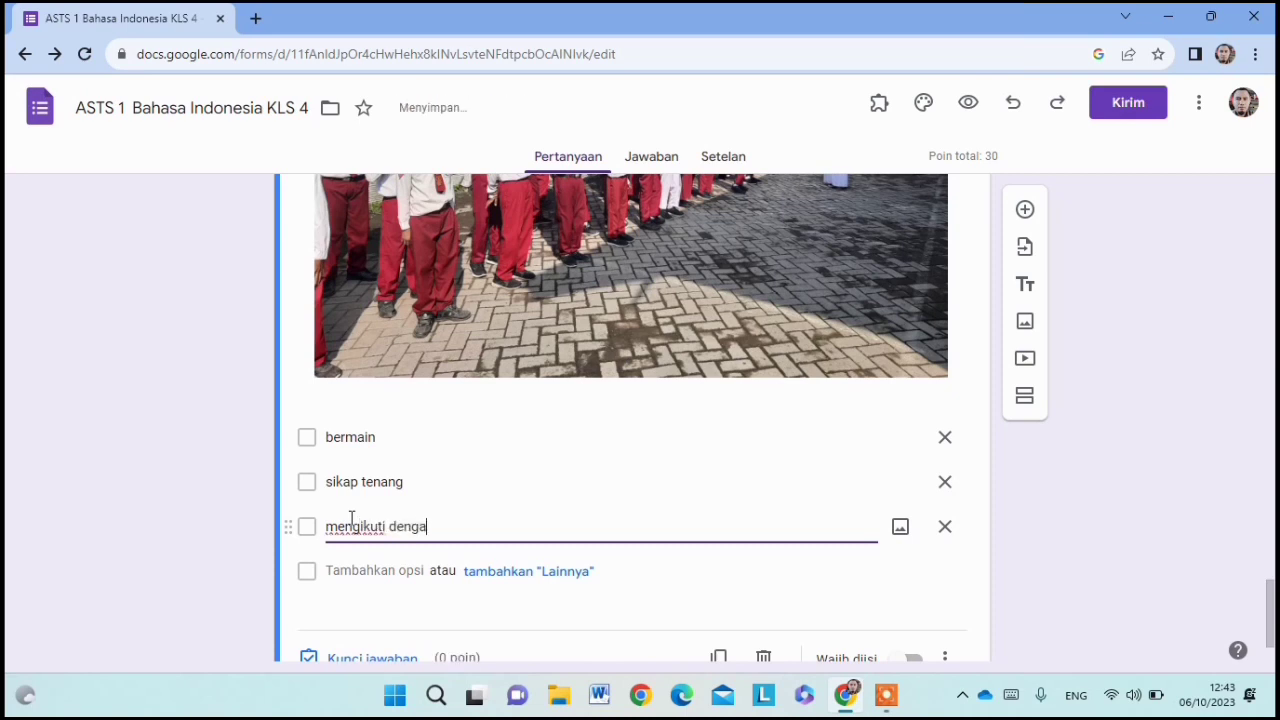
type("n khidmat")
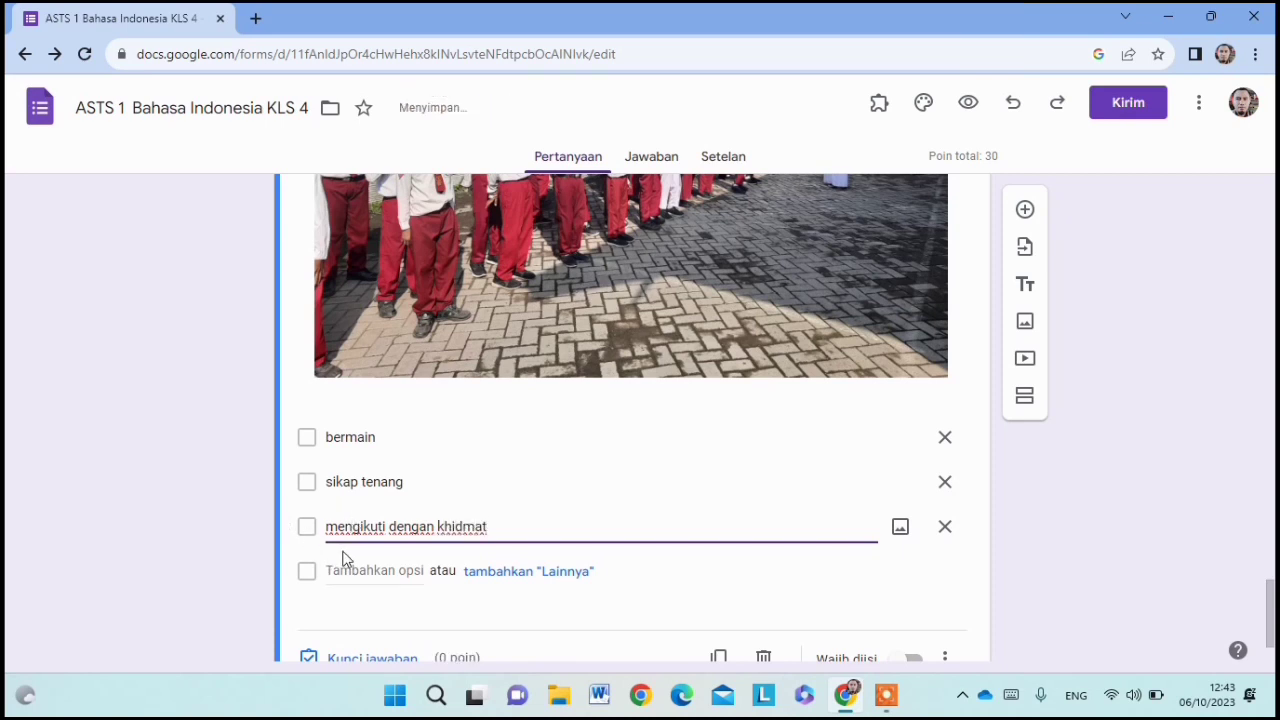
left_click(349, 576)
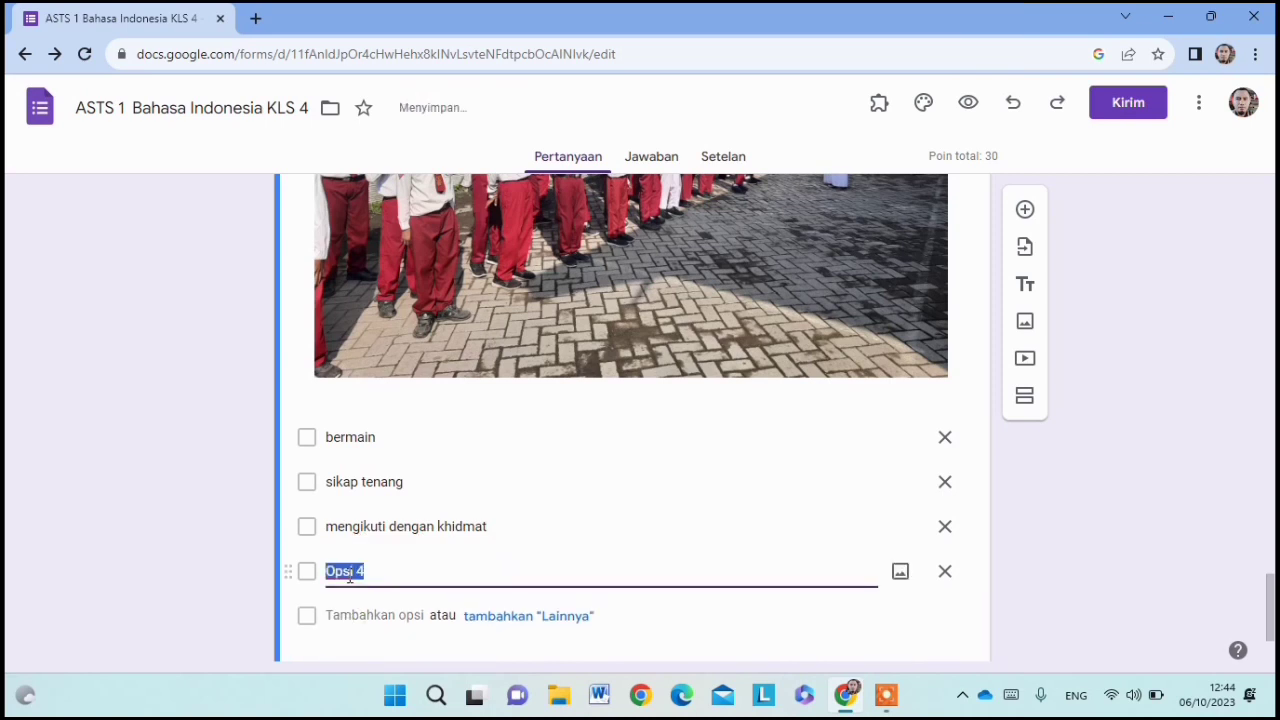
type("b")
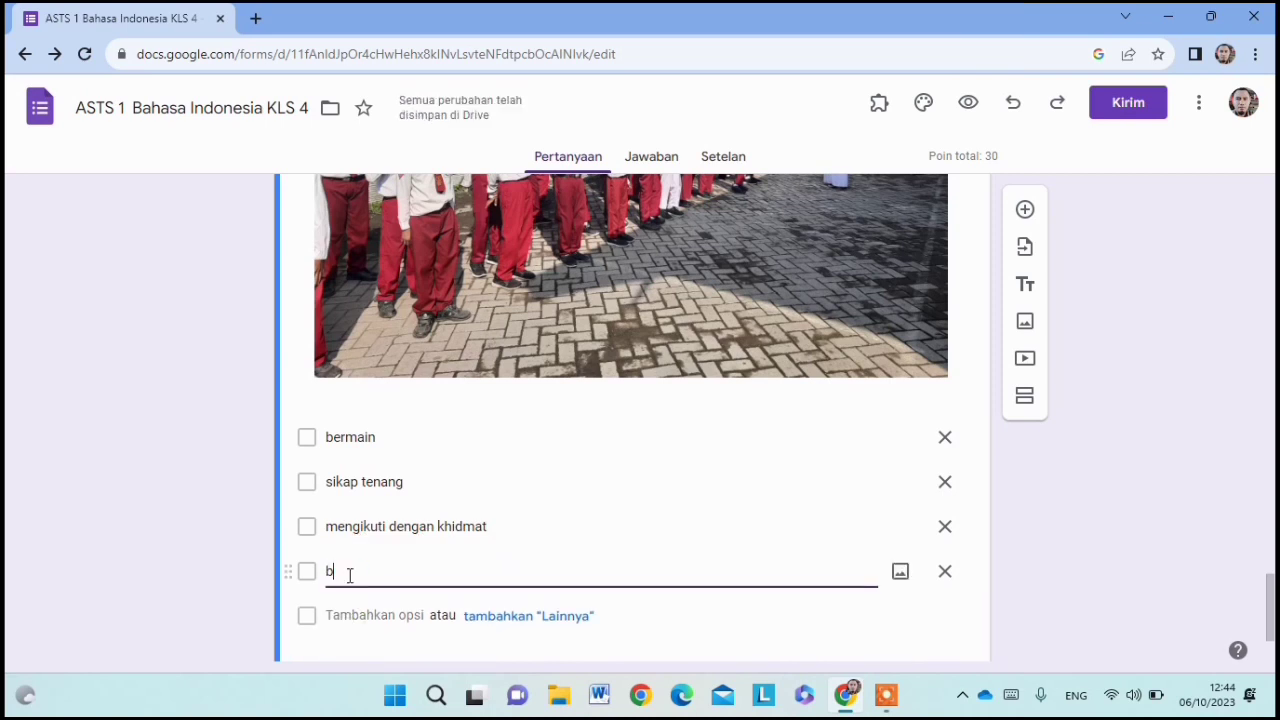
type("ergurau")
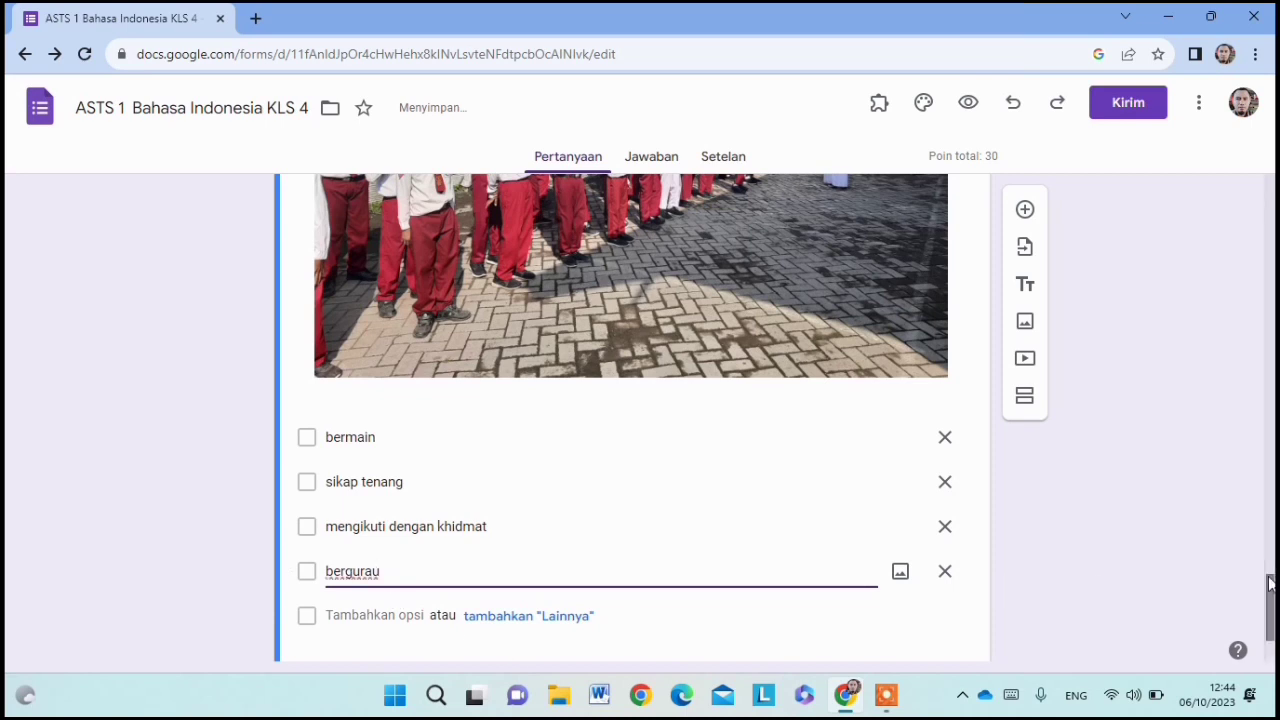
Step: In the checkbox question's answer key, assign 10 points and mark "sikap tenang" and "mengikuti dengan khidmat" as correct
scroll(1268, 590, "down", 2)
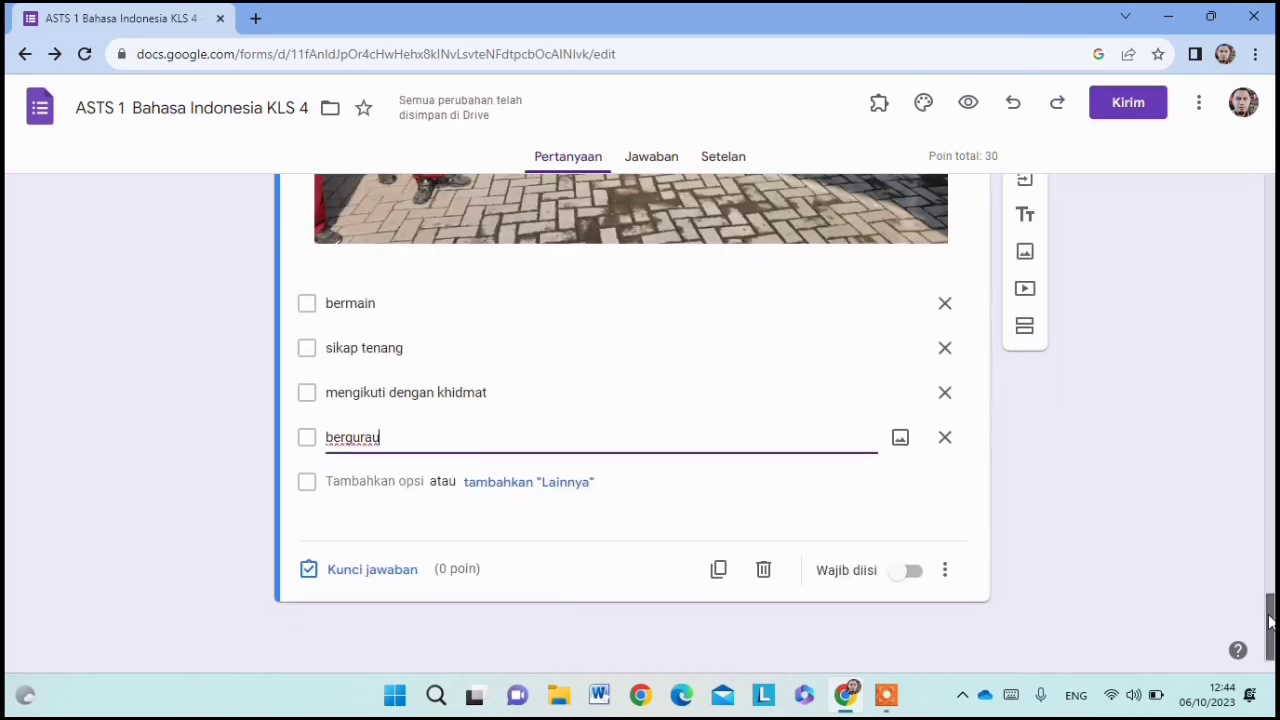
left_click(368, 570)
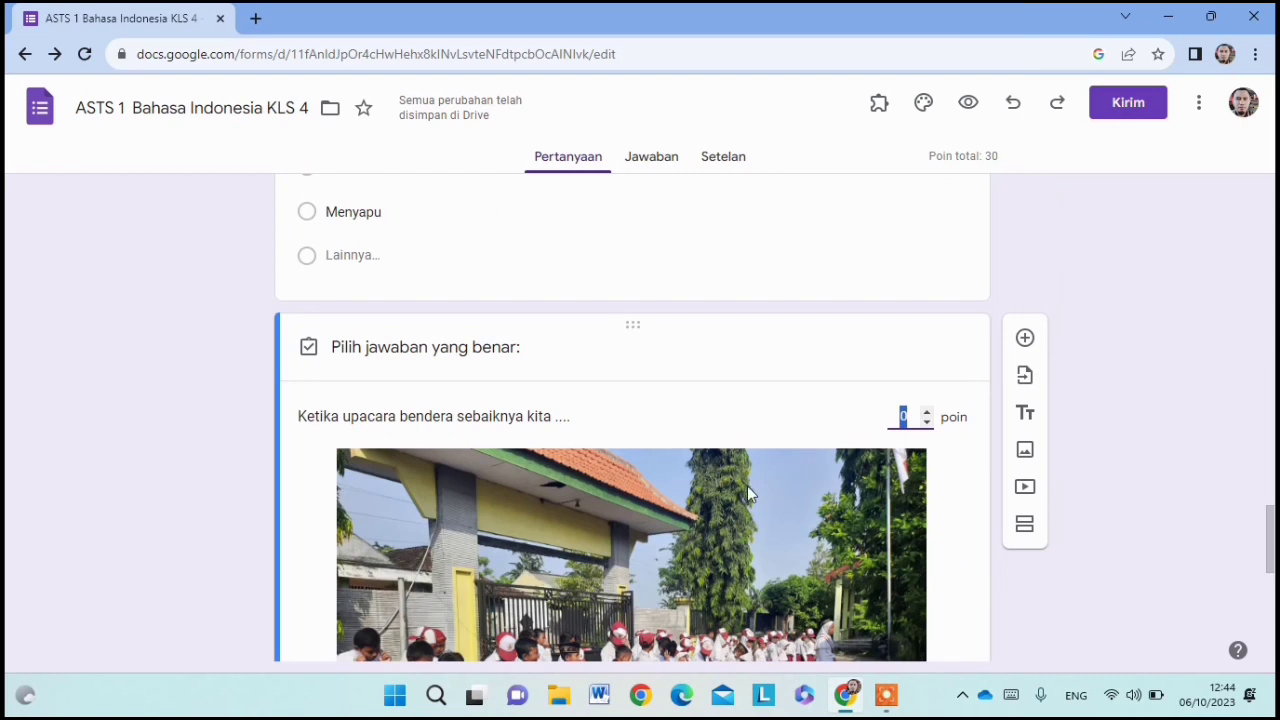
left_click(900, 416)
type("1")
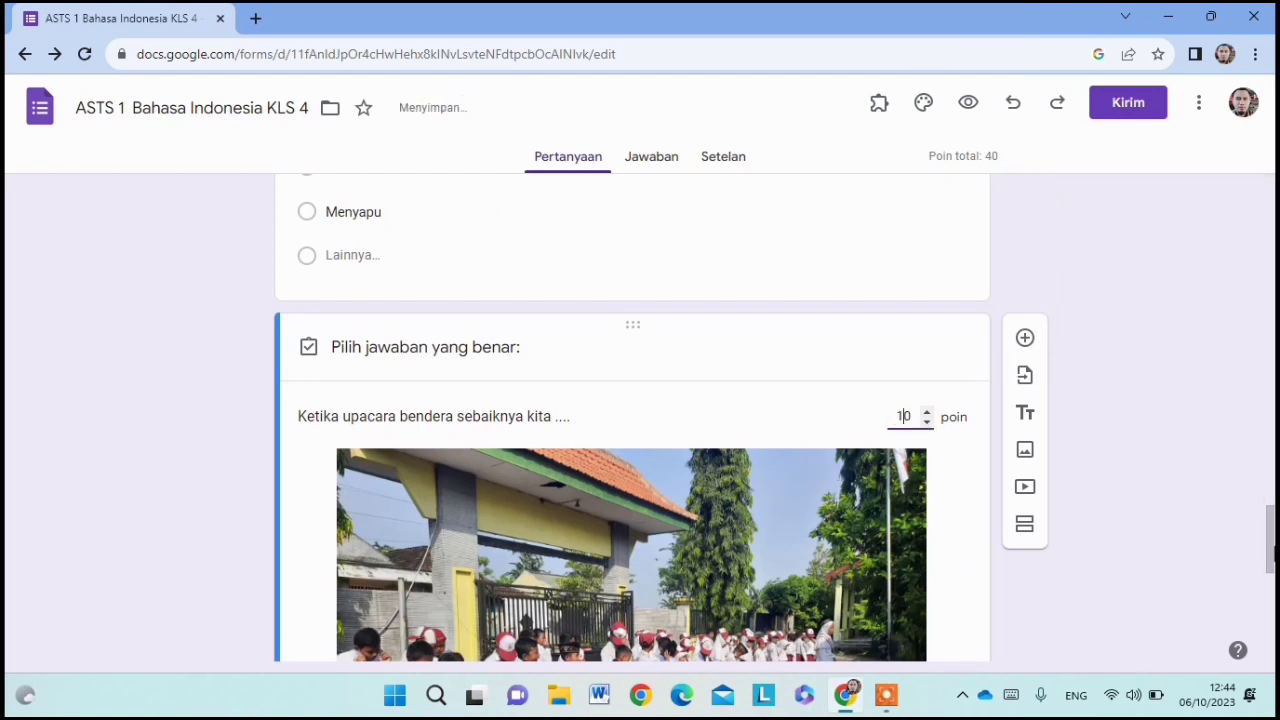
left_click_drag(1272, 548, 1272, 628)
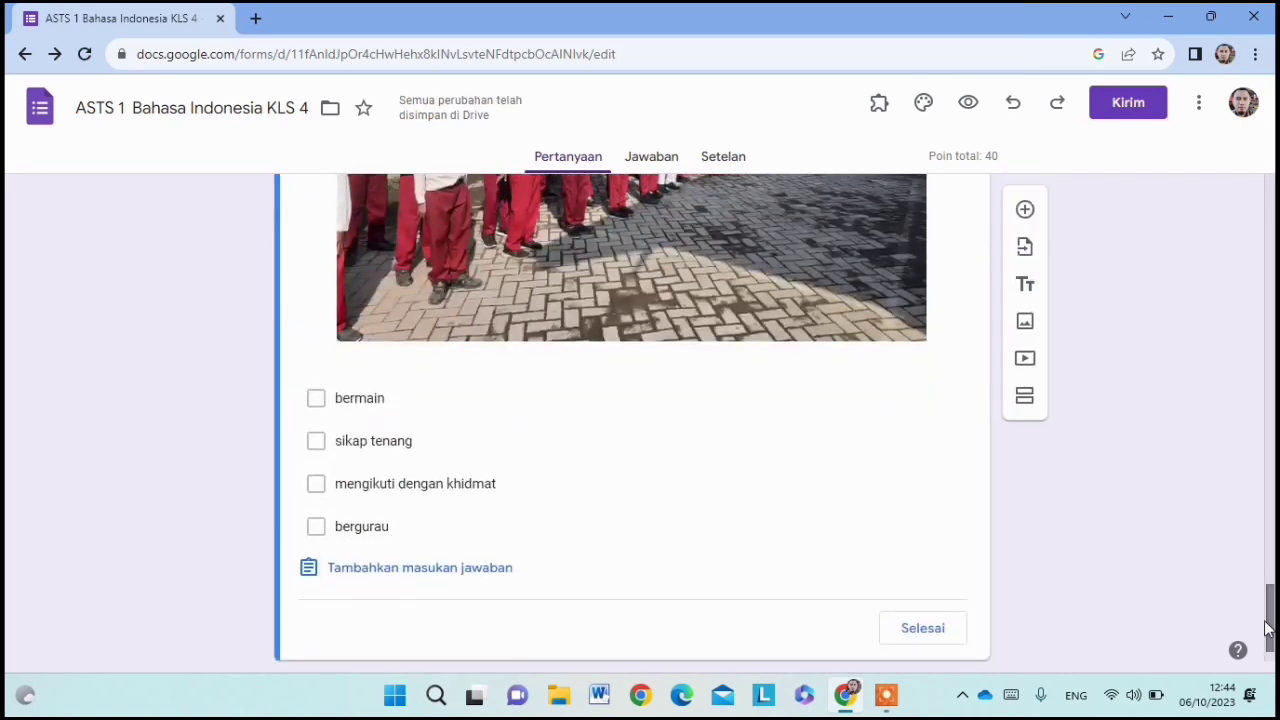
left_click(316, 446)
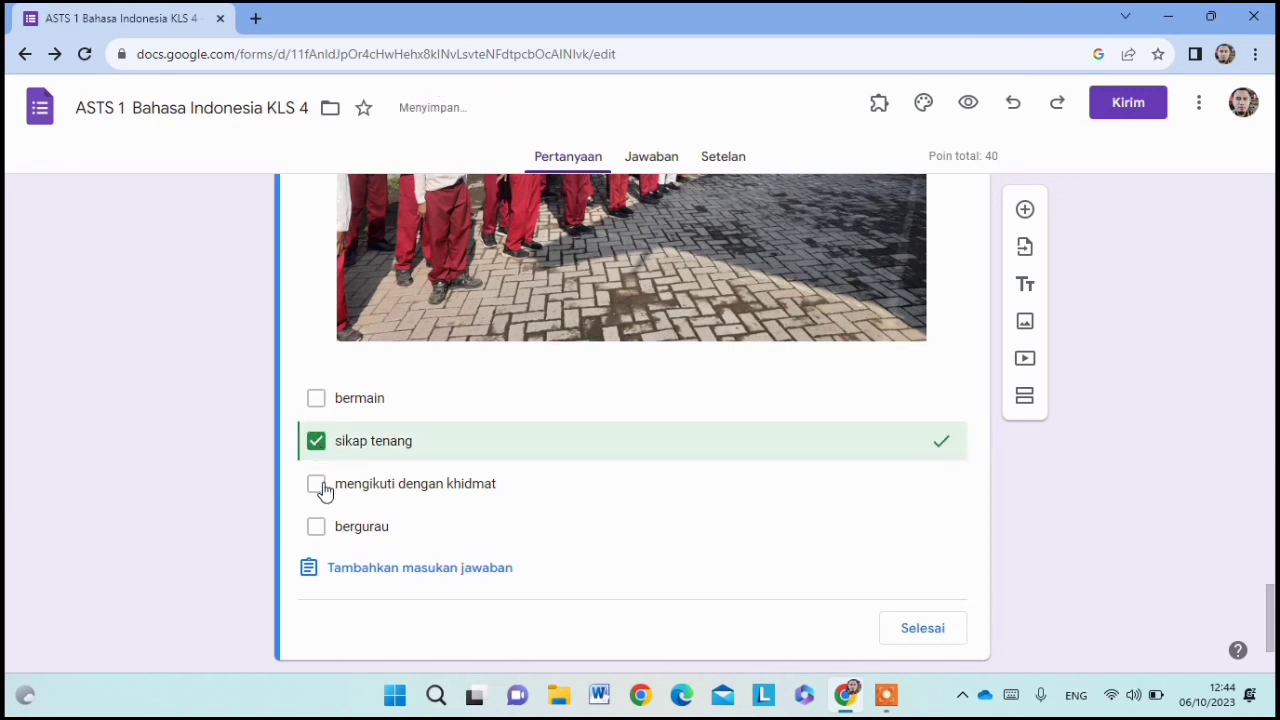
left_click(318, 487)
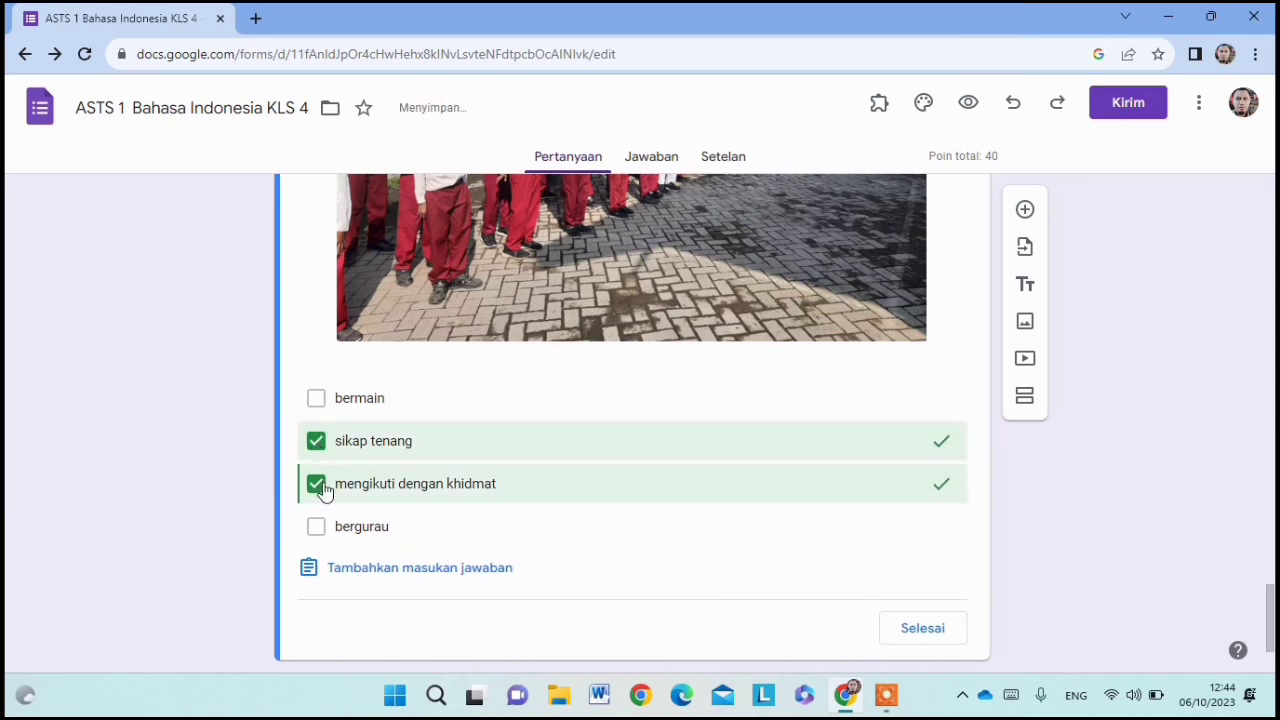
left_click(930, 634)
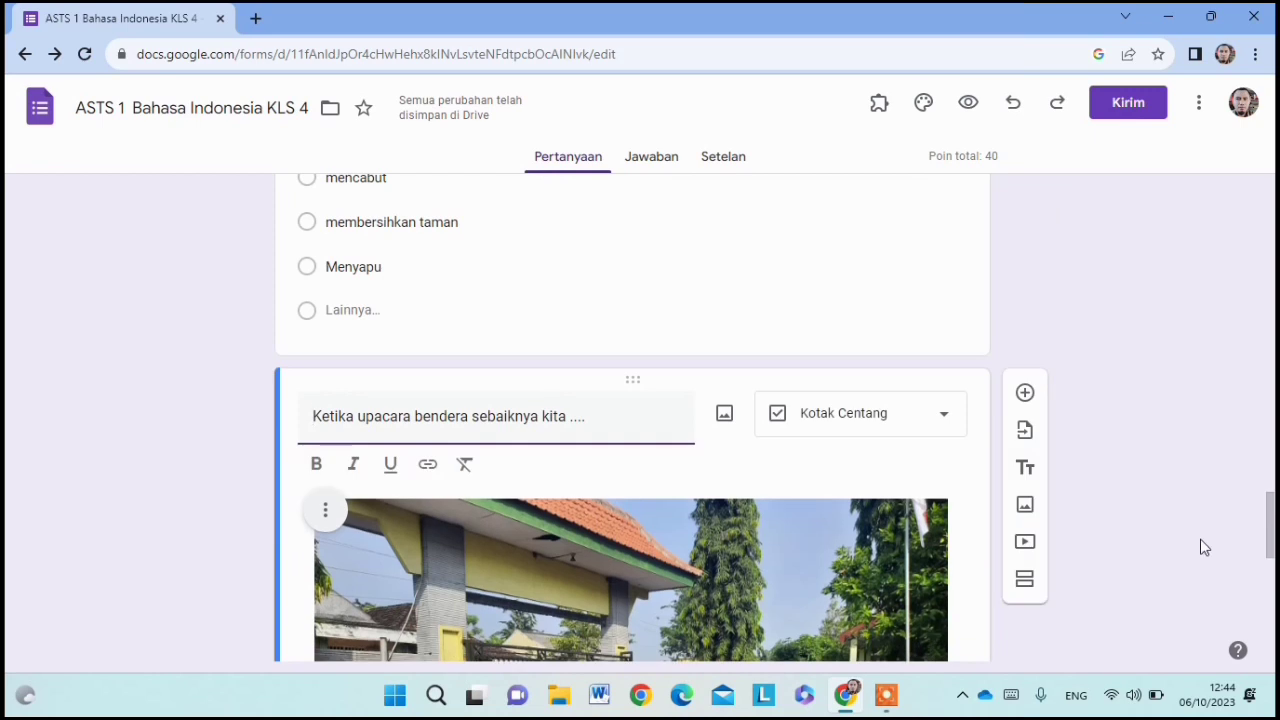
Step: Add a new question below the flag ceremony question and set its type to Drop-down
mouse_move(1270, 502)
left_mouse_down()
mouse_move(1270, 539)
mouse_move(1270, 520)
left_mouse_up()
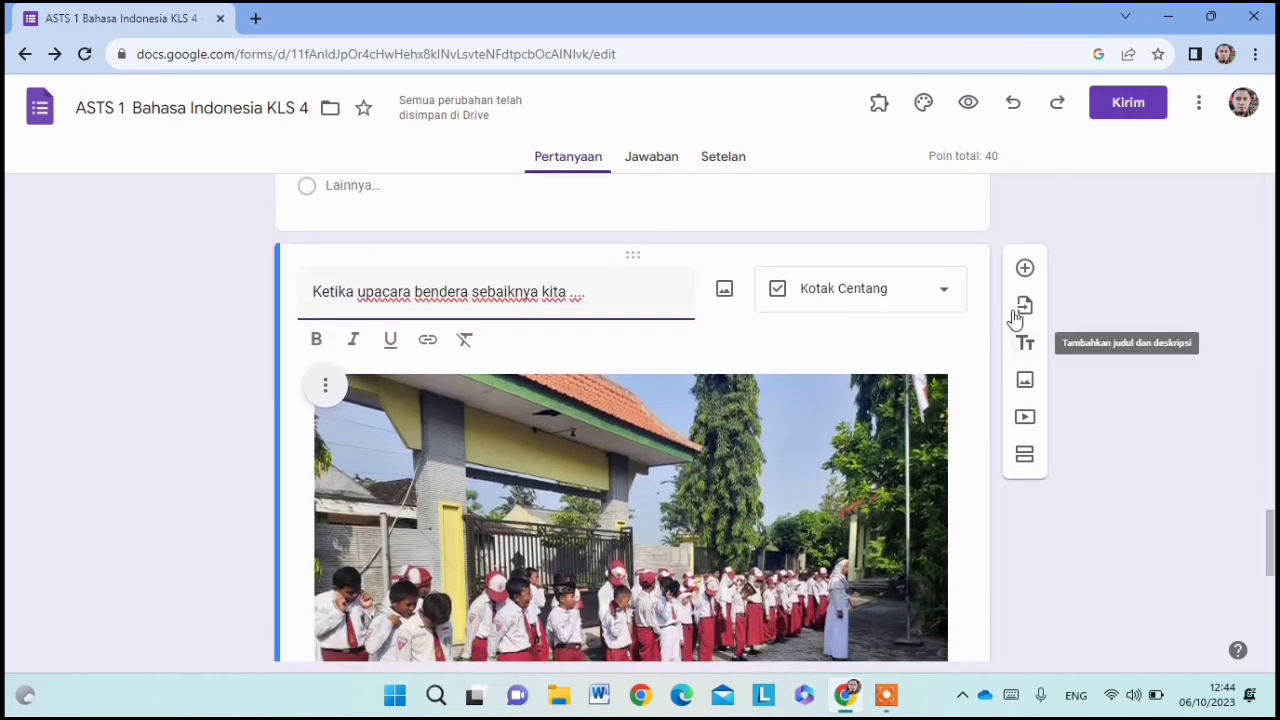
left_click(1025, 272)
left_click(1025, 270)
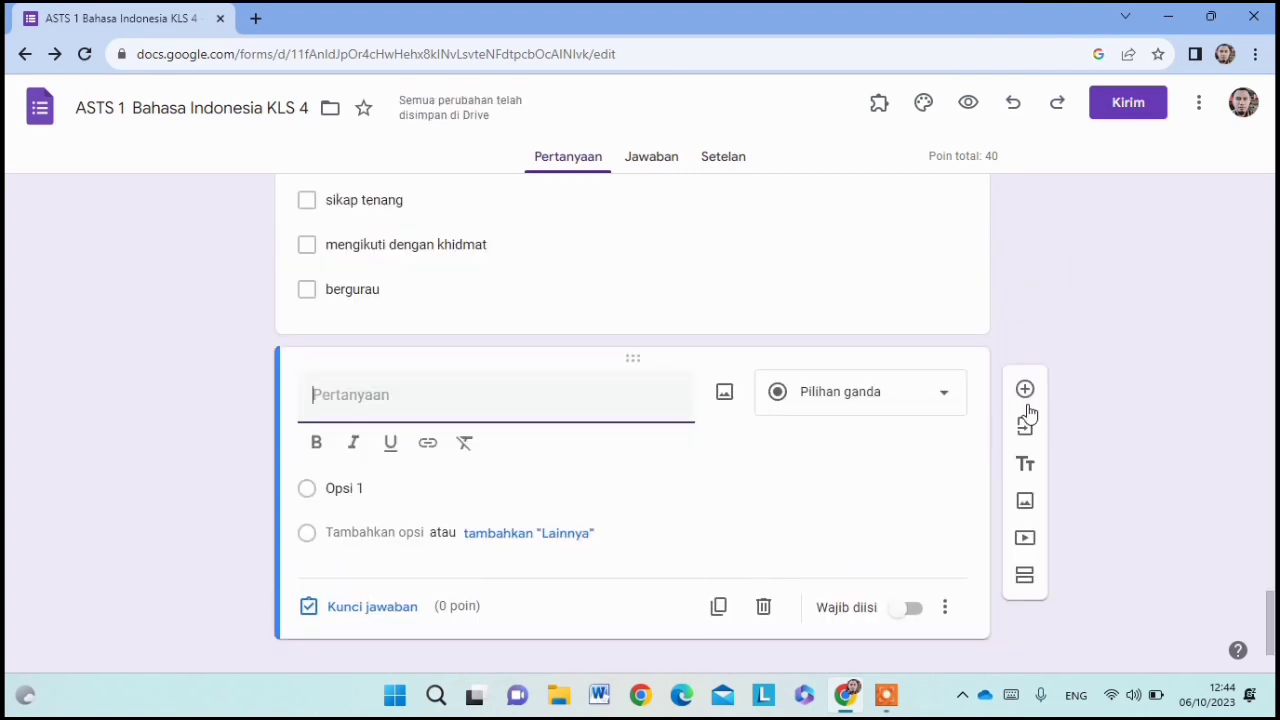
left_click(942, 402)
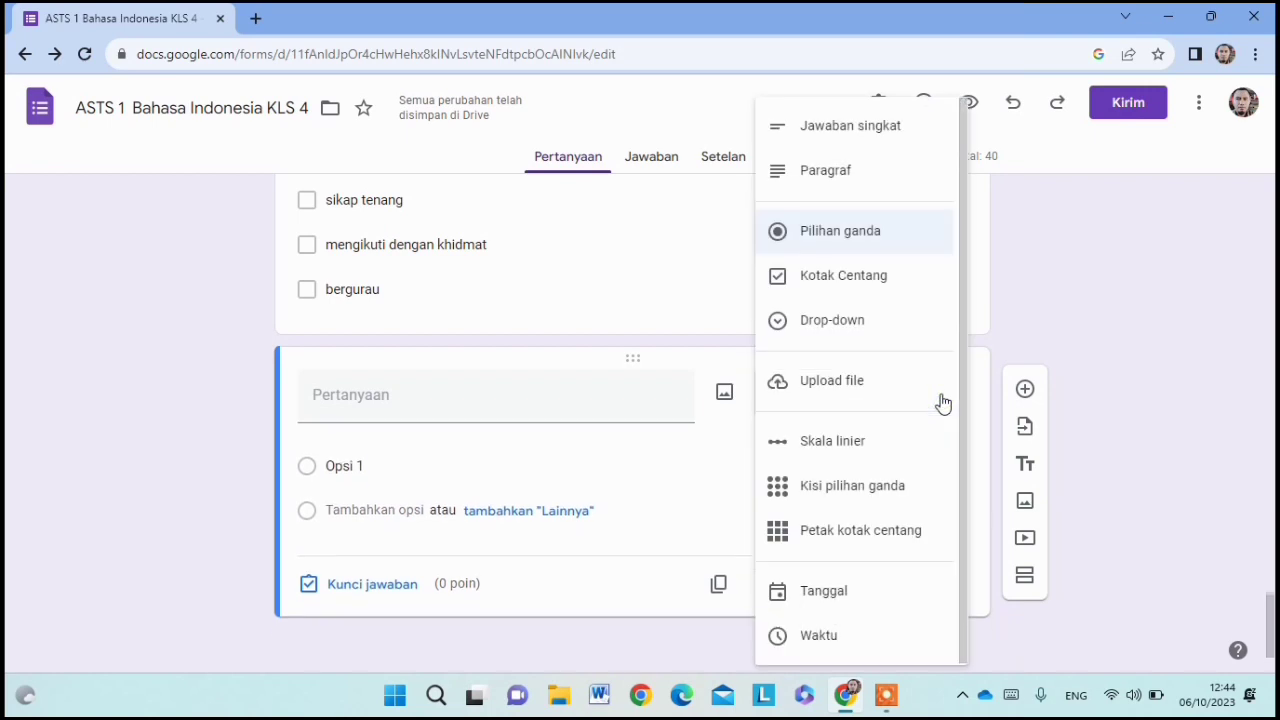
left_click(876, 332)
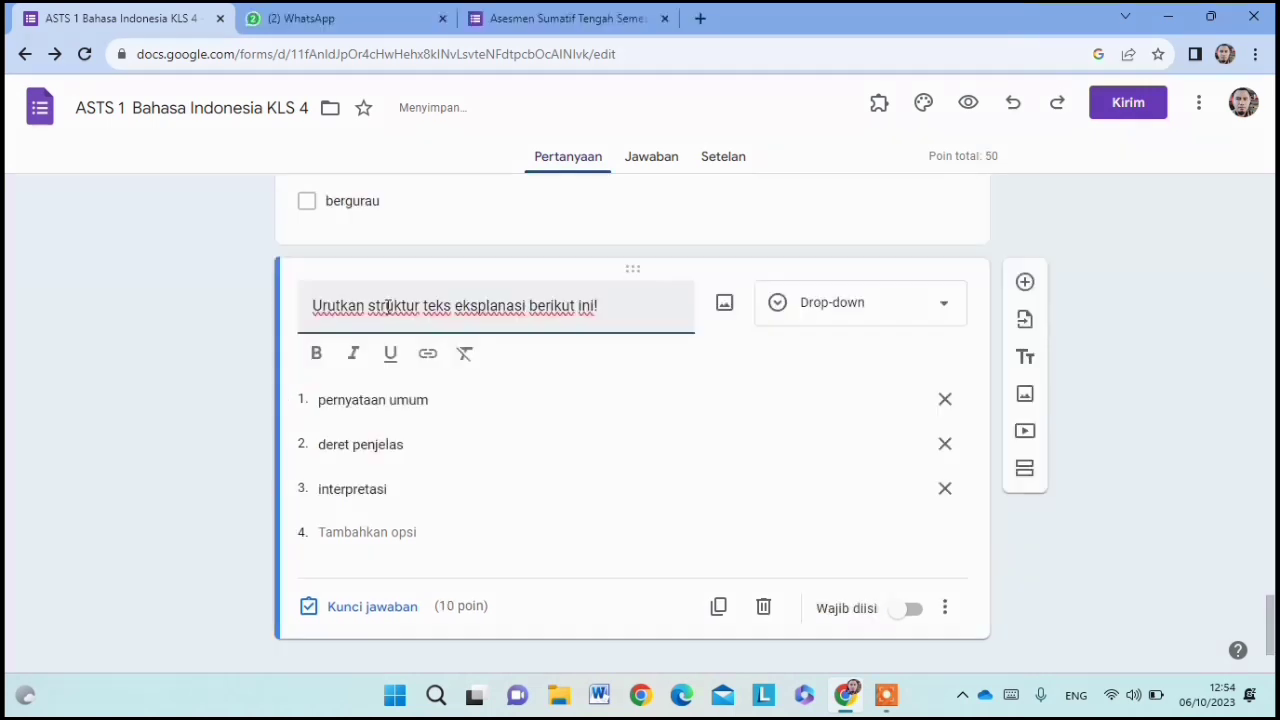
Step: Change the opening word of the drop-down question's text to "Urutan"
left_click(369, 306)
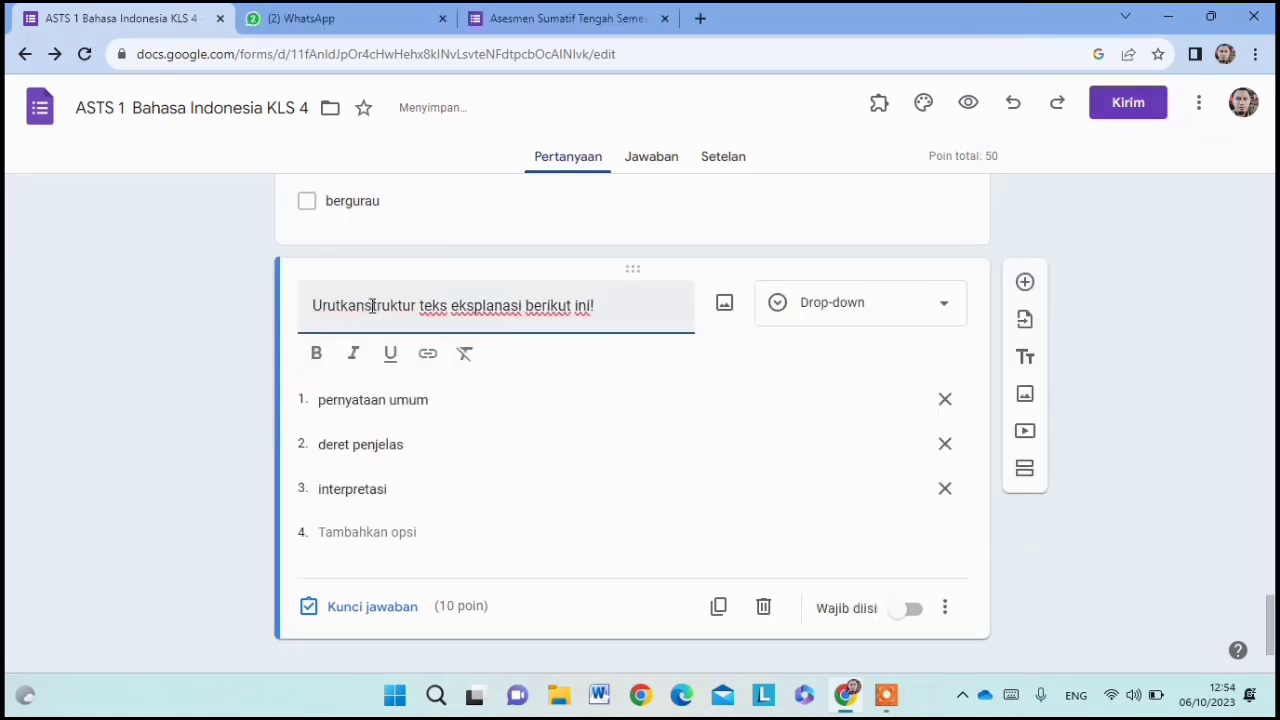
key("BackSpace")
key("BackSpace")
key("BackSpace")
key("BackSpace")
type("an")
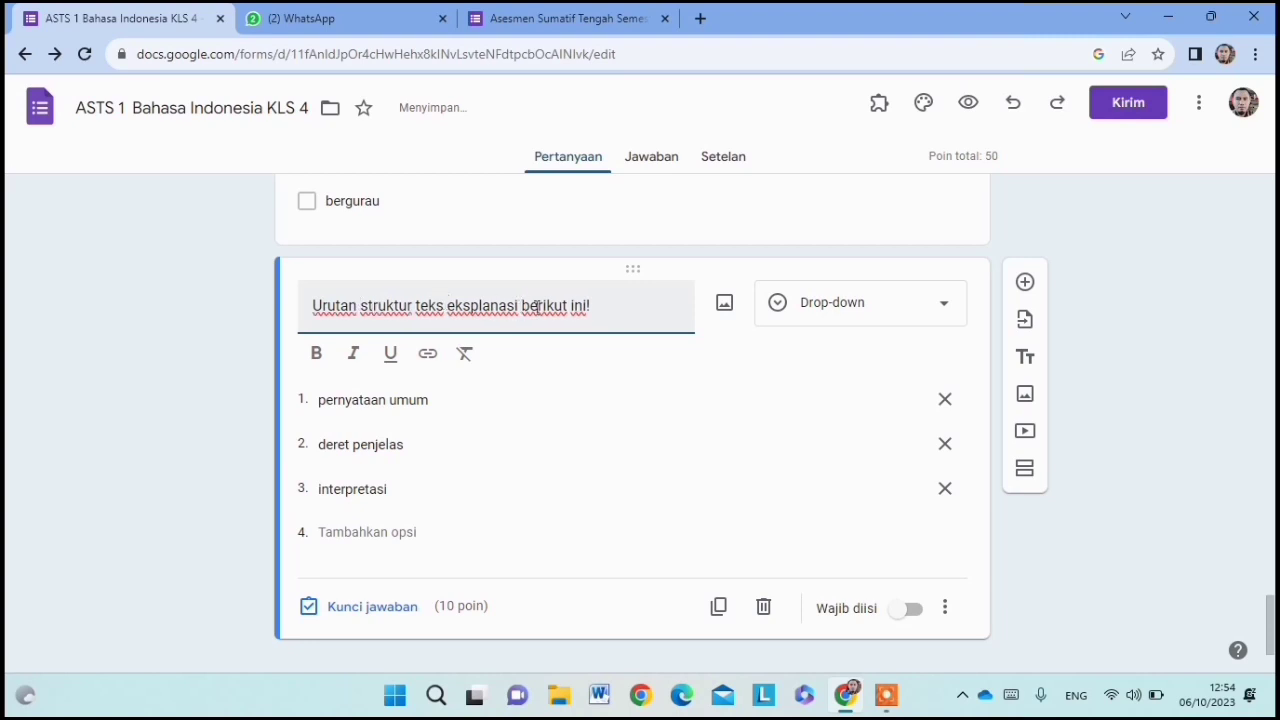
Step: Replace "berikut ini!" at the end of the drop-down question's text with "yang kedua adalah ...."
left_click(598, 302)
key("BackSpace")
key("BackSpace")
key("BackSpace")
key("BackSpace")
key("BackSpace")
key("BackSpace")
key("BackSpace")
key("BackSpace")
key("BackSpace")
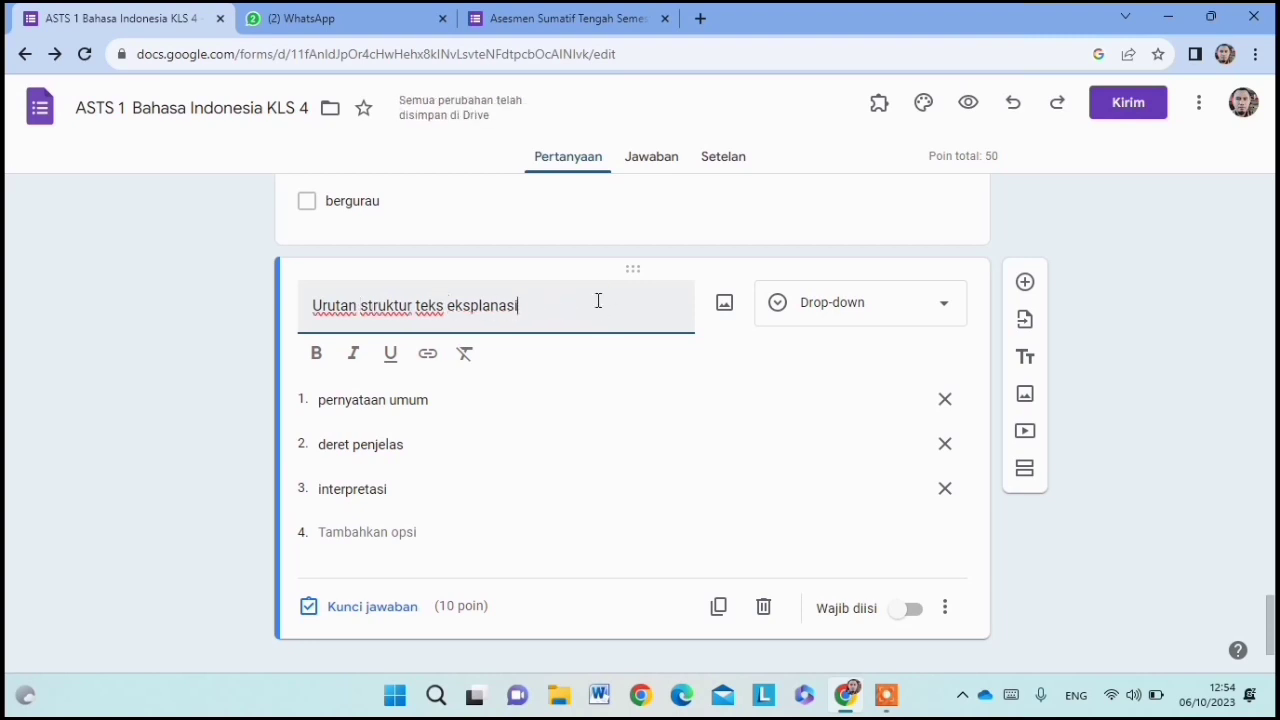
type("yang")
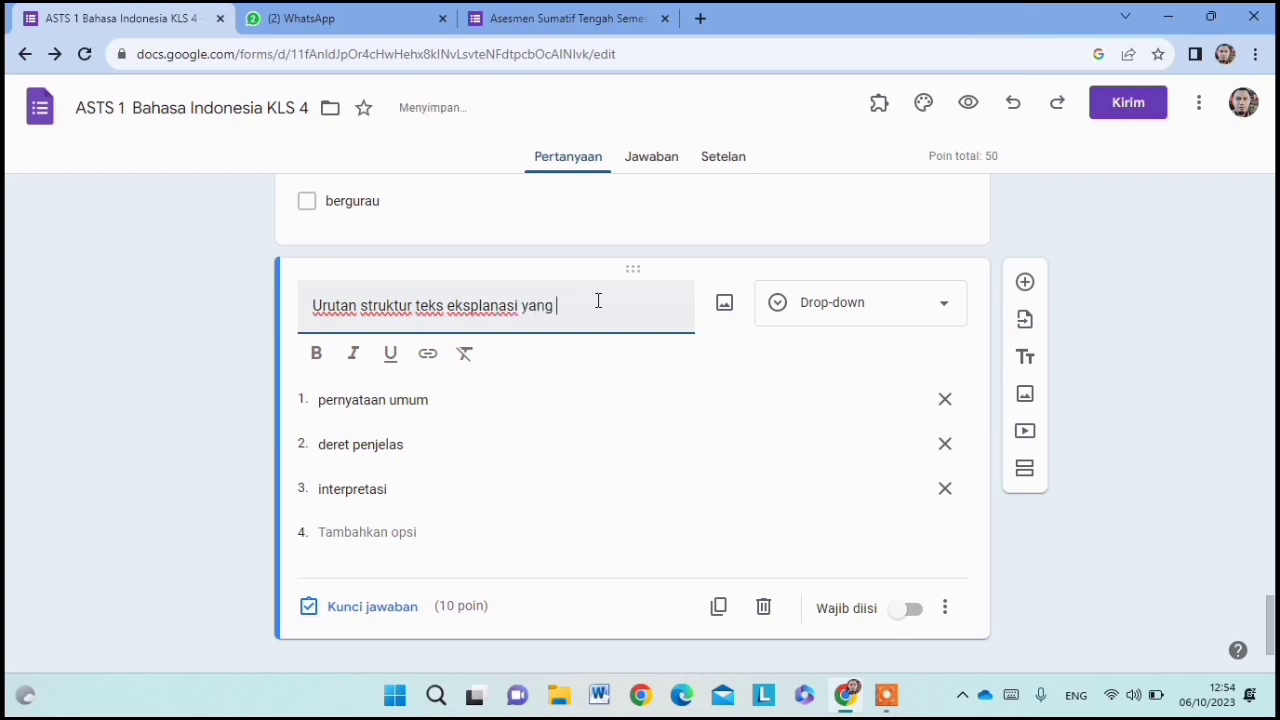
type(" kedua adalah ....")
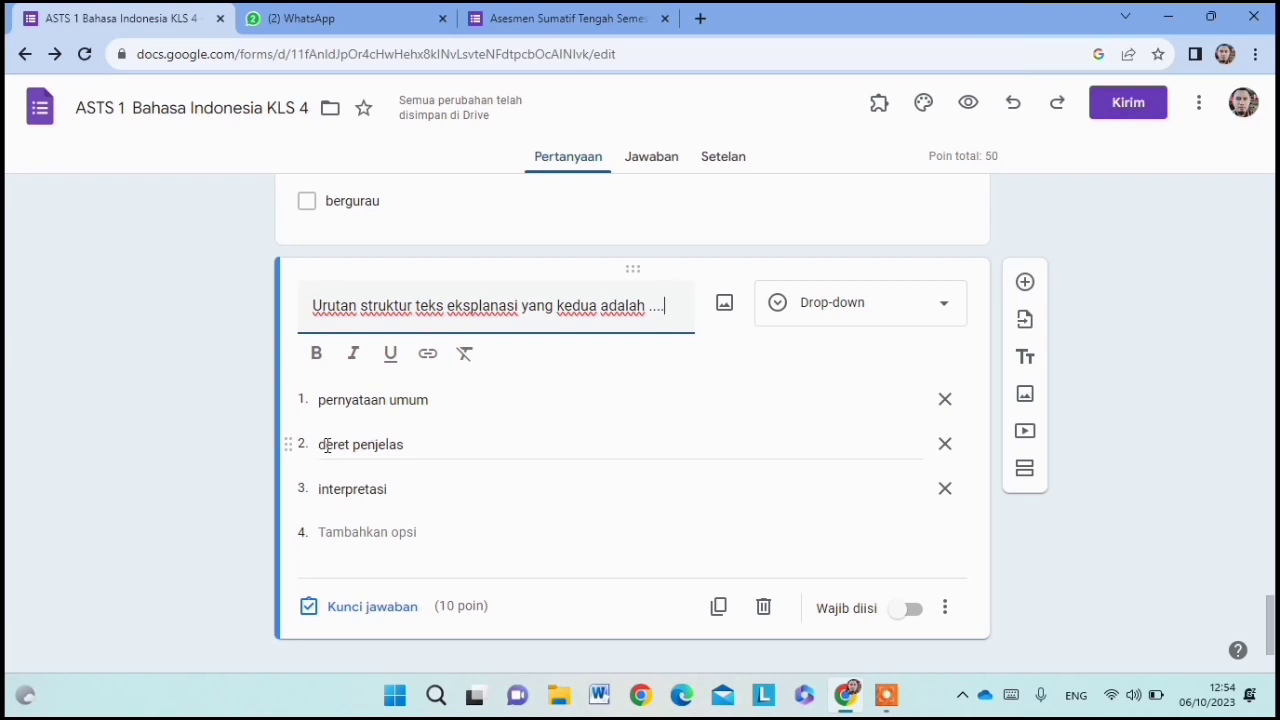
Step: Mark "deret penjelas" as the correct answer in the drop-down question's answer key
left_click(376, 608)
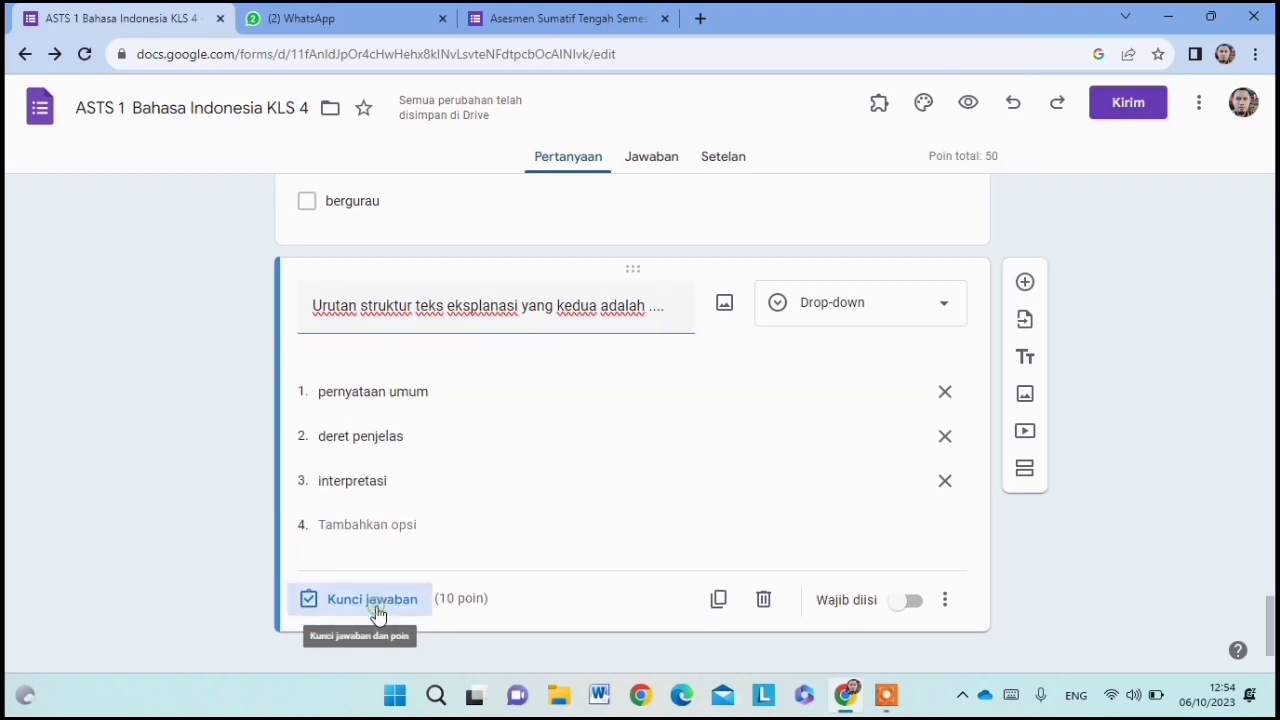
left_click(365, 458)
left_click(365, 458)
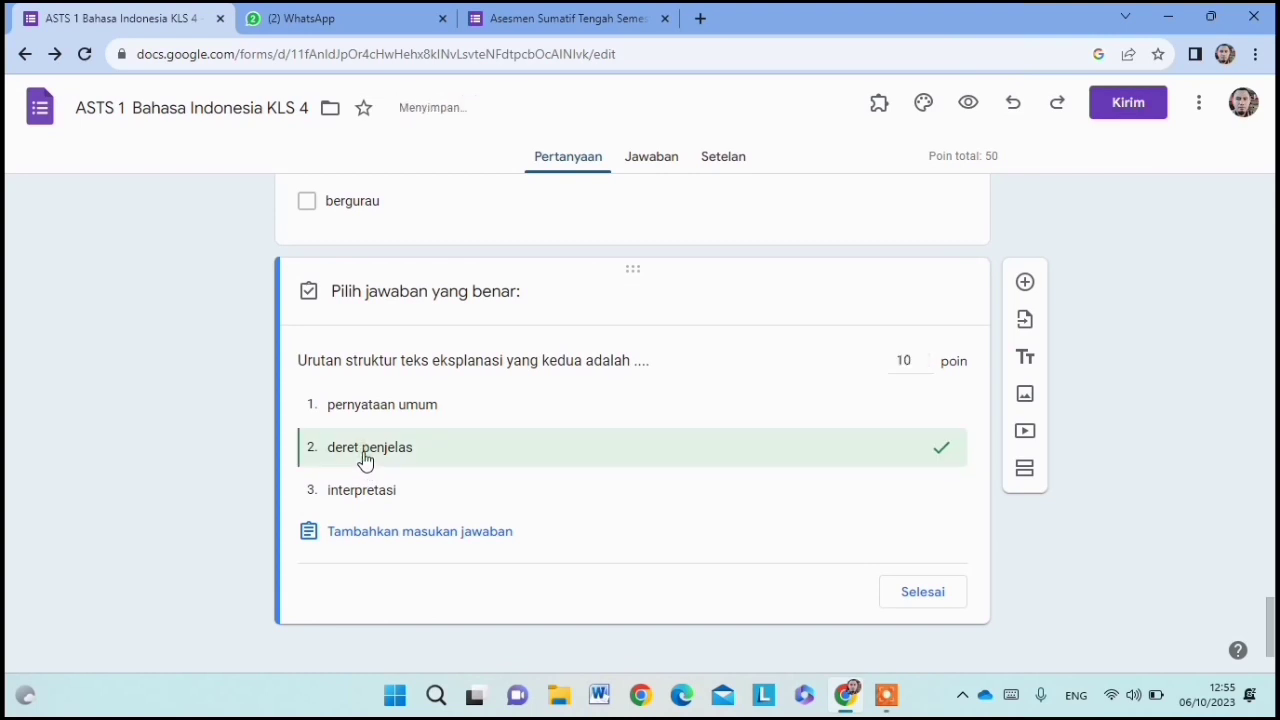
left_click(922, 592)
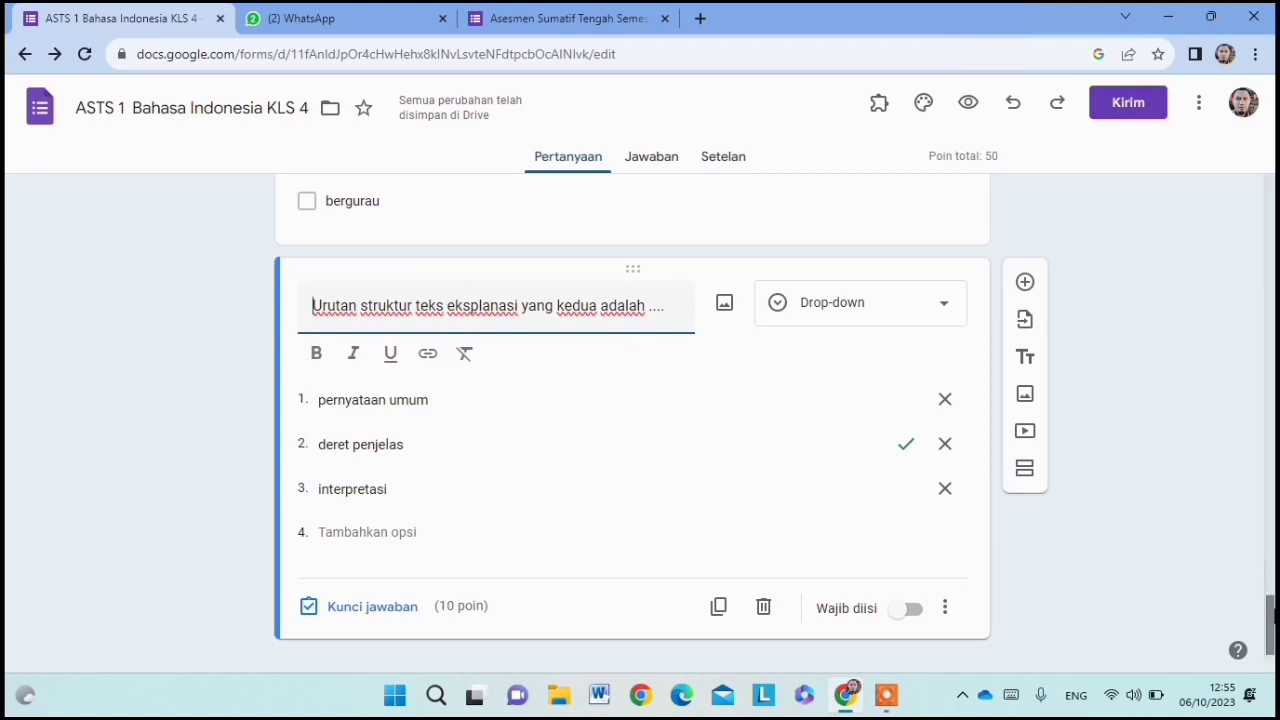
Step: Turn on Acak urutan opsi for the drop-down question so its options are shuffled
left_click_drag(1271, 621, 1272, 534)
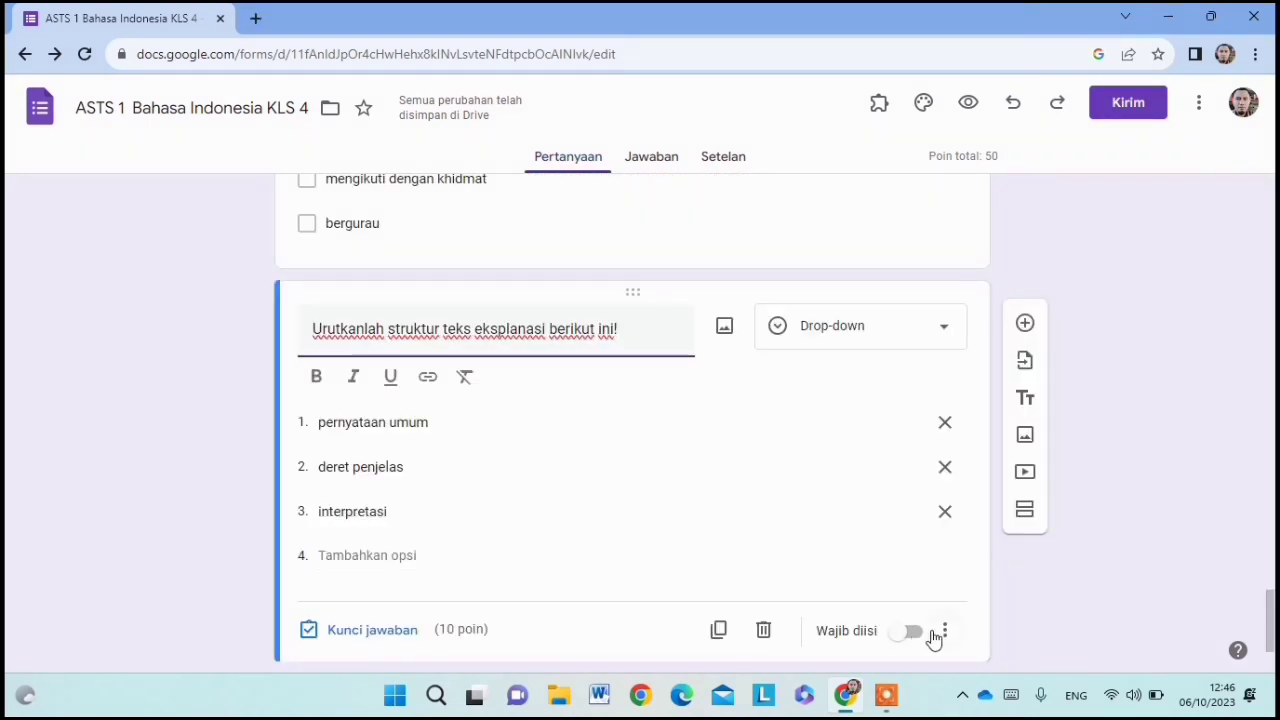
left_click(945, 630)
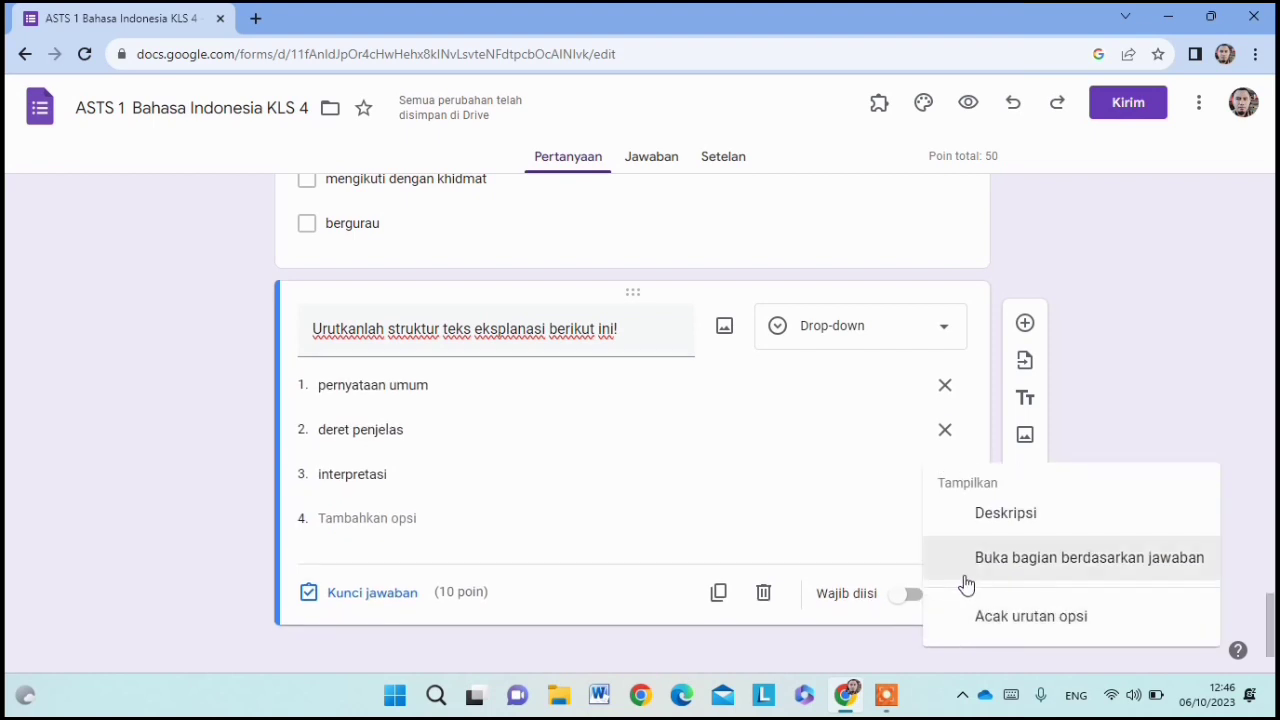
left_click(988, 620)
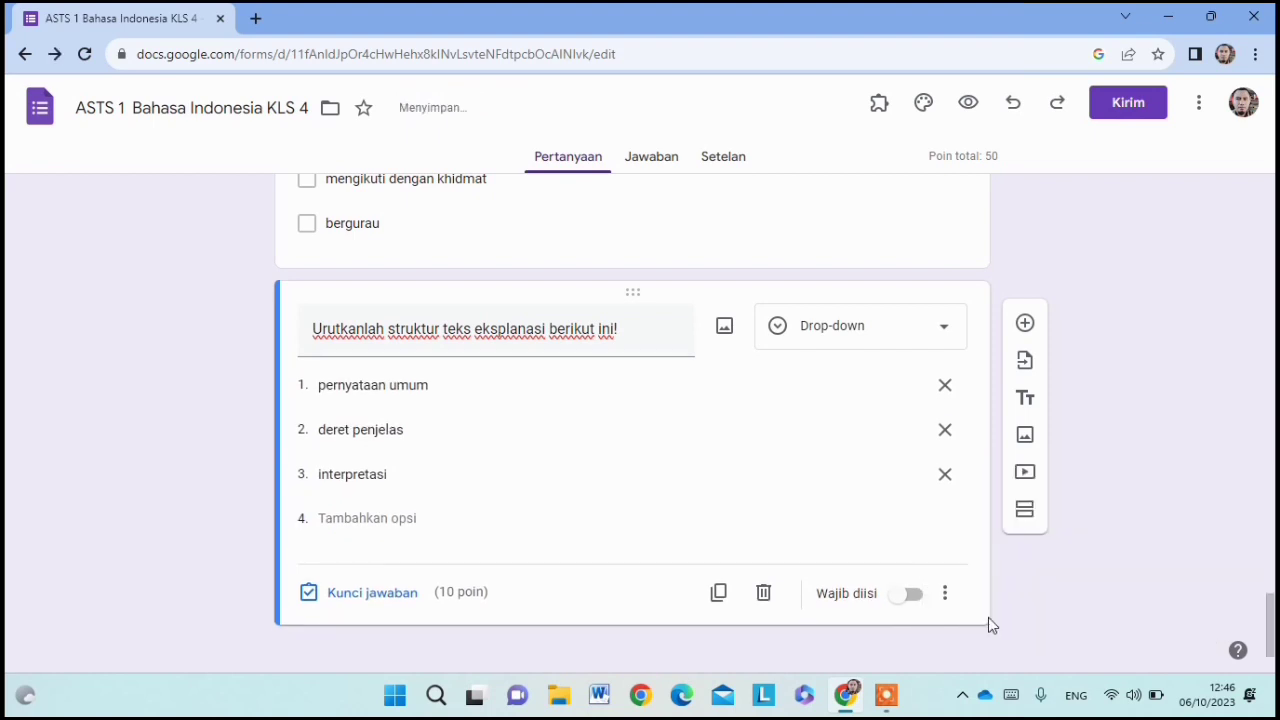
left_click_drag(1272, 611, 1273, 567)
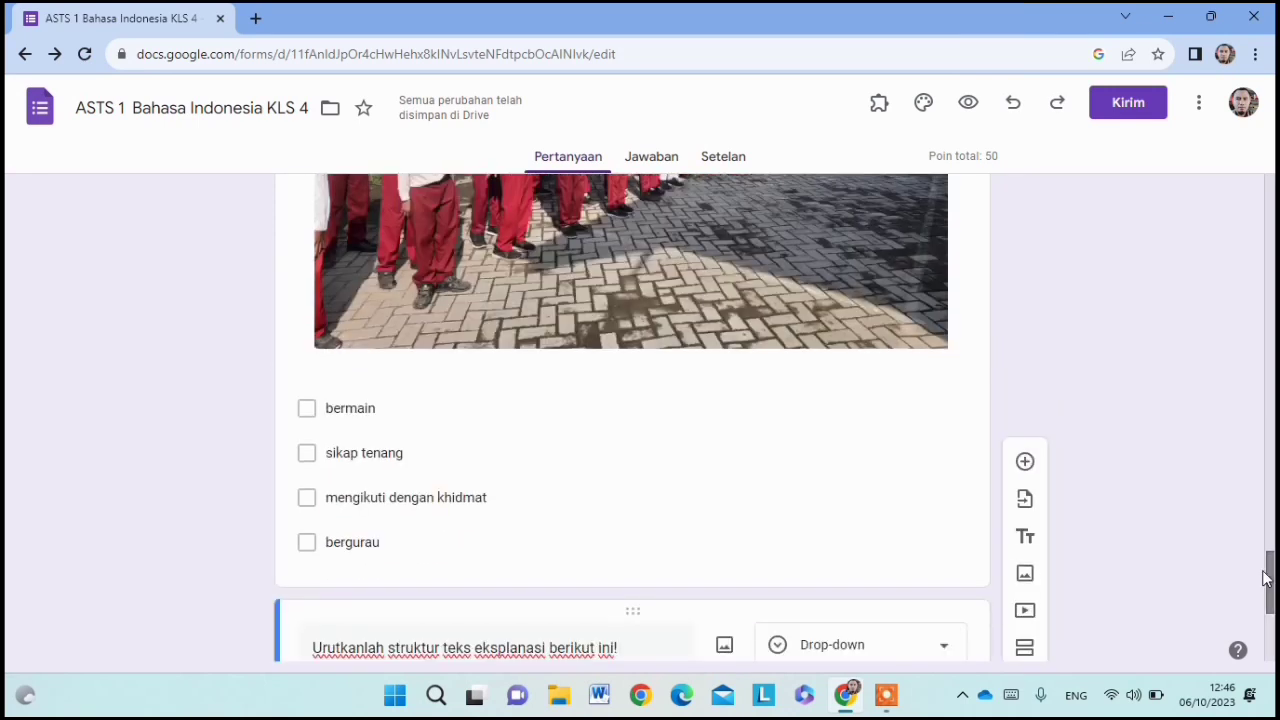
Step: Turn on Acak urutan opsi for the picture checkbox question so its options are shuffled
left_click(884, 535)
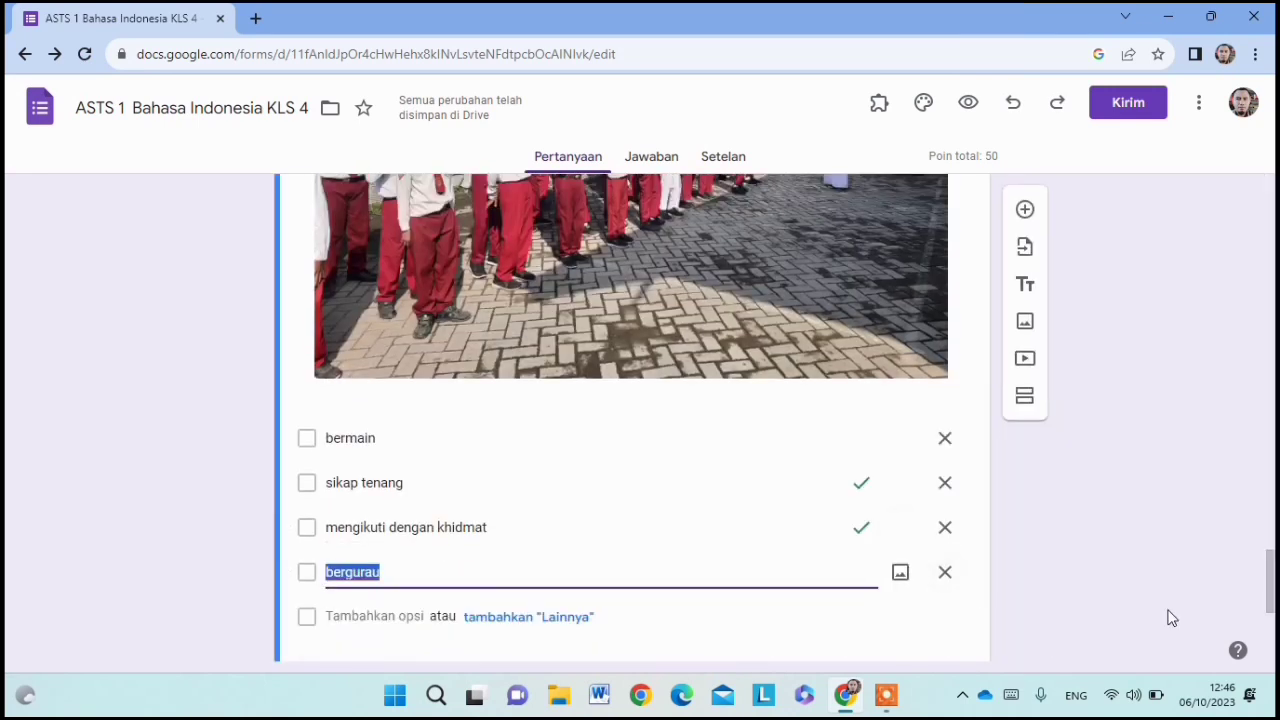
key("Return")
key("Return")
key("Return")
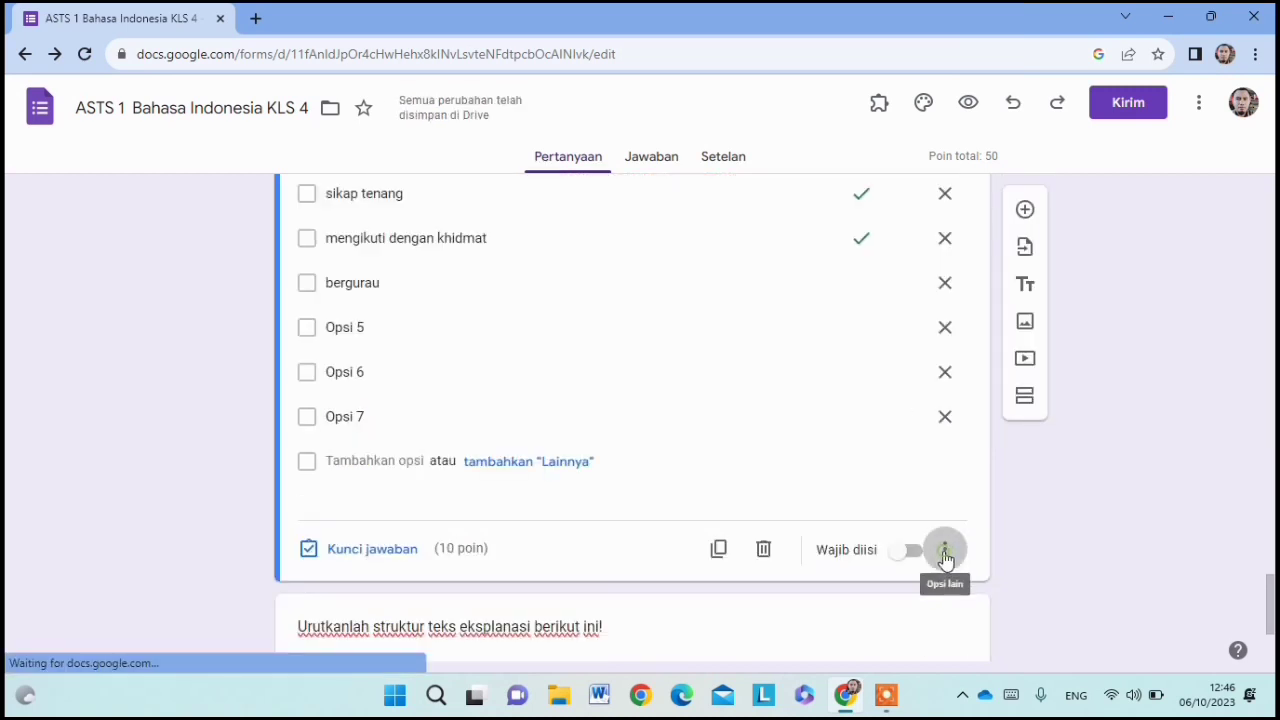
left_click(944, 552)
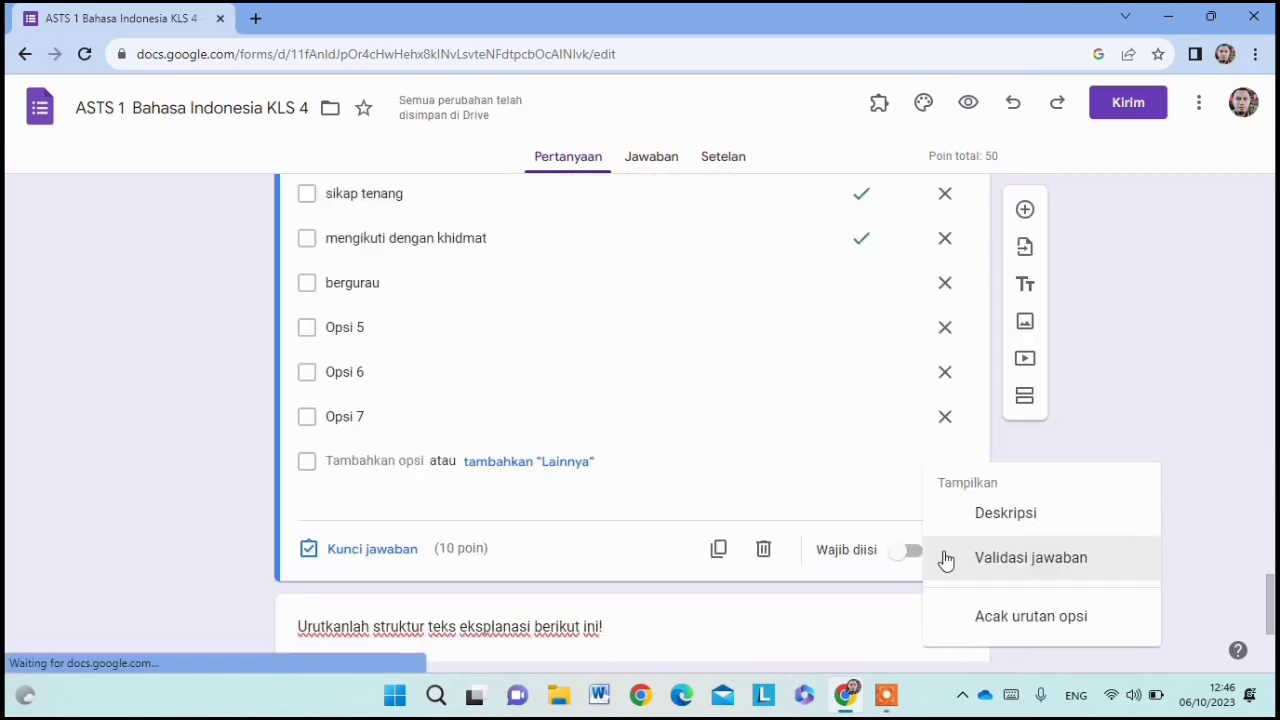
left_click(1000, 625)
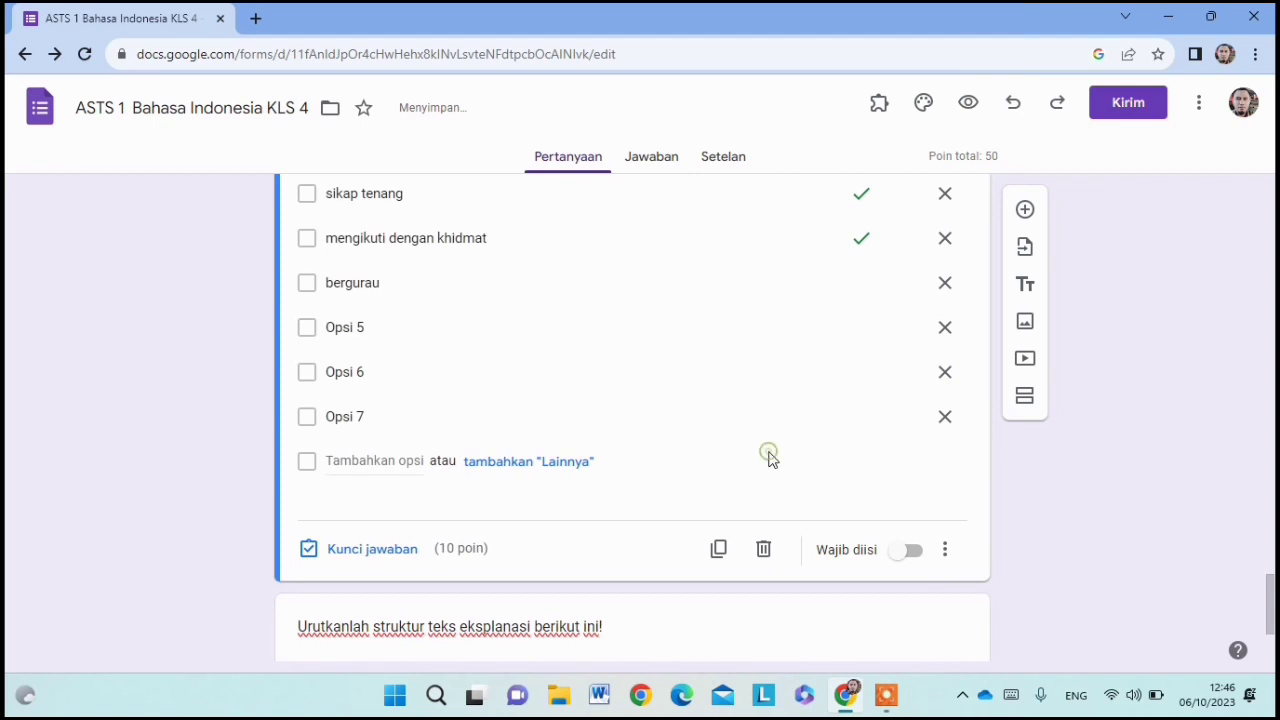
Step: Delete the extra options Opsi 5, Opsi 6 and Opsi 7 from the picture checkbox question
left_click(945, 417)
left_click(946, 373)
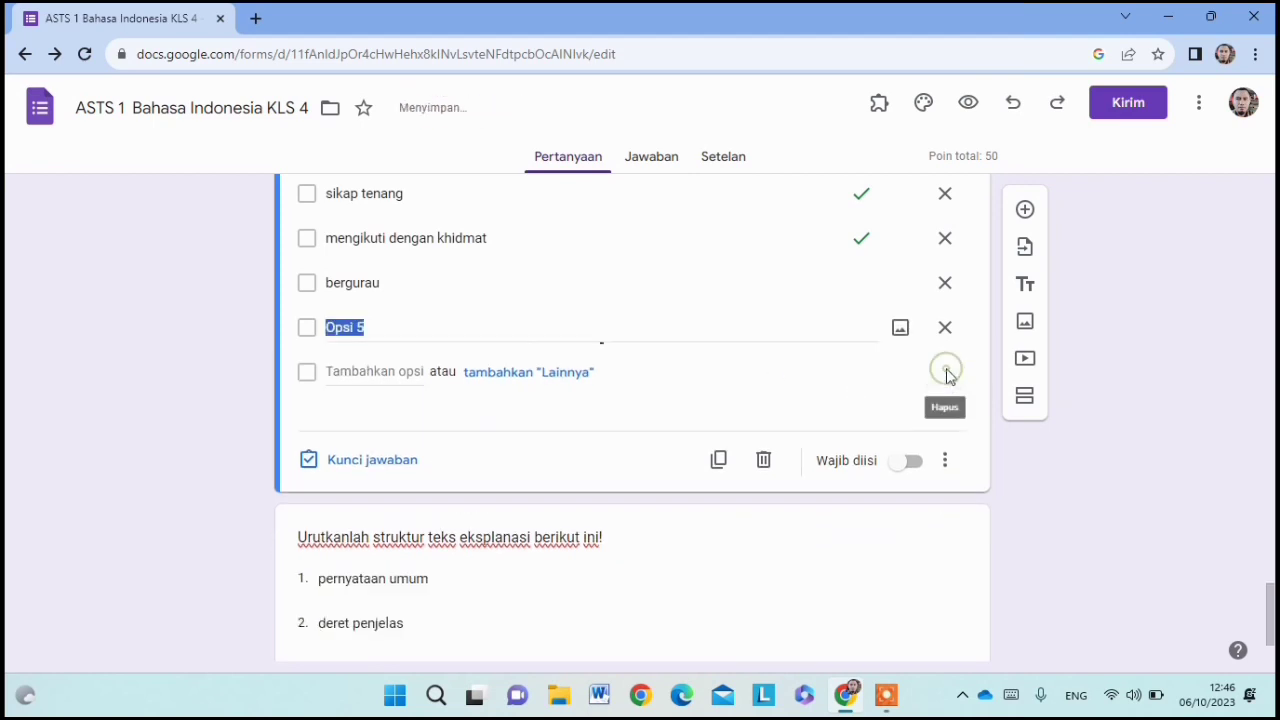
left_click(945, 329)
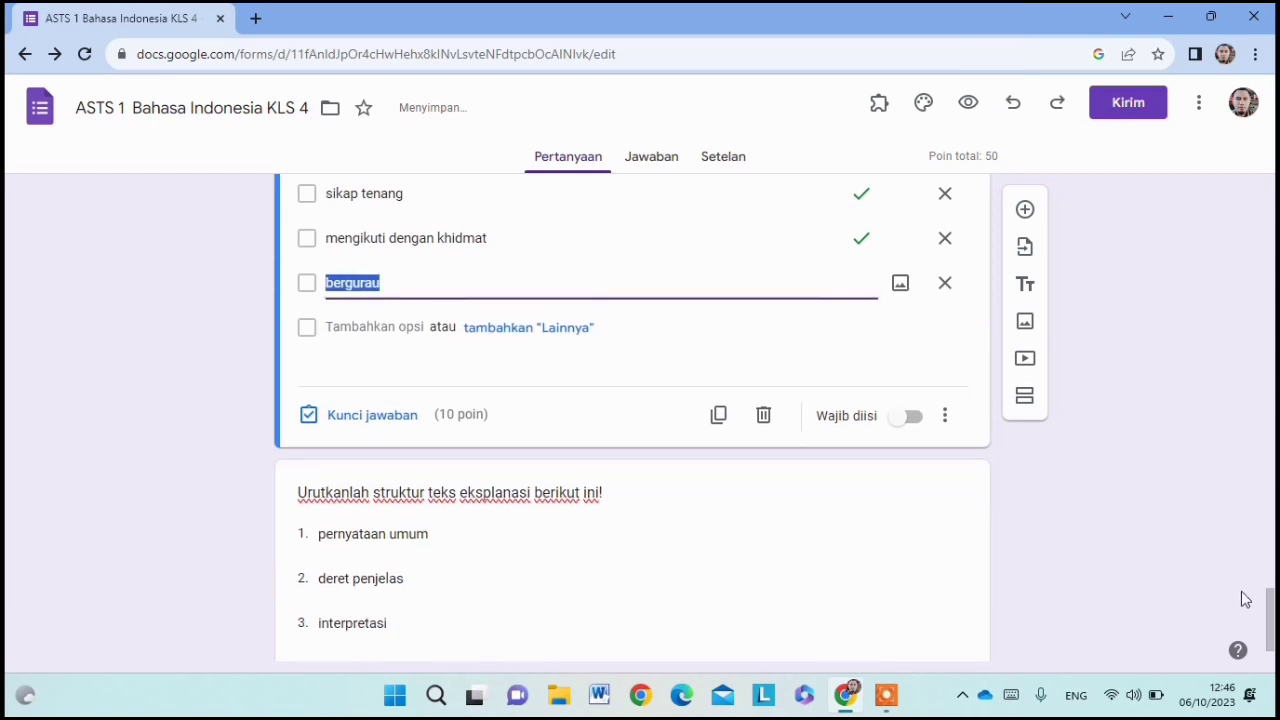
Step: Set the form's theme header to the Kantor dan Sekolah picture of hands flicking through a row of files
left_click_drag(1270, 612, 1266, 152)
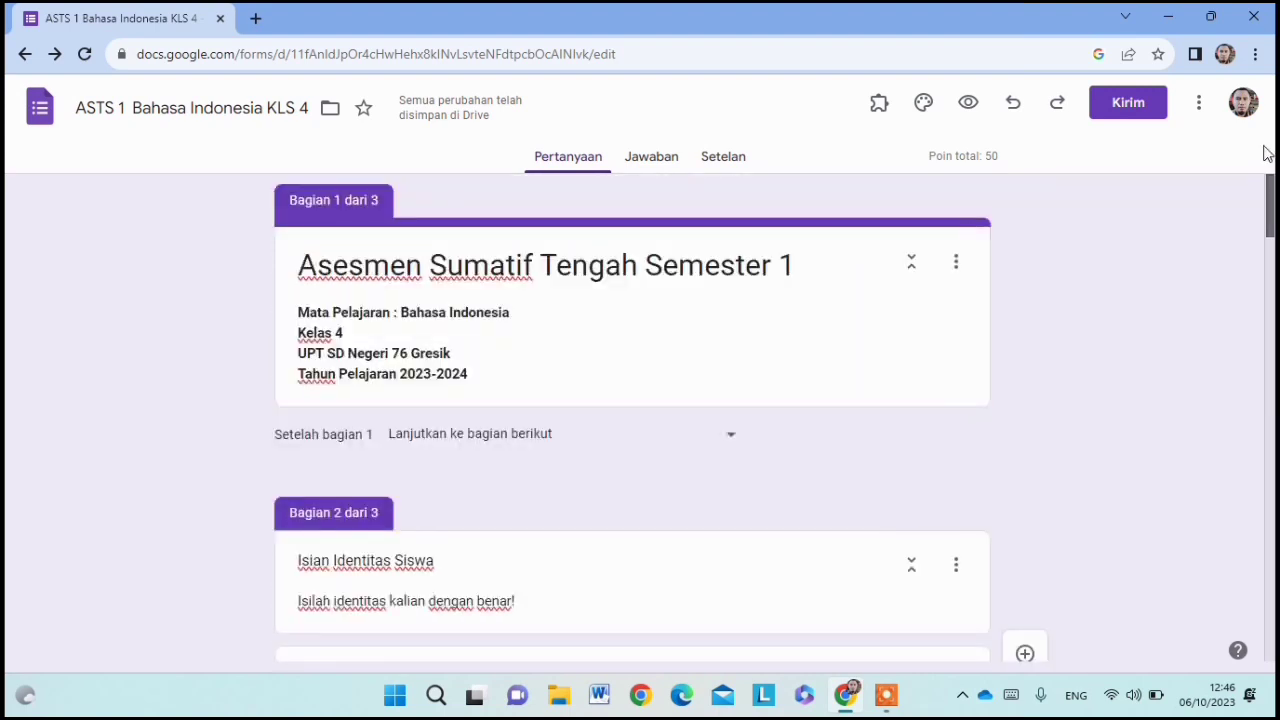
left_click(923, 106)
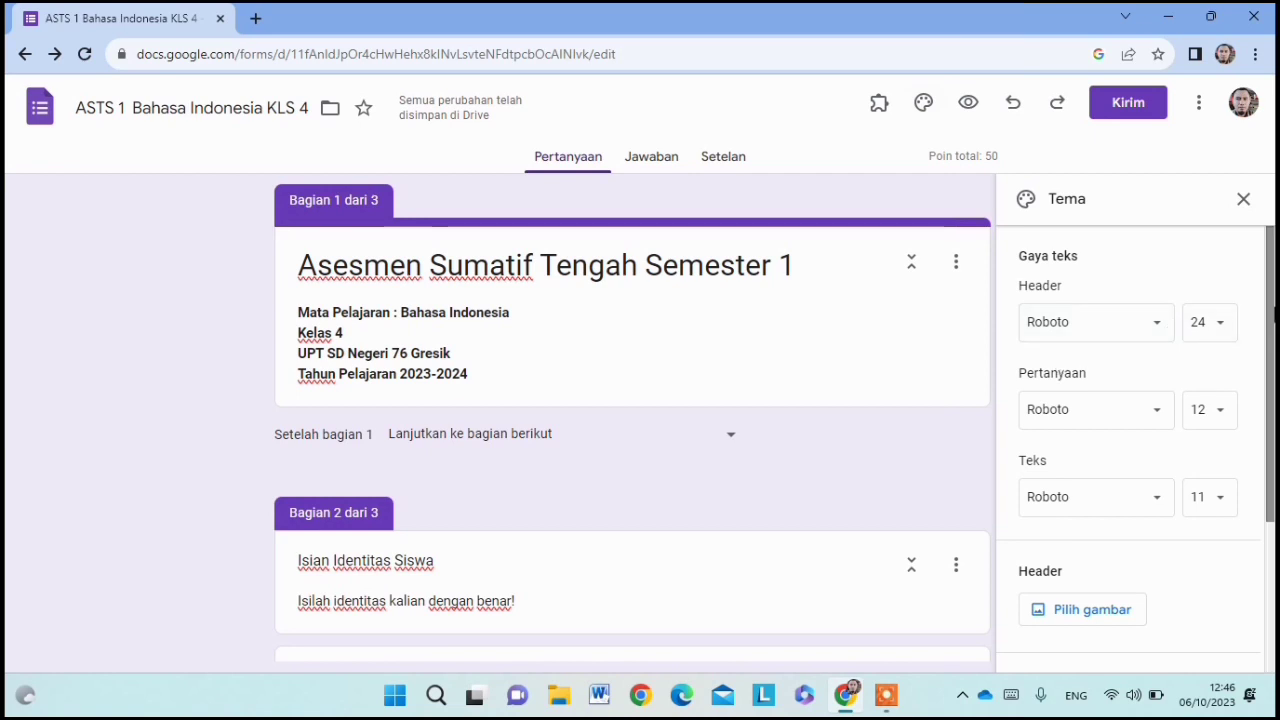
left_click_drag(1273, 290, 1271, 418)
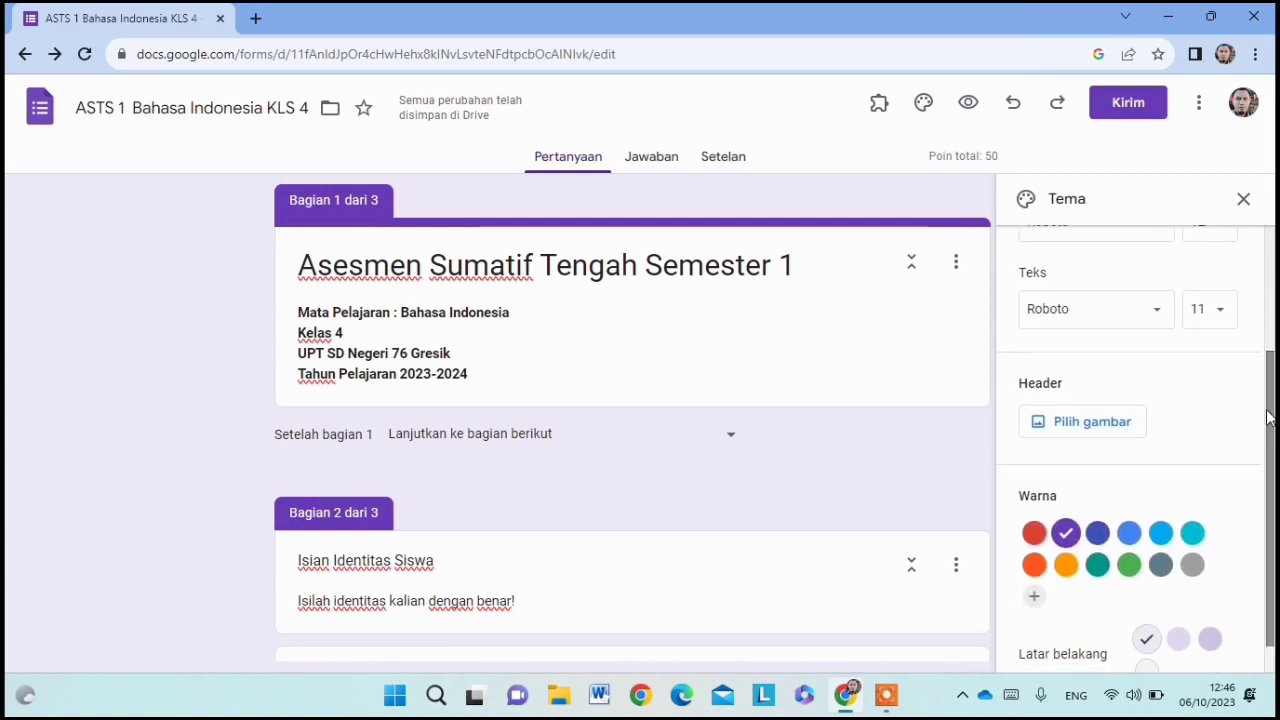
left_click(1088, 429)
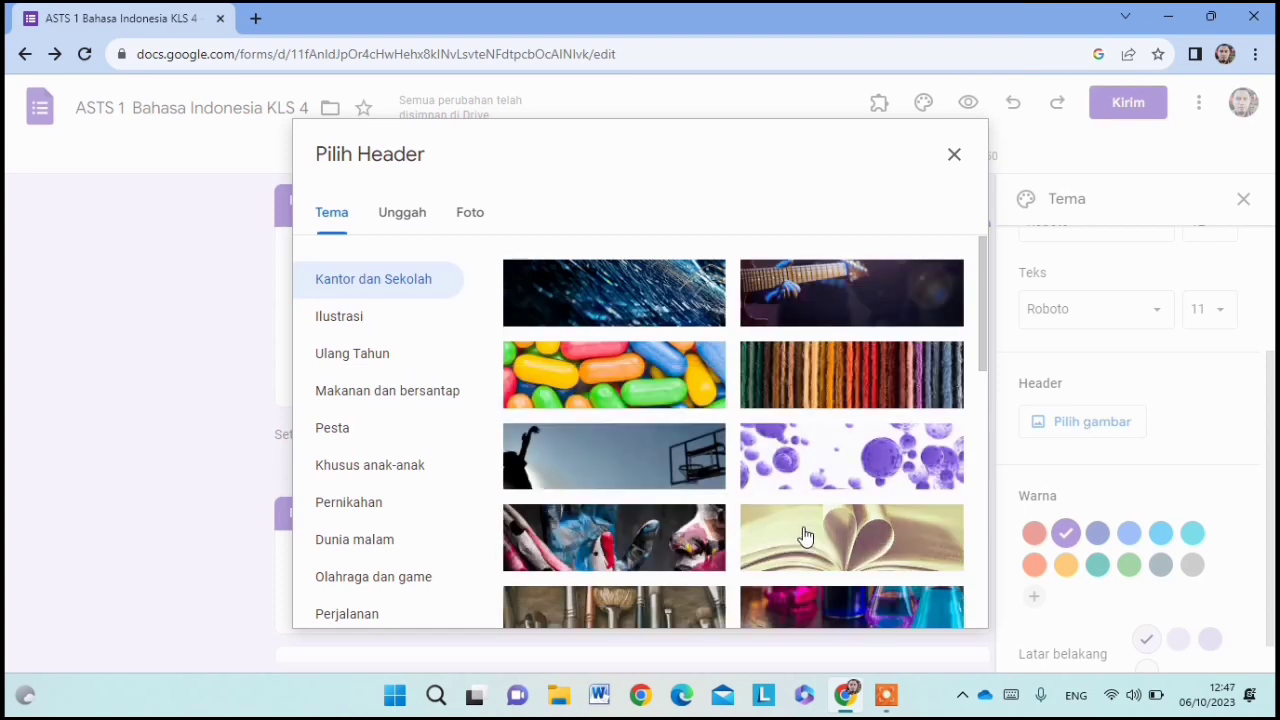
left_click_drag(985, 353, 971, 580)
left_click(588, 462)
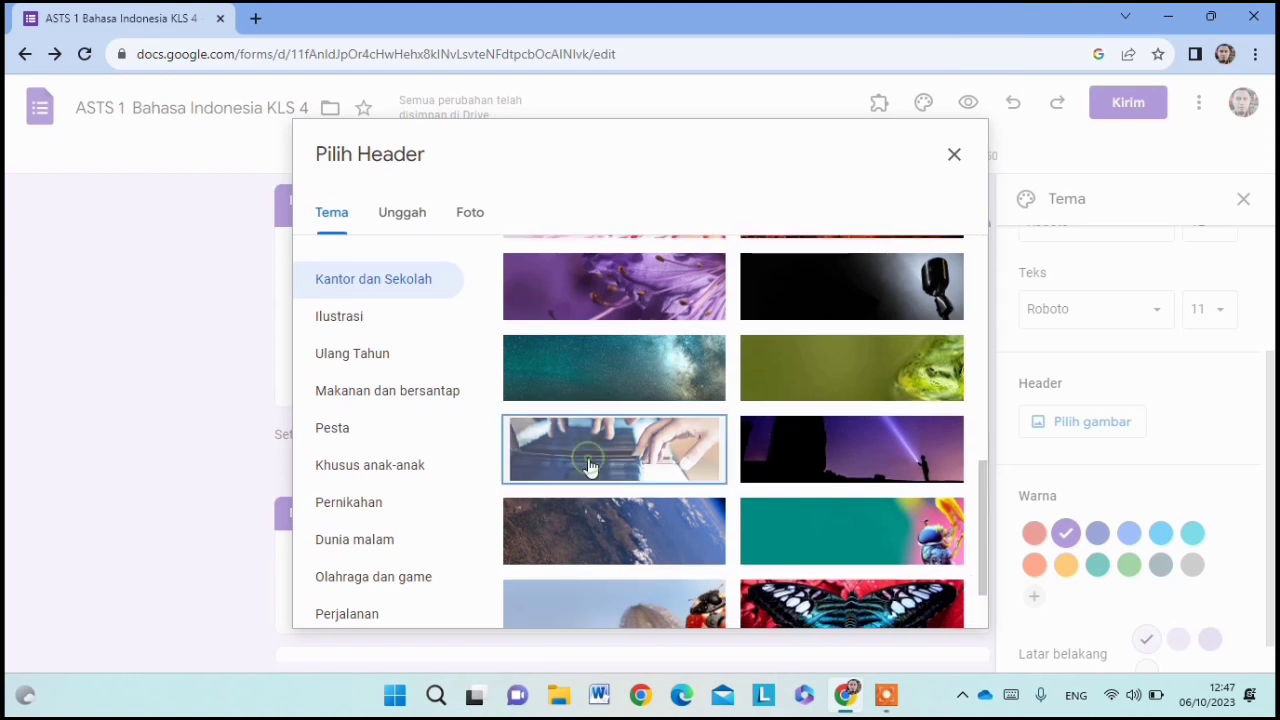
left_click(926, 600)
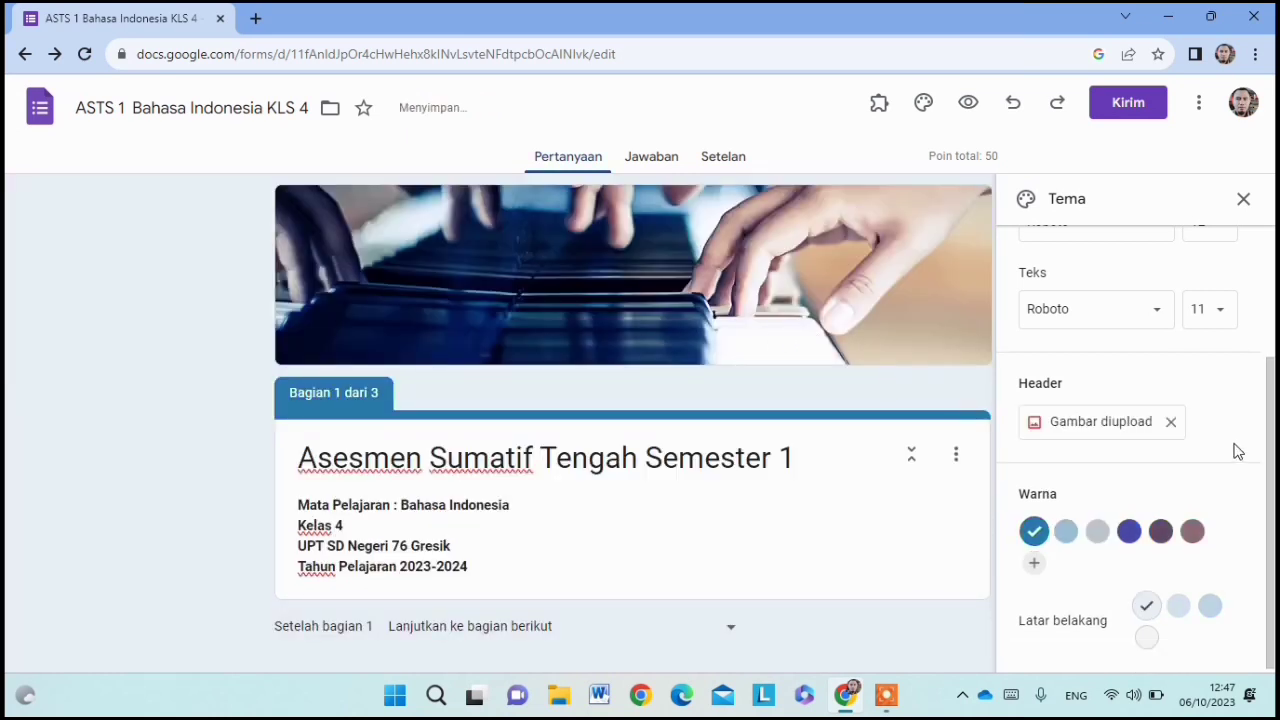
left_click_drag(1274, 437, 1273, 516)
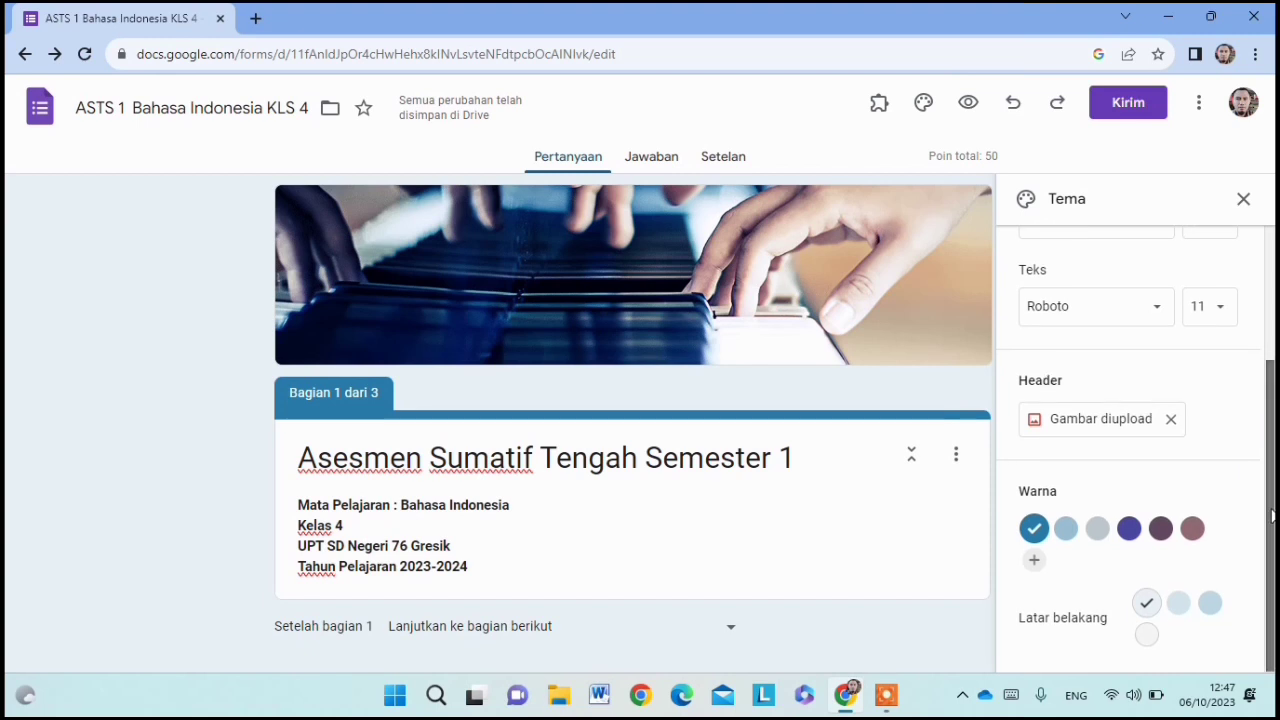
left_click(1243, 200)
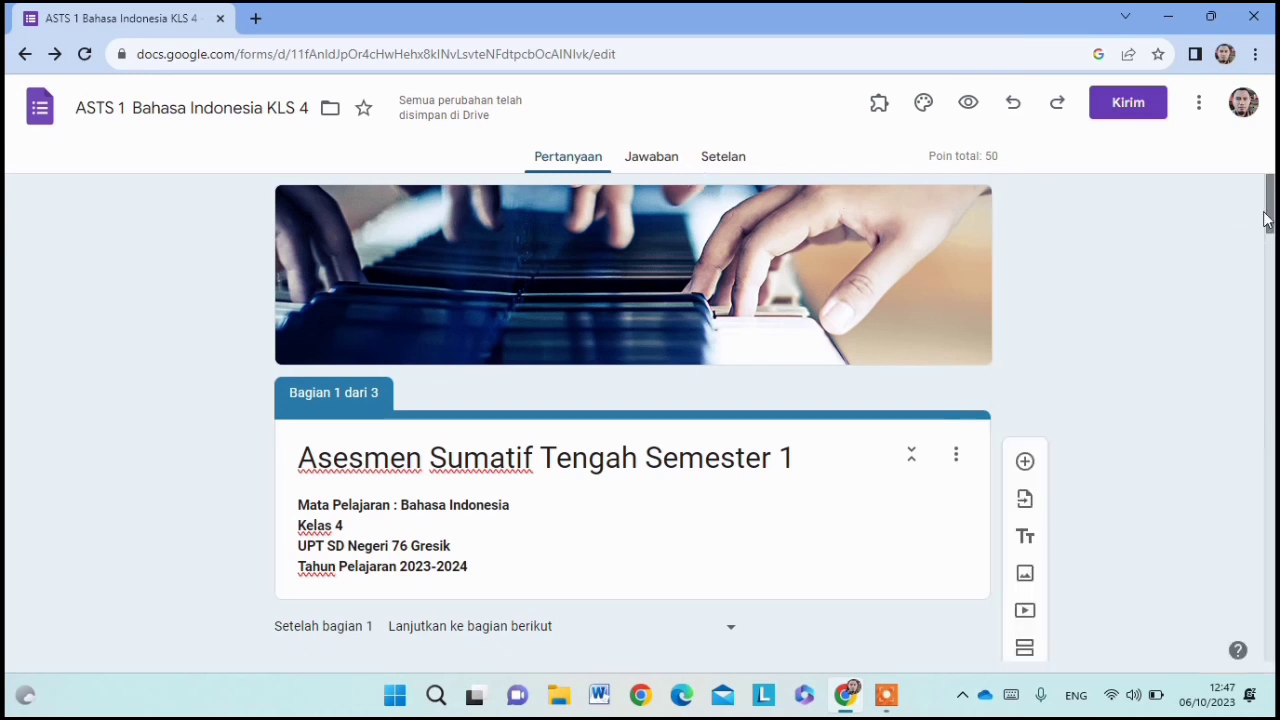
Step: Preview the form as a respondent and try to continue past the Isian Identitas Siswa section with its required fields empty
left_click_drag(1270, 218, 1264, 693)
left_click_drag(1252, 555, 1262, 230)
left_click(967, 104)
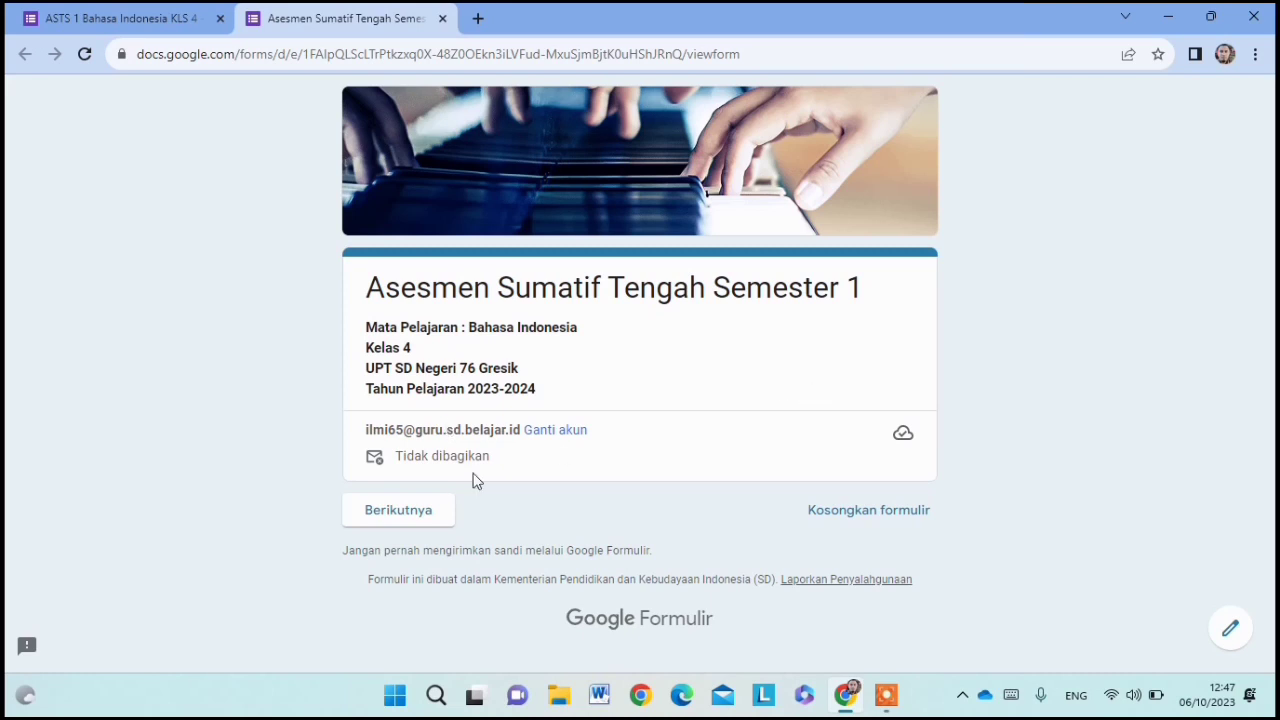
left_click(422, 518)
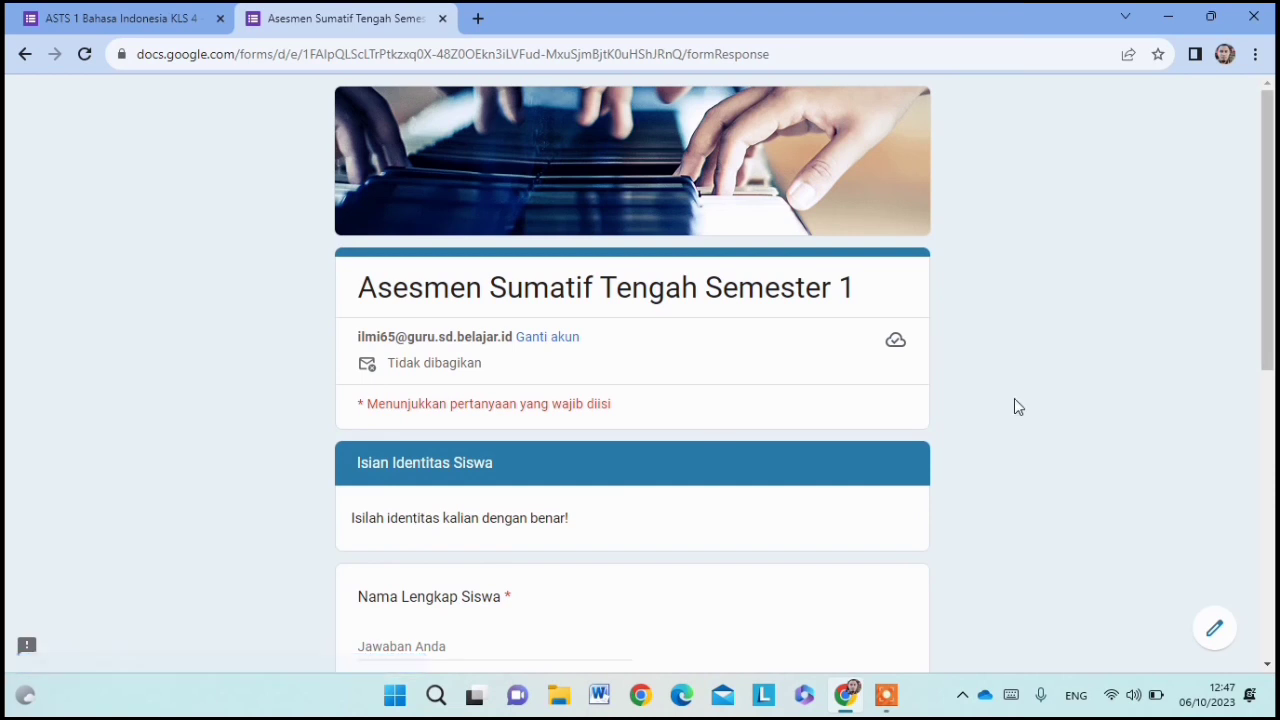
left_click_drag(1267, 340, 1263, 614)
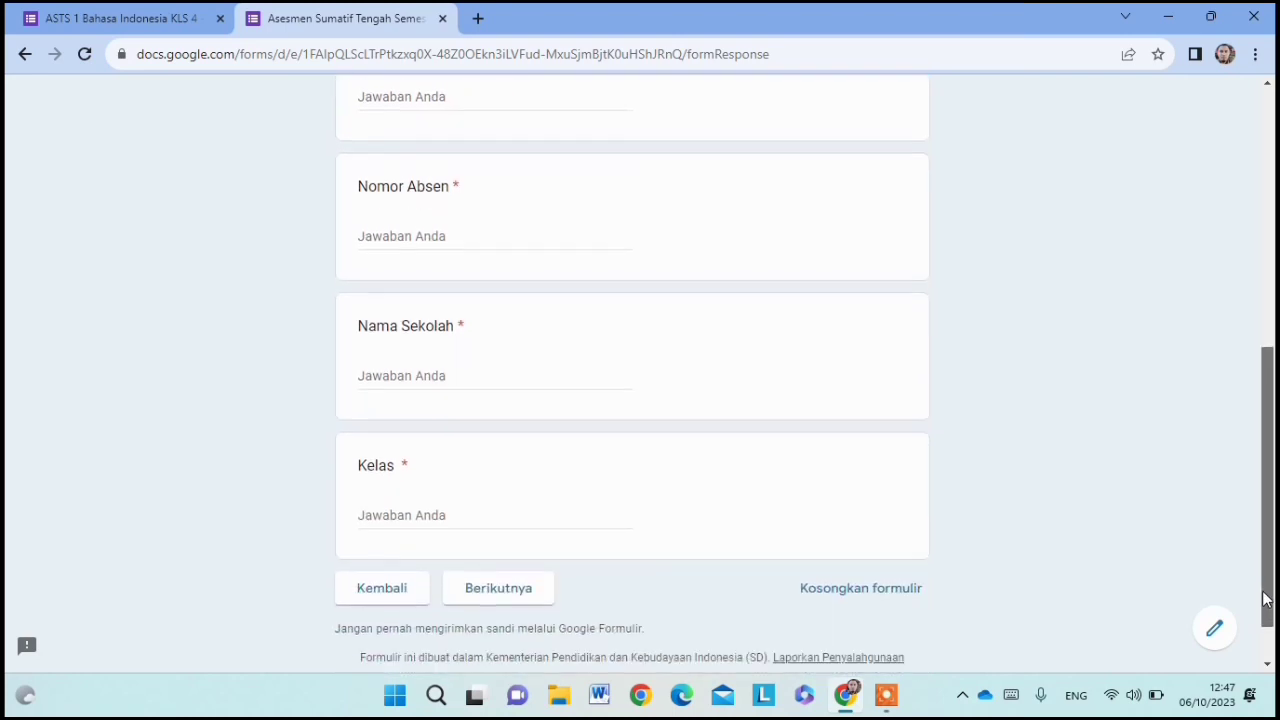
left_click(514, 590)
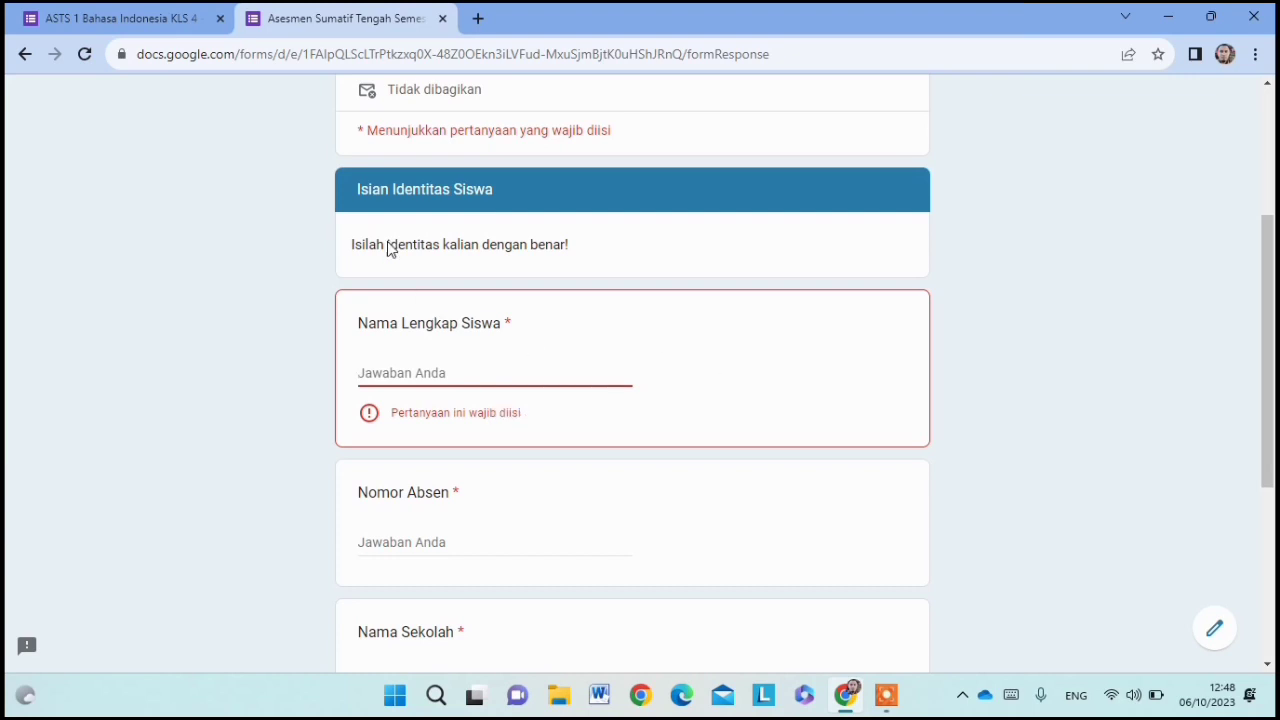
left_click(441, 19)
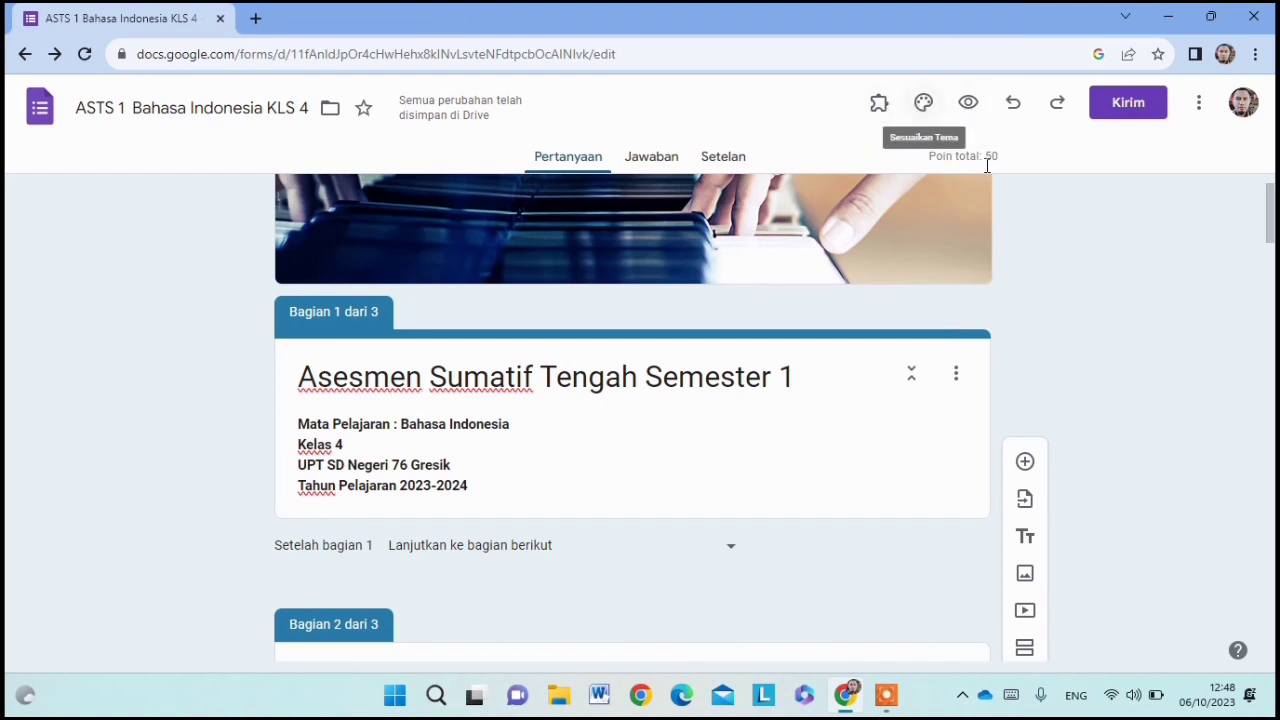
Step: Review the form's quiz settings, including grade release, locked mode, respondent settings and default point value
scroll(1272, 197, "up", 1)
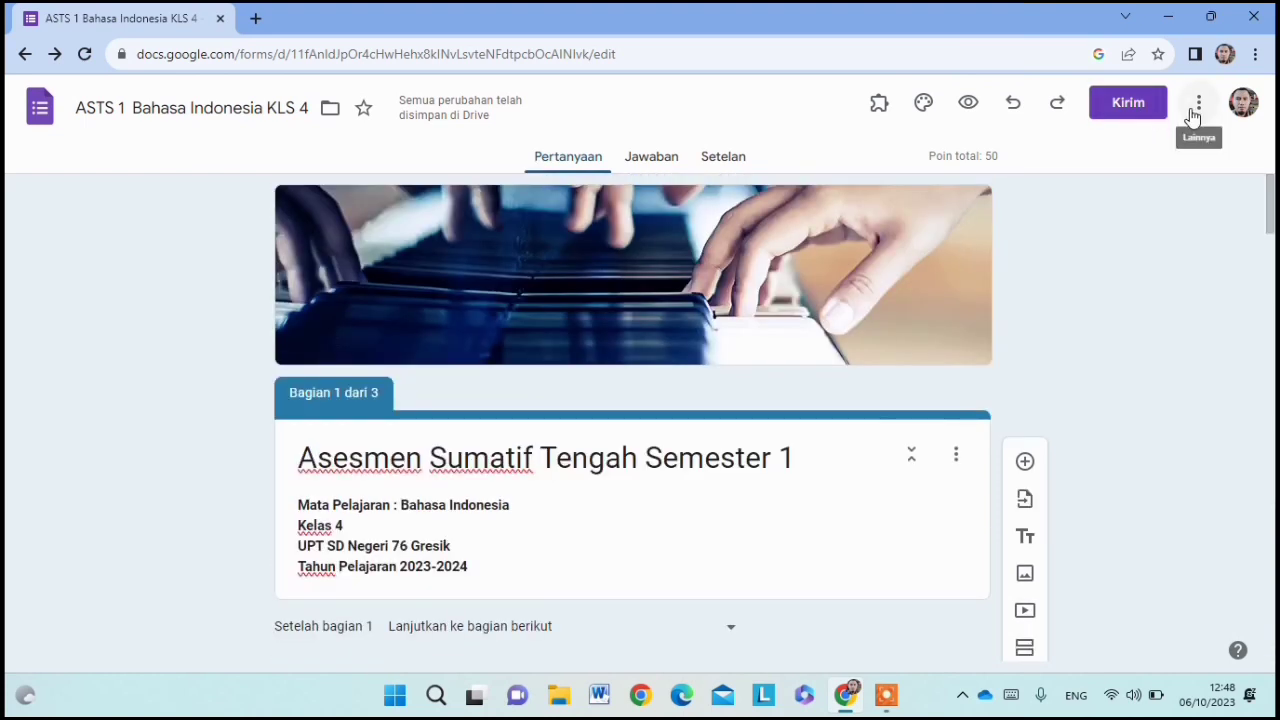
left_click(712, 163)
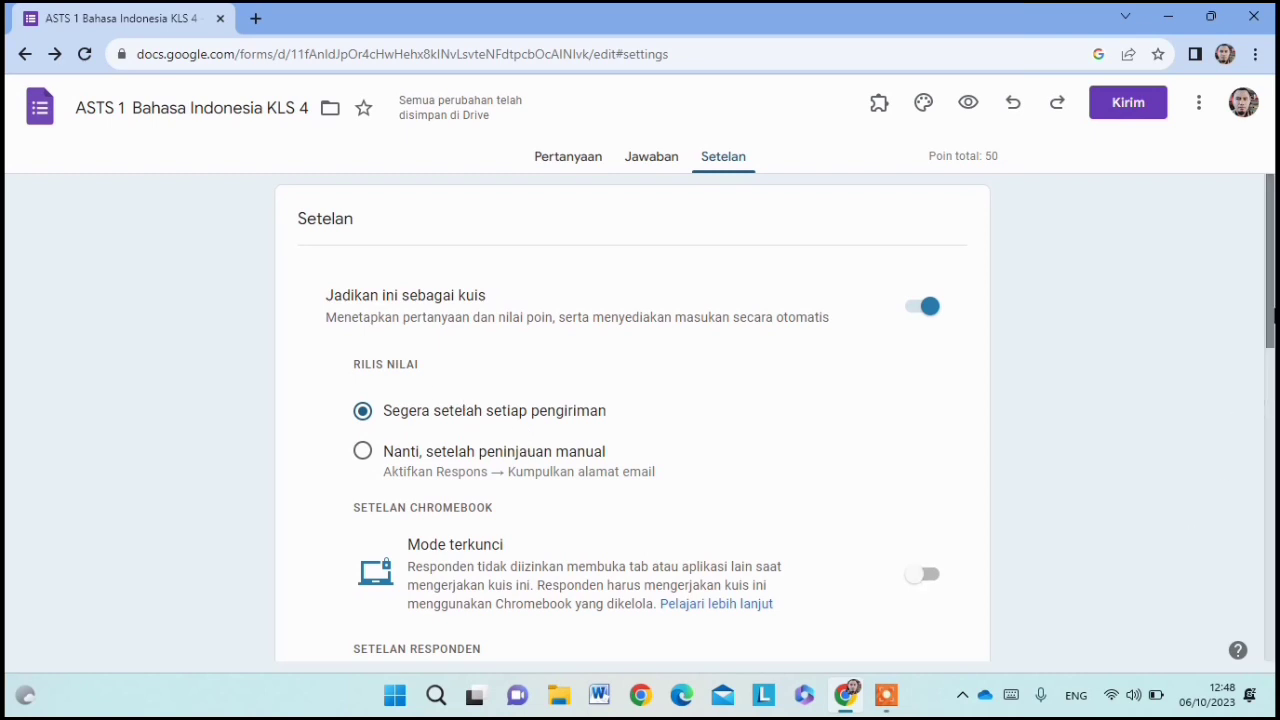
left_click_drag(1268, 310, 1258, 457)
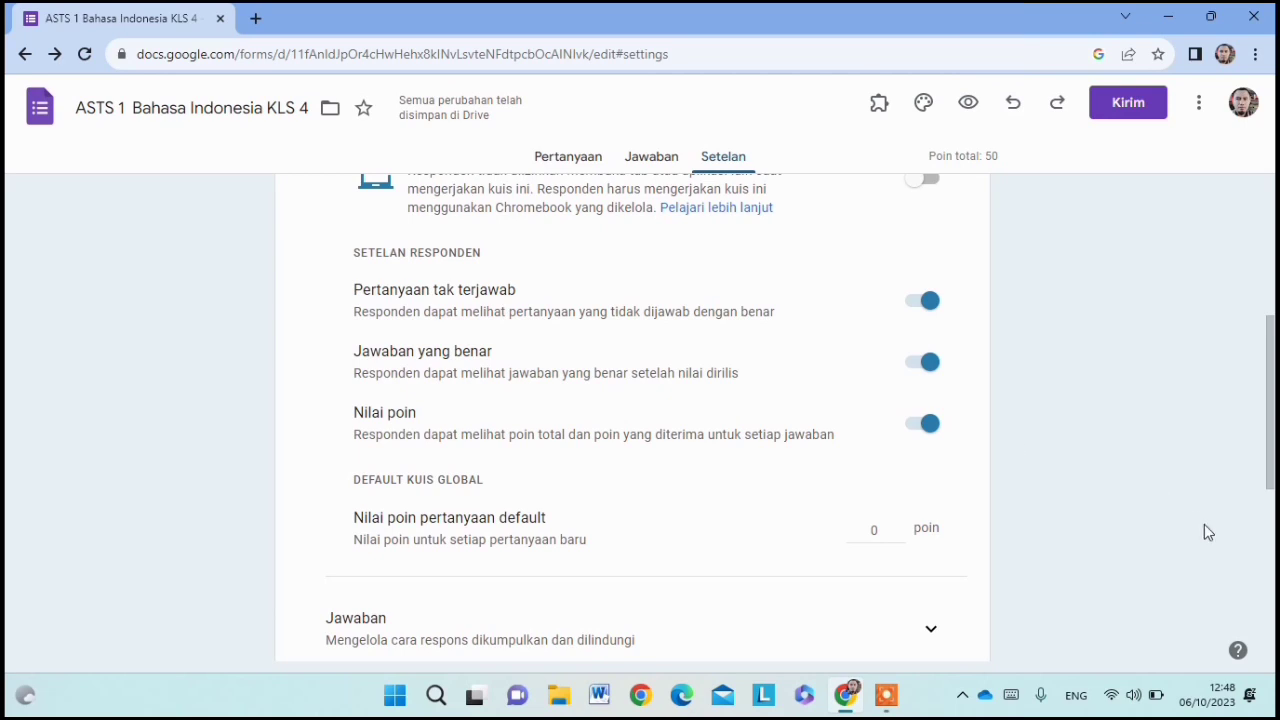
left_click_drag(1270, 438, 1270, 280)
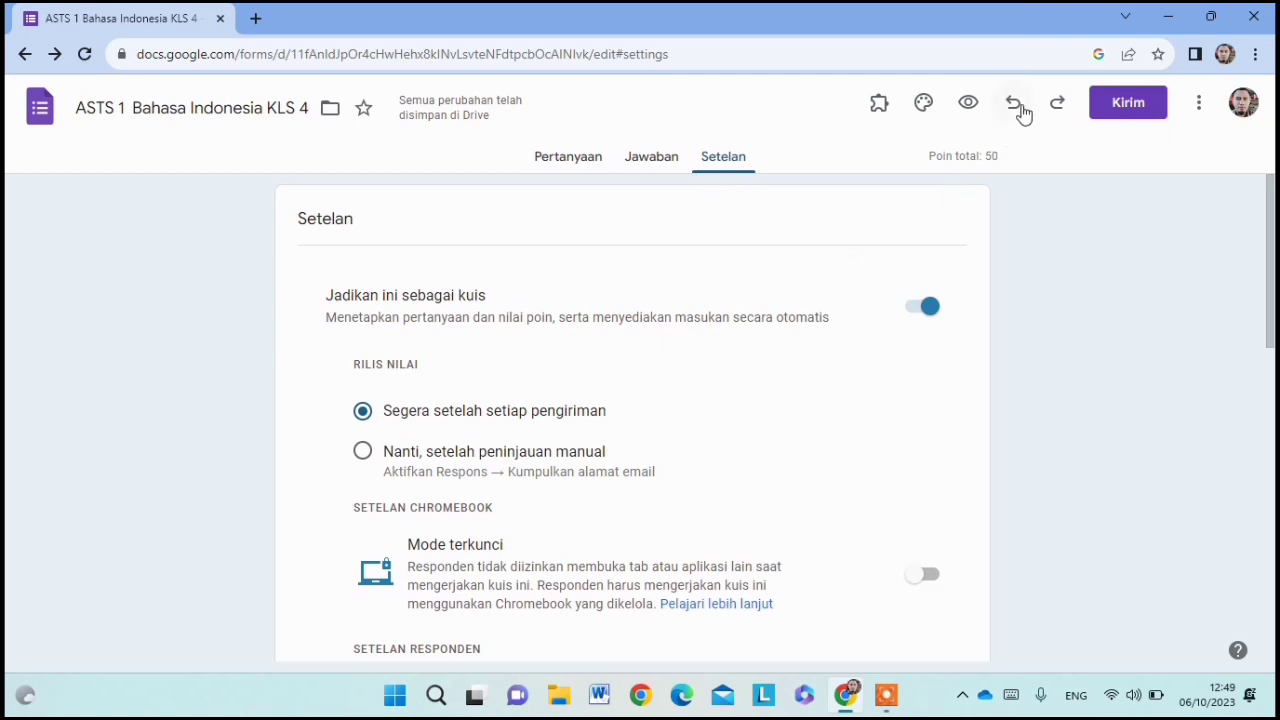
Step: Start sending the form and keep its email address collection set to Jangan kumpulkan
left_click(1134, 112)
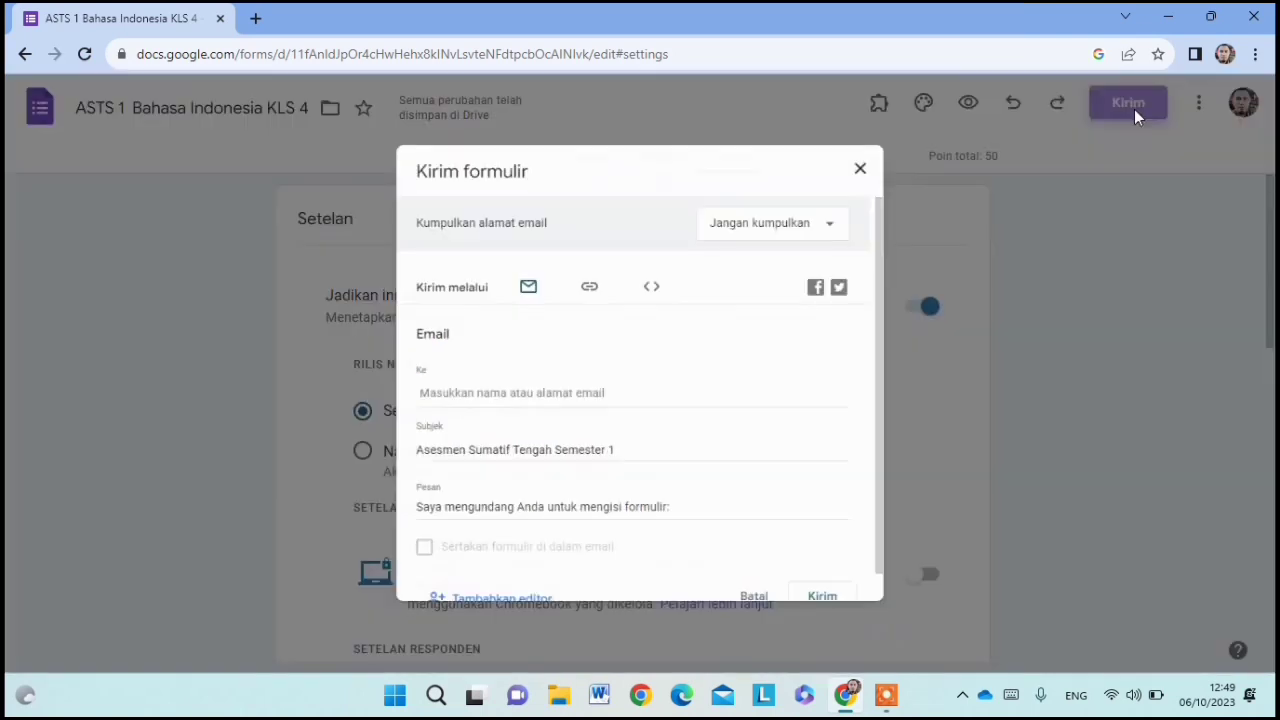
left_click(852, 208)
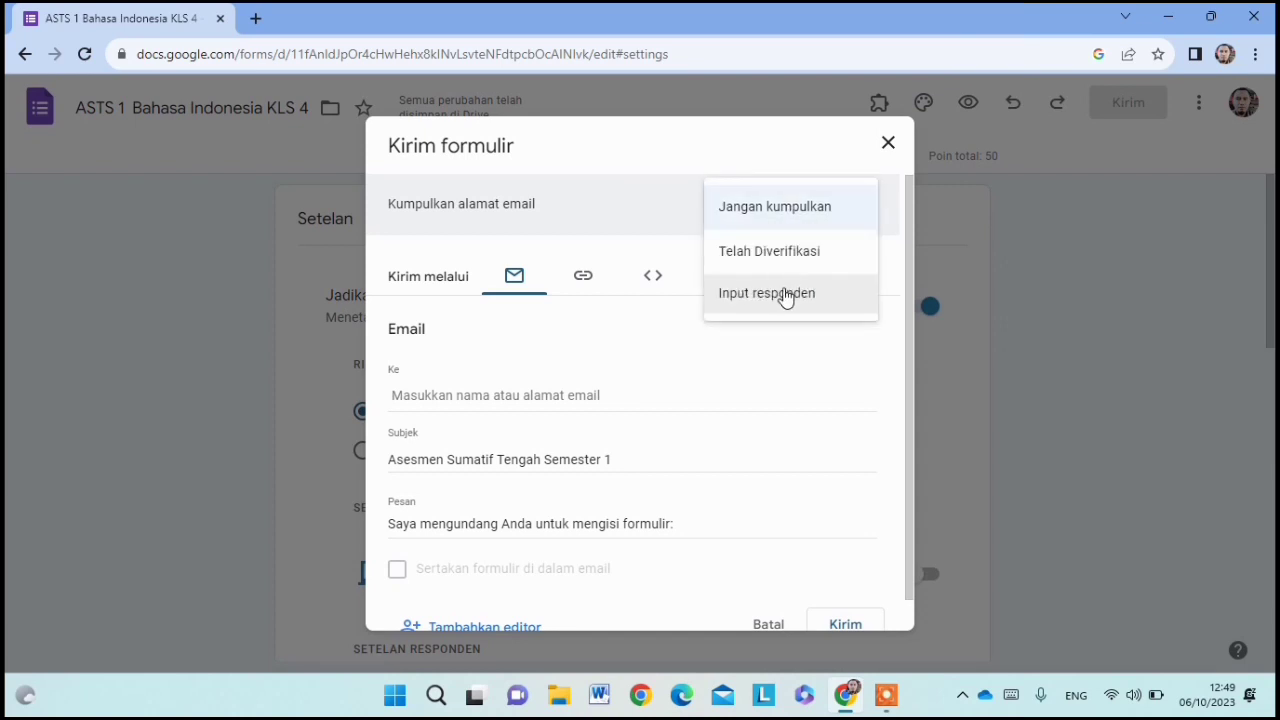
left_click(770, 206)
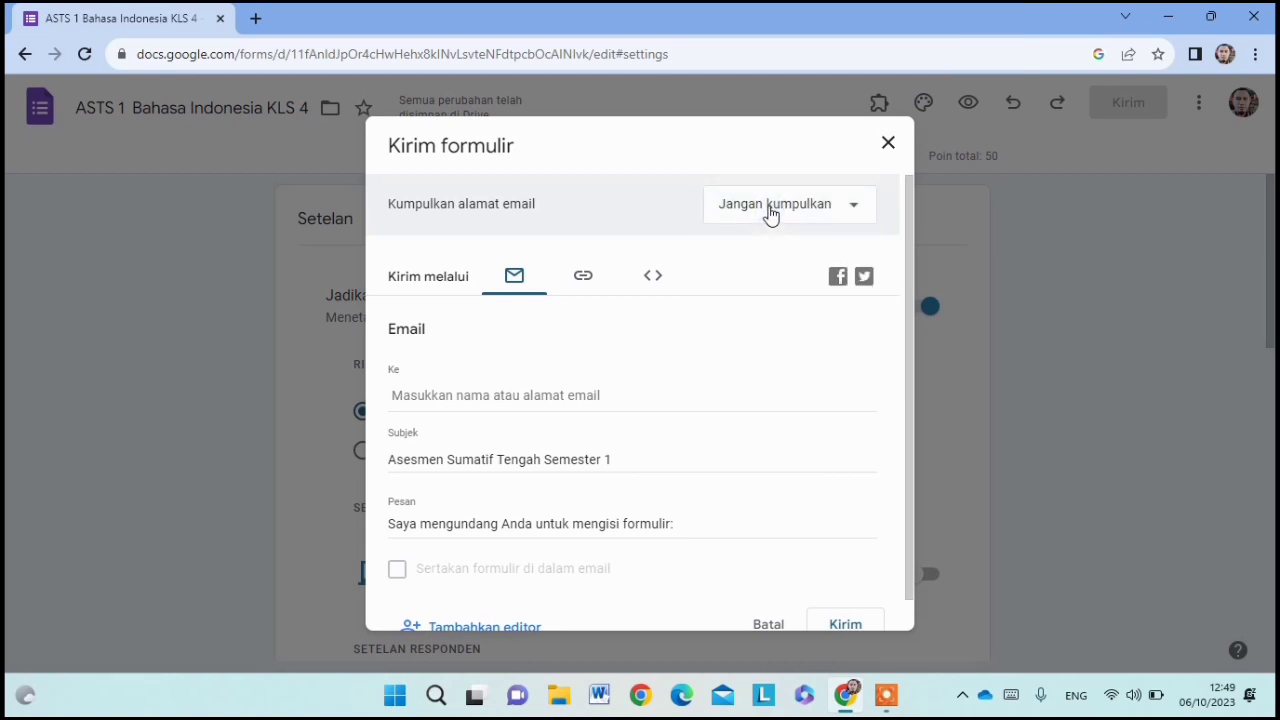
left_click(806, 214)
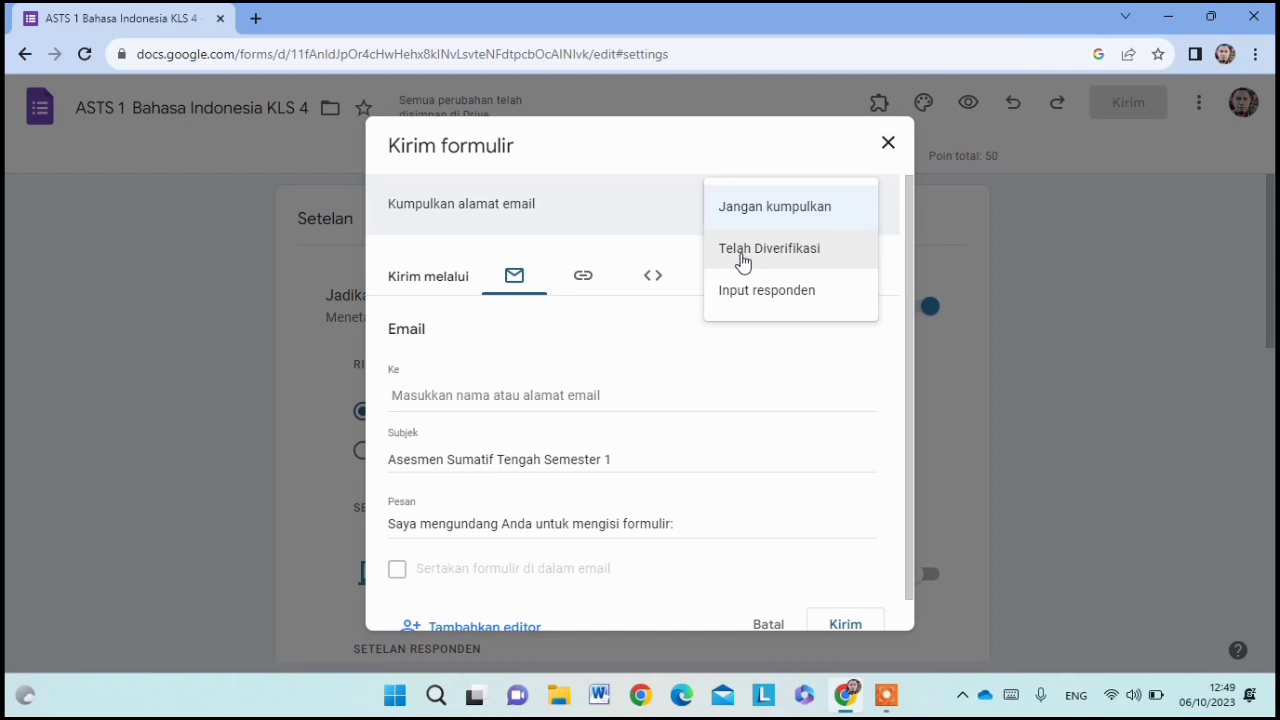
left_click(766, 210)
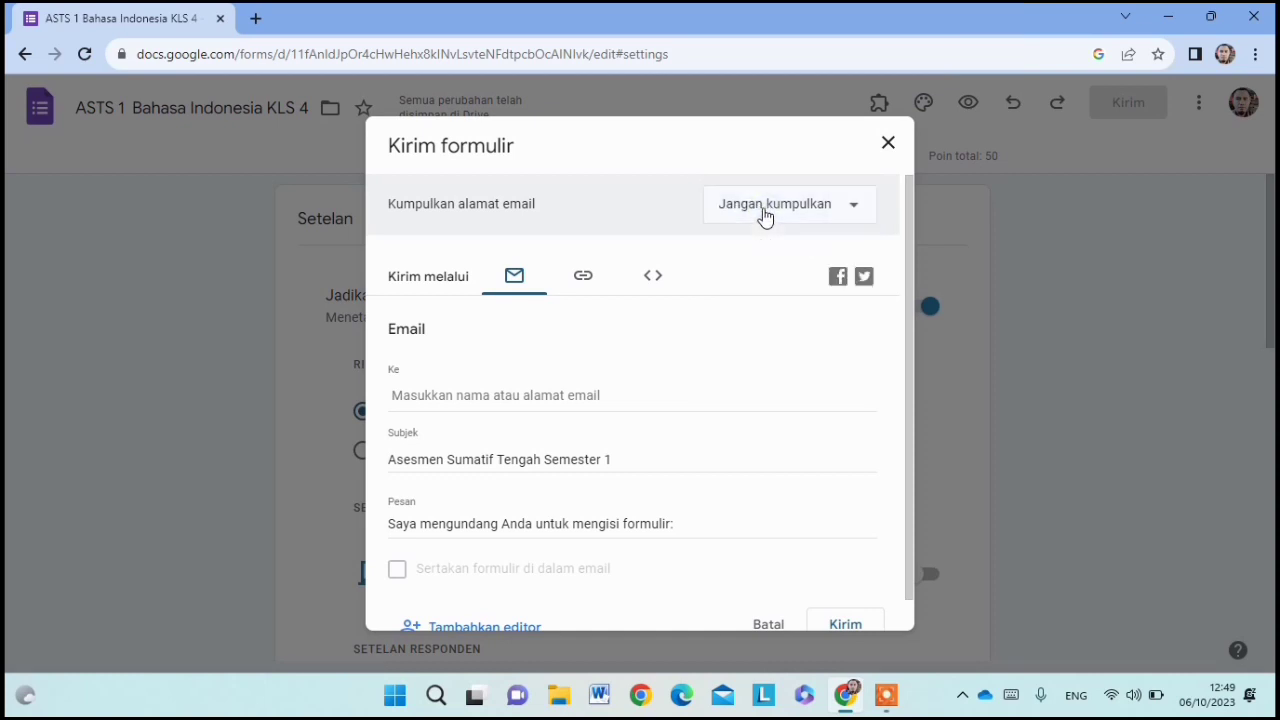
Step: Shorten the form's sharing link with Persingkat URL and copy it
left_click(583, 278)
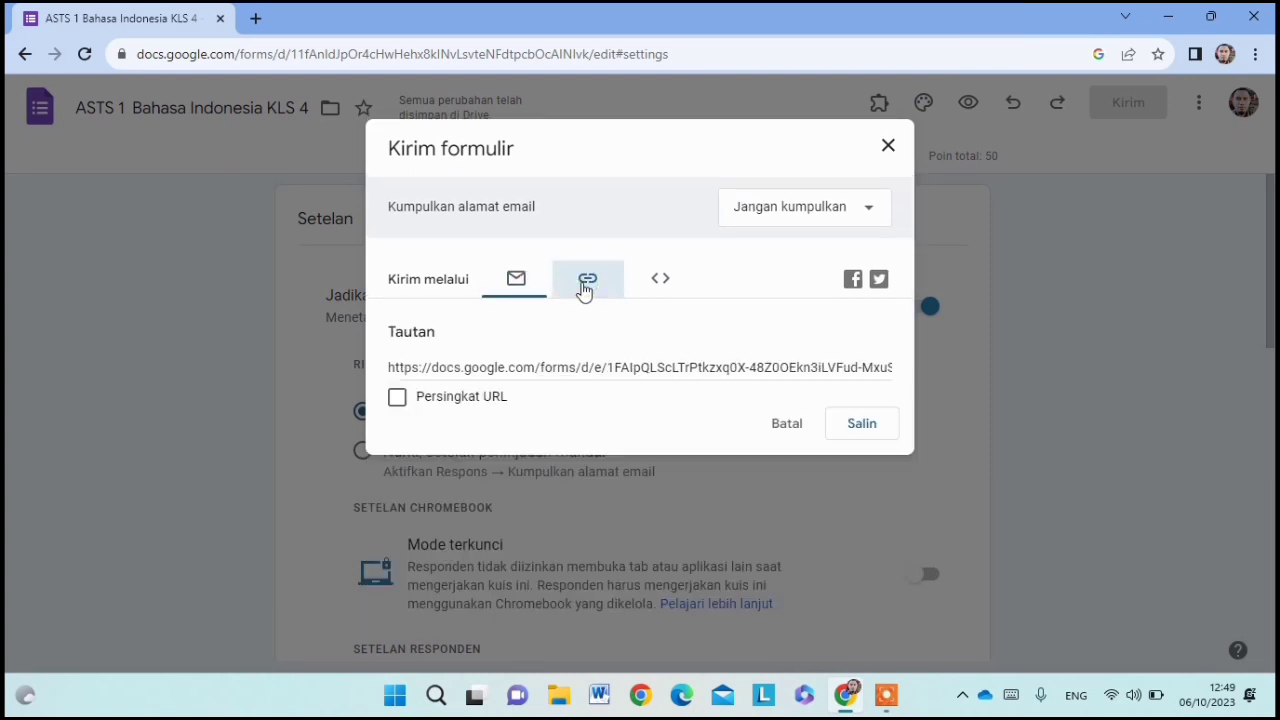
left_click(397, 400)
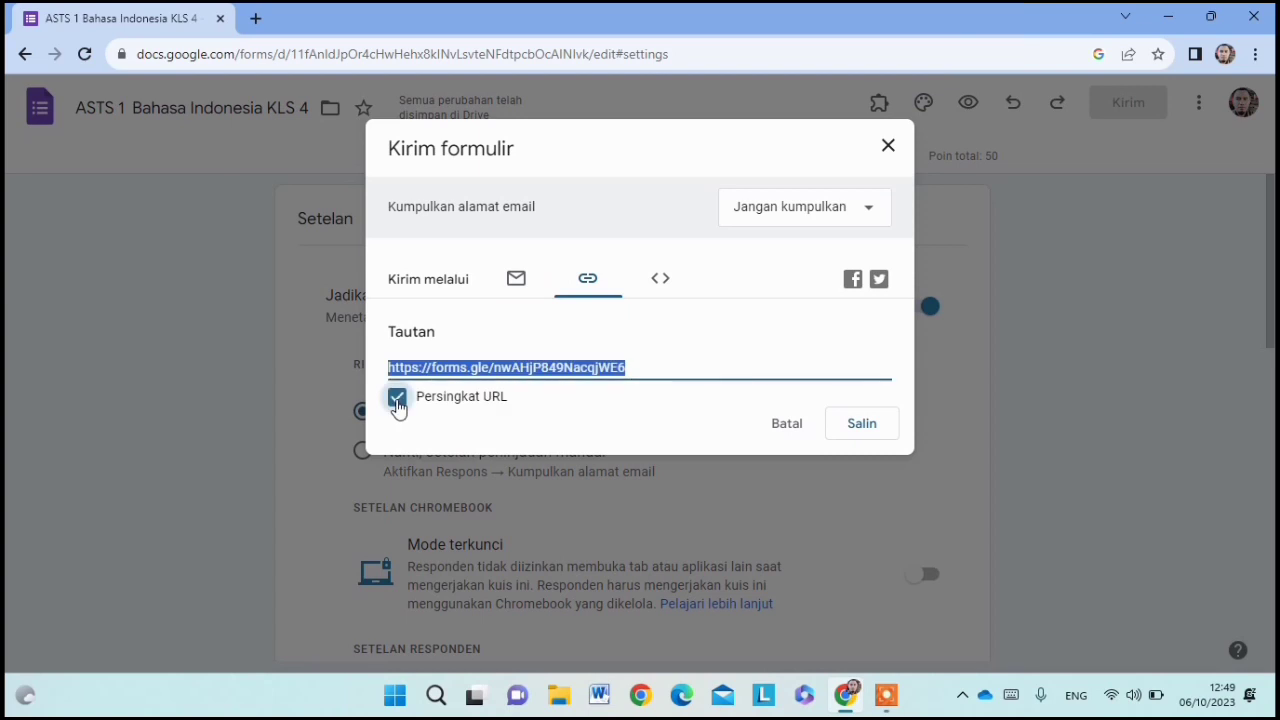
left_click(862, 424)
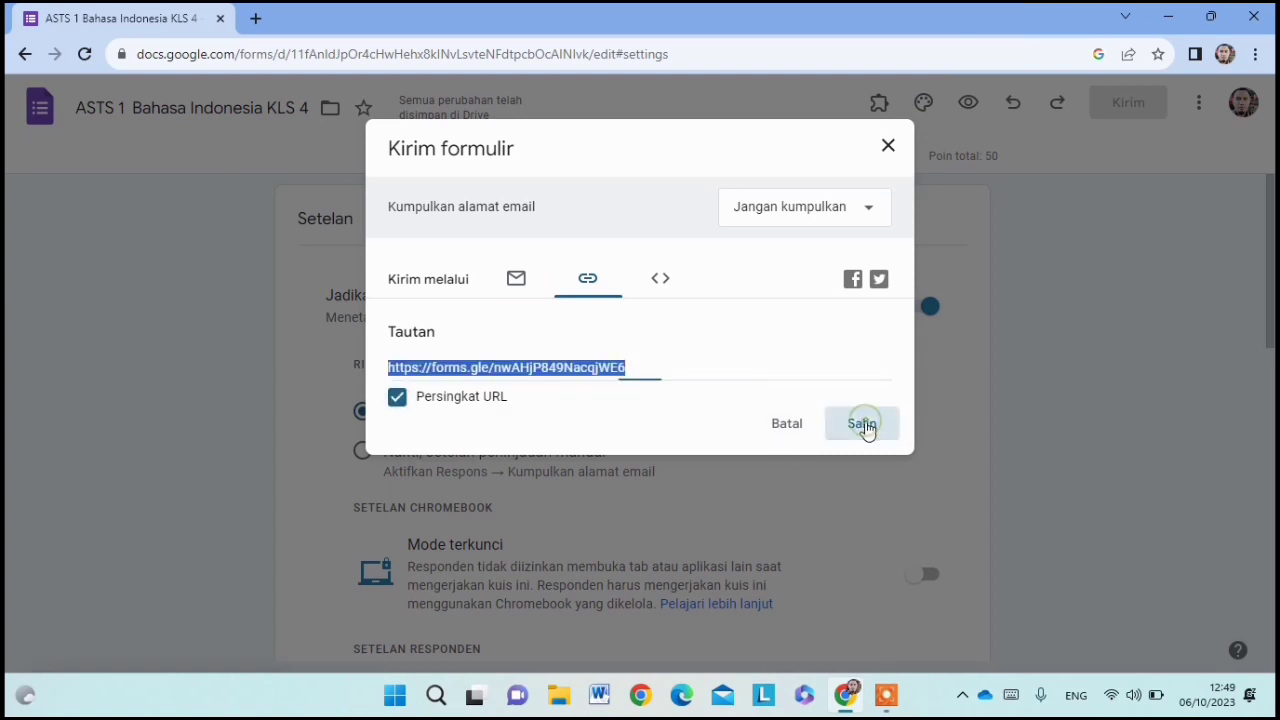
Step: Search Google for "wa web" in a new browser tab and open WhatsApp Web from the results
left_click(256, 20)
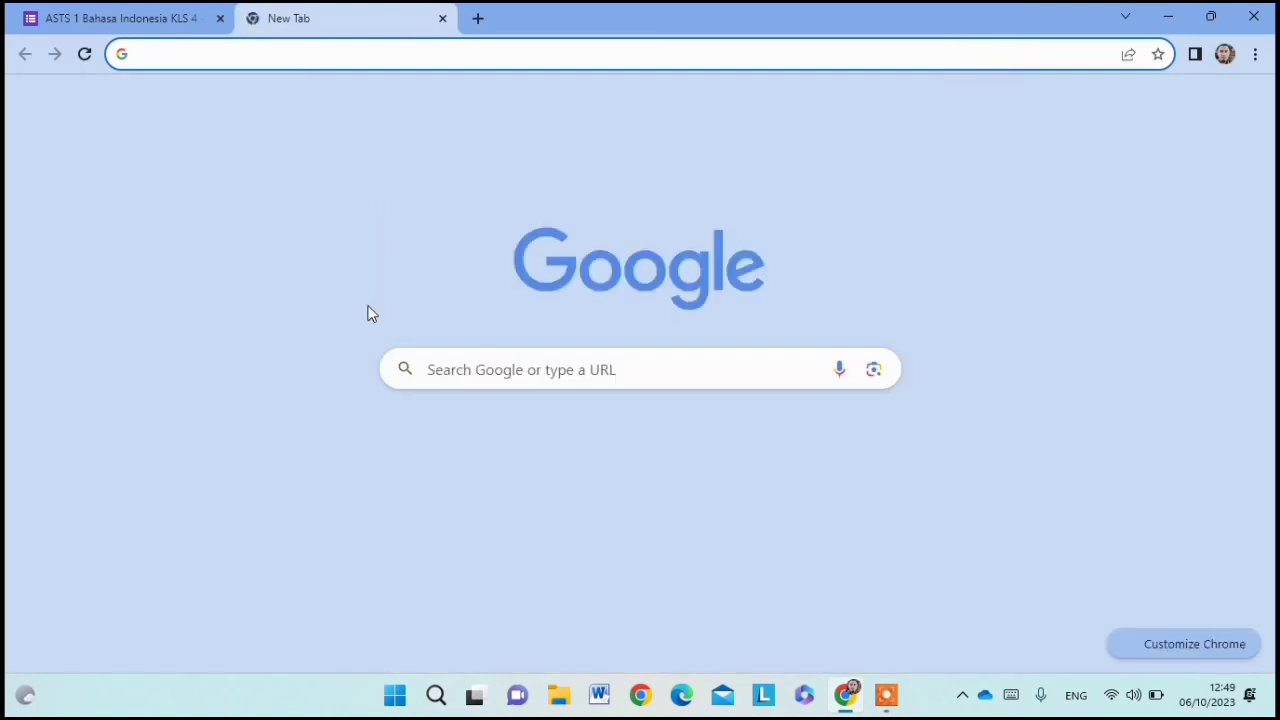
left_click(436, 368)
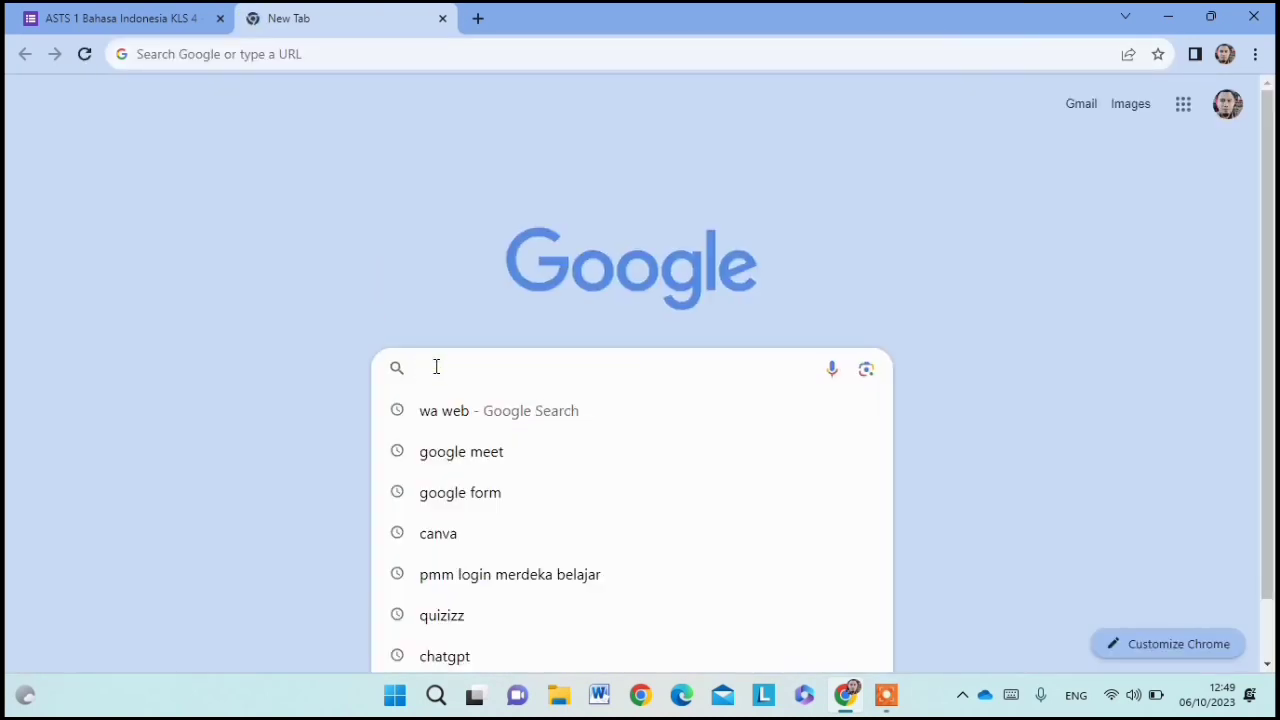
left_click(467, 413)
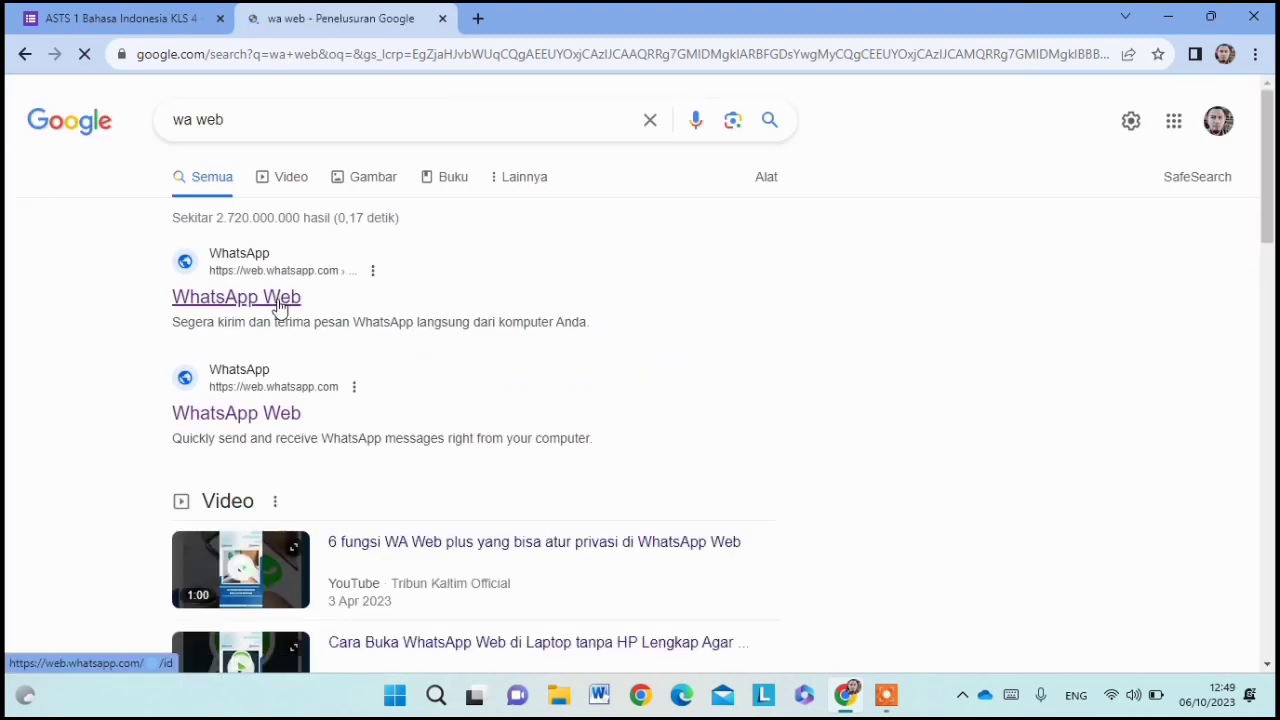
left_click(279, 300)
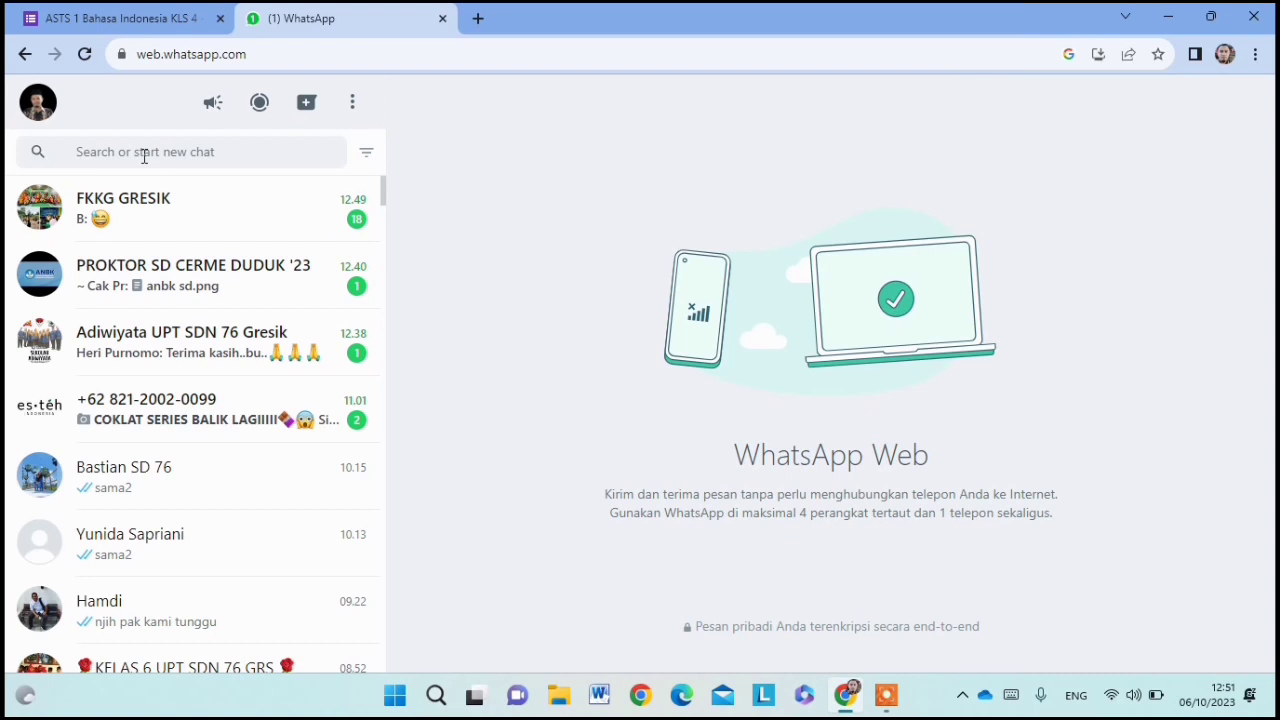
Step: Find the intended recipient's chat by searching the contact name and send the copied form link as a message
left_click(144, 156)
type("erjeka")
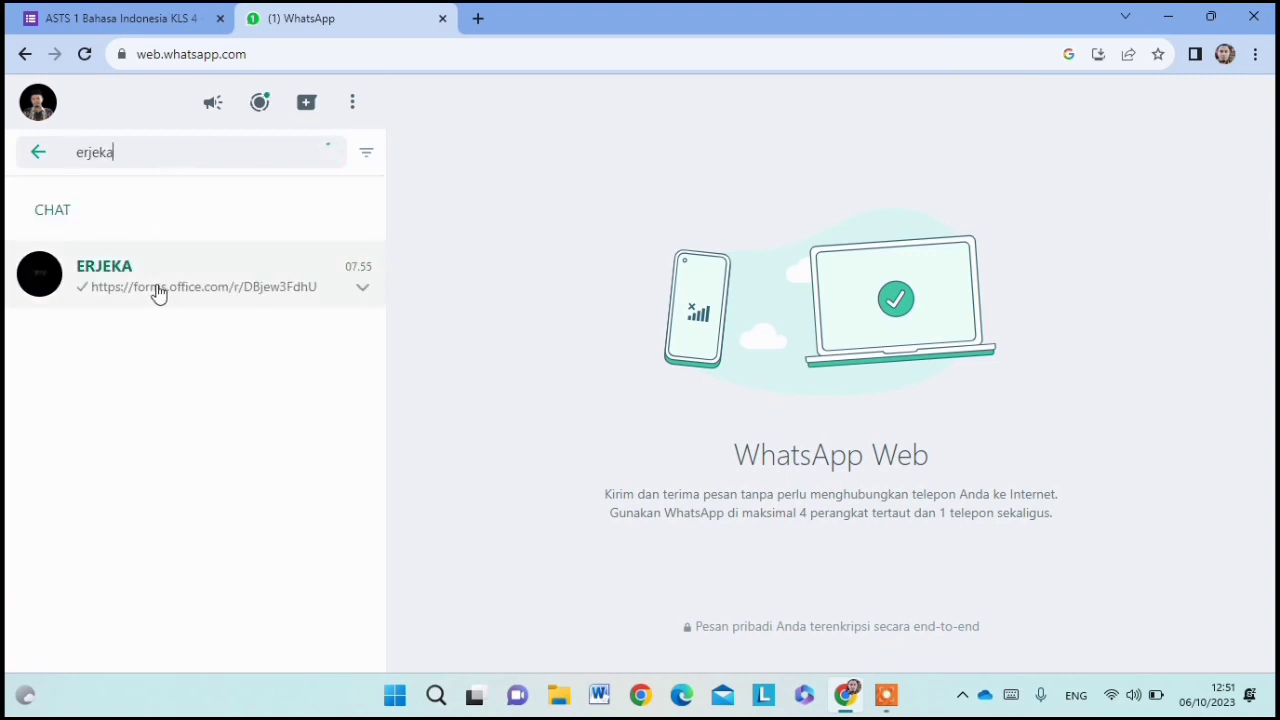
left_click(157, 288)
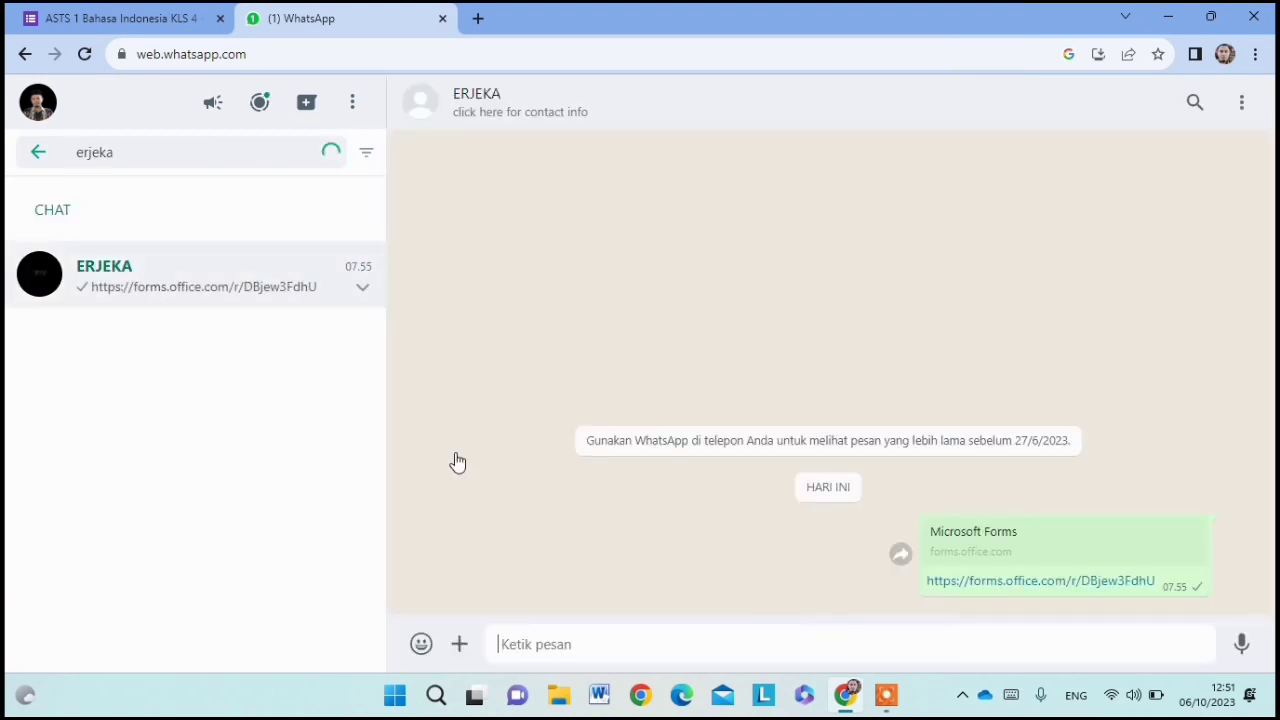
right_click(506, 640)
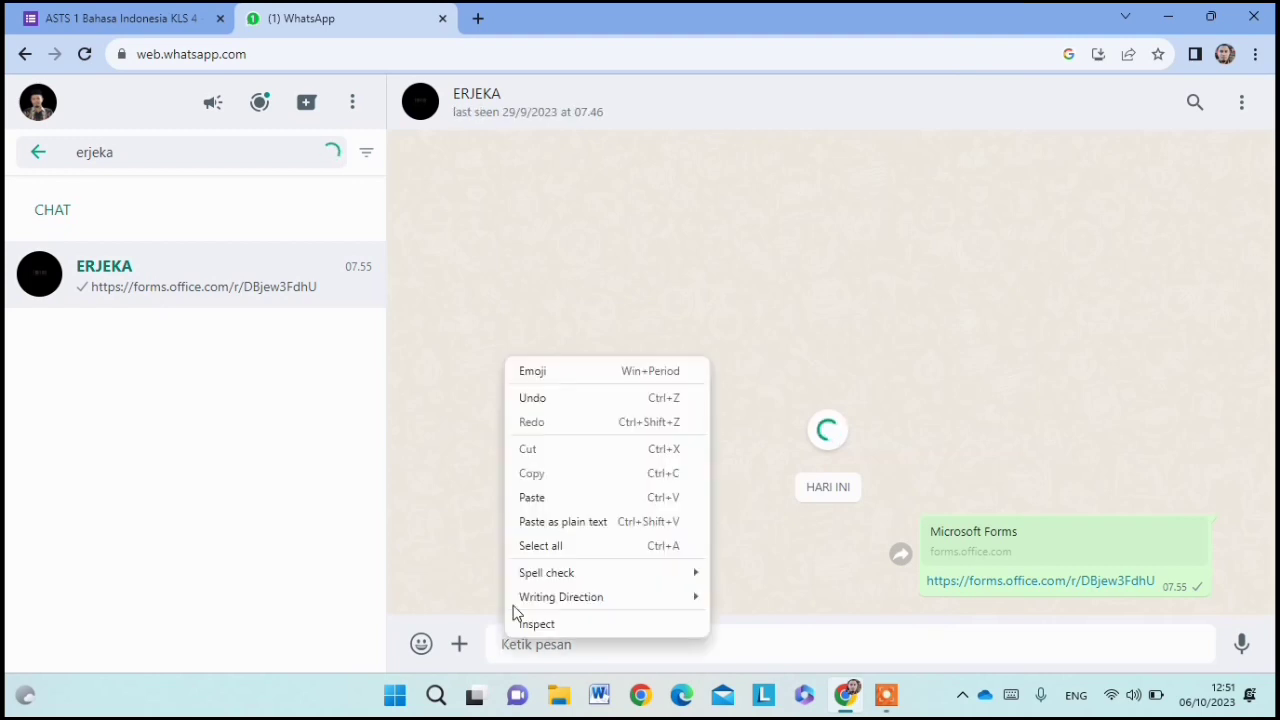
left_click(547, 495)
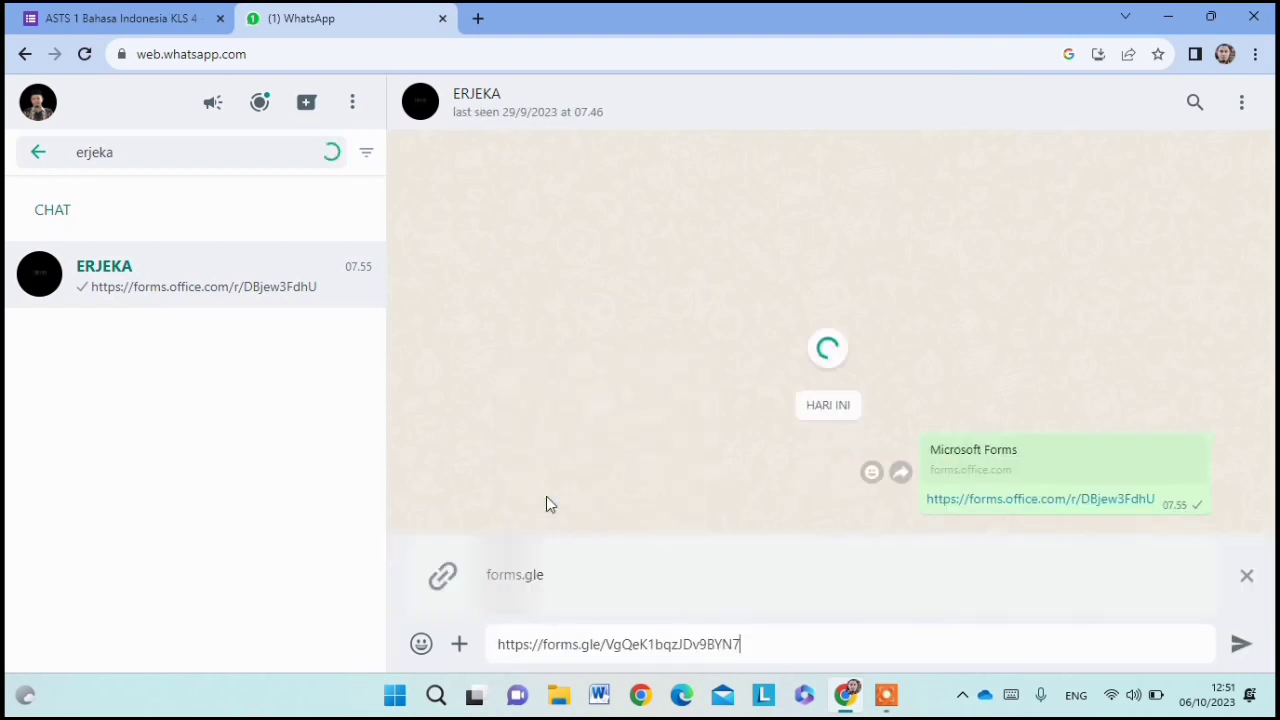
left_click(1239, 647)
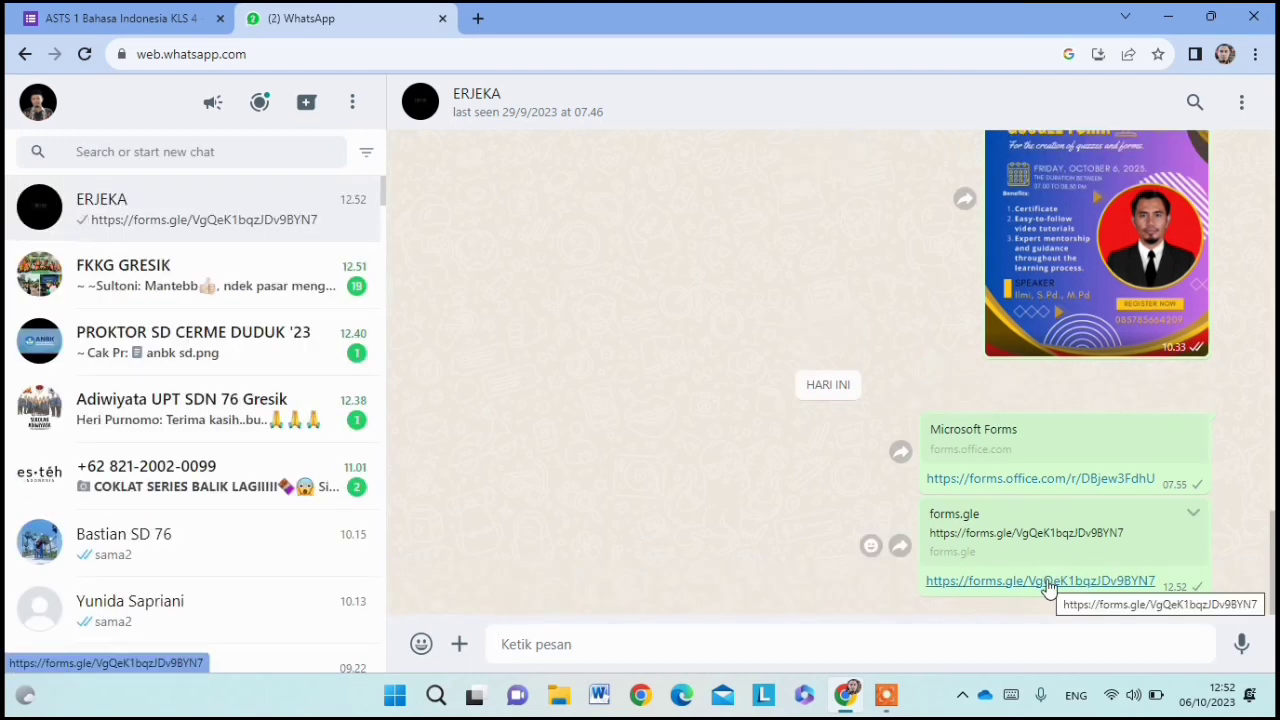
Step: Open the sent form link, proceed to Isian Identitas Siswa, and enter the student's name and 1 as Nomor Absen
left_click(1047, 581)
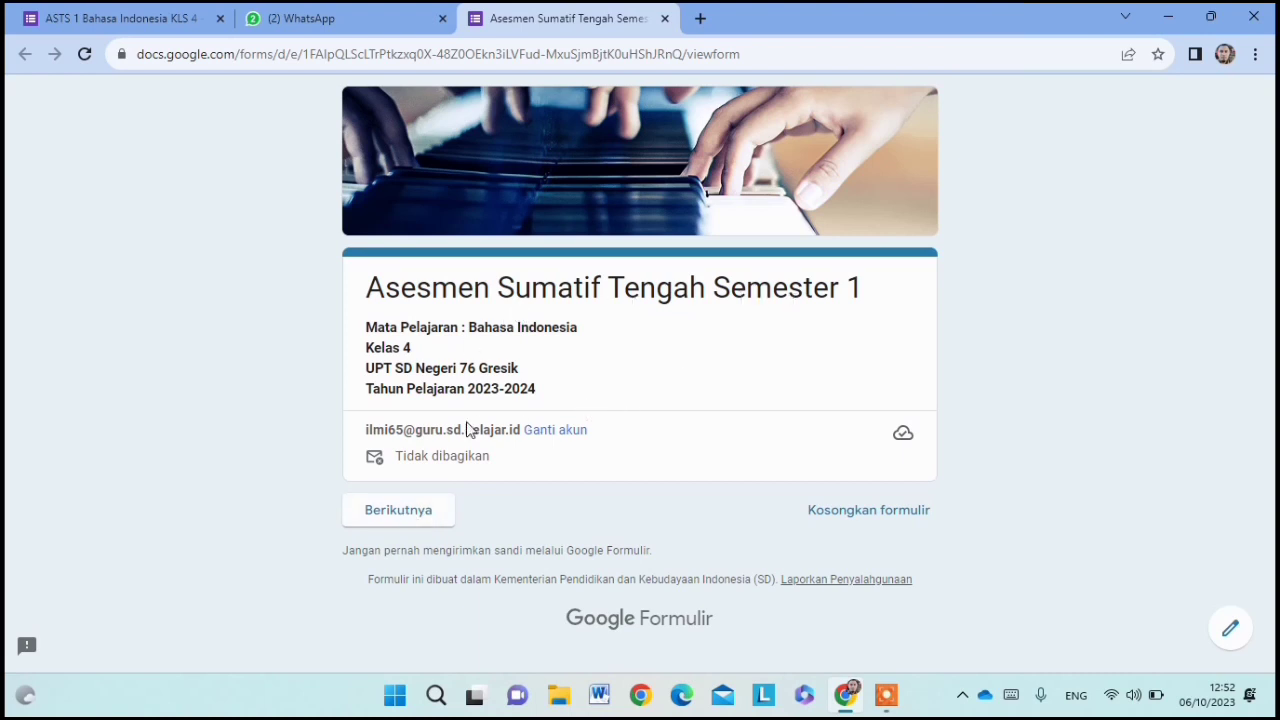
left_click(405, 523)
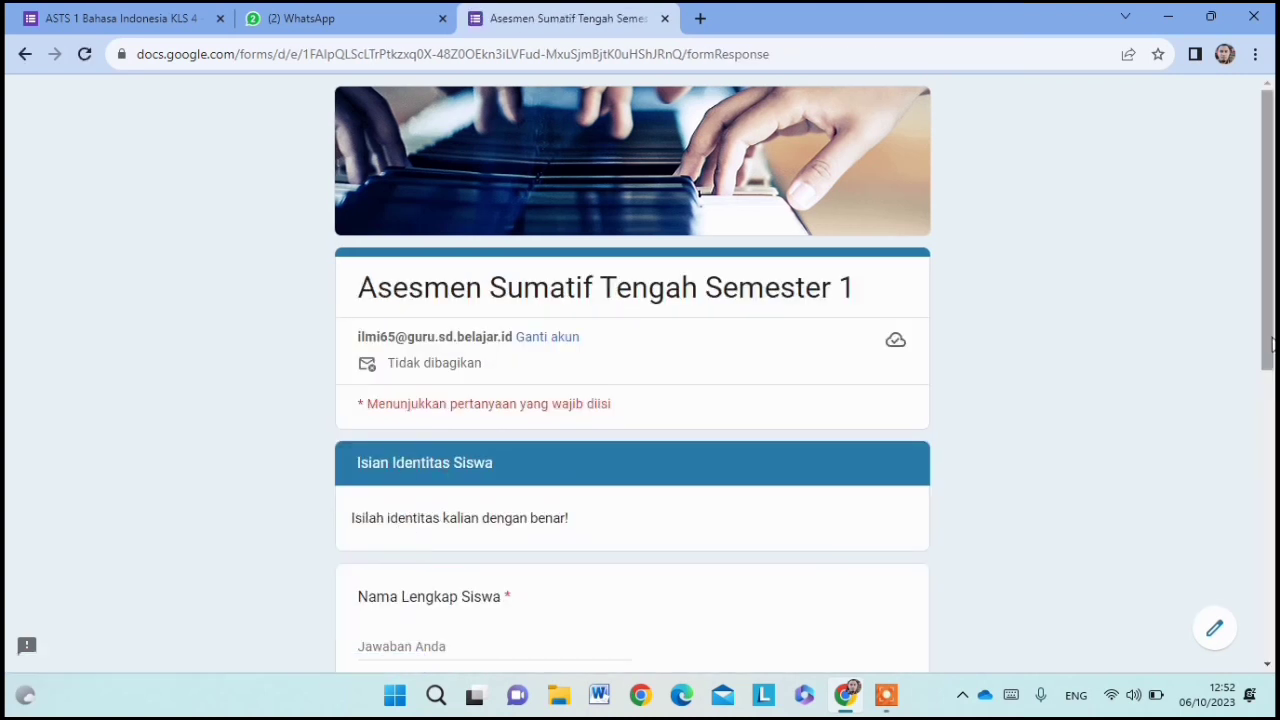
left_click_drag(1271, 343, 1271, 441)
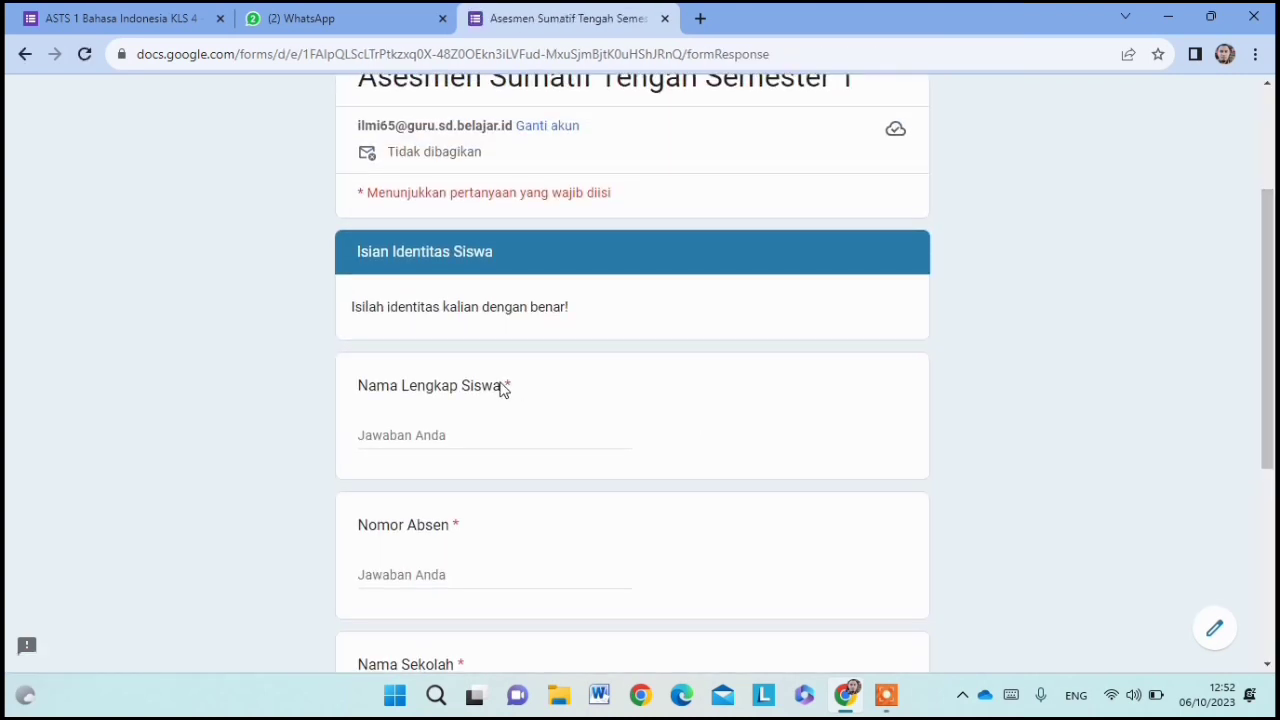
left_click(373, 441)
type("Ilmi")
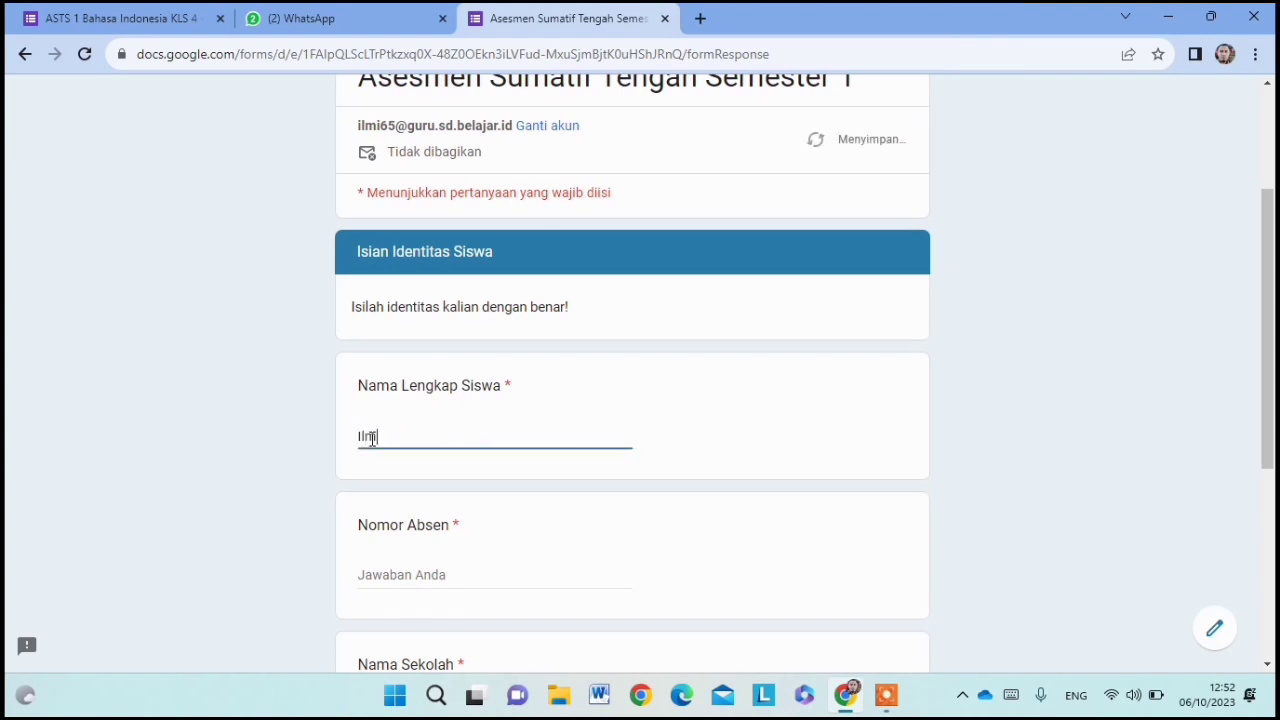
left_click(360, 572)
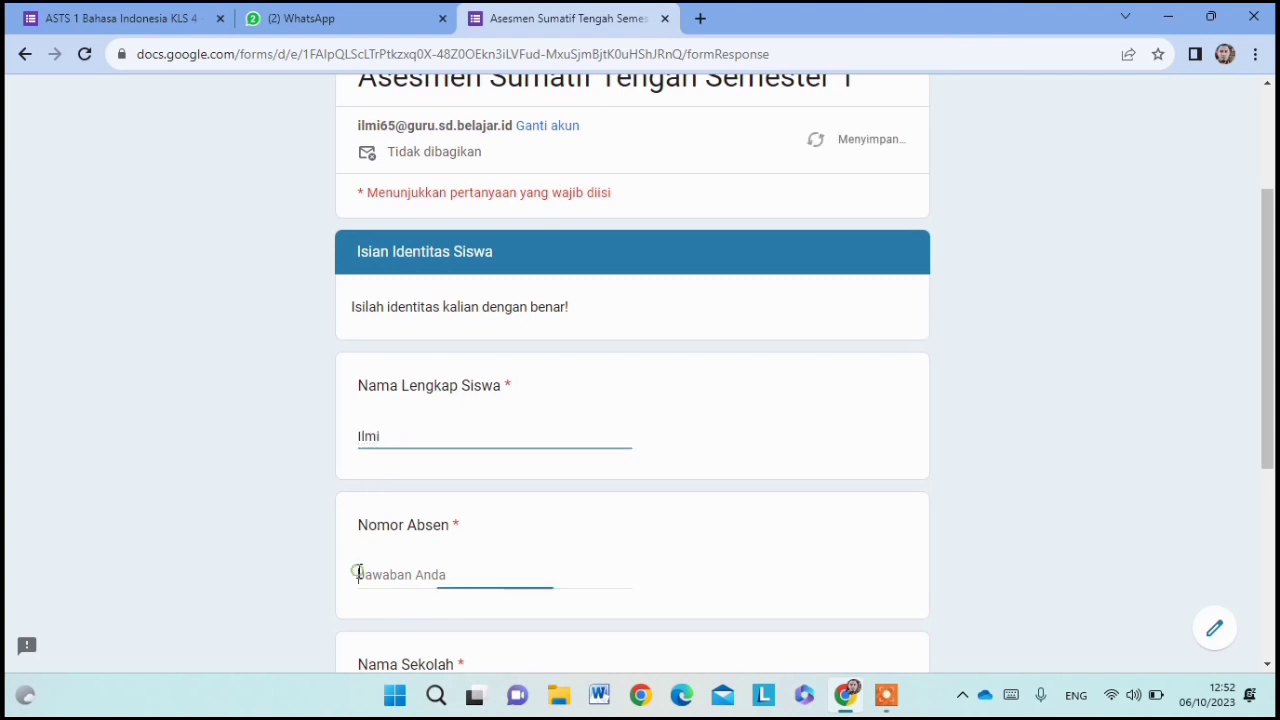
type("1")
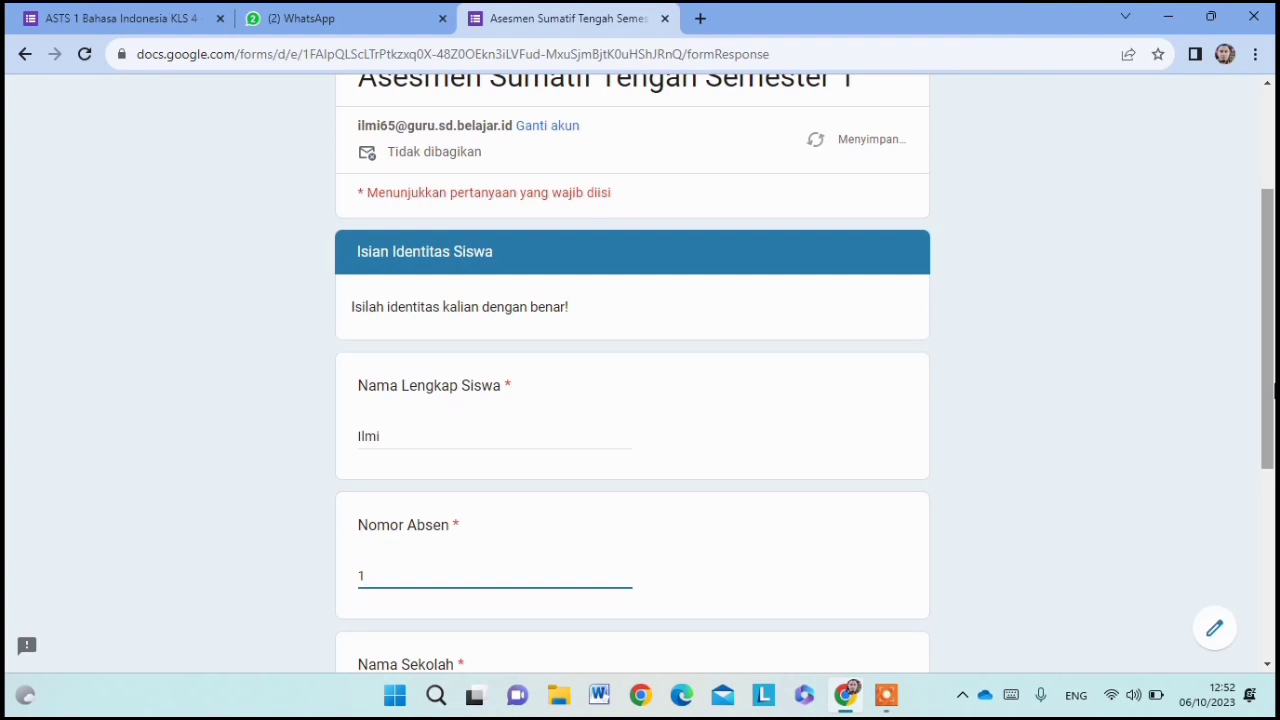
Step: Enter UPT SD Negeri 76 Gresik as Nama Sekolah and 4 as Kelas, and continue to the question section
left_click_drag(1273, 388, 1273, 468)
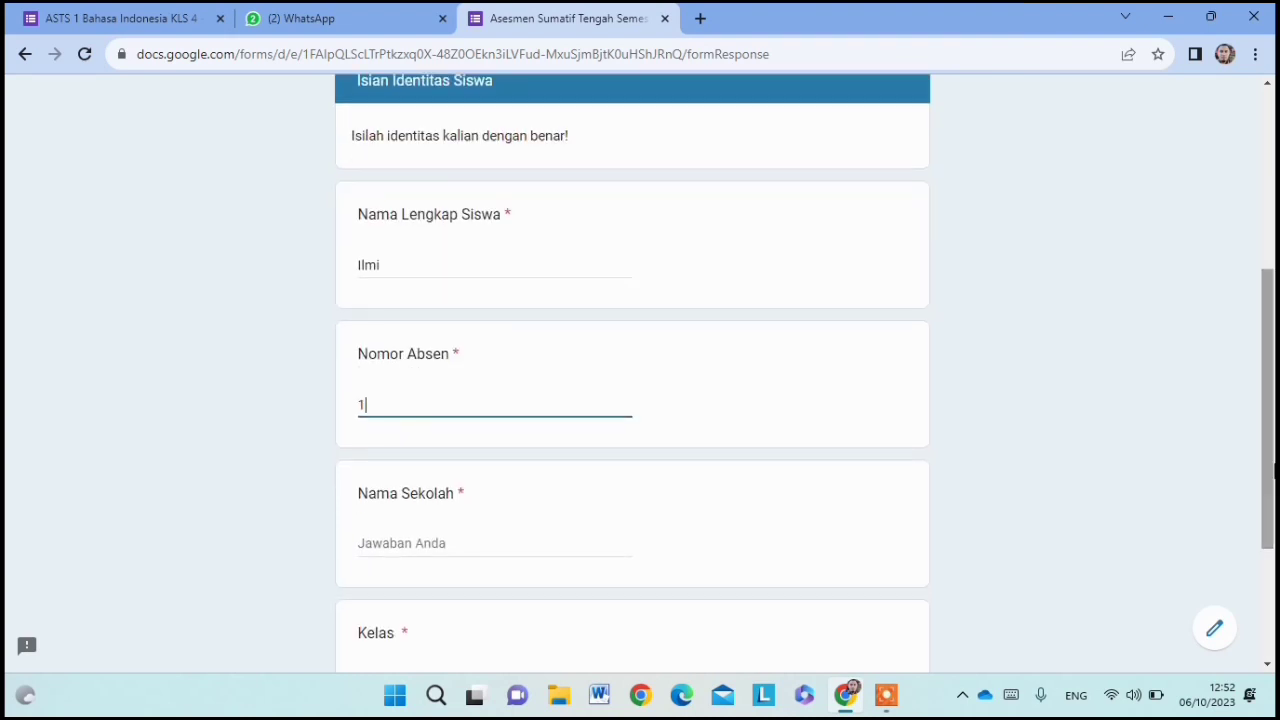
left_click(366, 543)
type("UPT SD Negeri 76 Gresik")
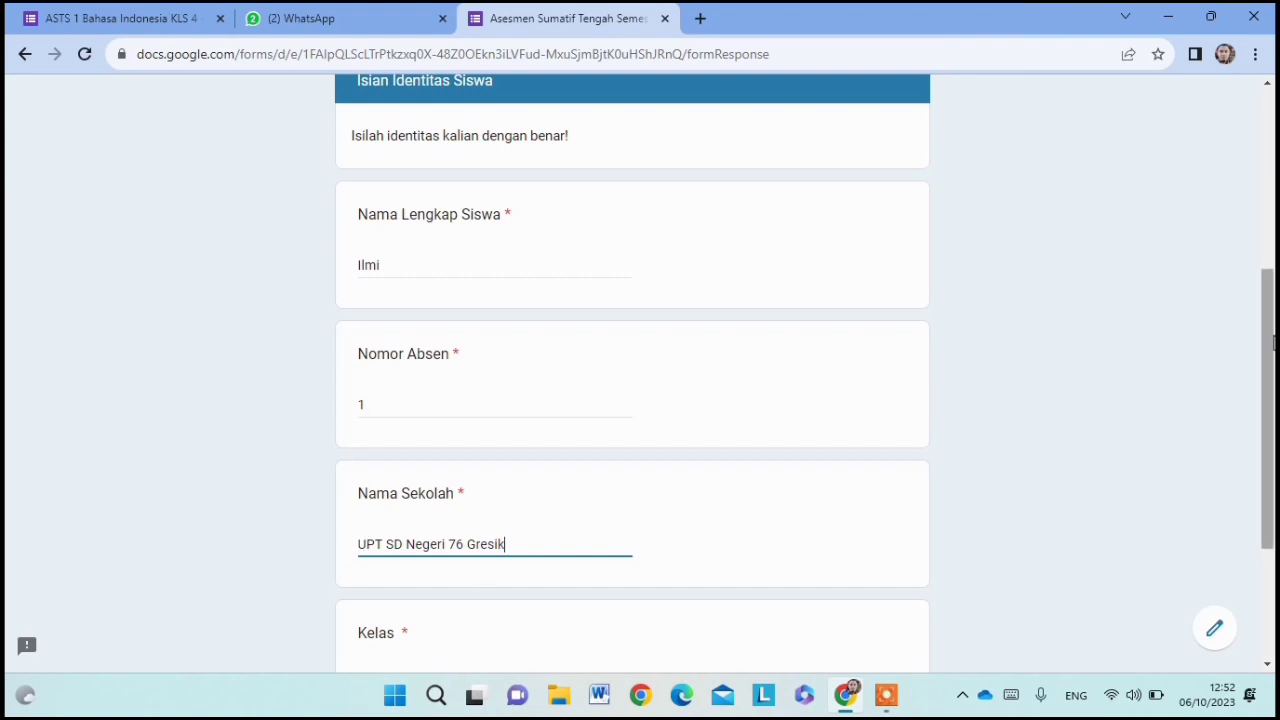
left_click_drag(1268, 362, 1270, 416)
scroll(402, 399, "down", 1)
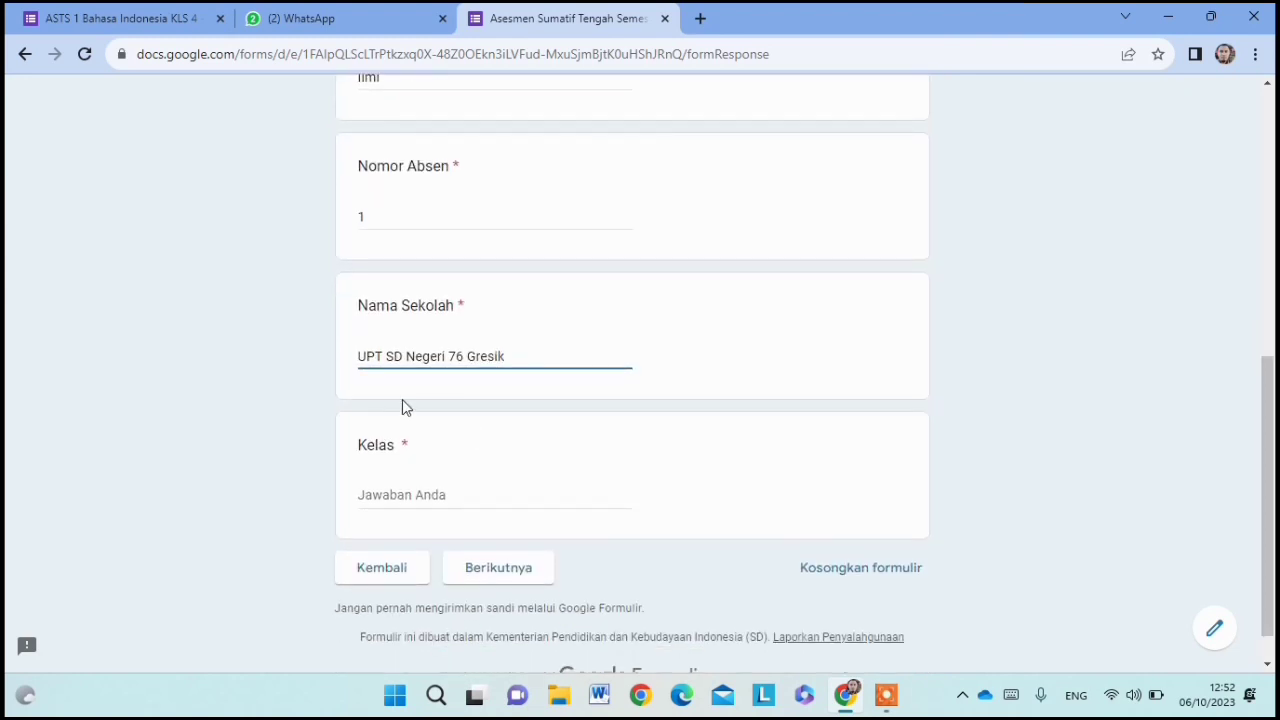
left_click(365, 486)
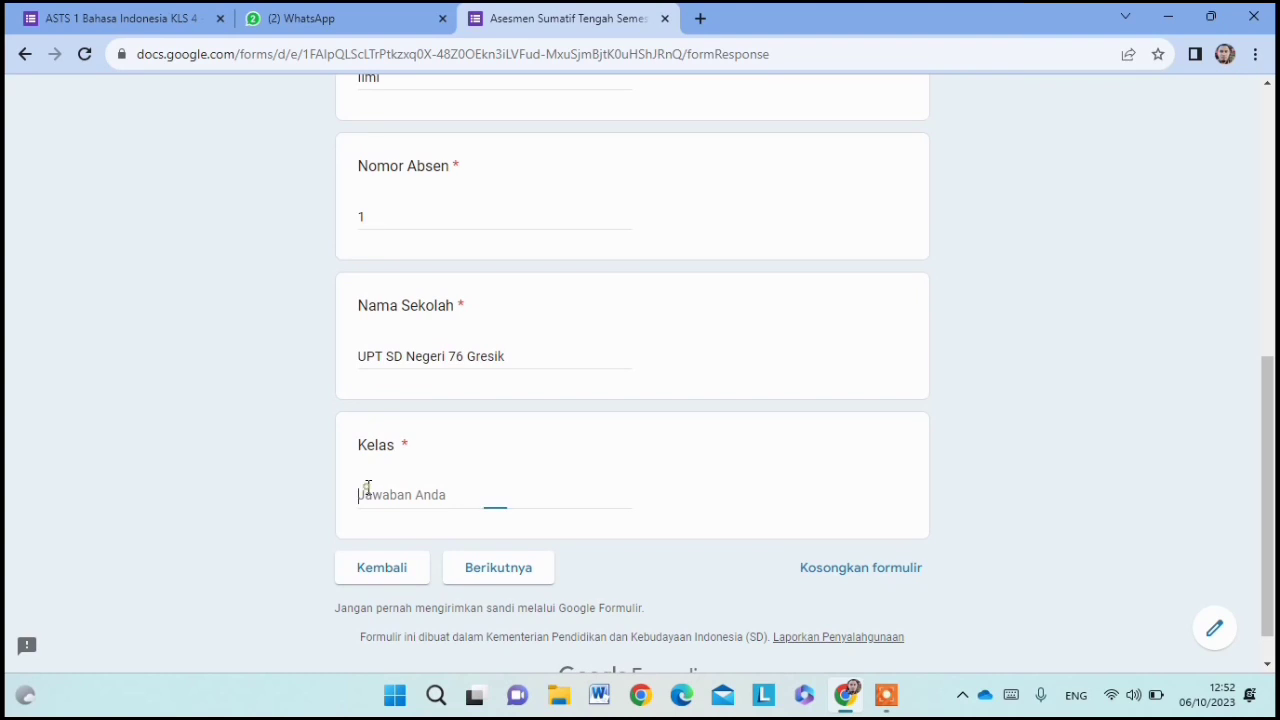
type("4")
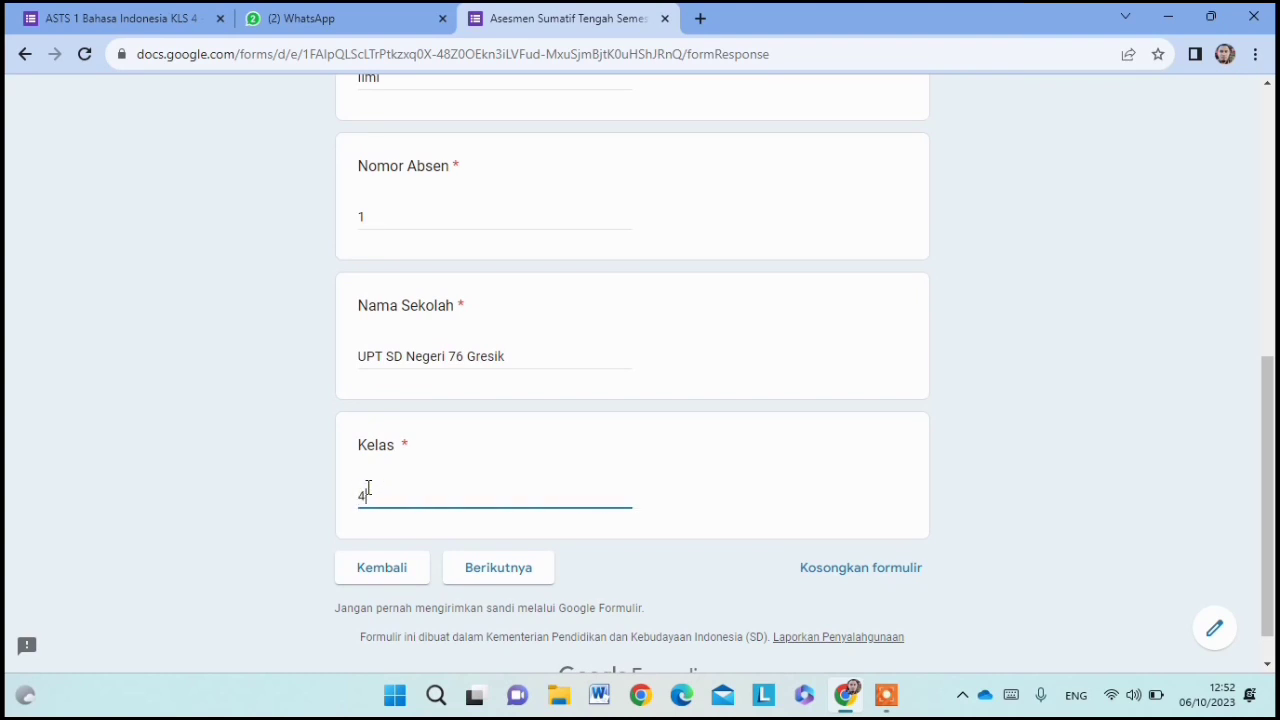
left_click(493, 574)
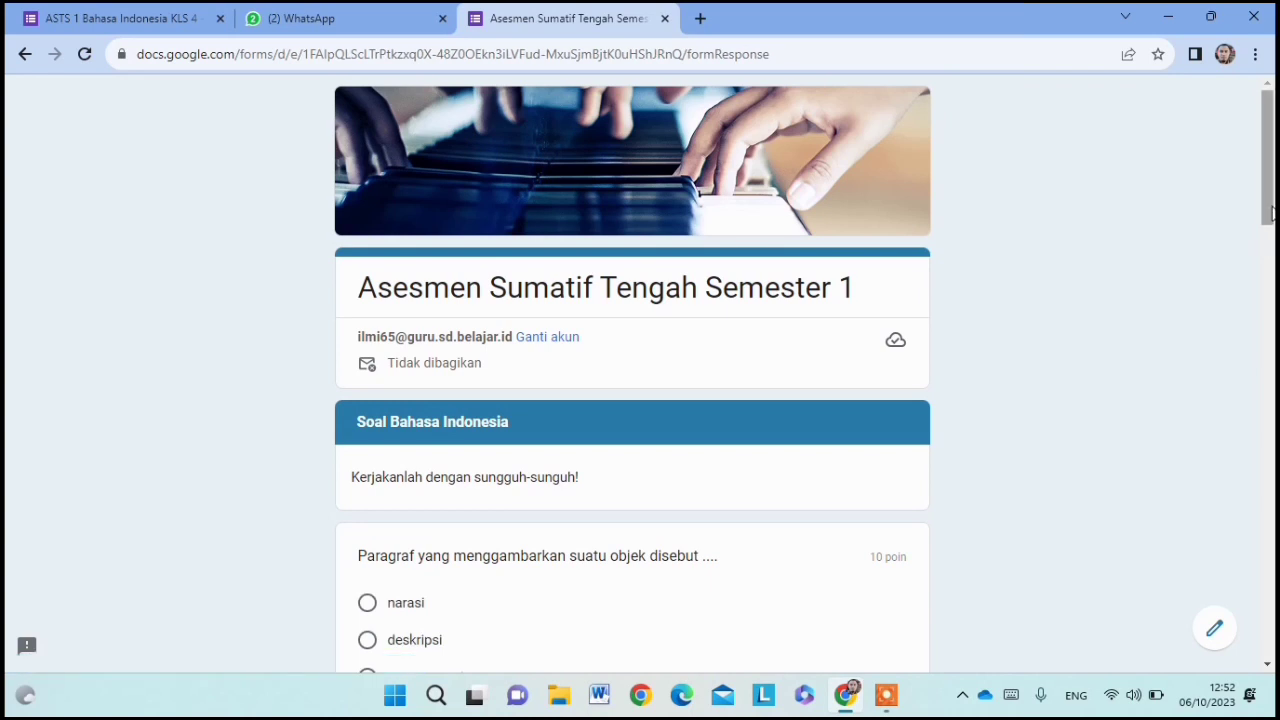
Step: Answer the quiz questions with deskripsi, narasi and membersihkan taman, and choose sikap tenang and mengikuti dengan khidmat for the ceremony question
left_click_drag(1272, 212, 1272, 254)
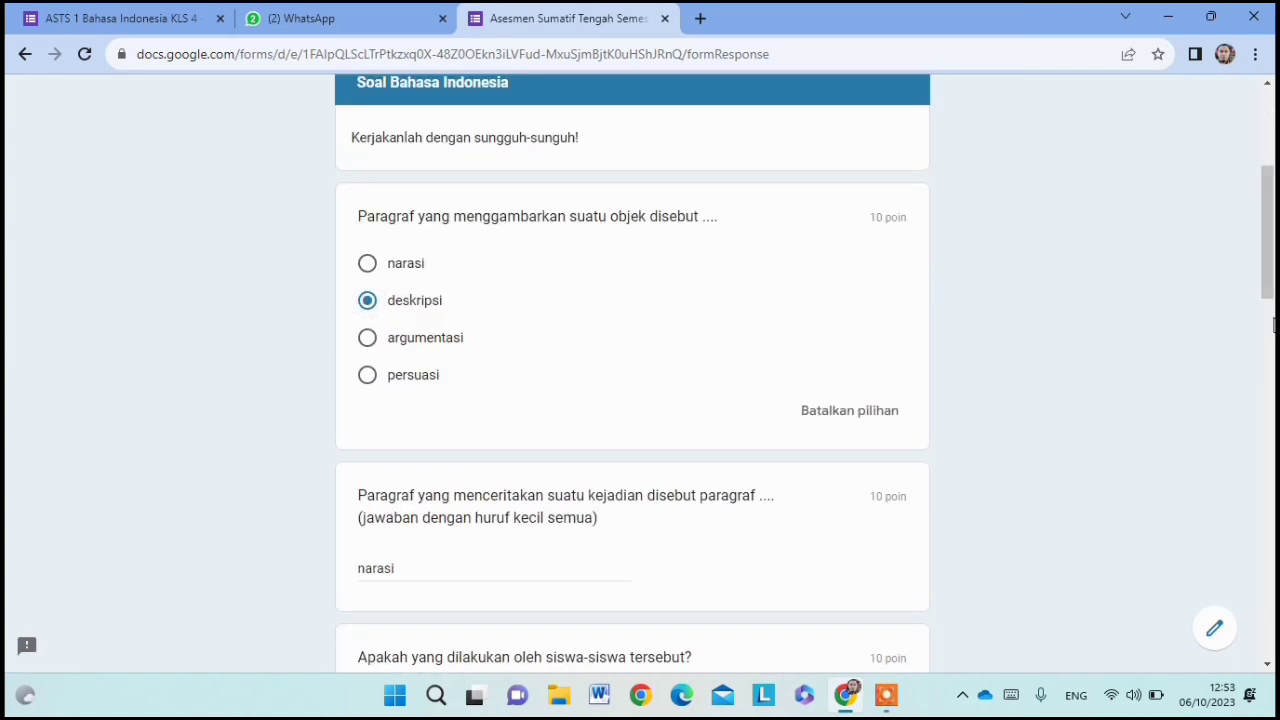
left_click_drag(1271, 273, 1260, 416)
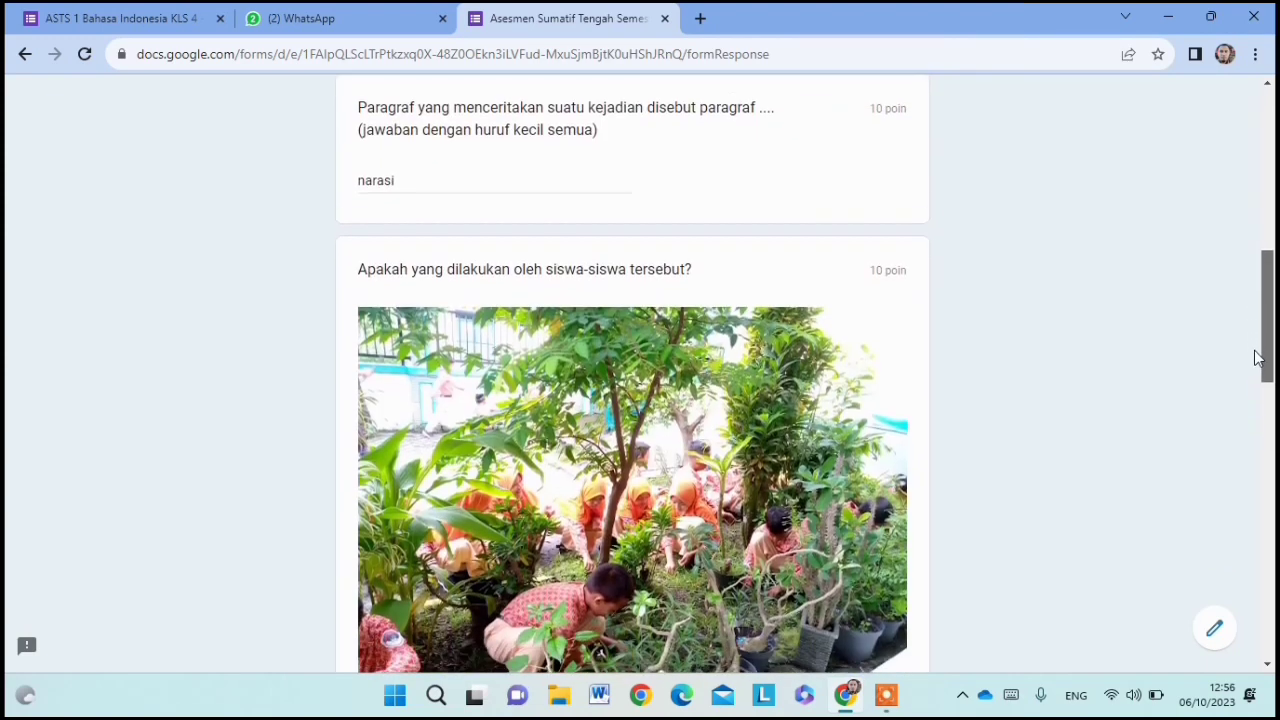
left_click_drag(1265, 356, 1270, 425)
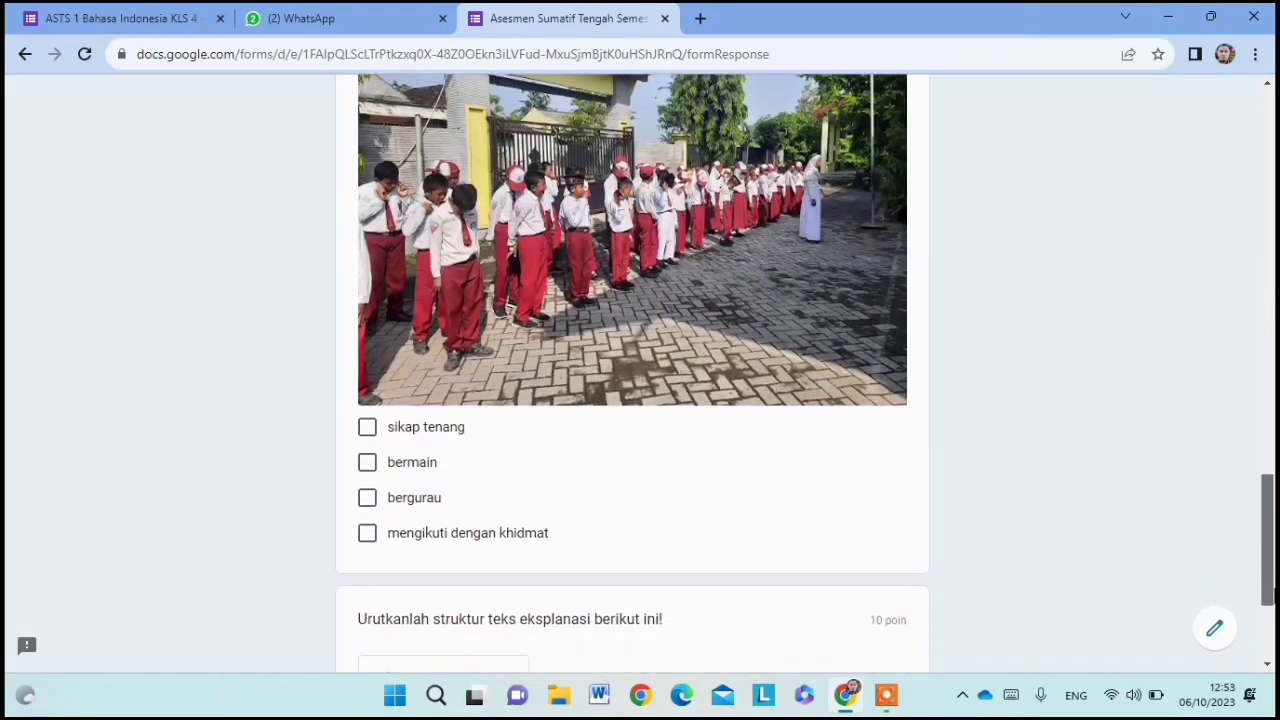
left_click_drag(1274, 597, 1274, 605)
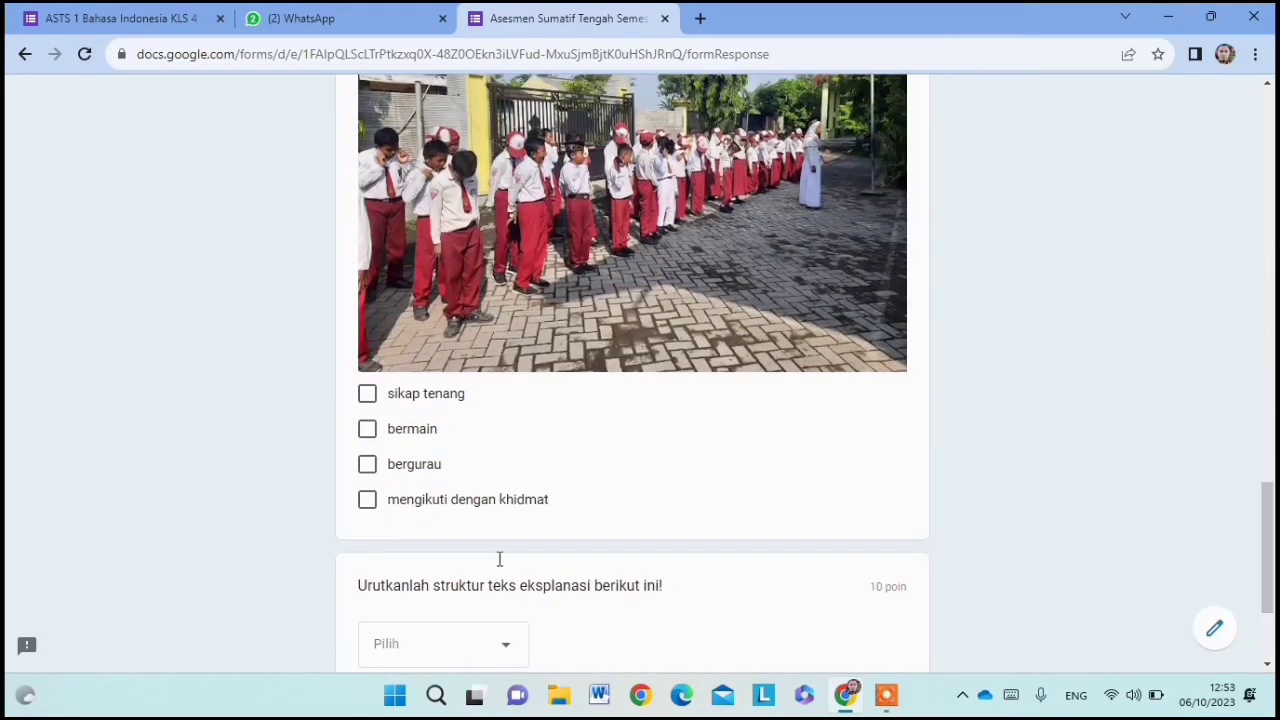
left_click(370, 397)
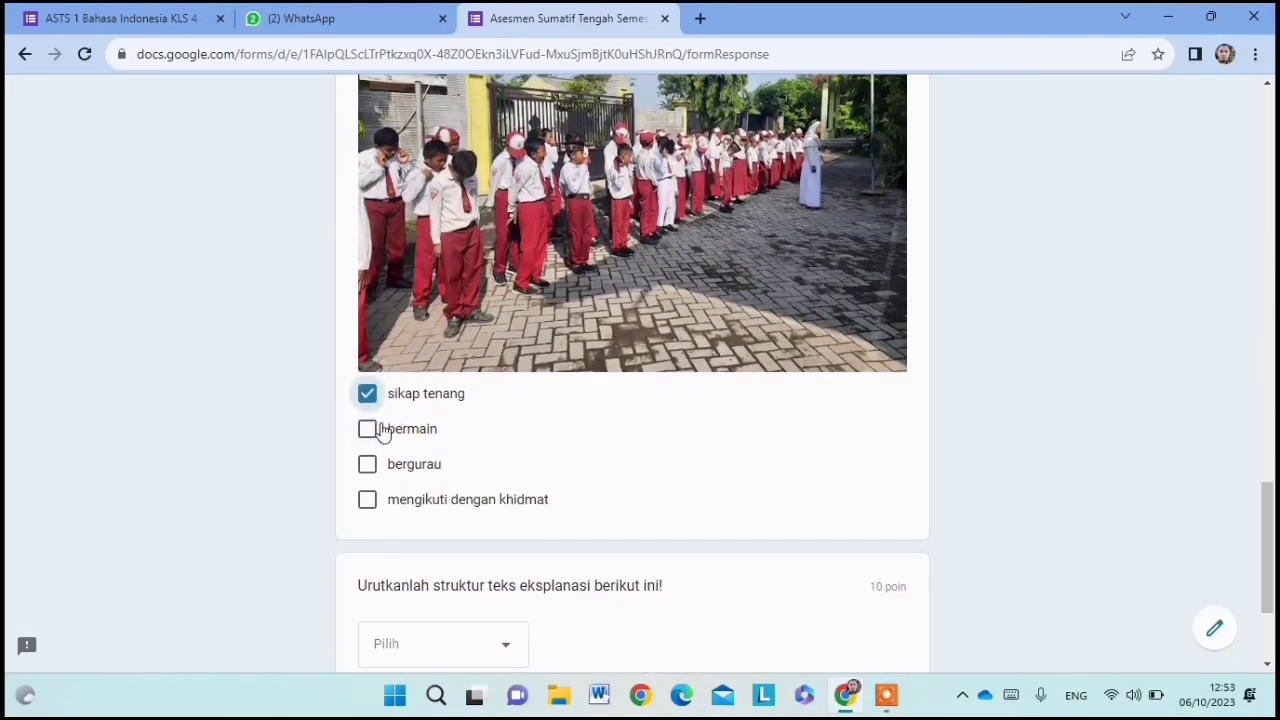
left_click(366, 503)
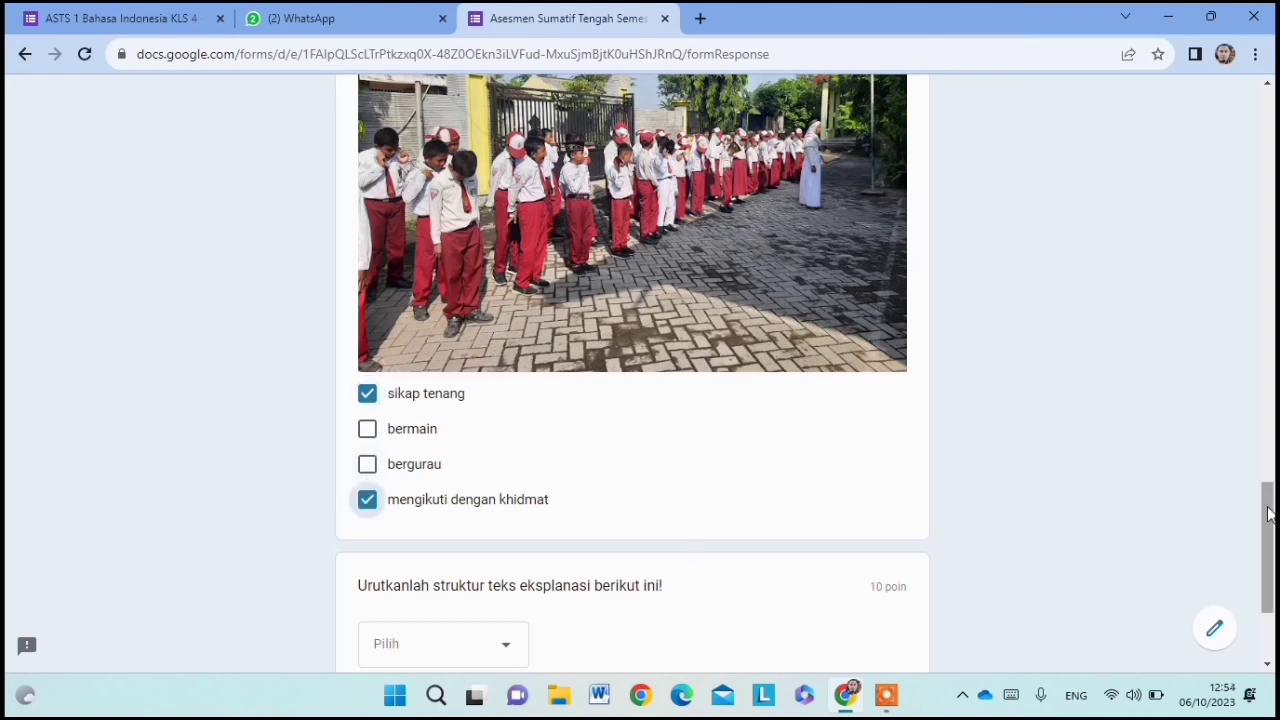
Step: Choose deret penjelas for the question on the second part of an explanatory text's structure and submit the quiz
left_click_drag(1268, 513, 1266, 557)
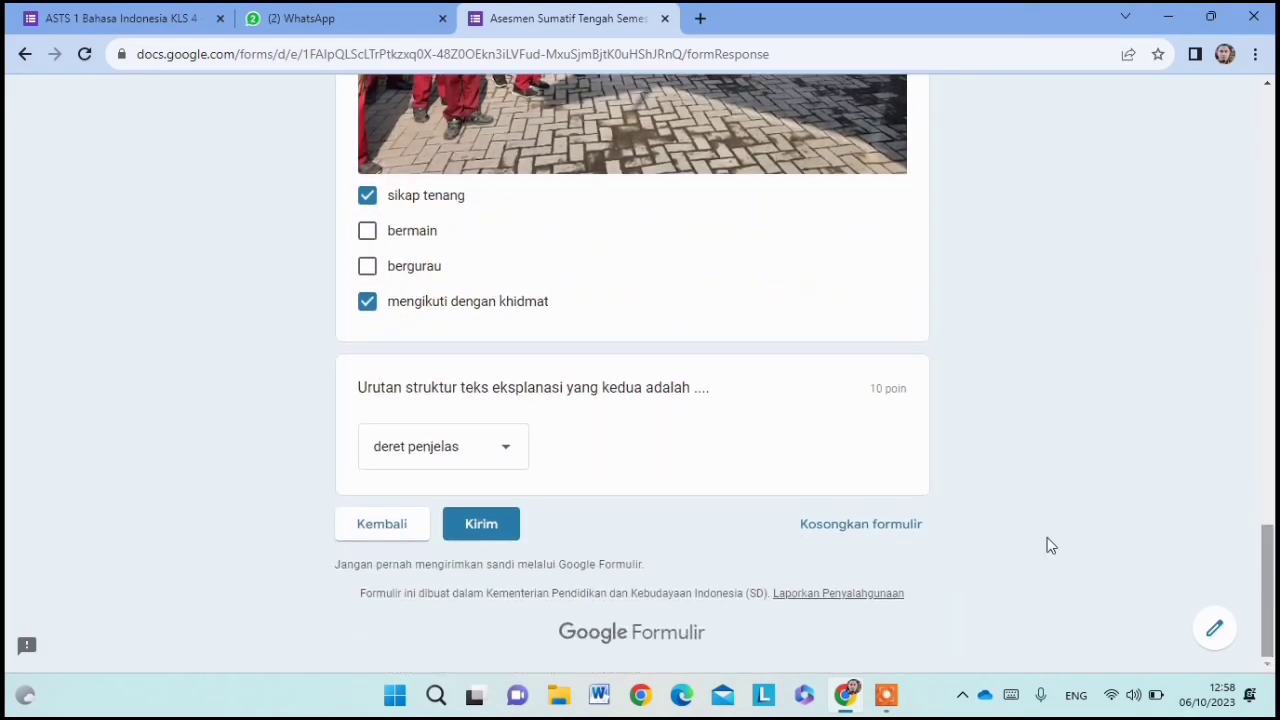
left_click(506, 461)
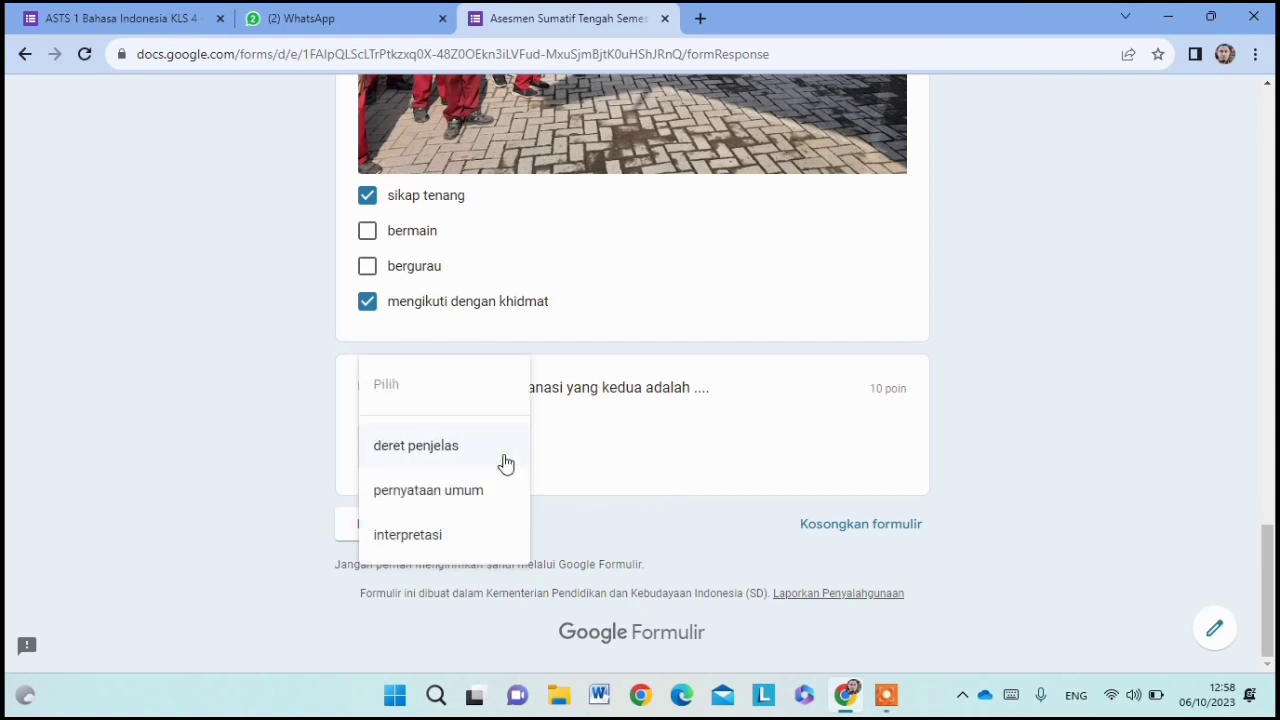
left_click(447, 457)
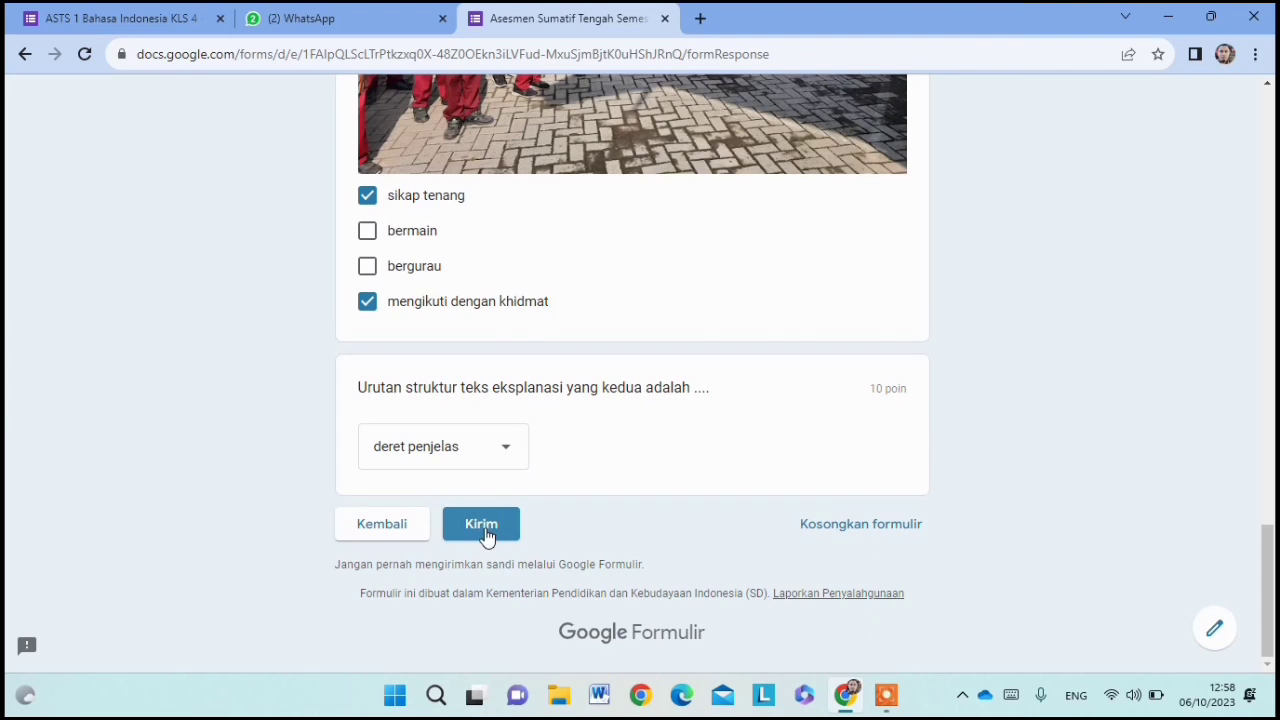
left_click(486, 536)
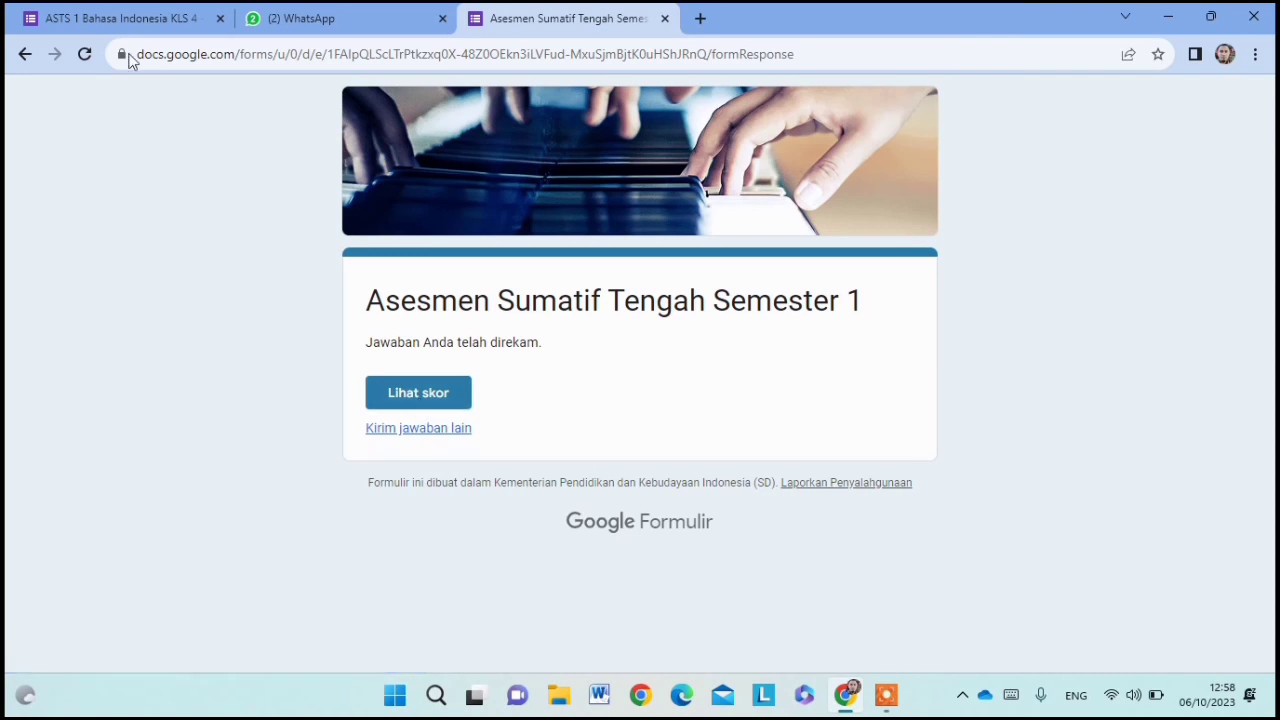
Step: View the score of the submitted quiz and review the marking of each answer
left_click(431, 403)
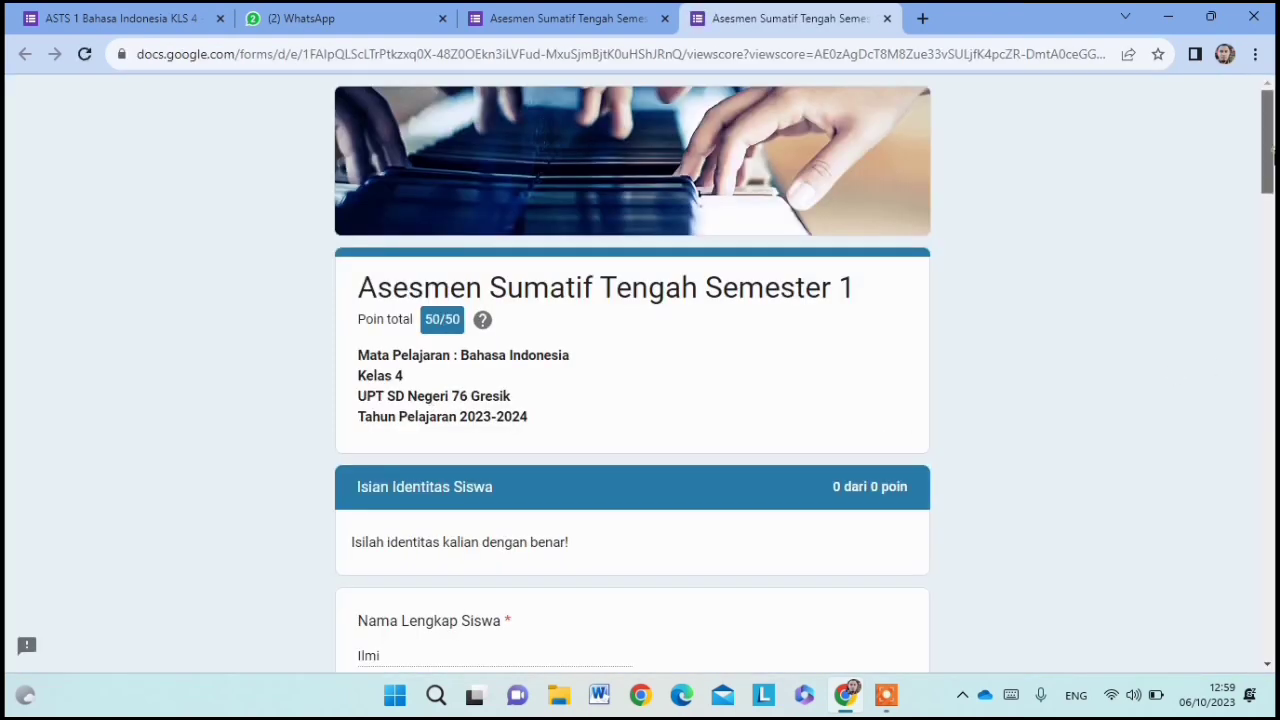
left_click_drag(1267, 155, 1270, 178)
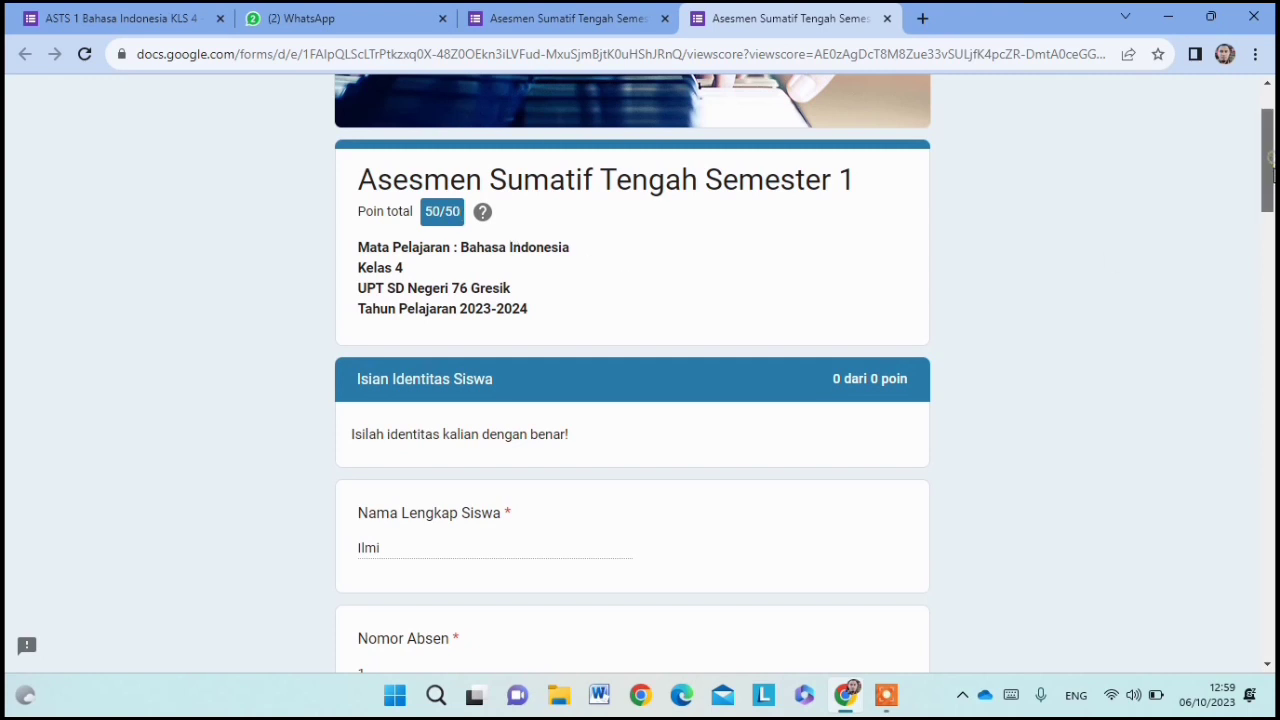
left_click_drag(1272, 165, 1265, 369)
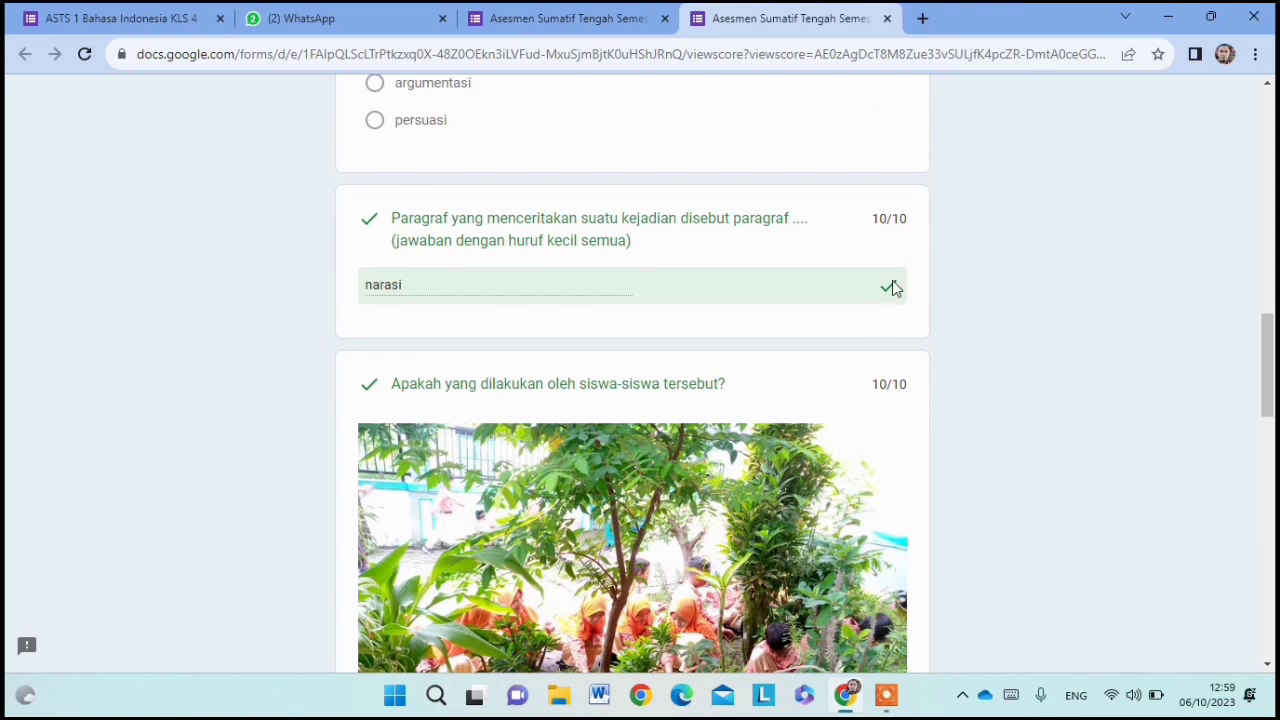
left_click_drag(1273, 352, 1243, 73)
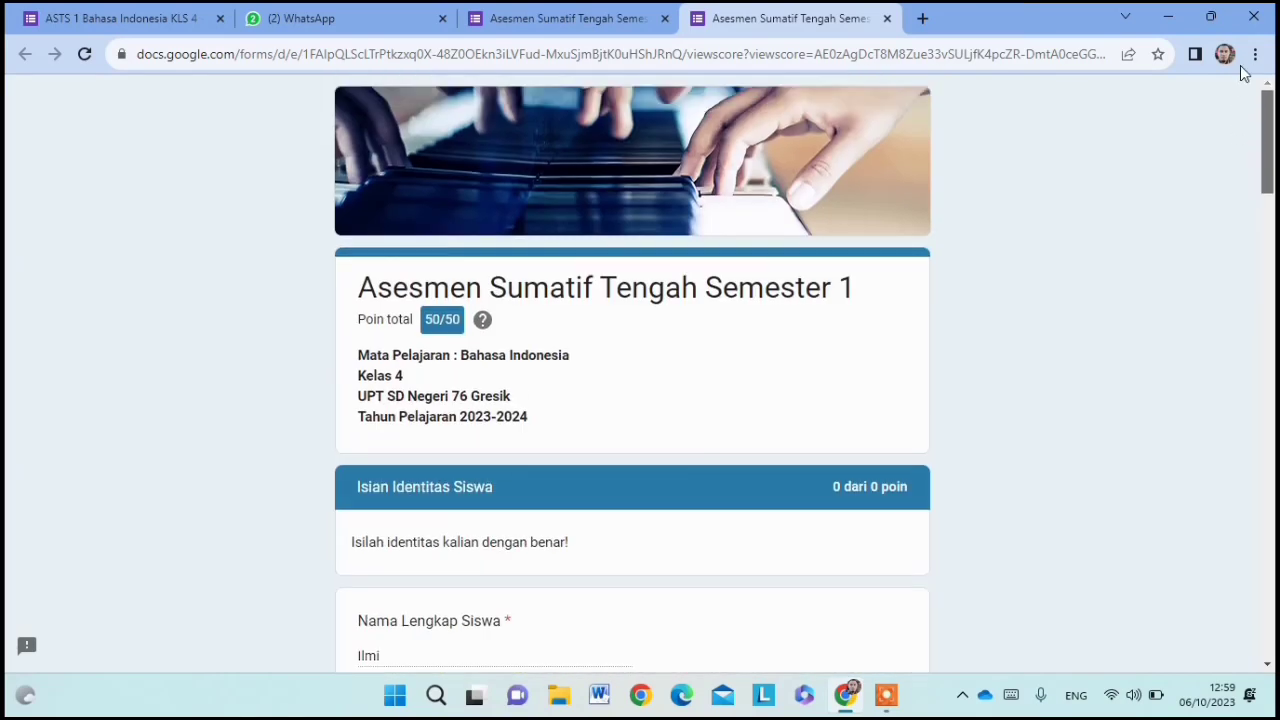
Step: Return to the form editor's responses and link them to a newly created spreadsheet
left_click(165, 14)
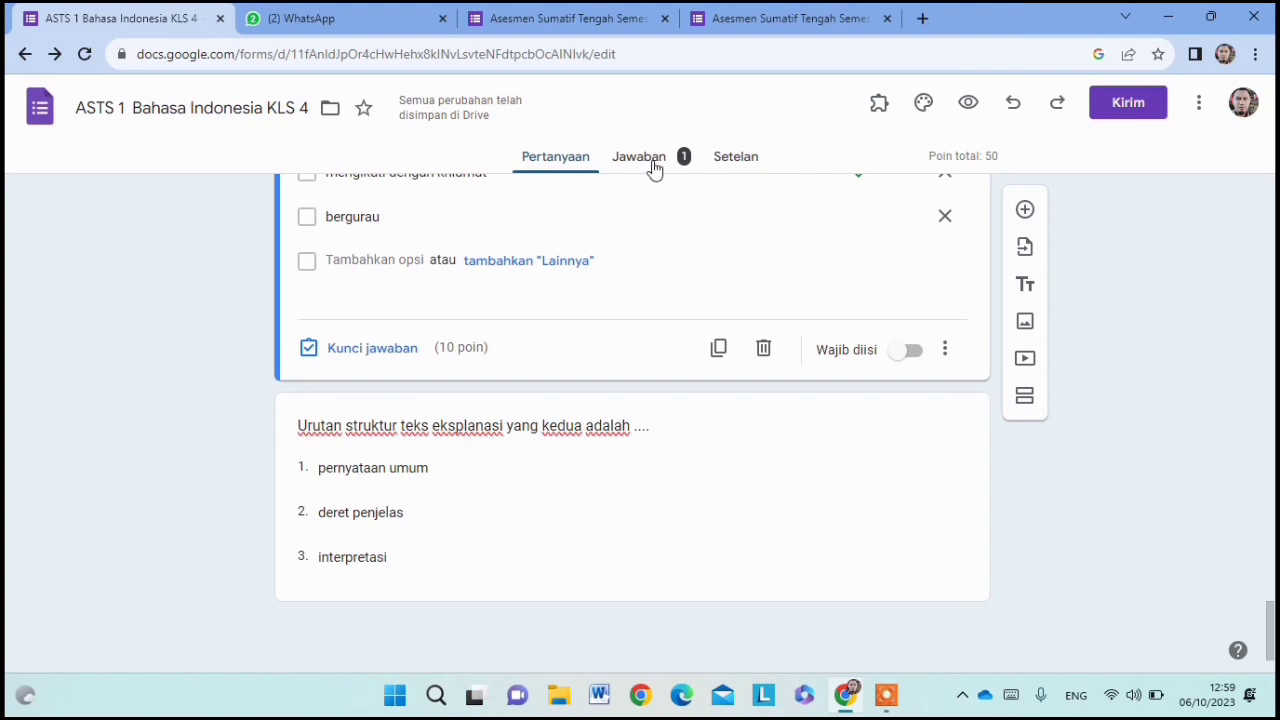
left_click(654, 168)
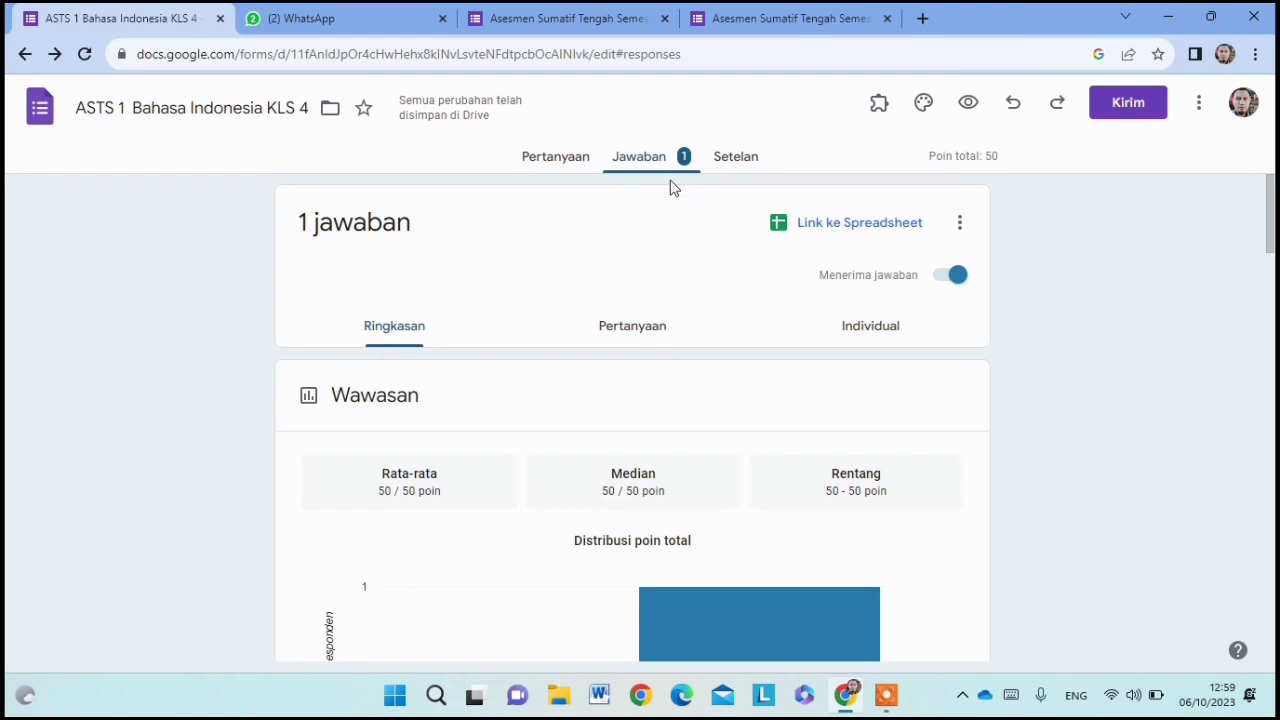
left_click(873, 231)
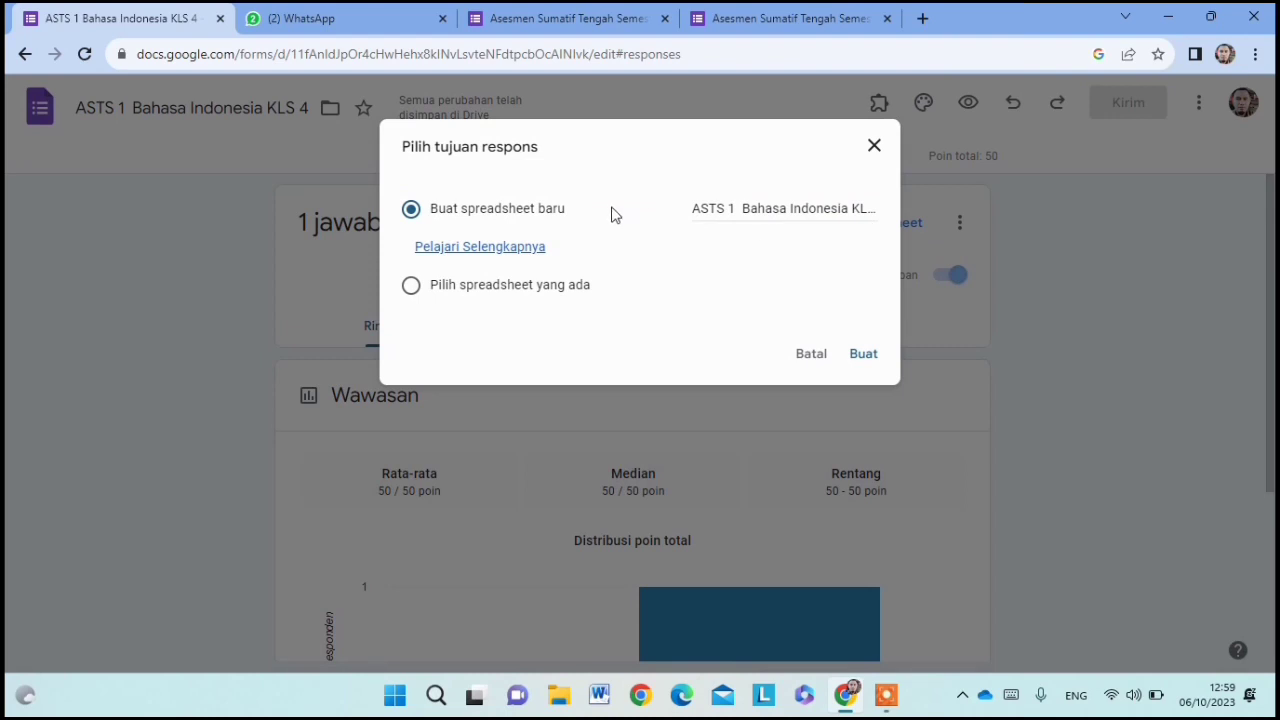
left_click(864, 355)
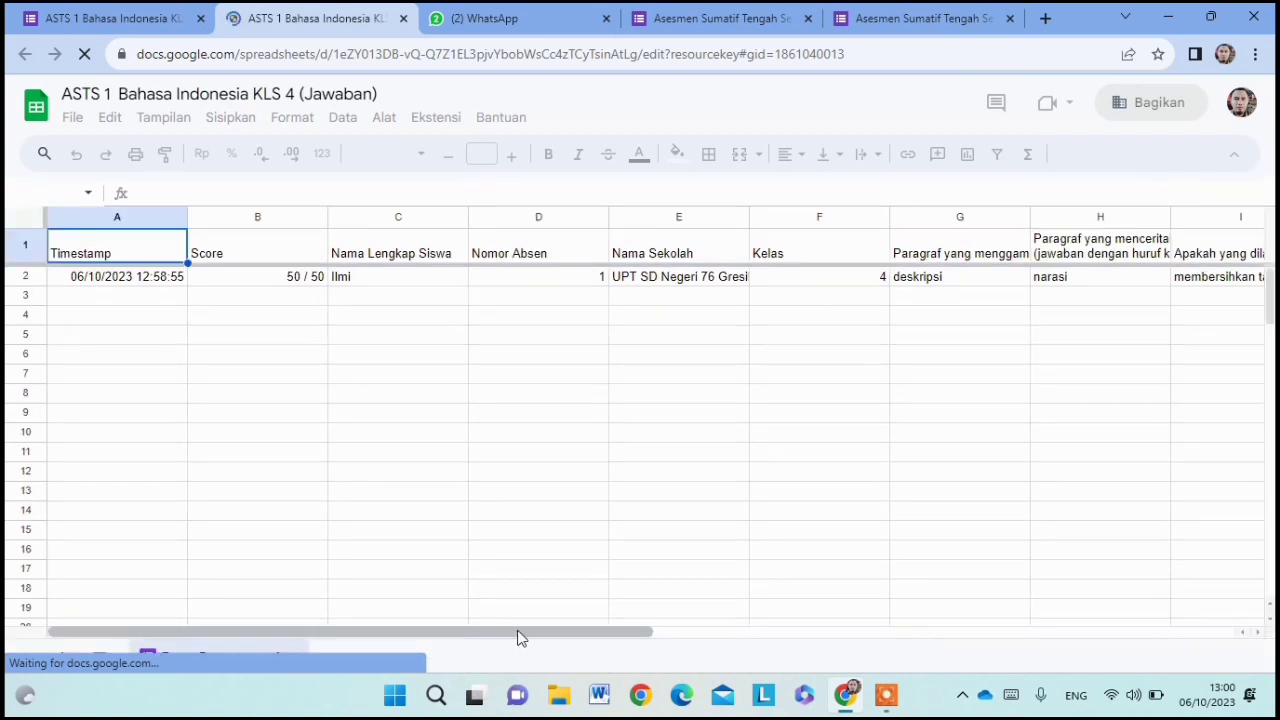
Step: Look through the recorded answer's columns in the response spreadsheet and compare it with the form's response summary
scroll(537, 632, "right", 1)
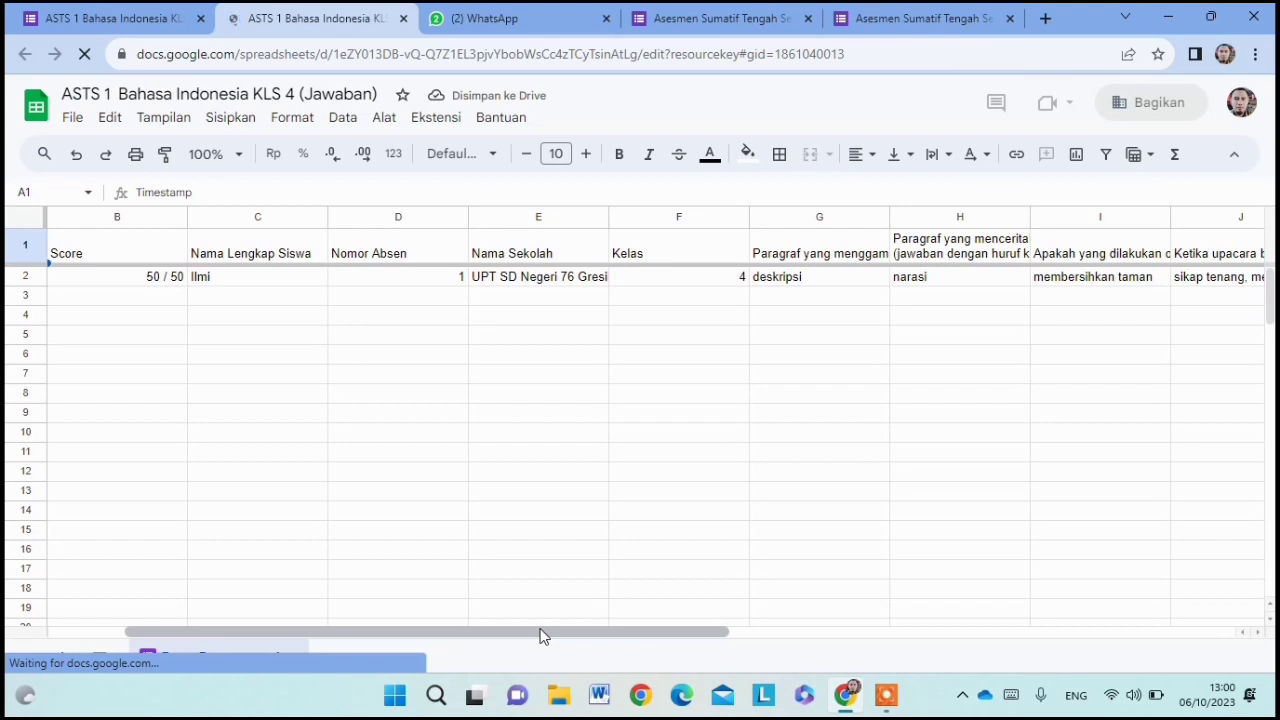
left_click_drag(511, 624, 478, 618)
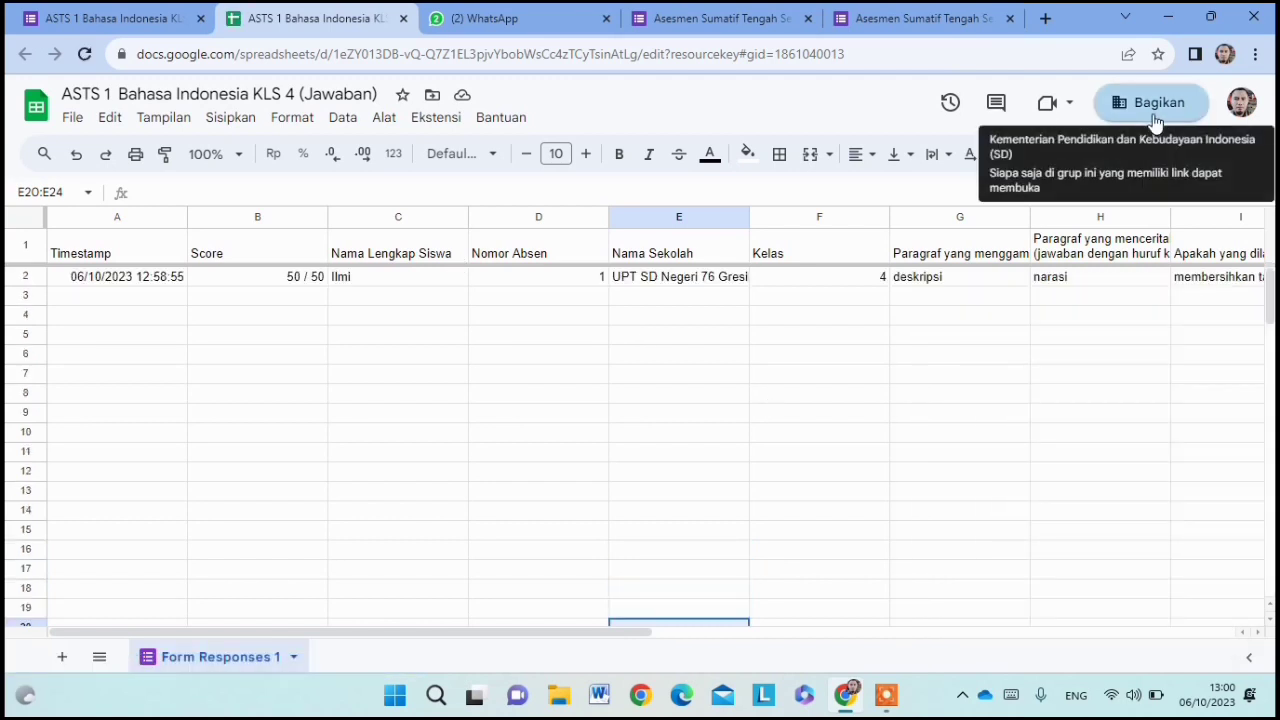
left_click(172, 20)
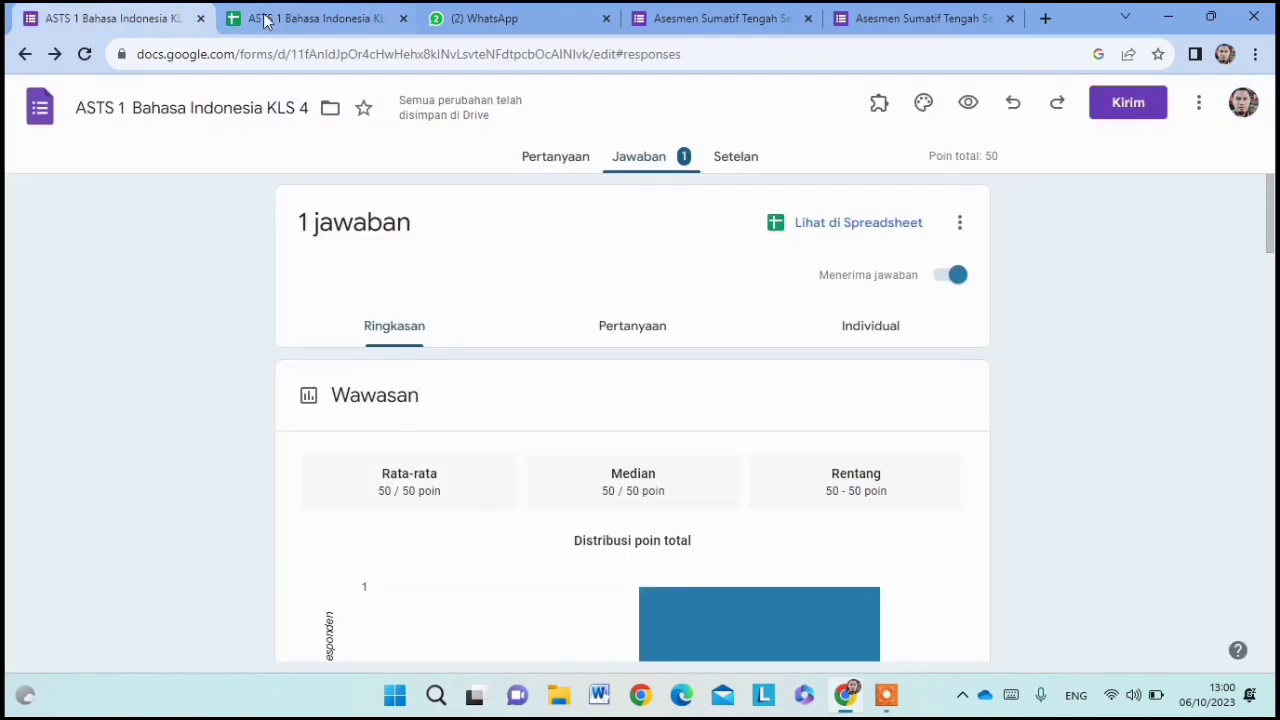
left_click(295, 20)
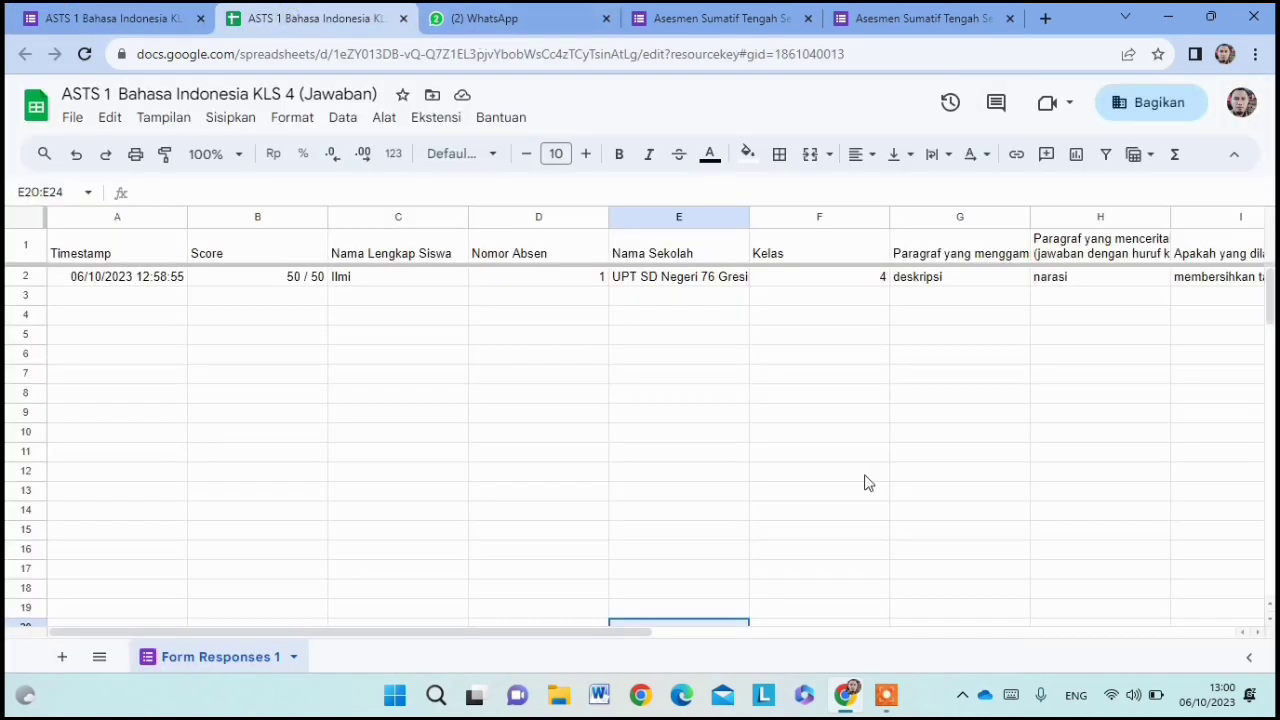